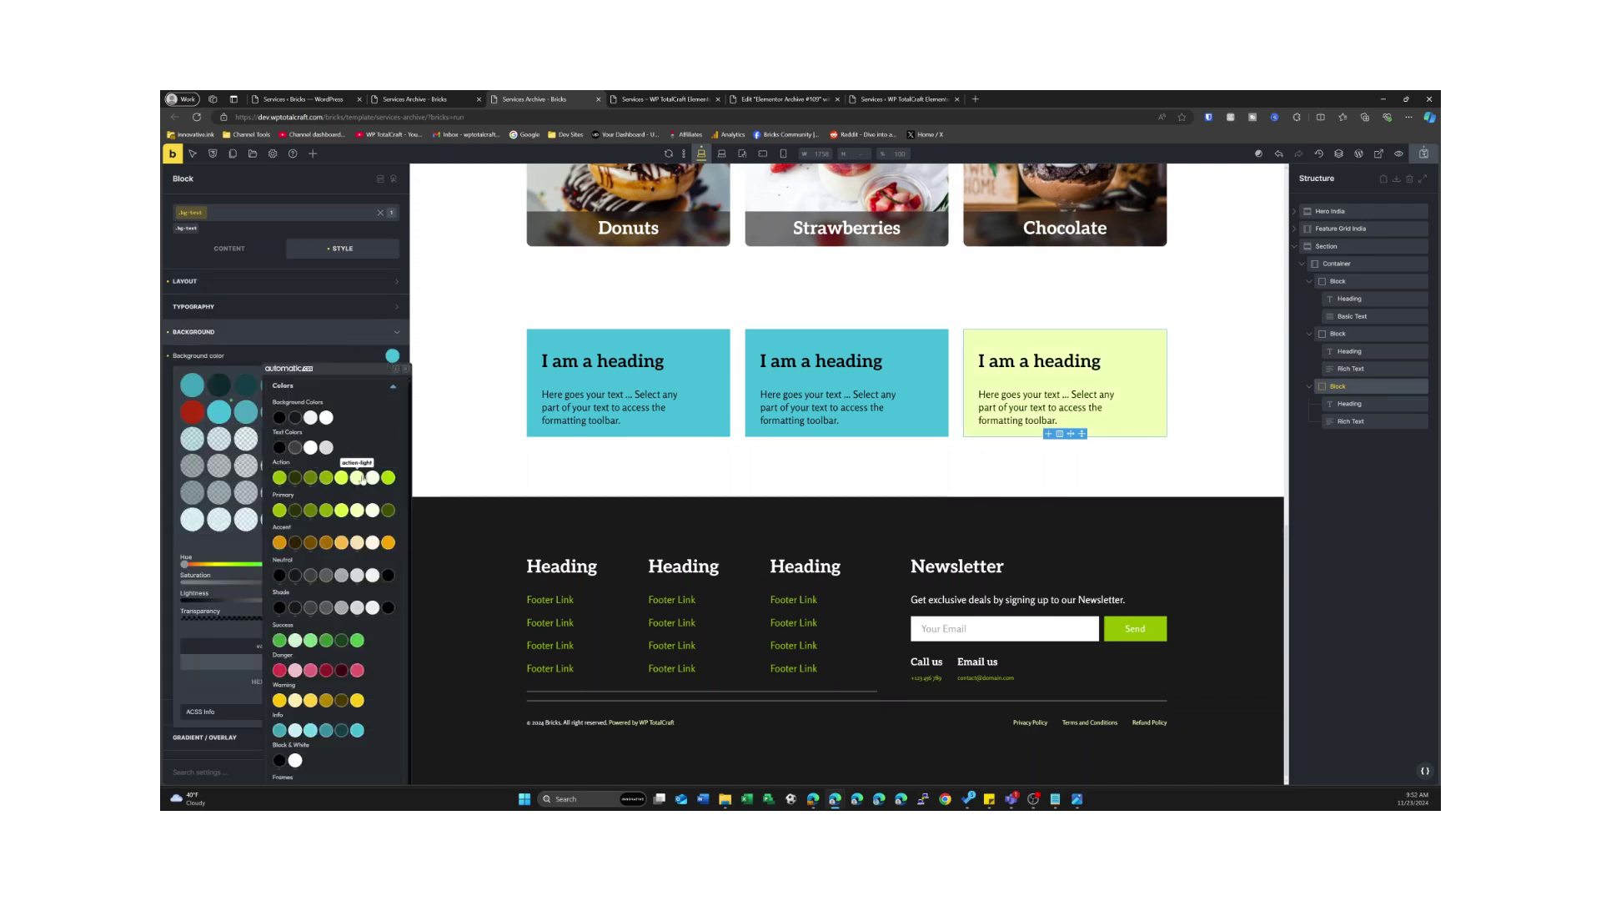
Step: Save the services archive template with the light-green card backgrounds applied
key(ctrl+s)
scroll(534, 407, up, 2)
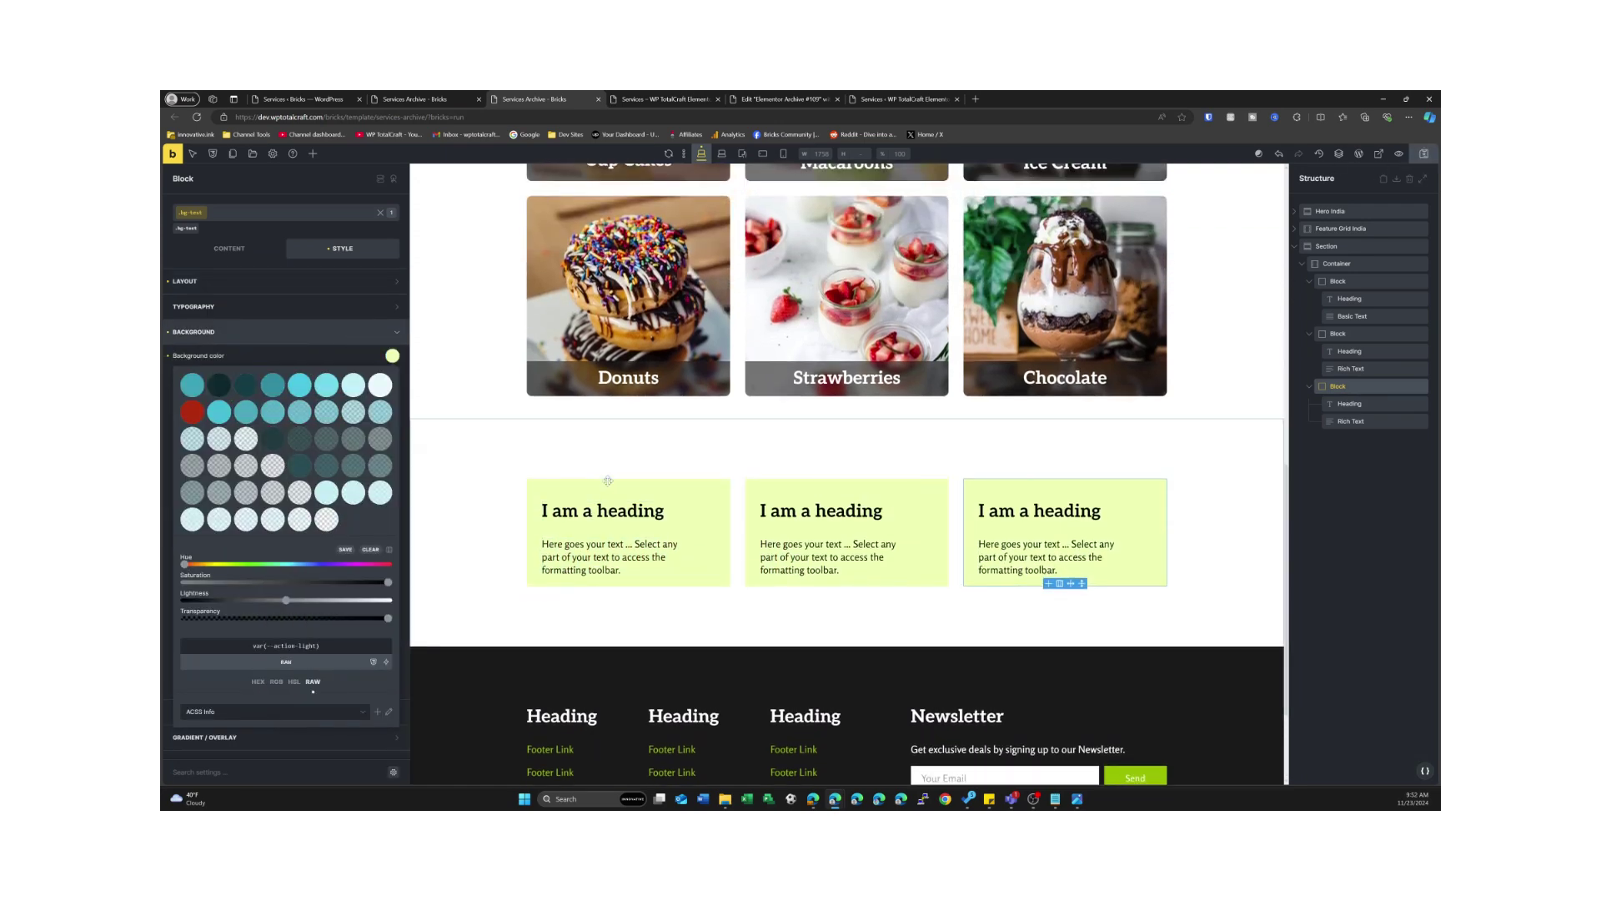
scroll(682, 331, up, 6)
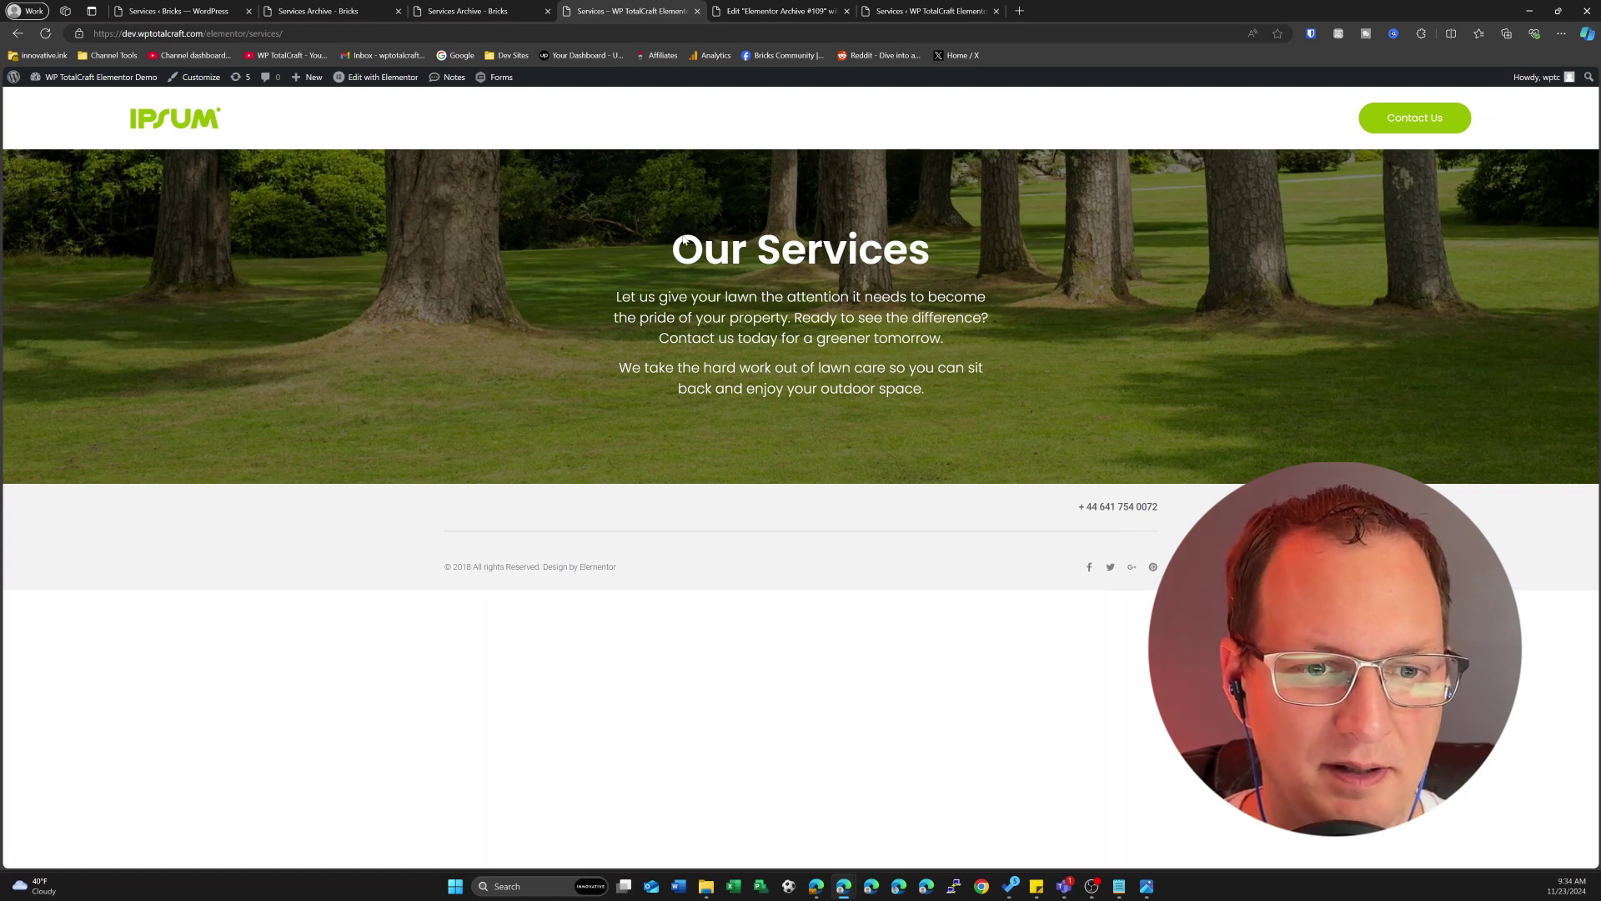
click(187, 11)
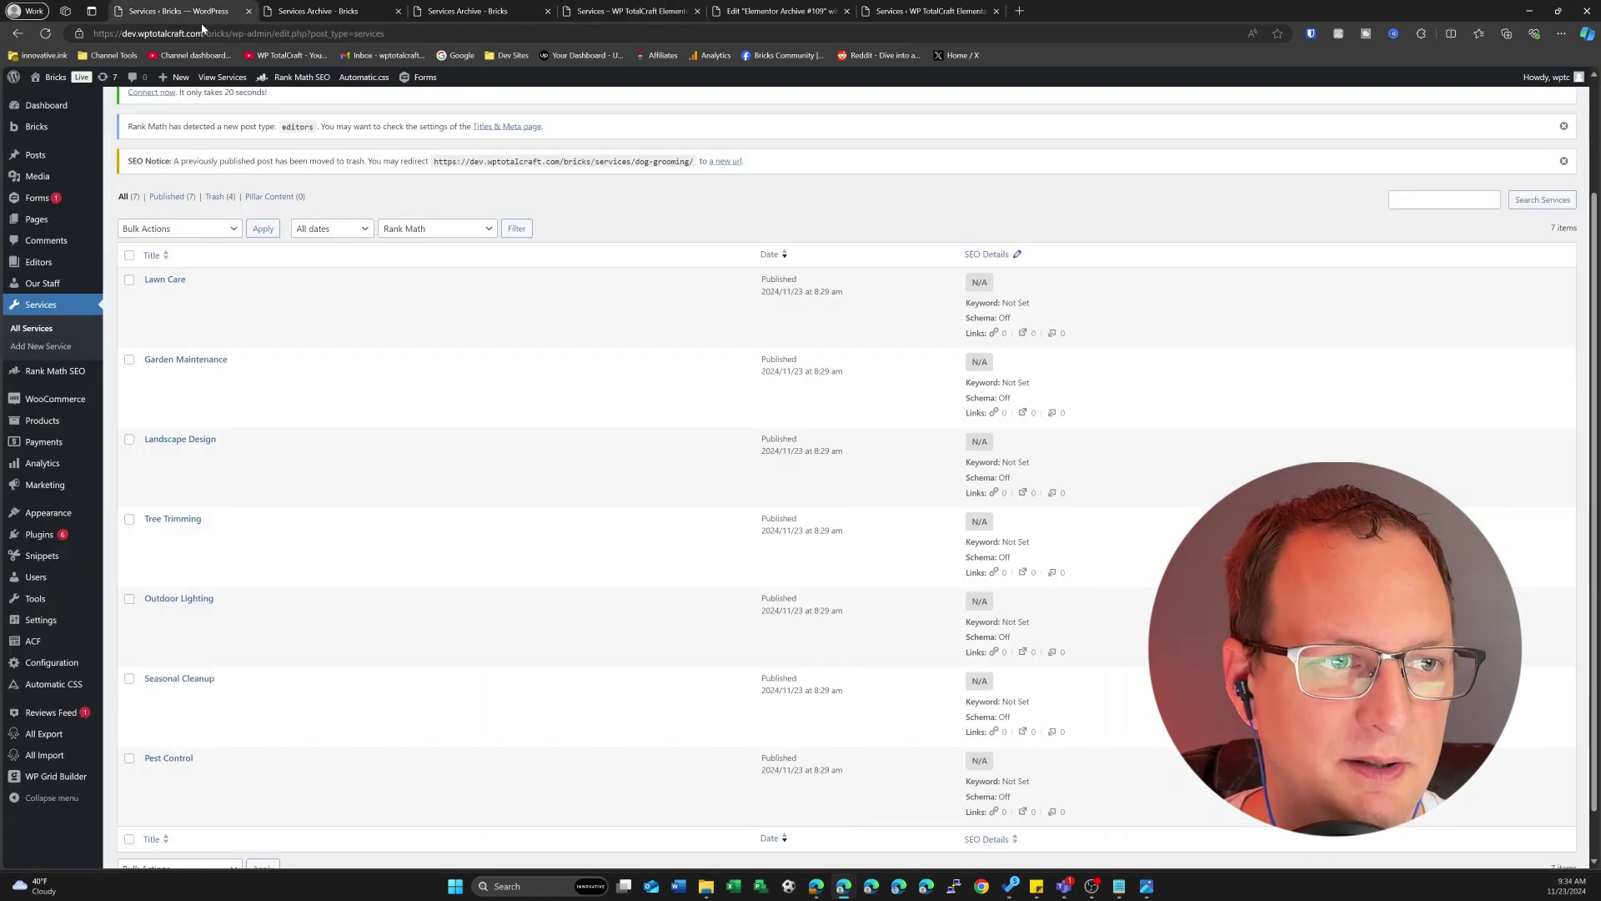
click(319, 11)
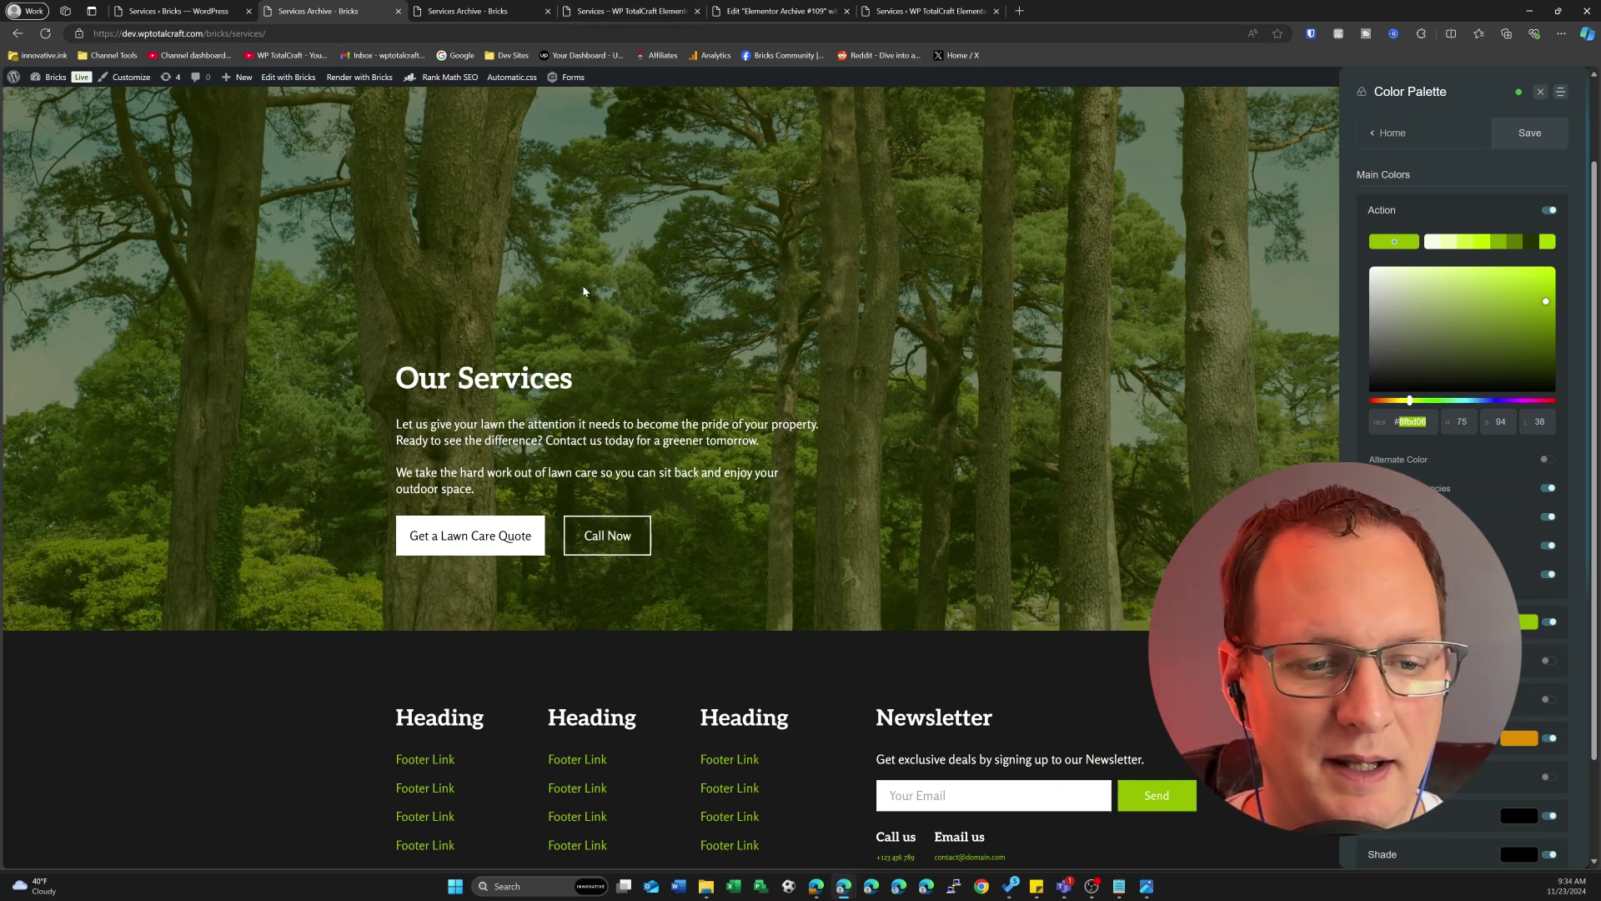
click(617, 13)
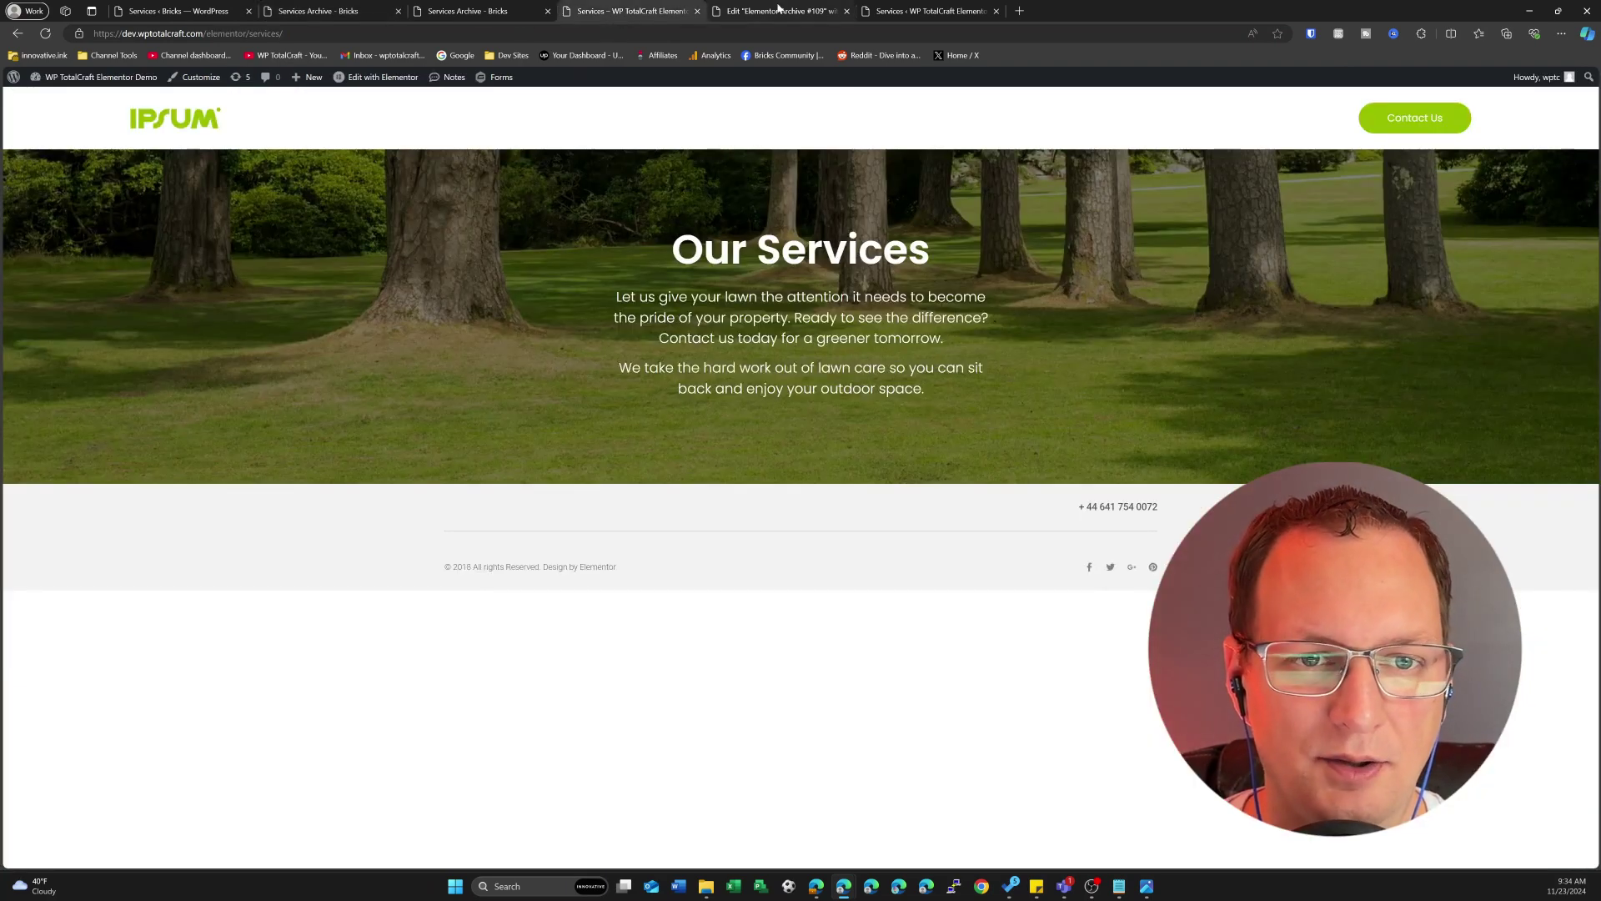
Step: Insert the Candidate Recruitment Platform template into the Elementor archive, keeping the archive's page settings
click(778, 10)
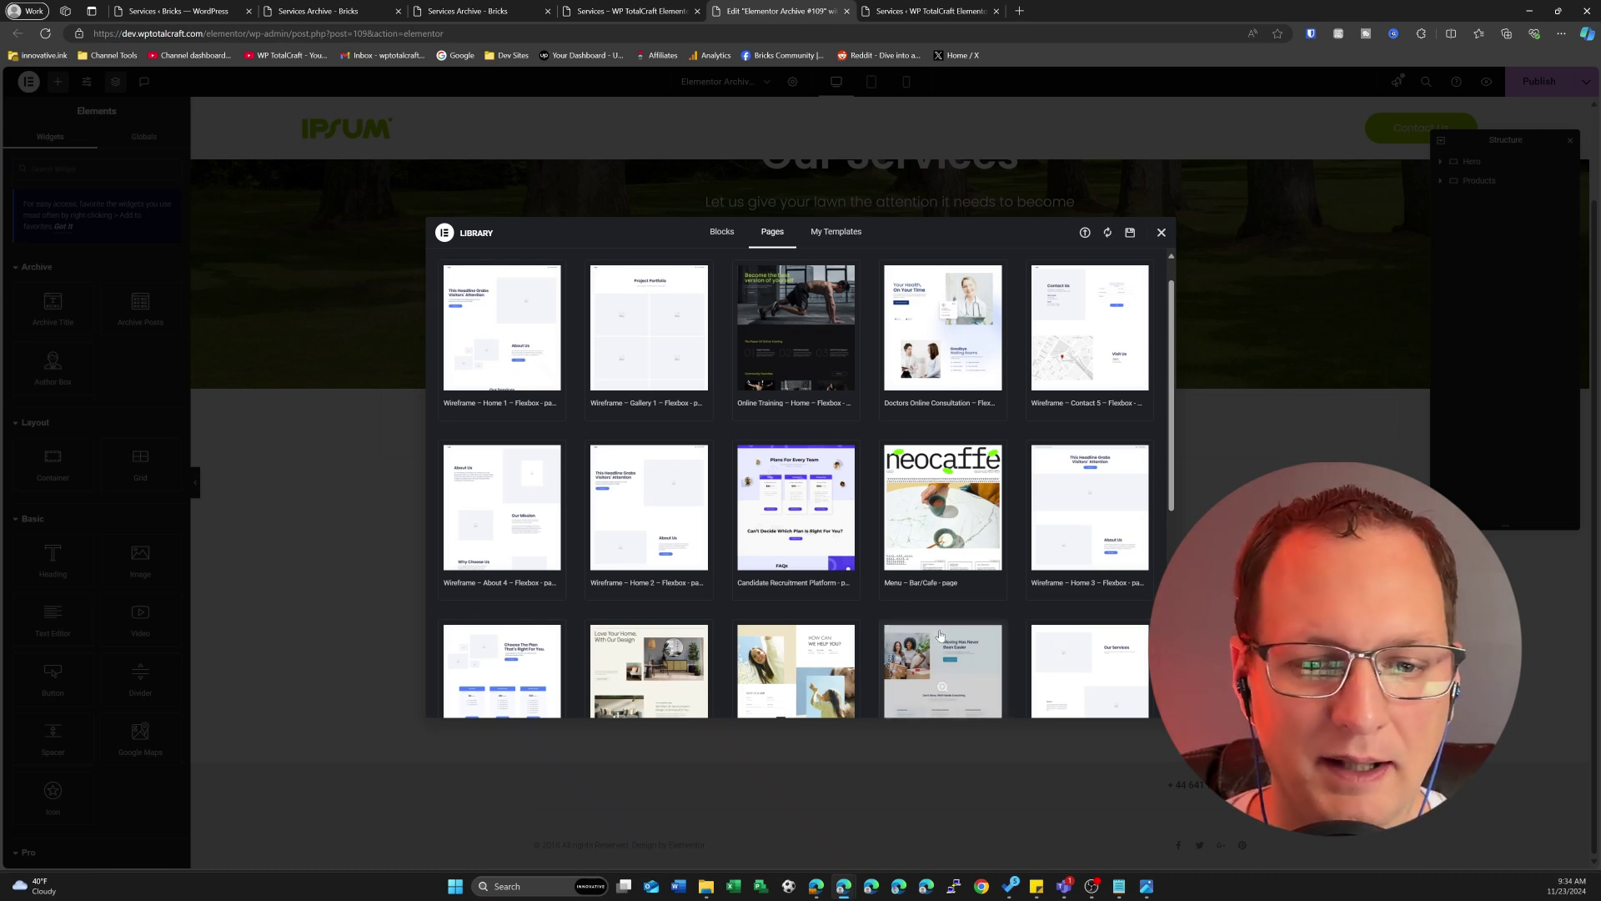
mouse_move(782, 564)
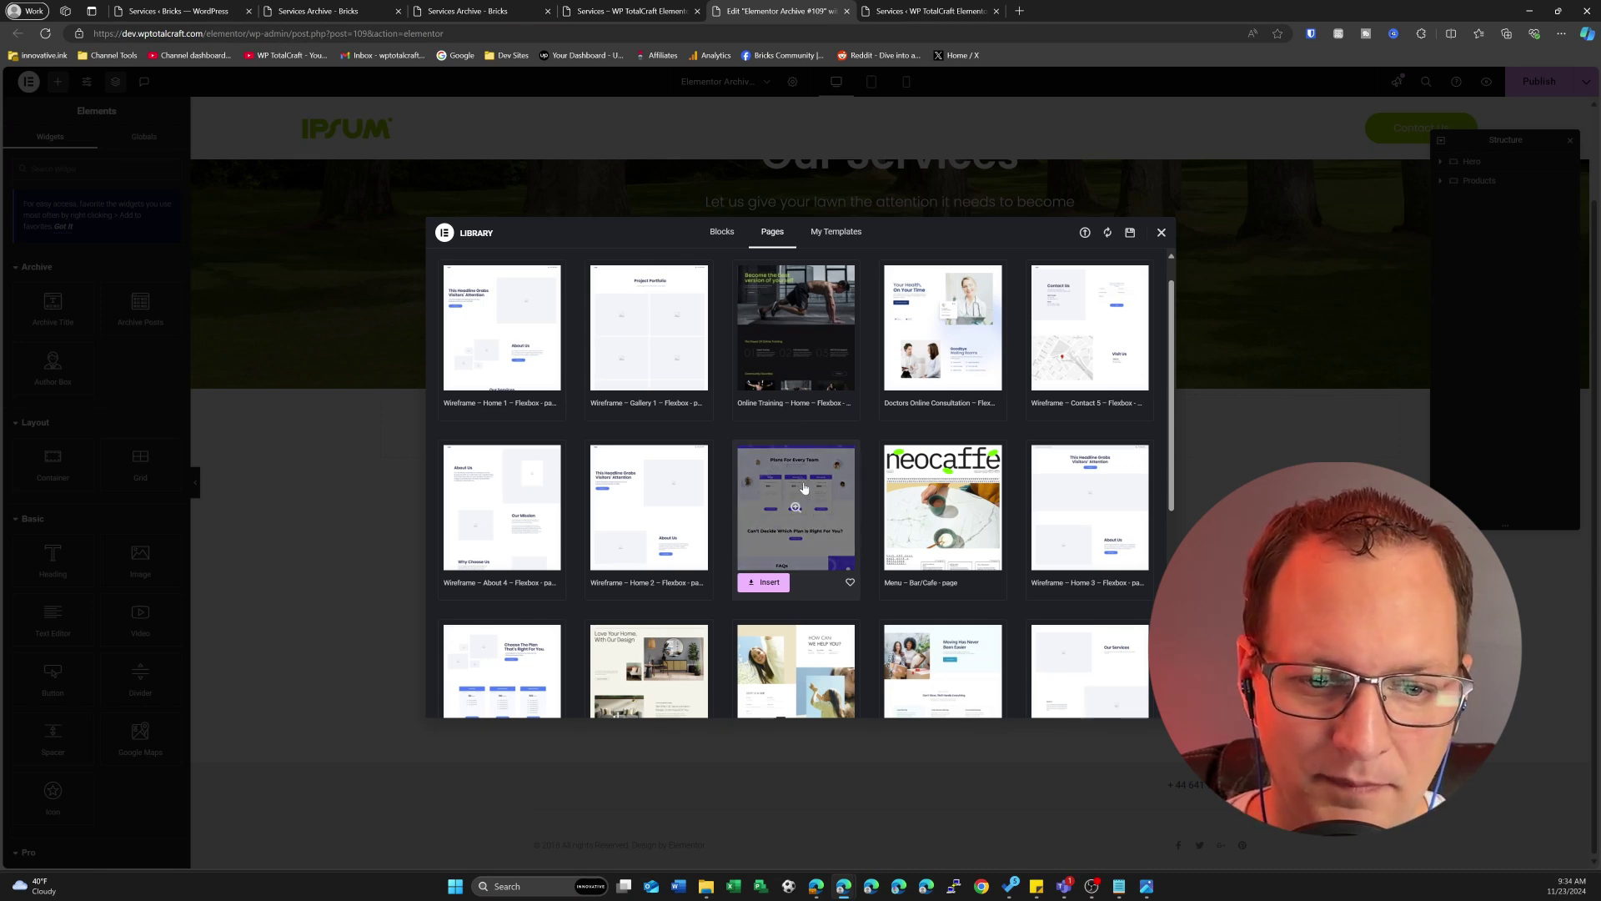
click(769, 583)
click(838, 498)
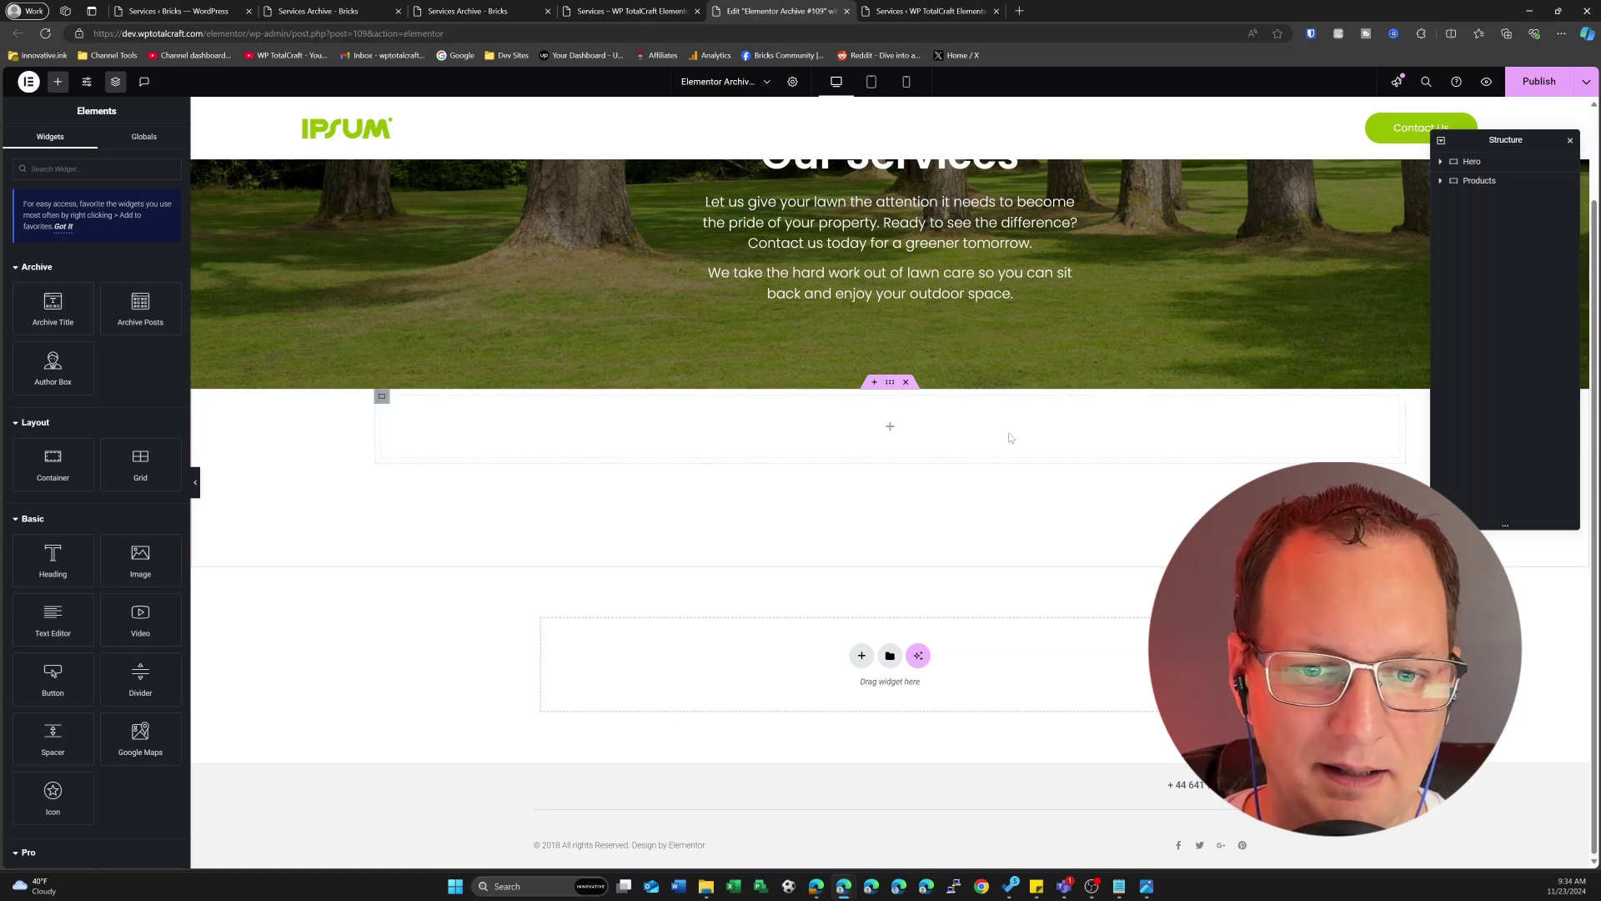
Step: Select the empty container and scroll down to the Plans For Every Team pricing cards
click(776, 482)
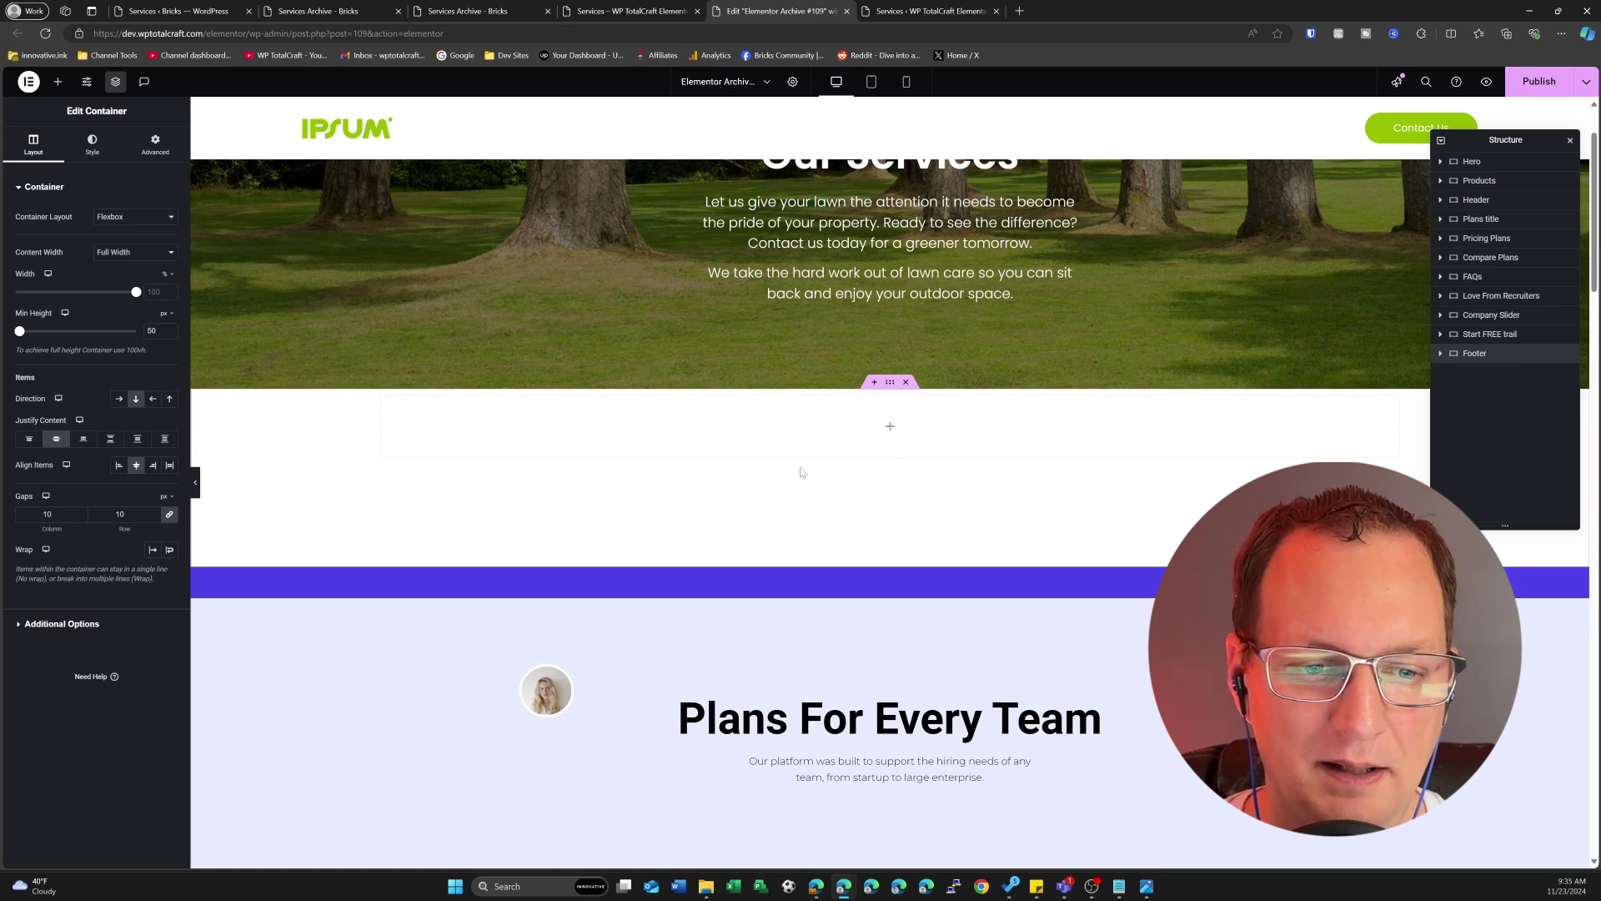
scroll(801, 472, down, 5)
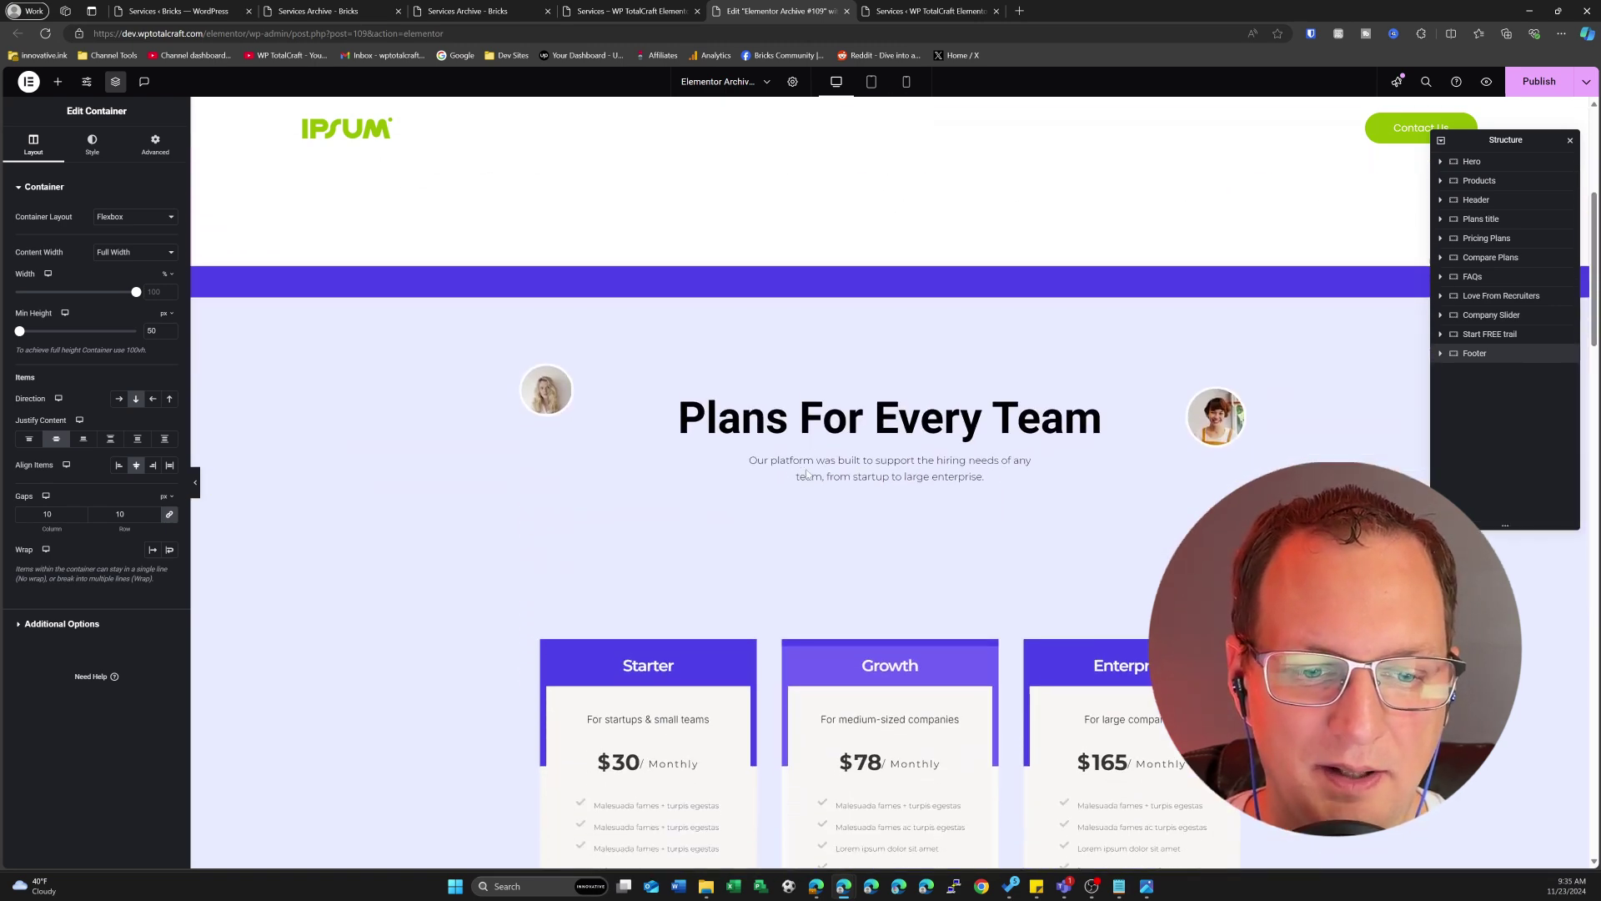
scroll(793, 451, down, 7)
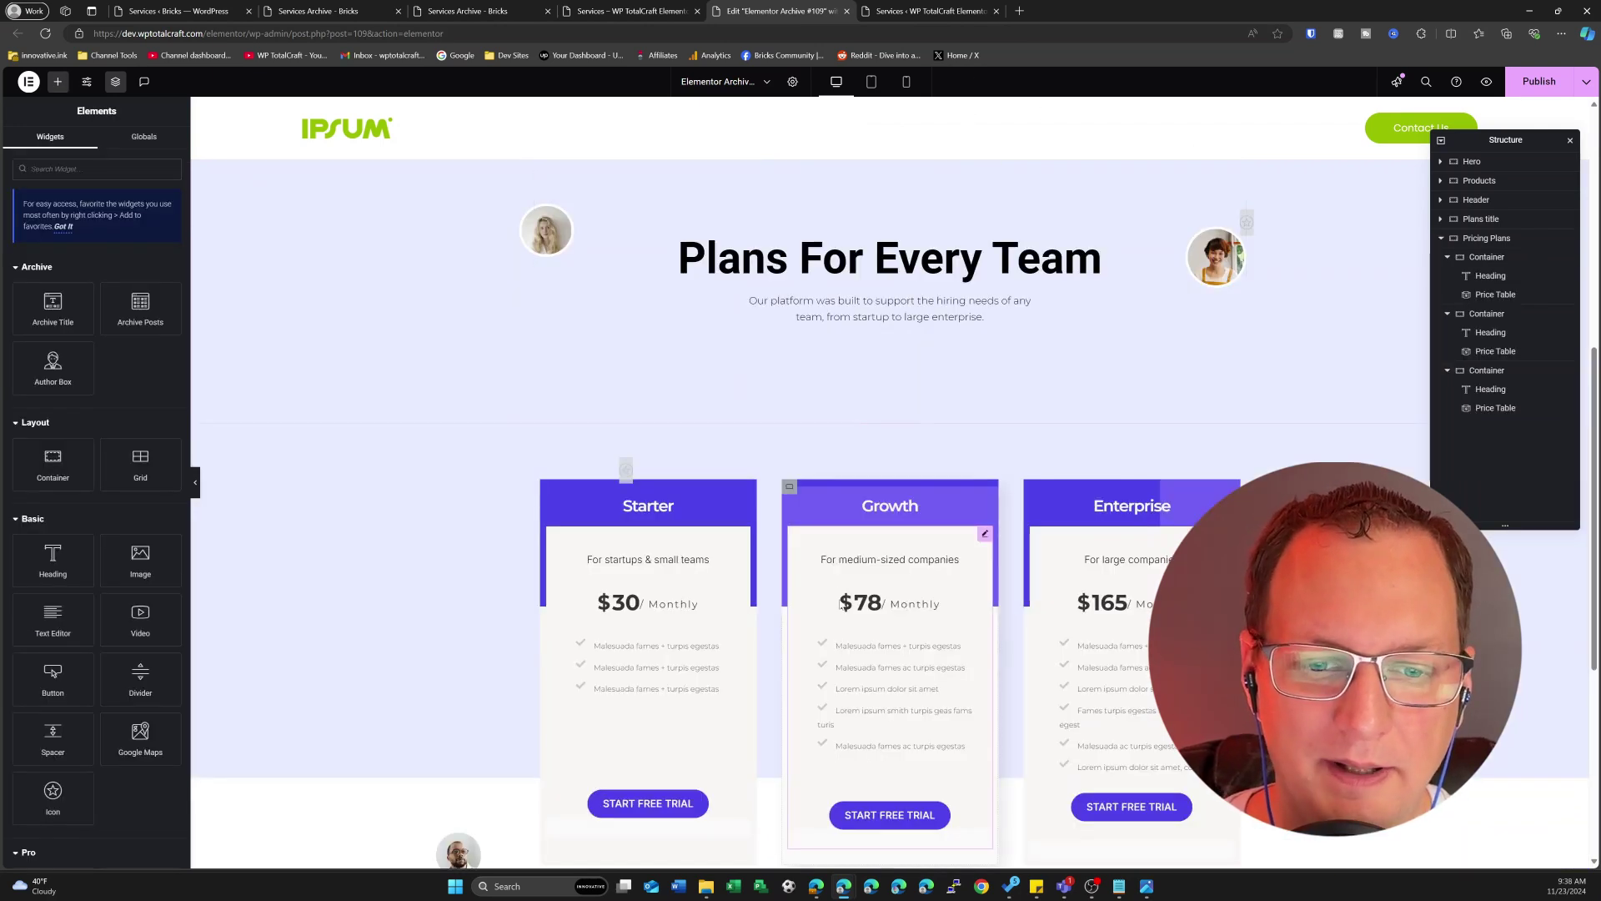
scroll(834, 400, down, 2)
Step: Inspect the Starter, Growth and Enterprise card headings and containers in the Structure panel
click(682, 368)
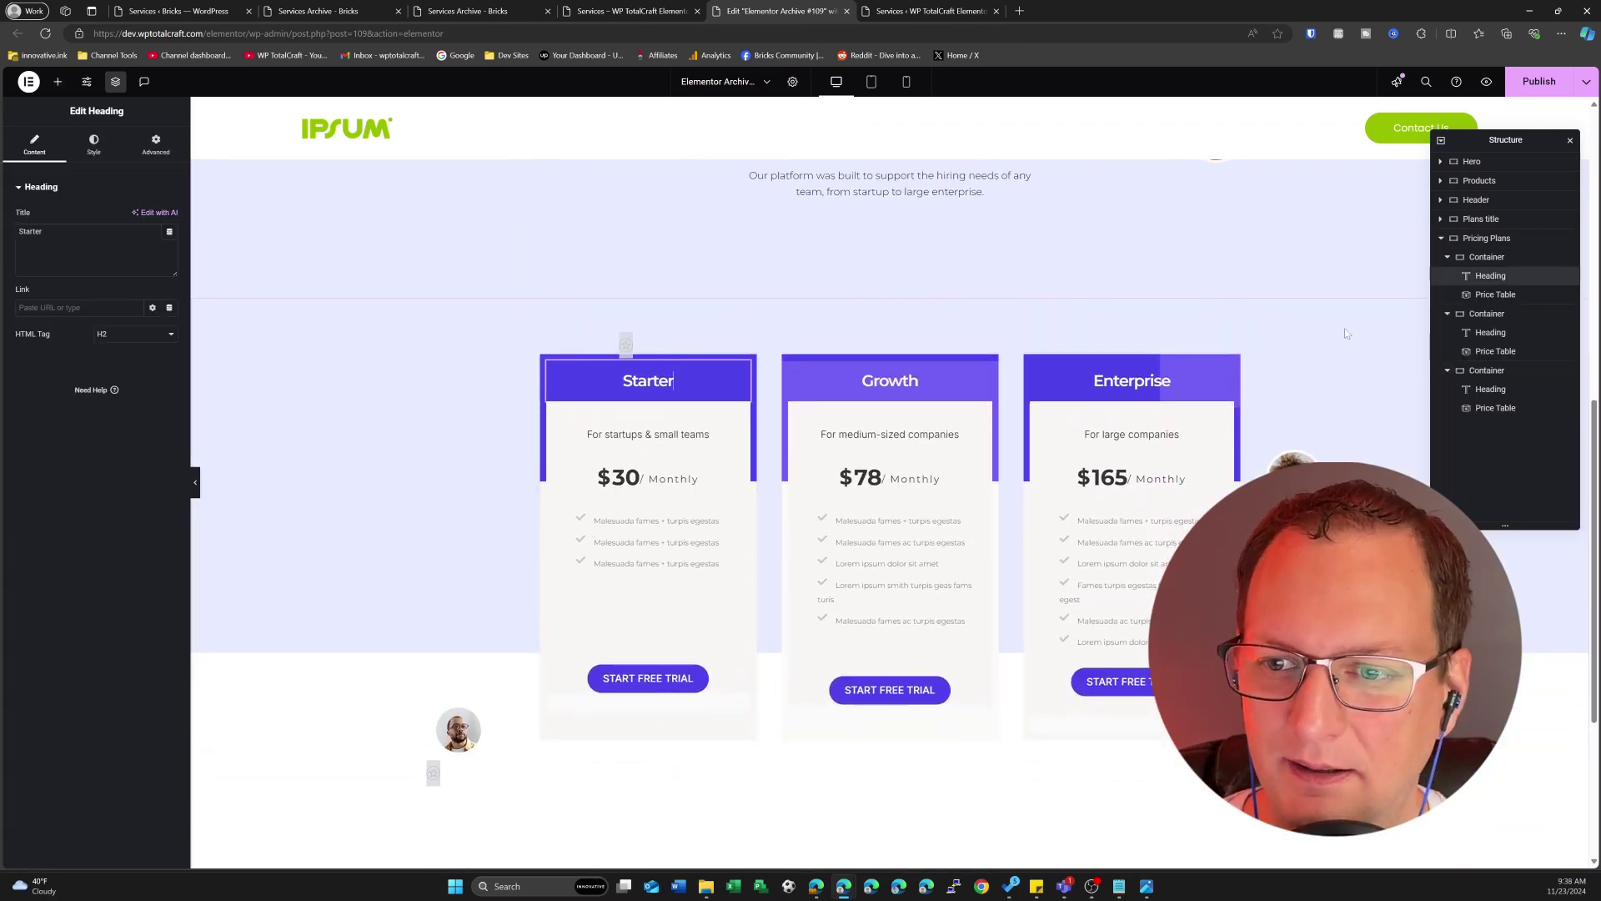
click(1487, 257)
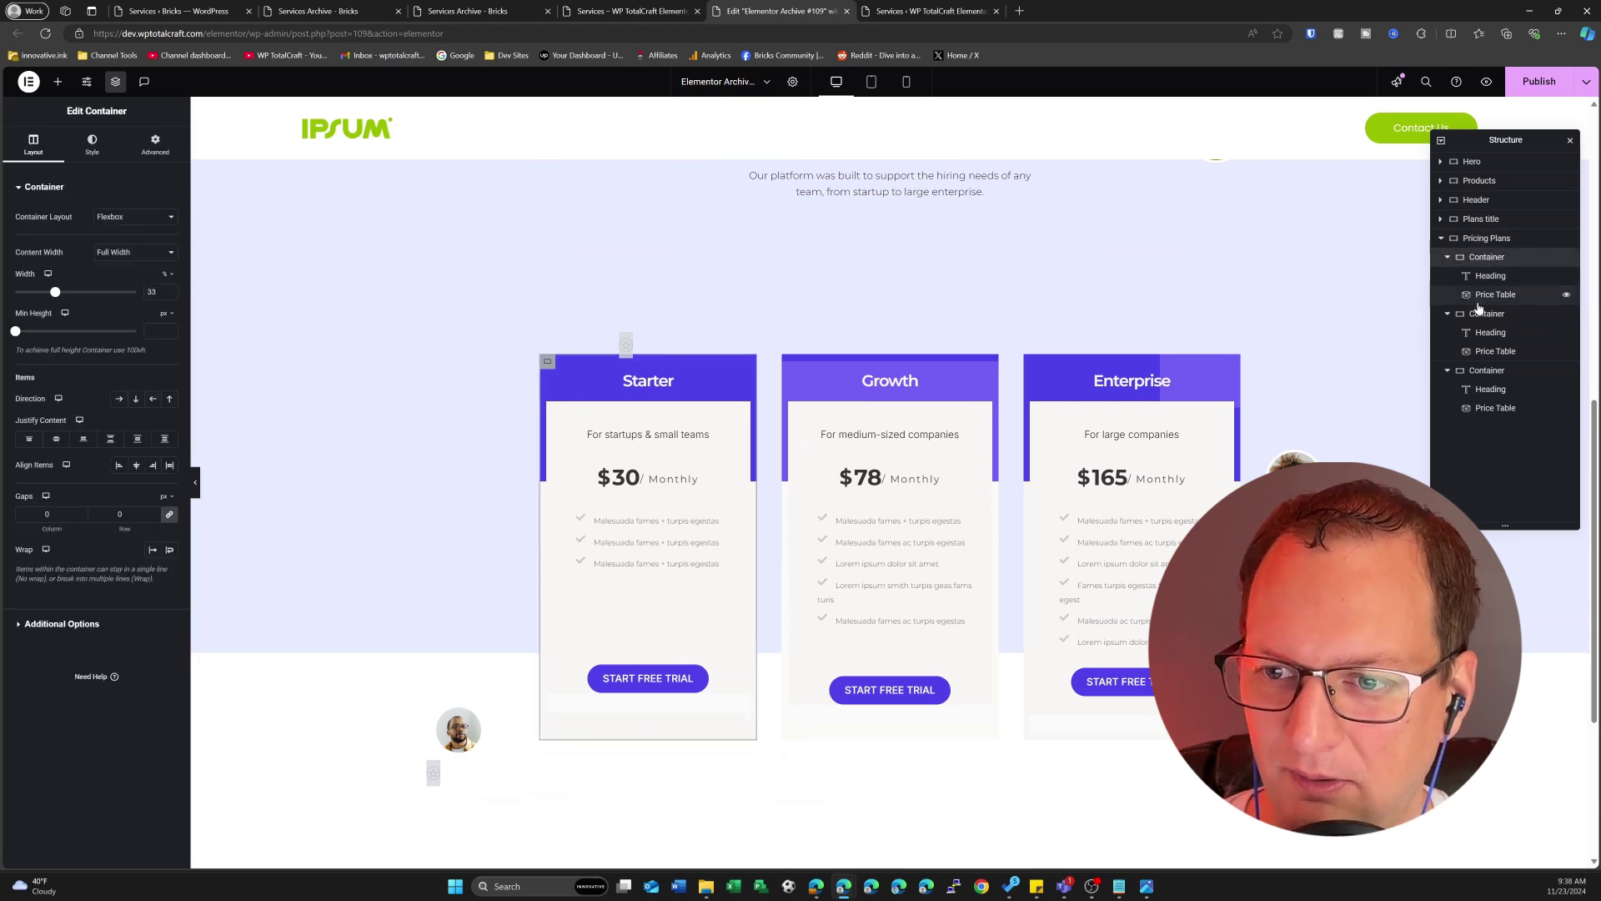
click(1487, 314)
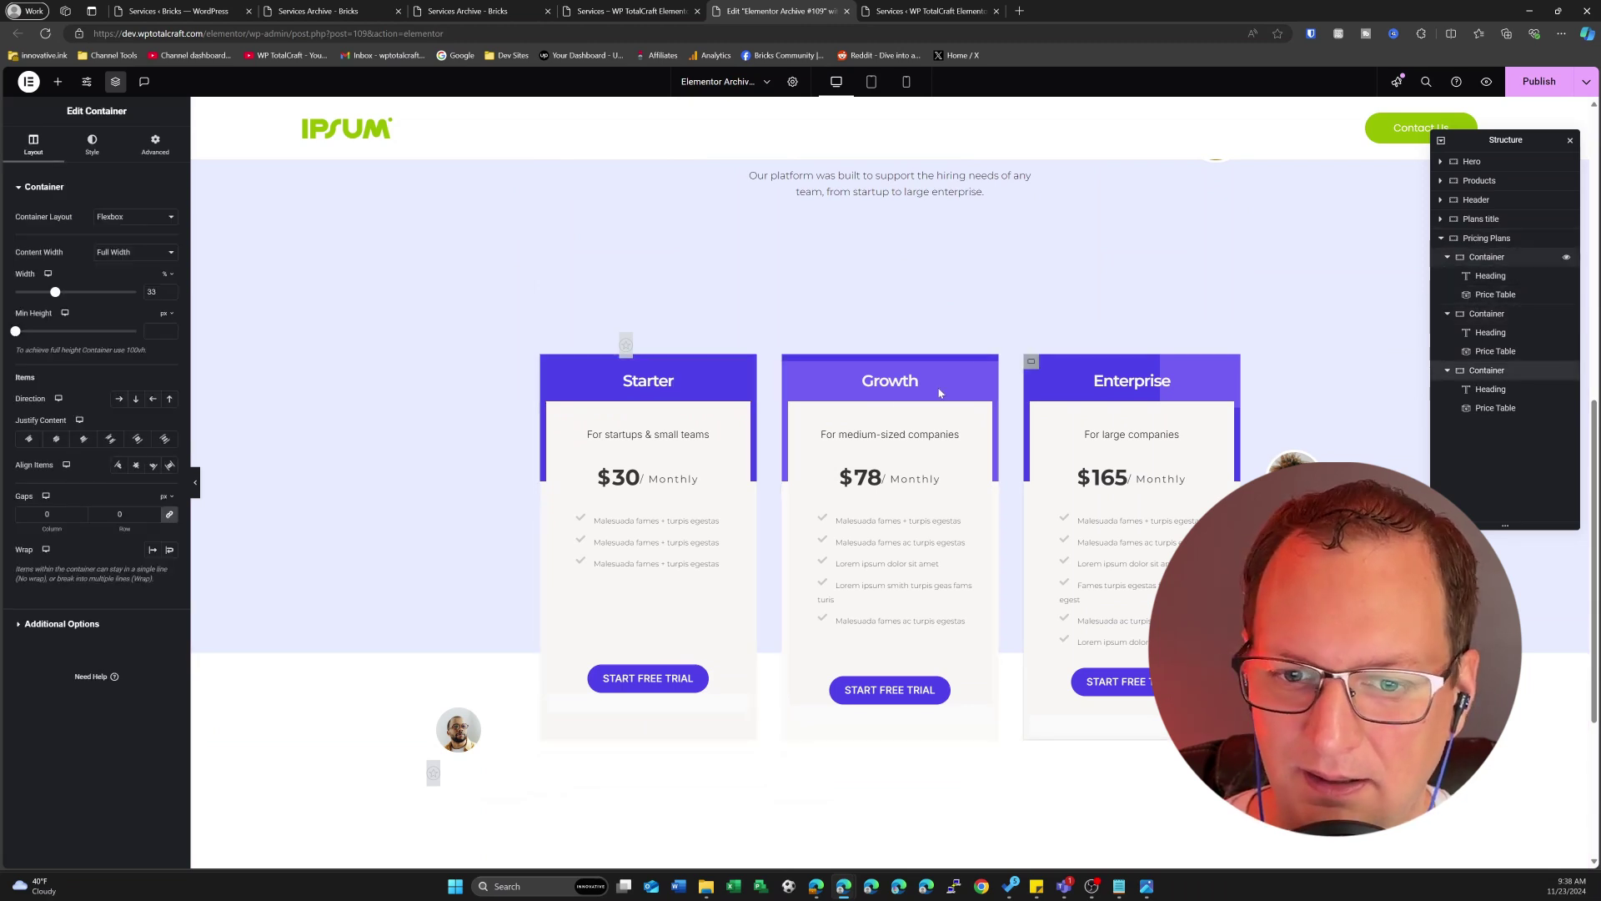
click(679, 381)
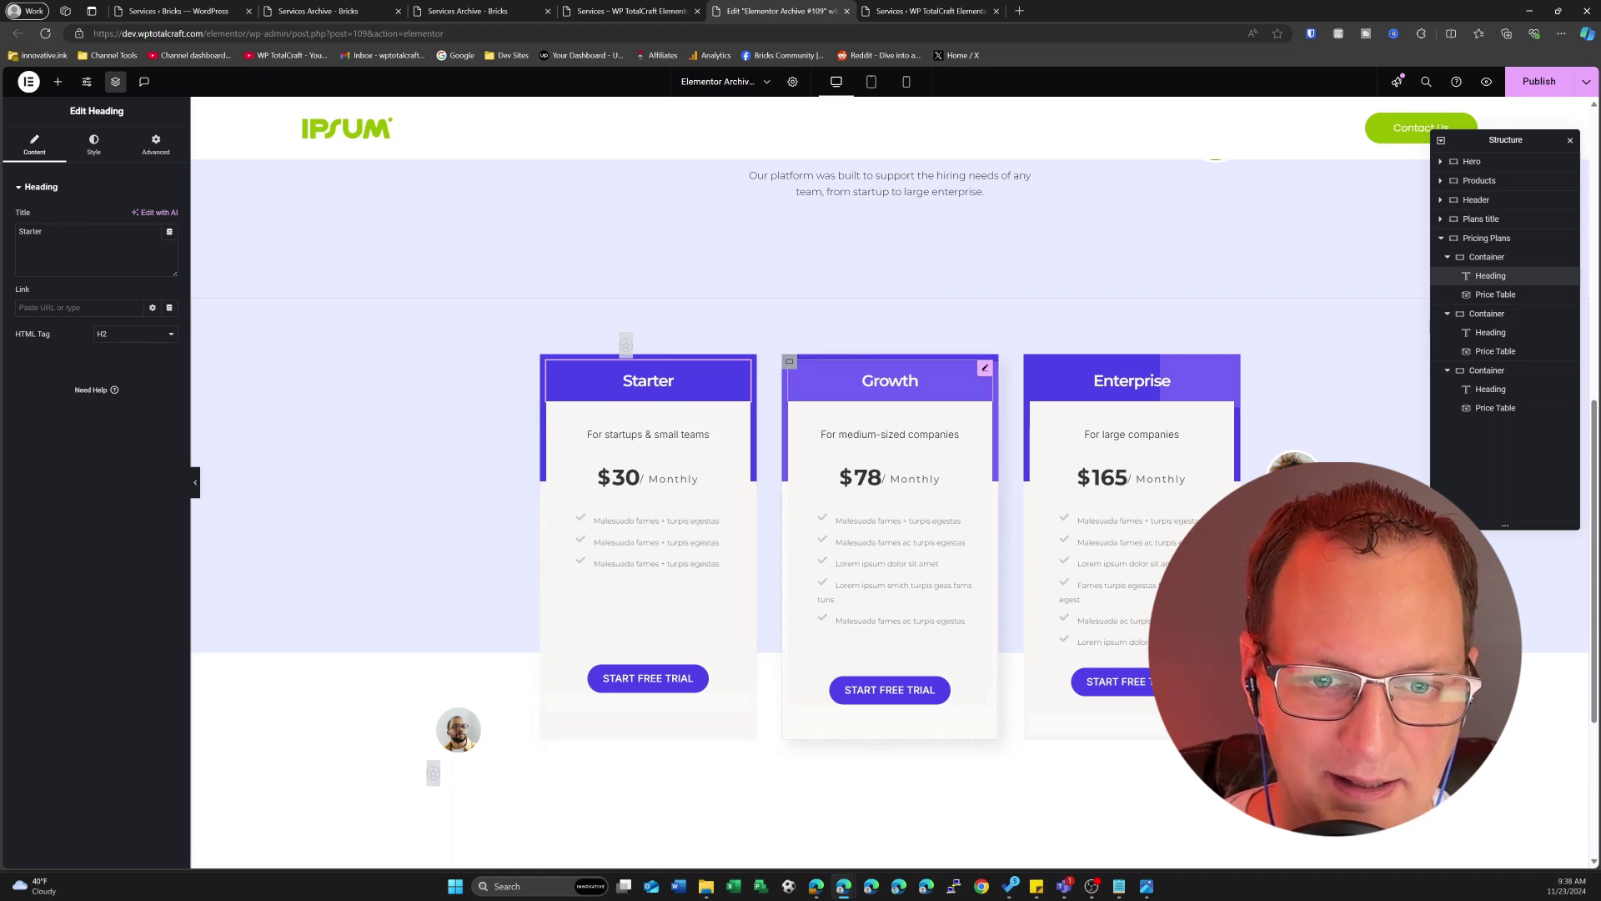
click(1134, 380)
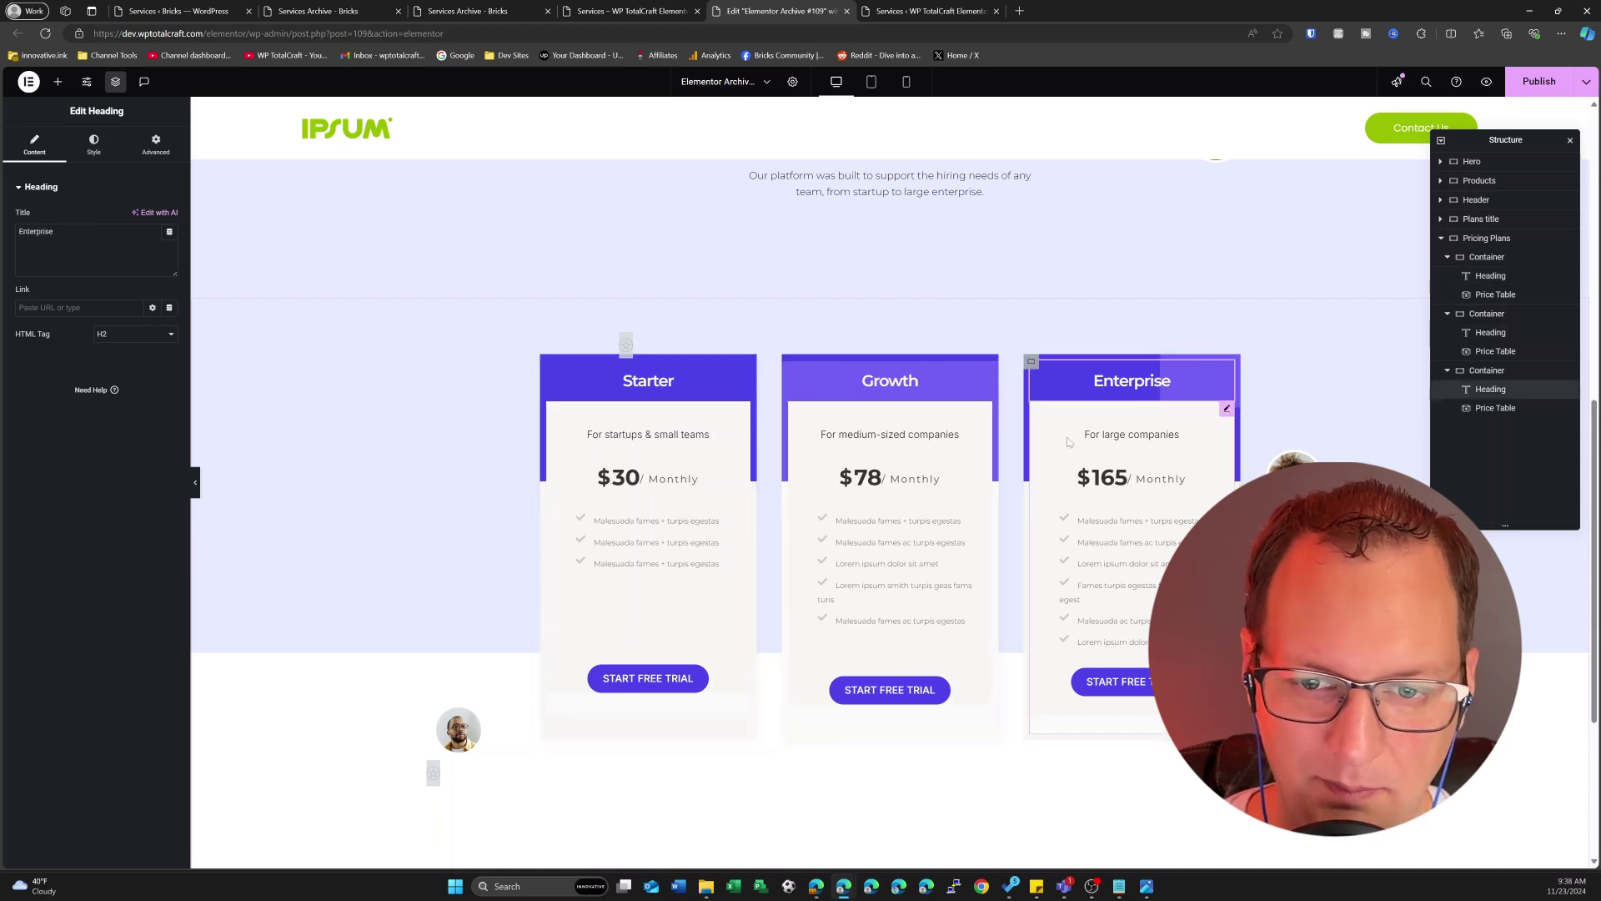
scroll(859, 567, down, 1)
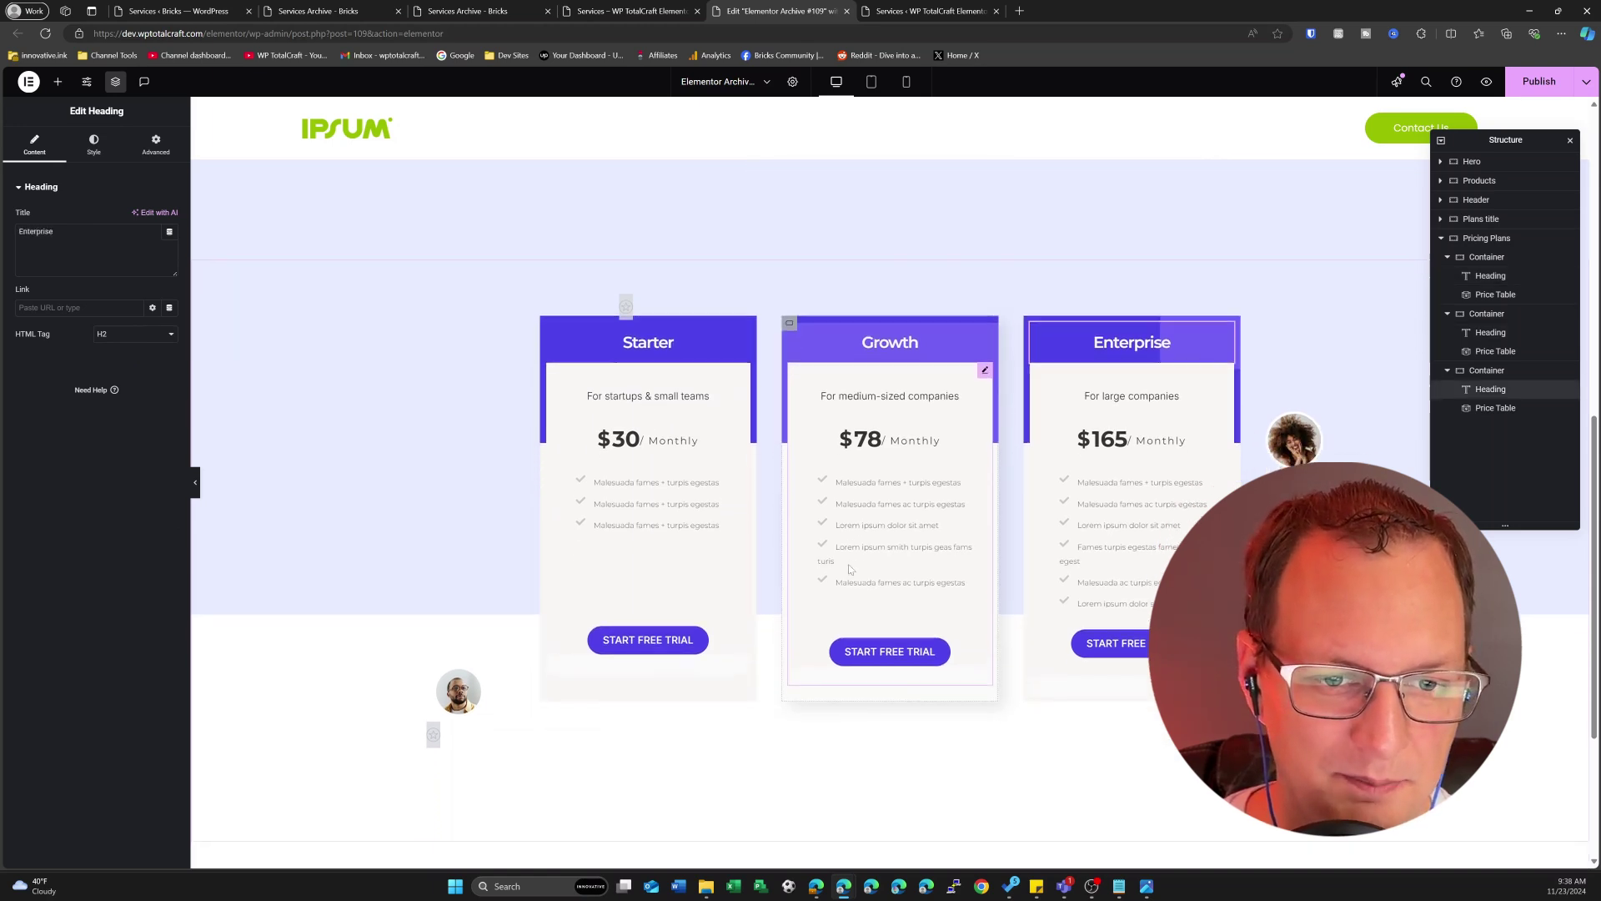
scroll(849, 570, up, 4)
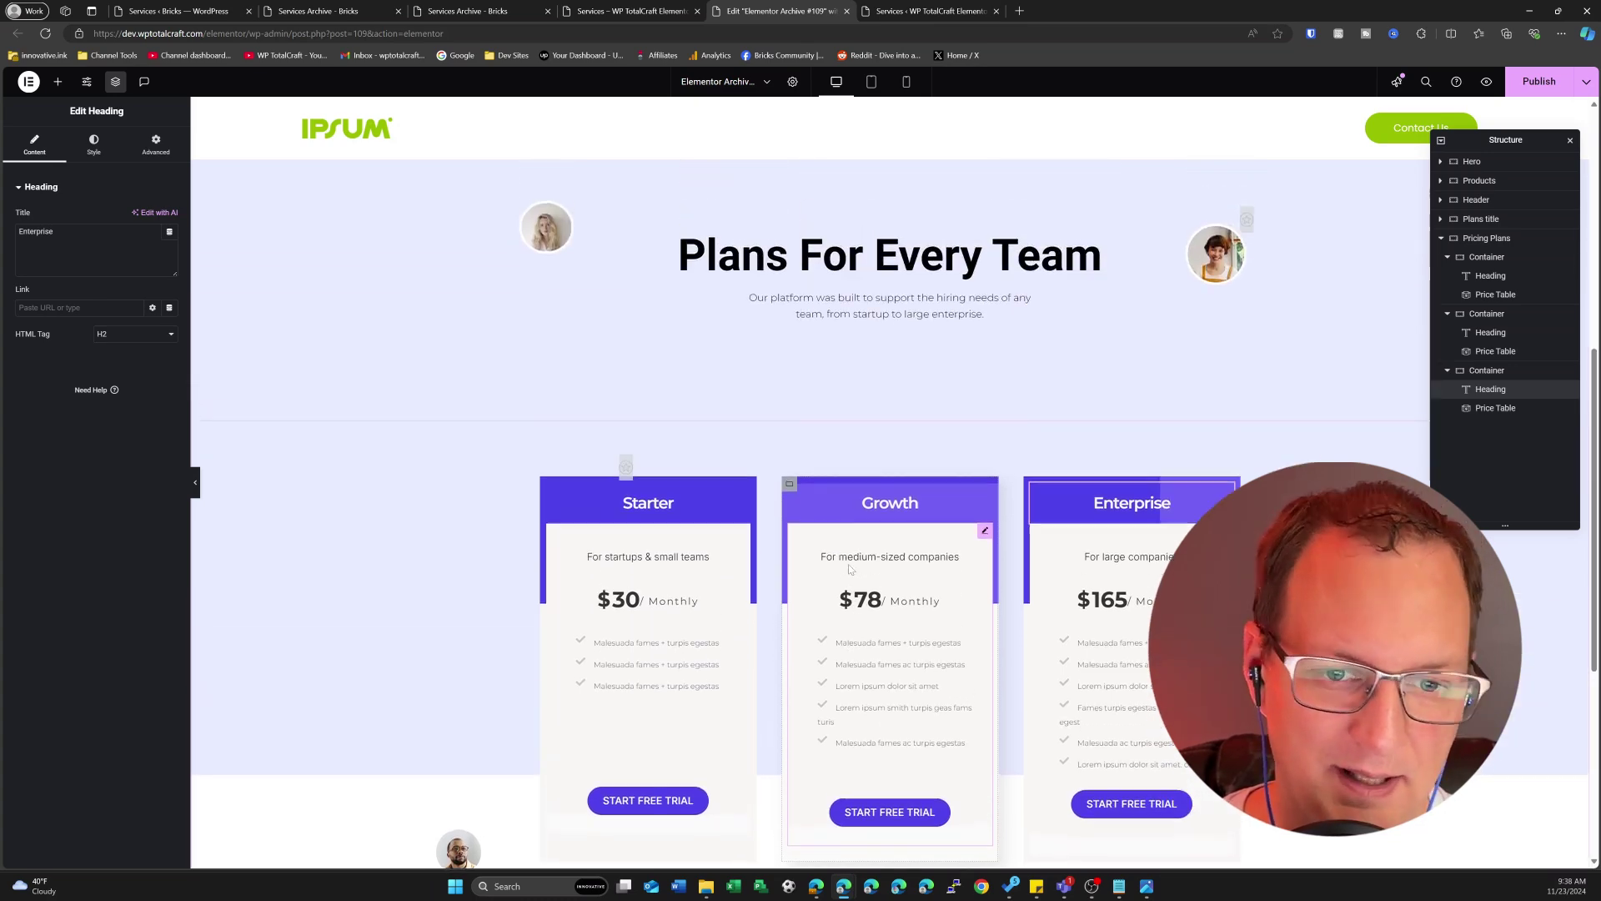
scroll(849, 570, up, 3)
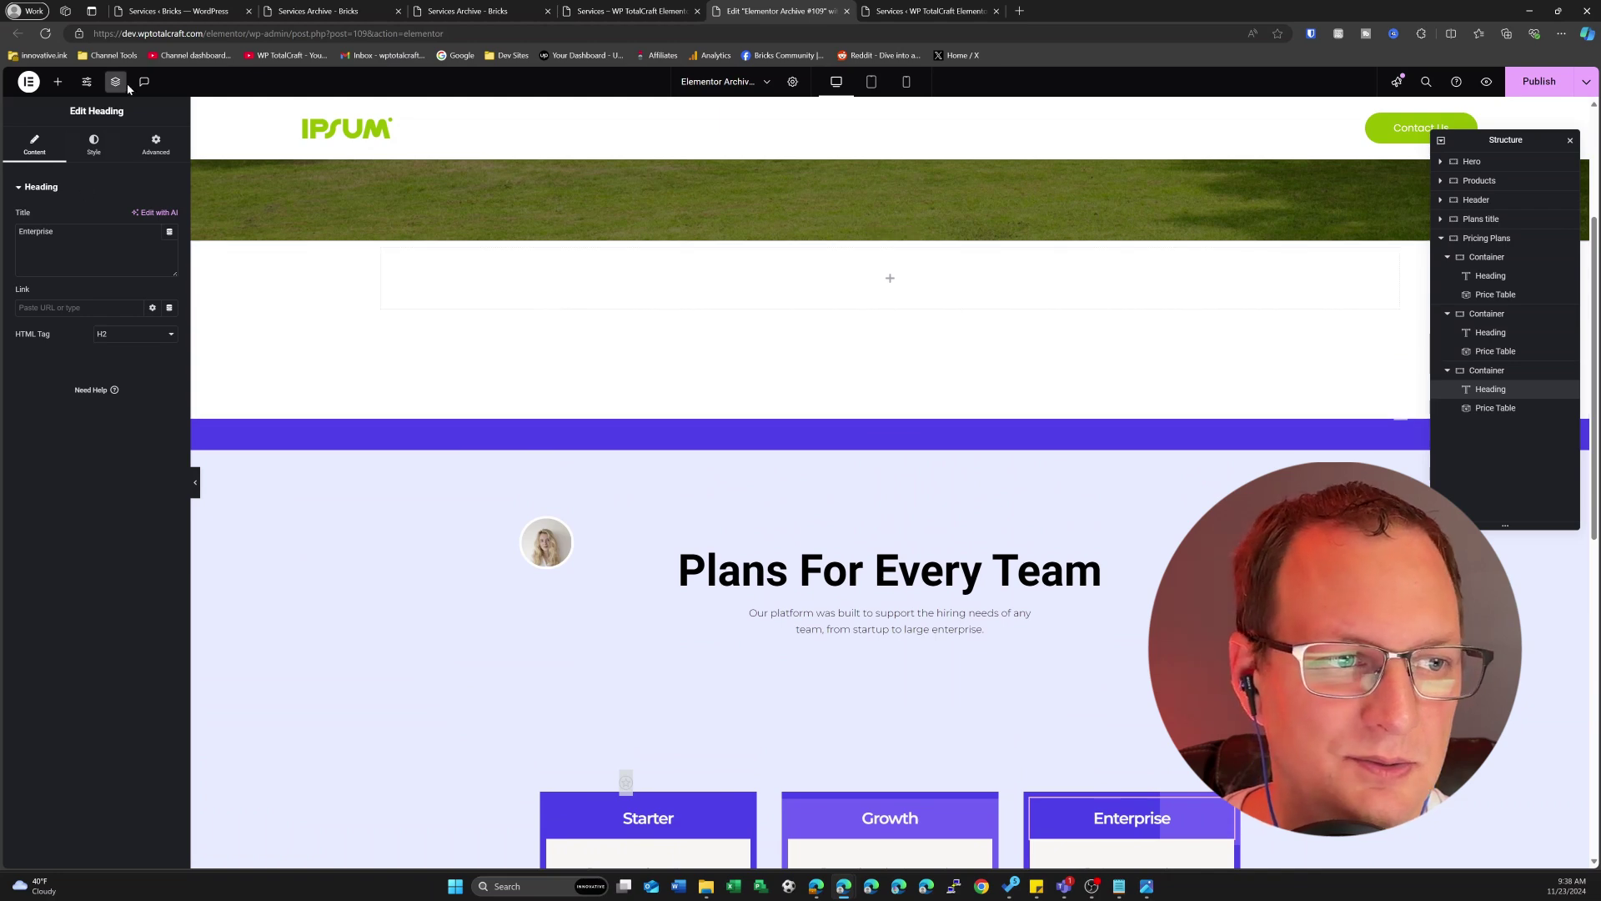
click(57, 83)
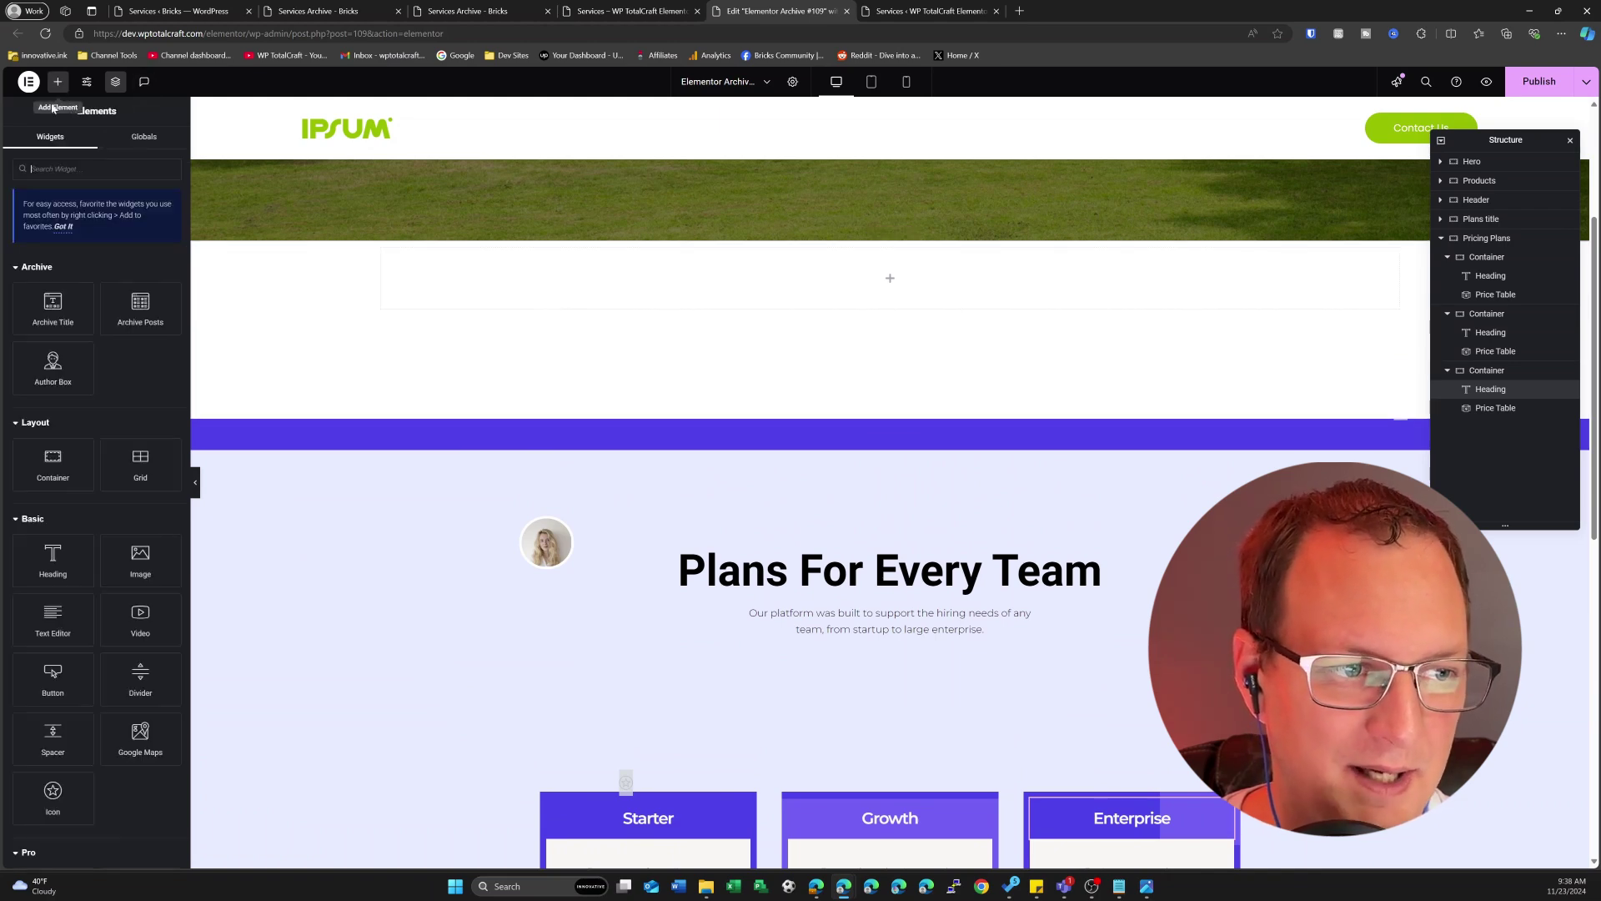
text(loop)
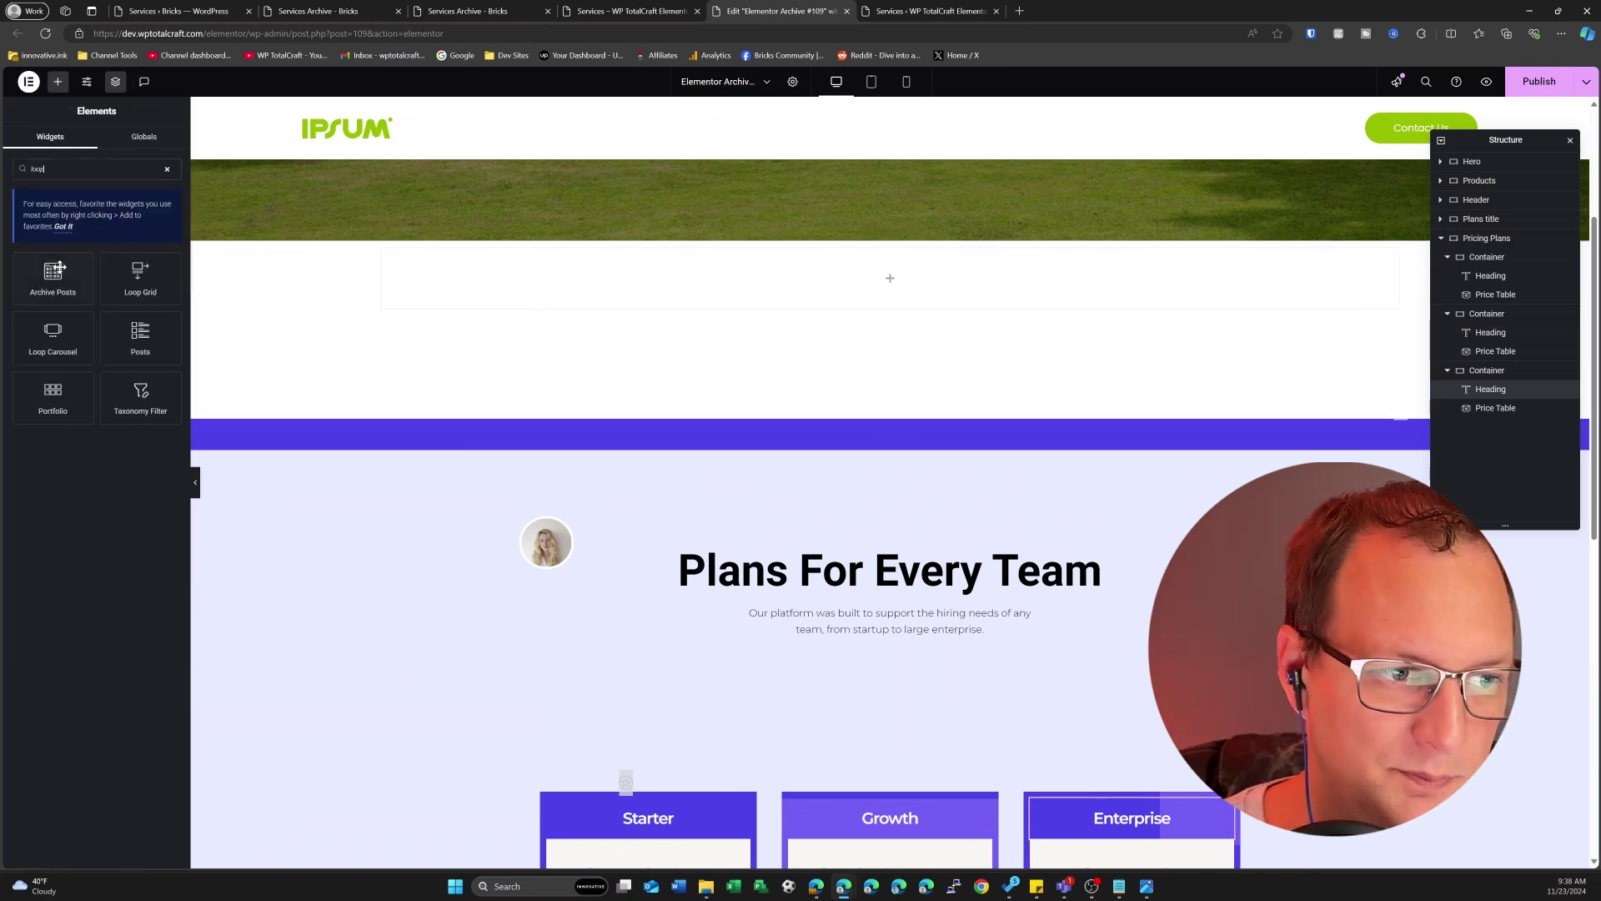
drag(138, 282, 905, 280)
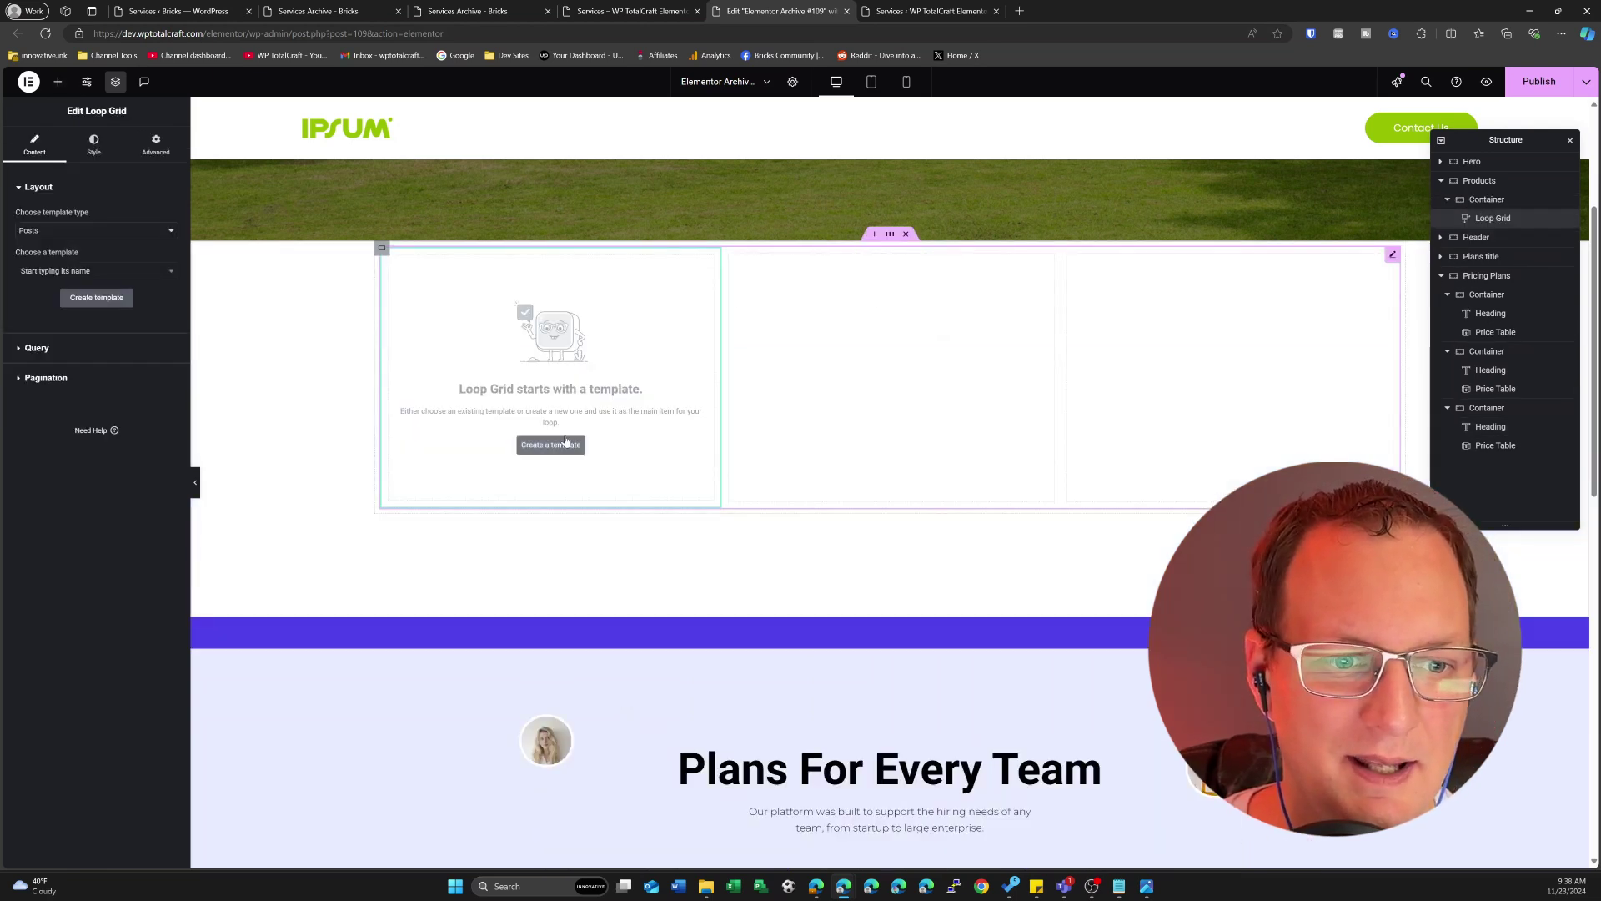
scroll(601, 442, down, 3)
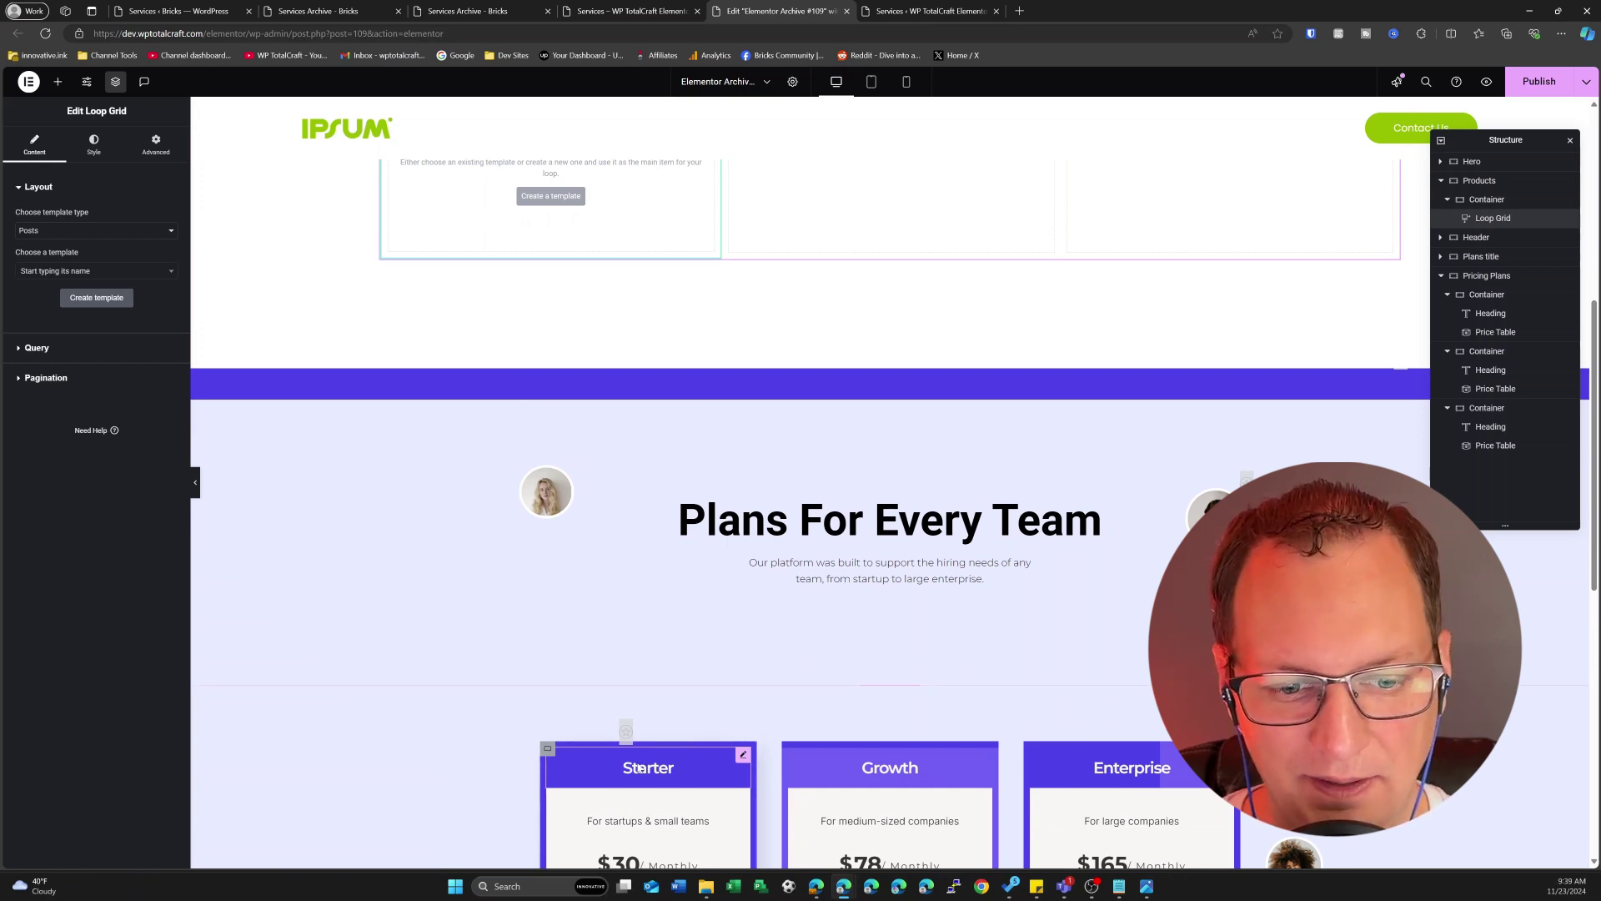
click(638, 768)
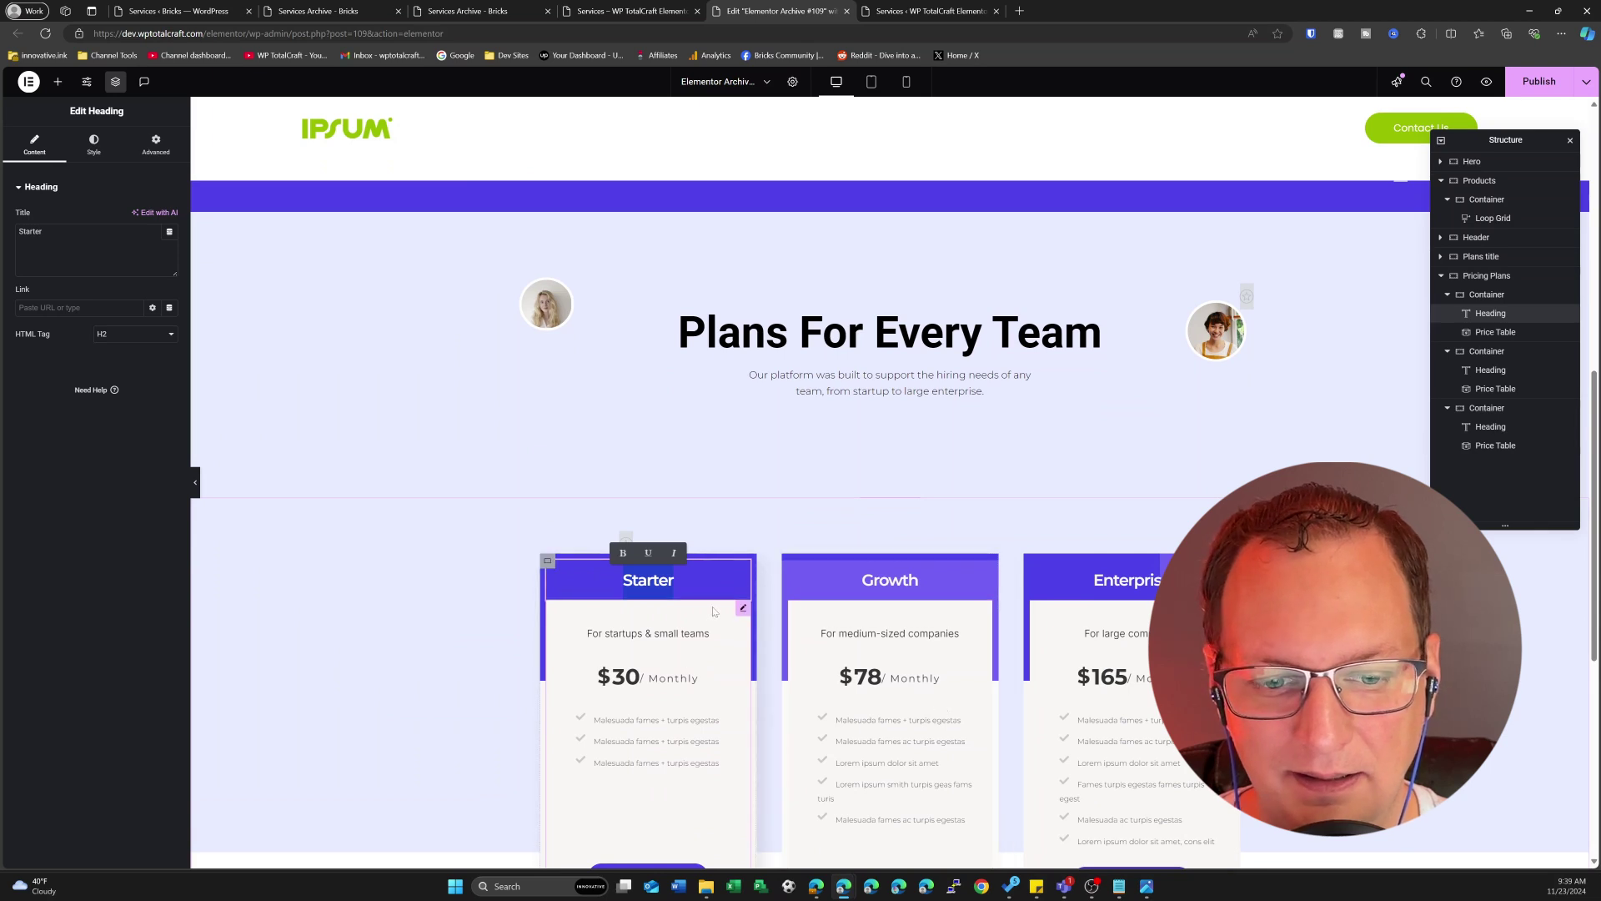
scroll(1184, 601, down, 3)
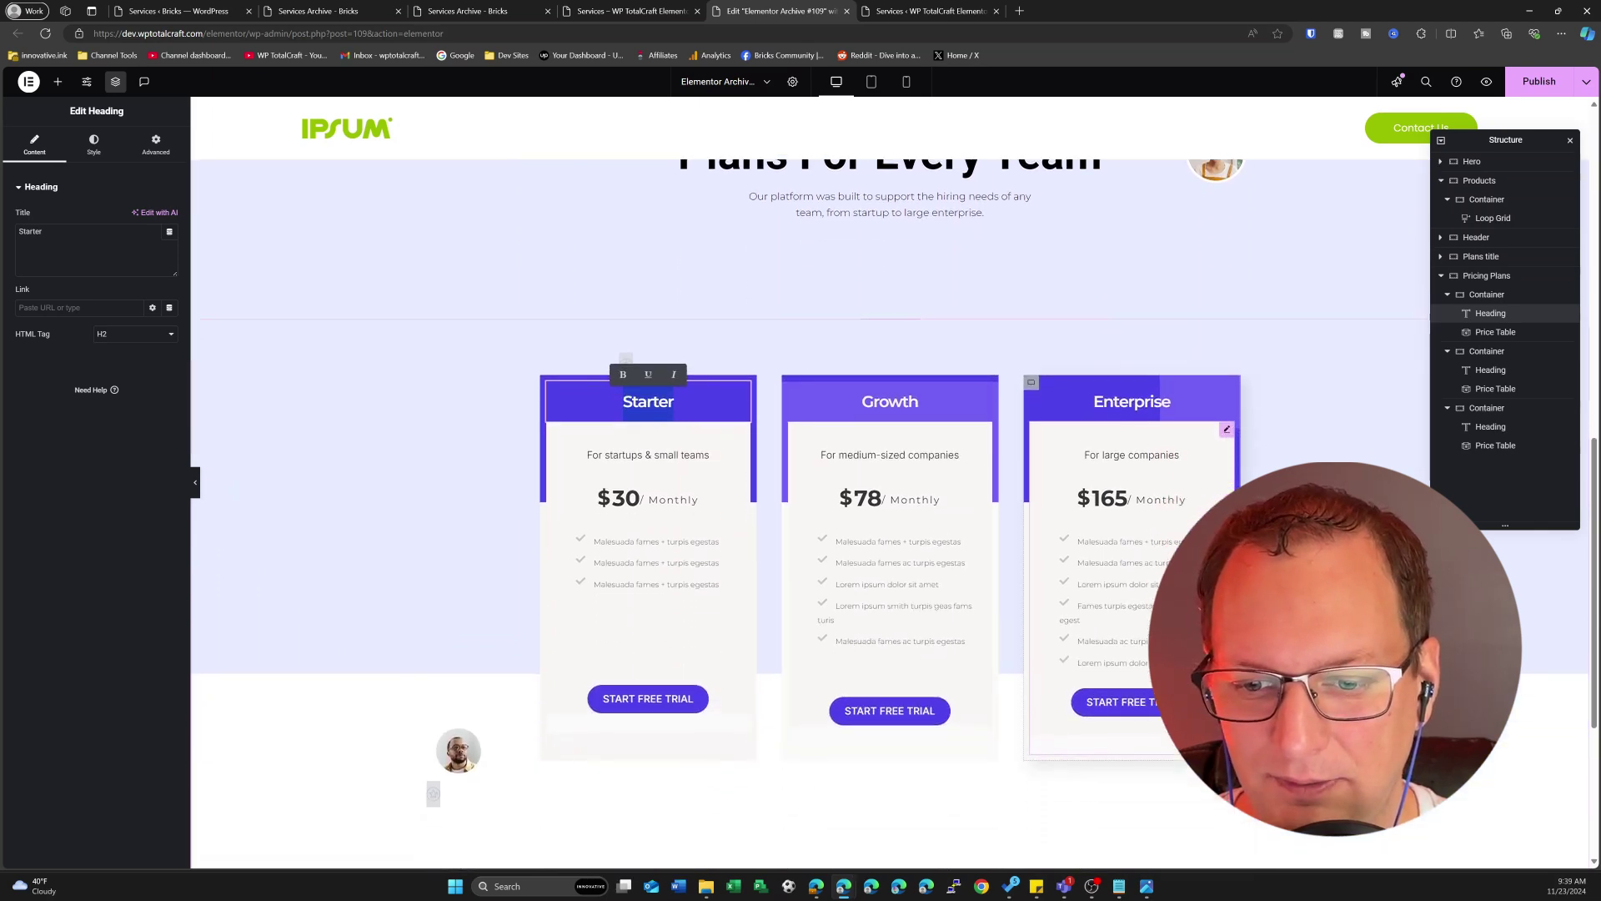
scroll(1185, 600, down, 2)
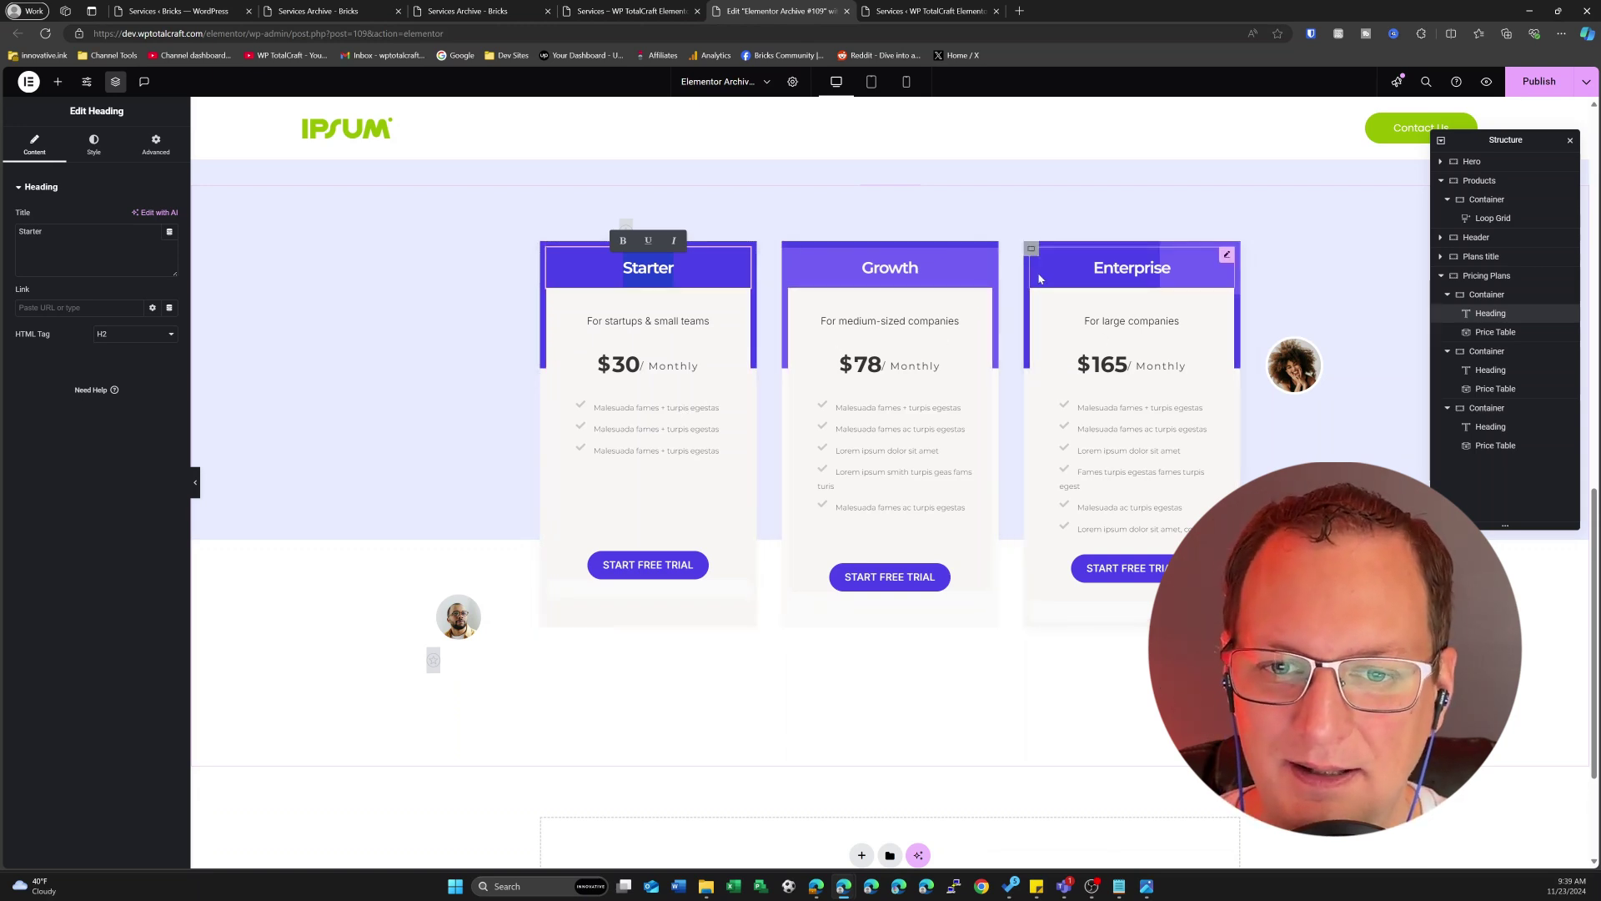
scroll(774, 400, up, 5)
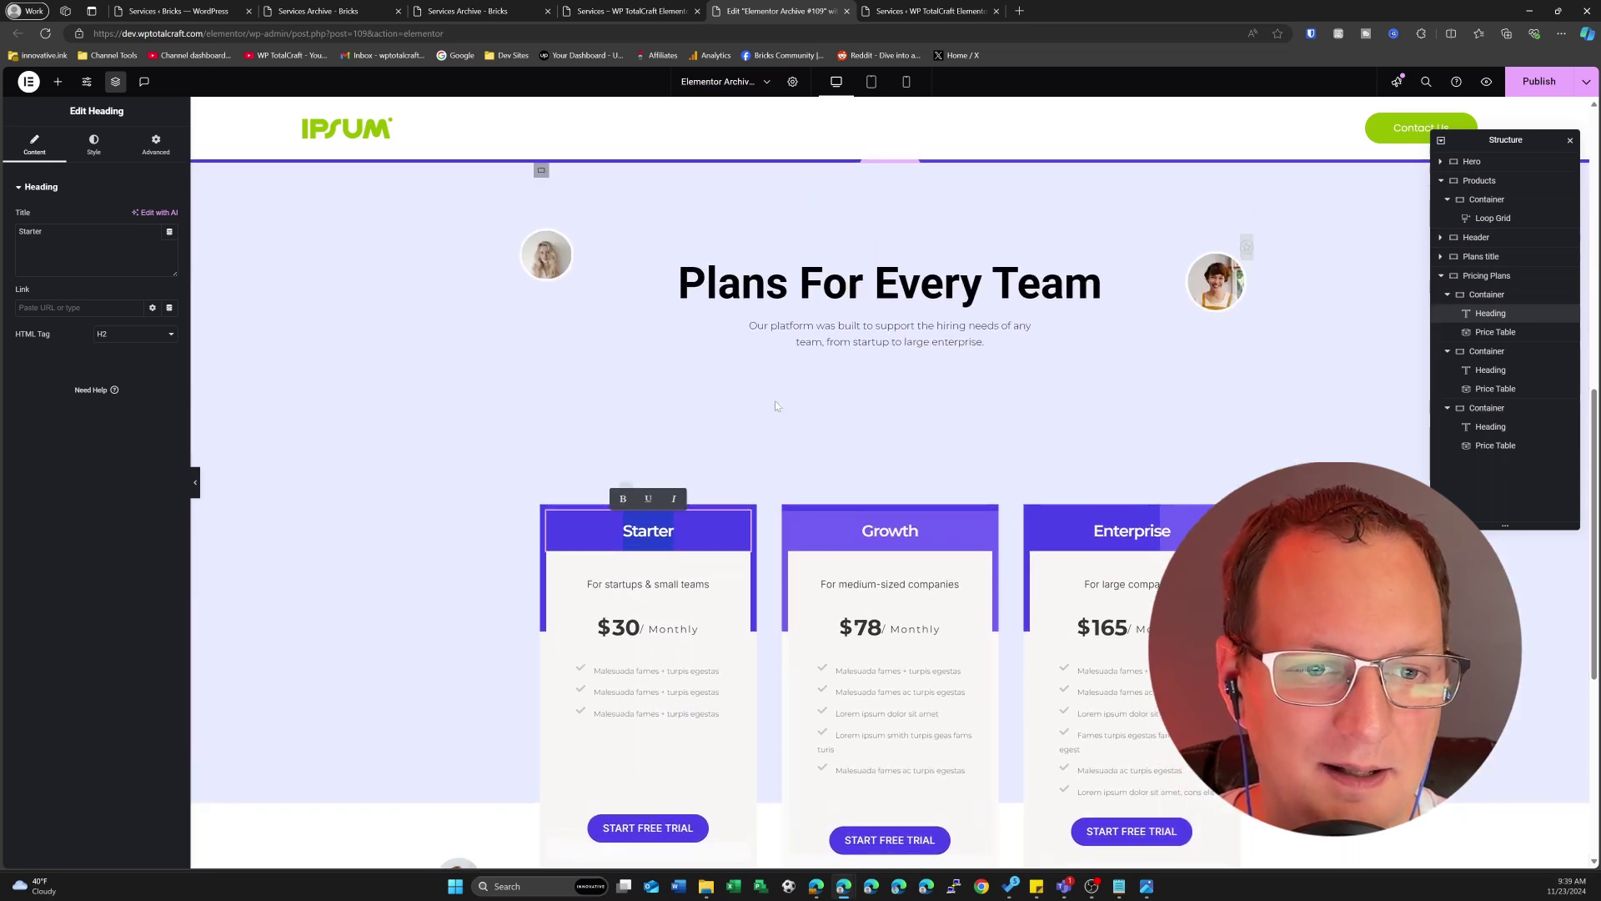
scroll(579, 354, up, 2)
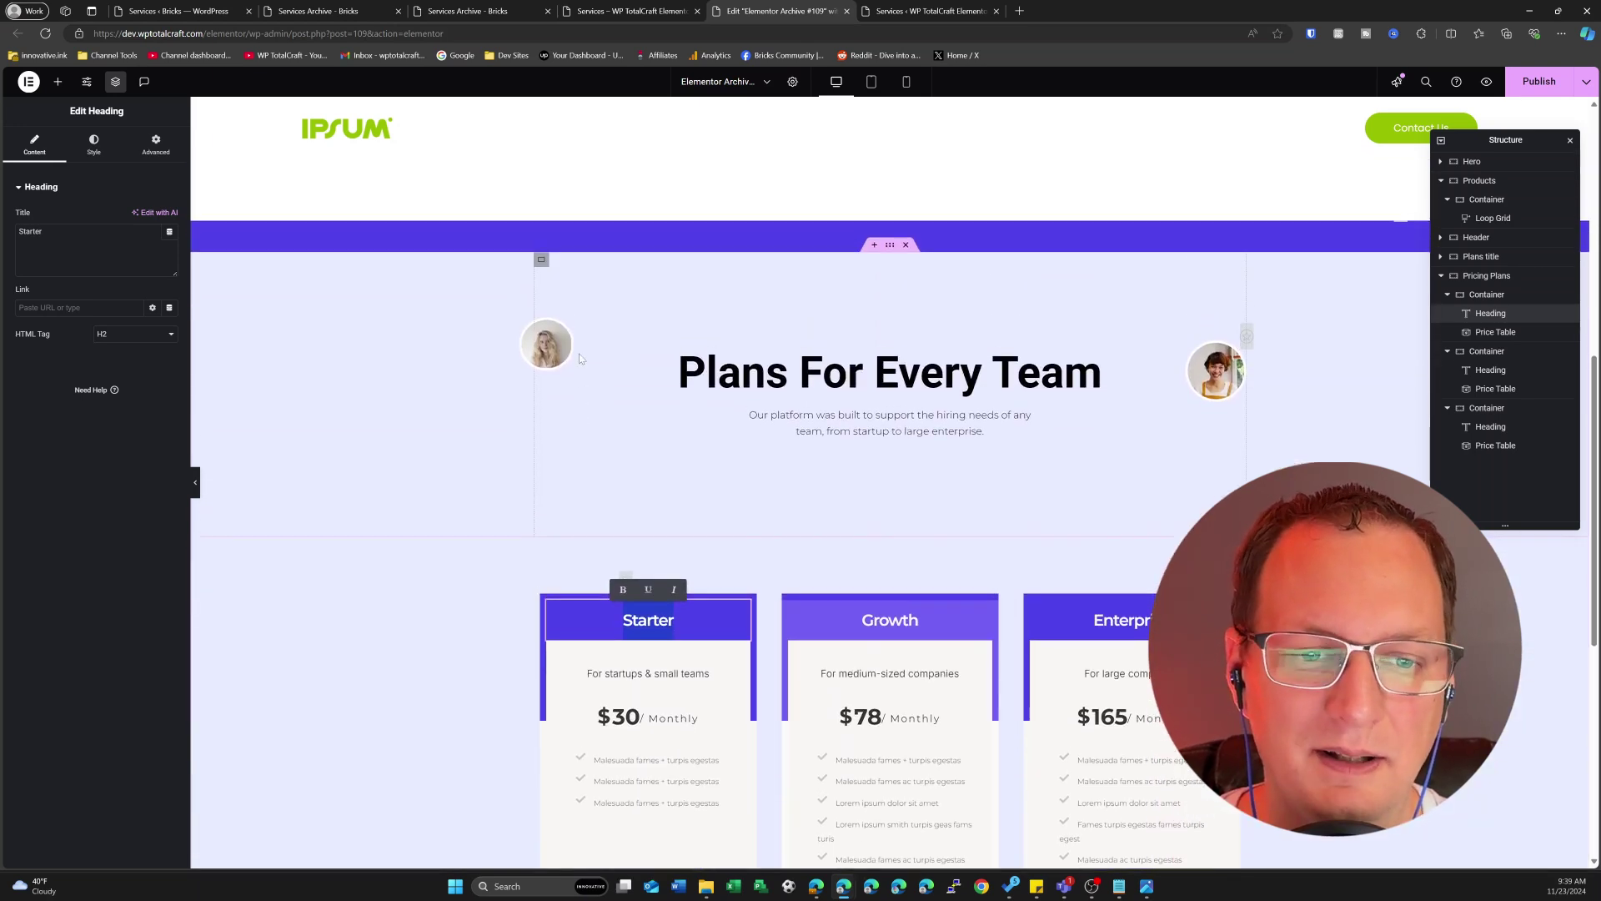
scroll(596, 367, up, 2)
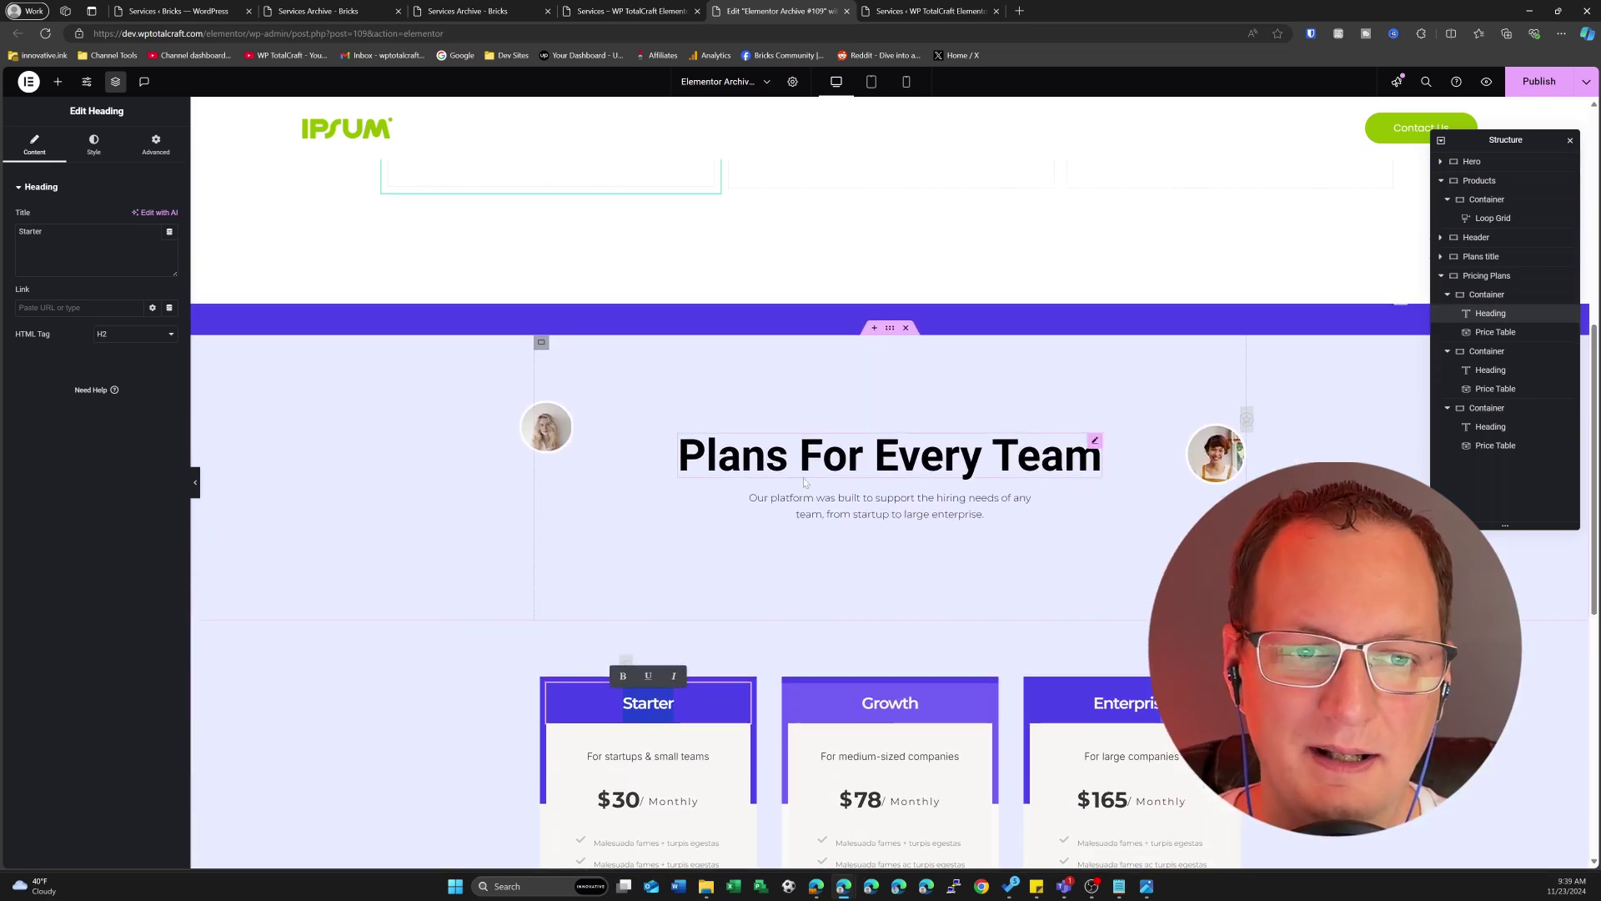
scroll(804, 482, up, 3)
scroll(794, 459, down, 3)
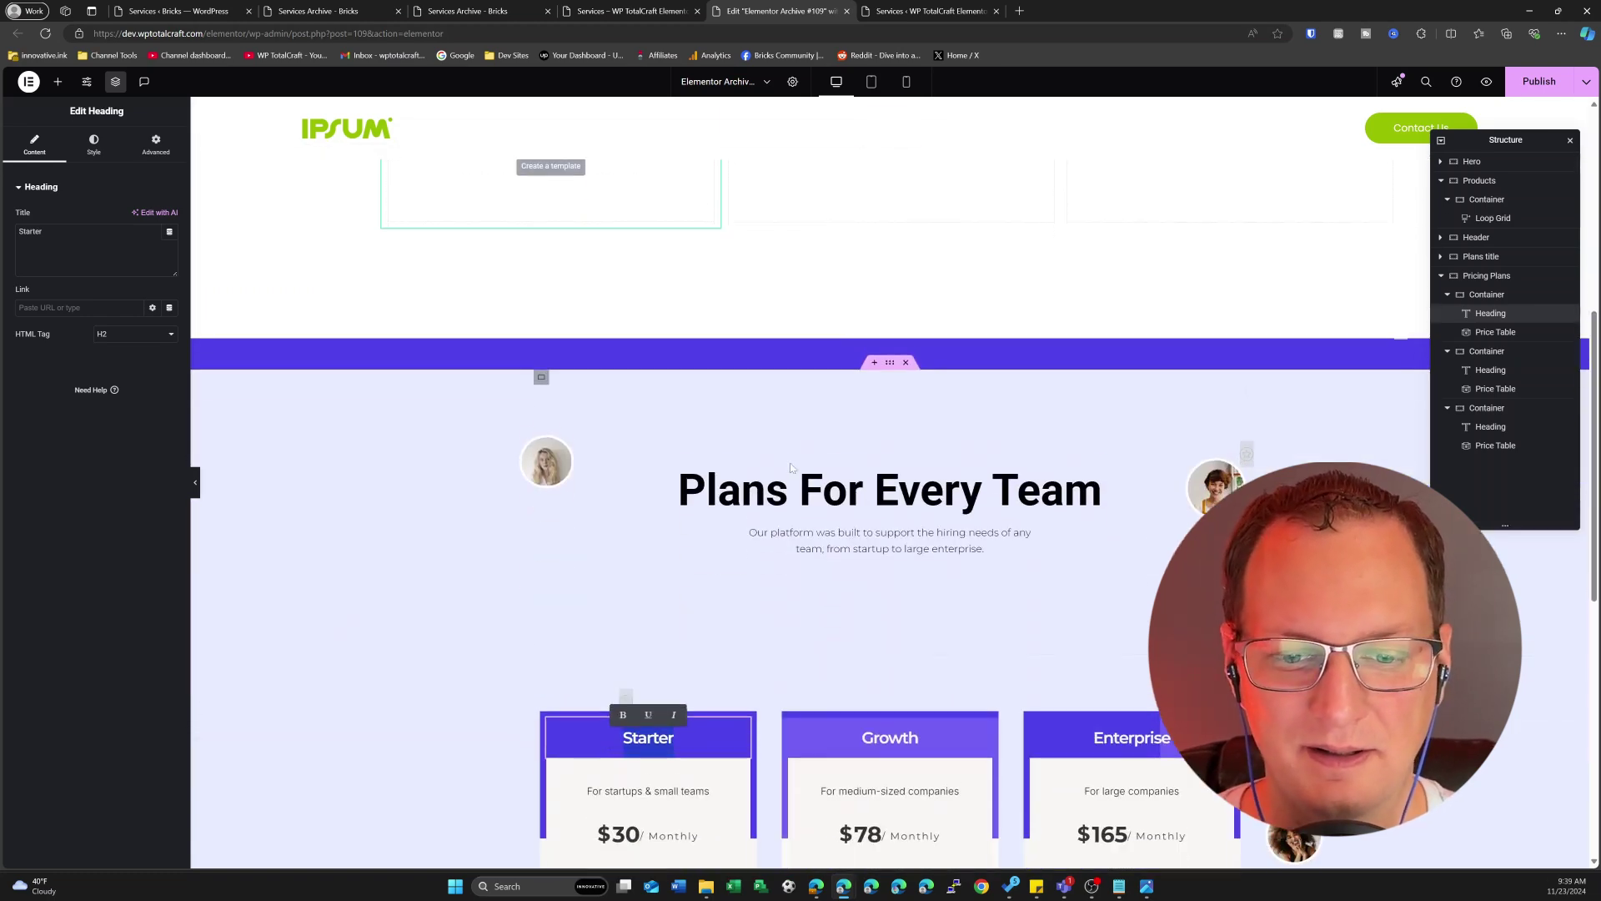
scroll(794, 460, up, 6)
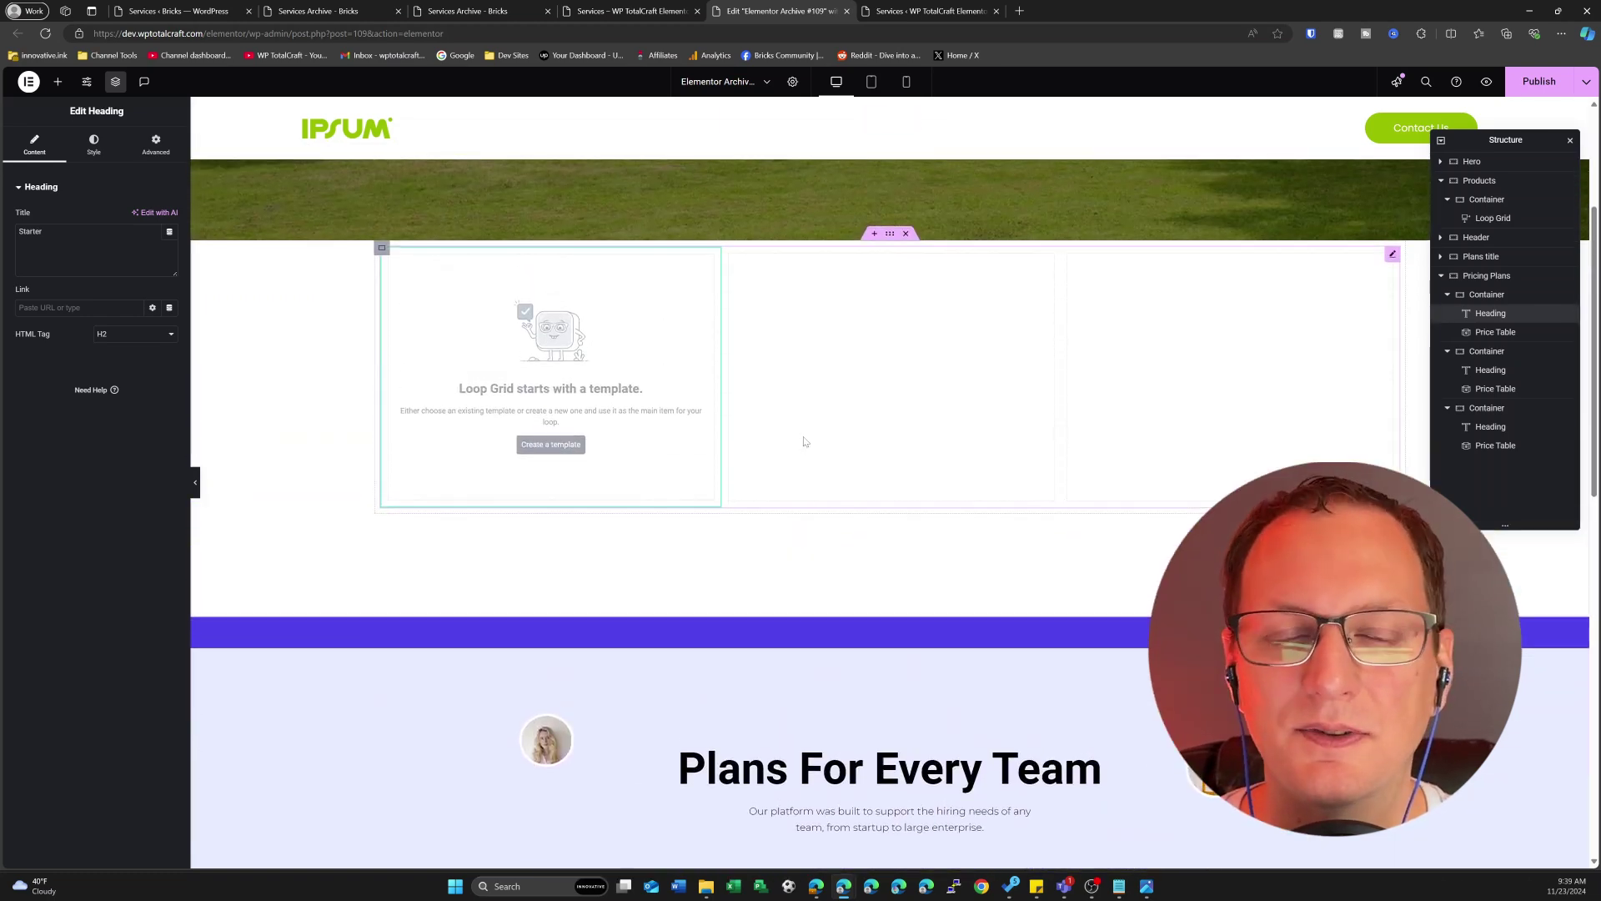
scroll(804, 441, down, 10)
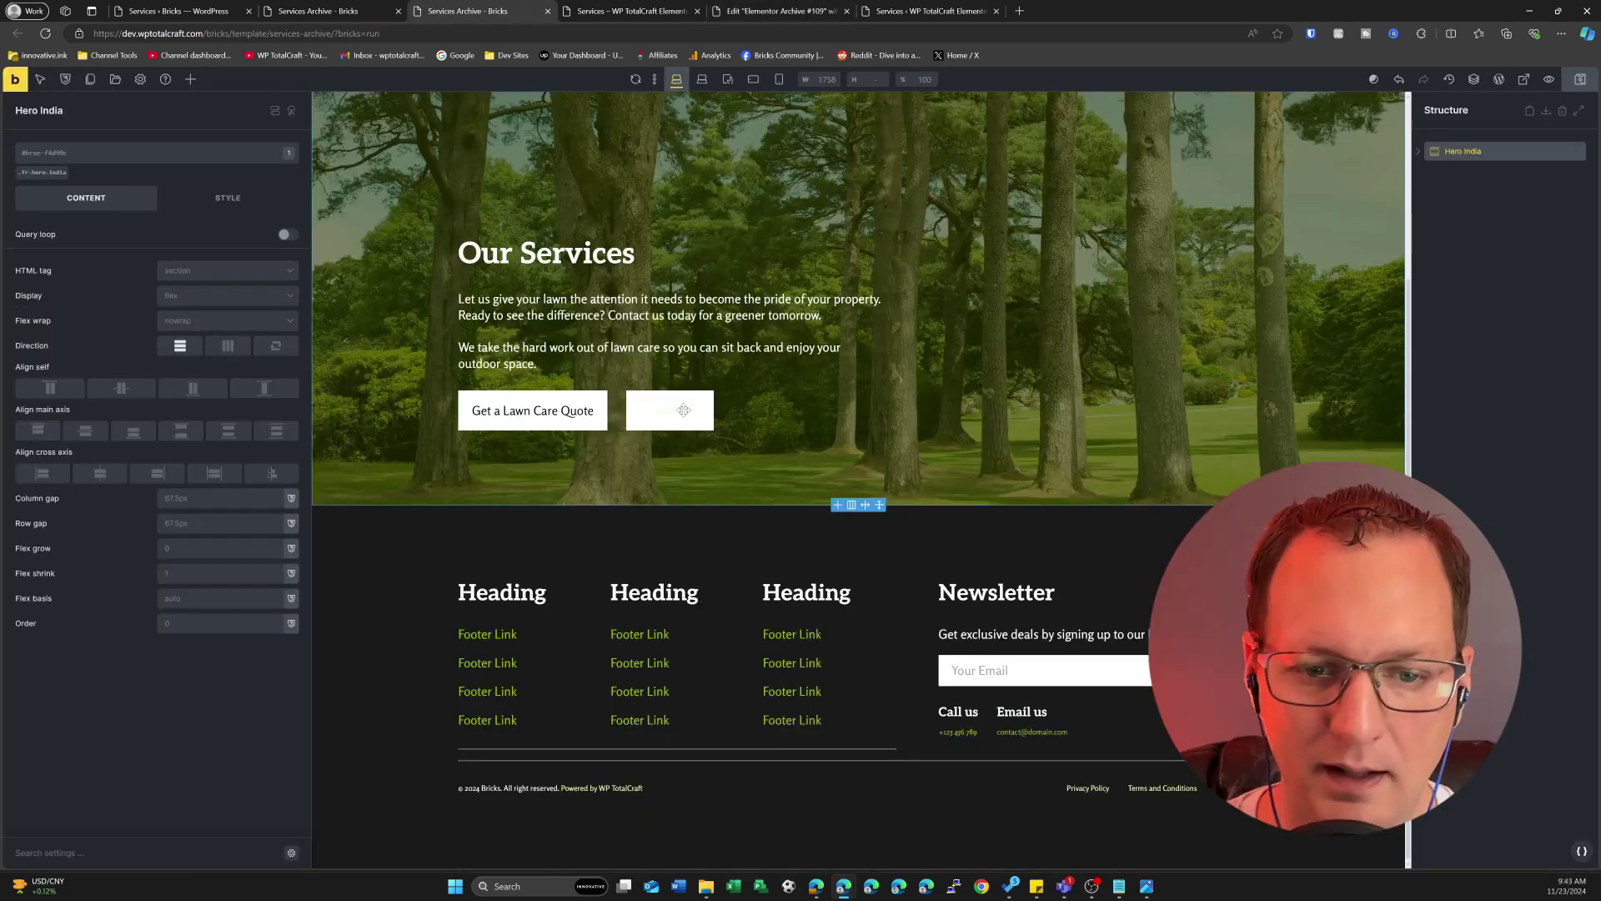
scroll(418, 239, up, 3)
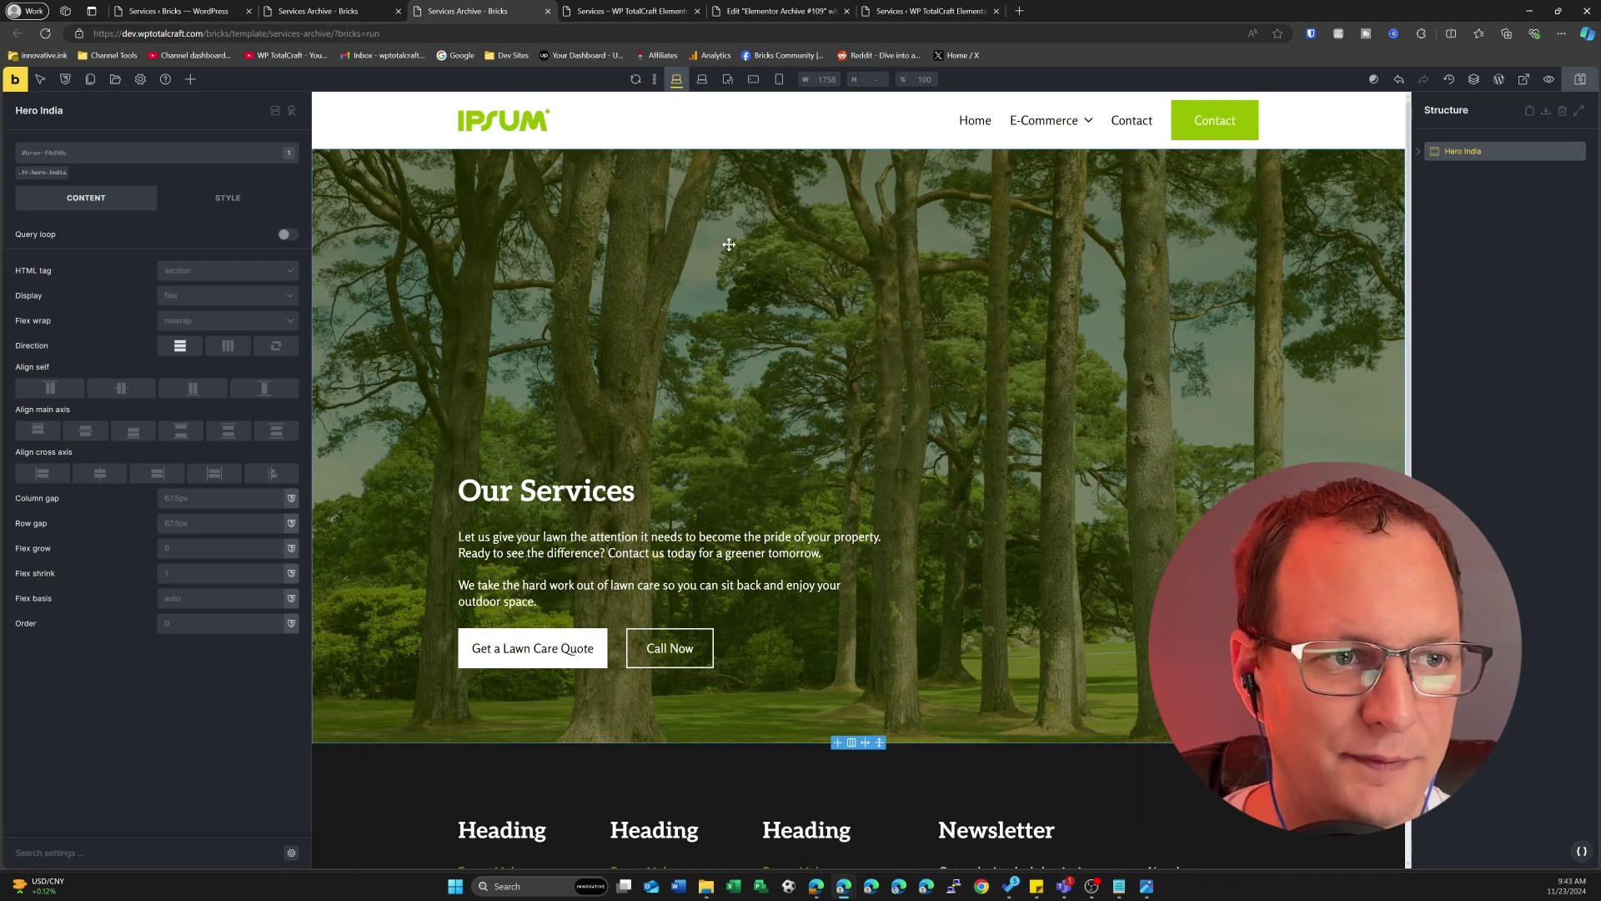
Step: Filter the template library to the Features template bundle
click(115, 81)
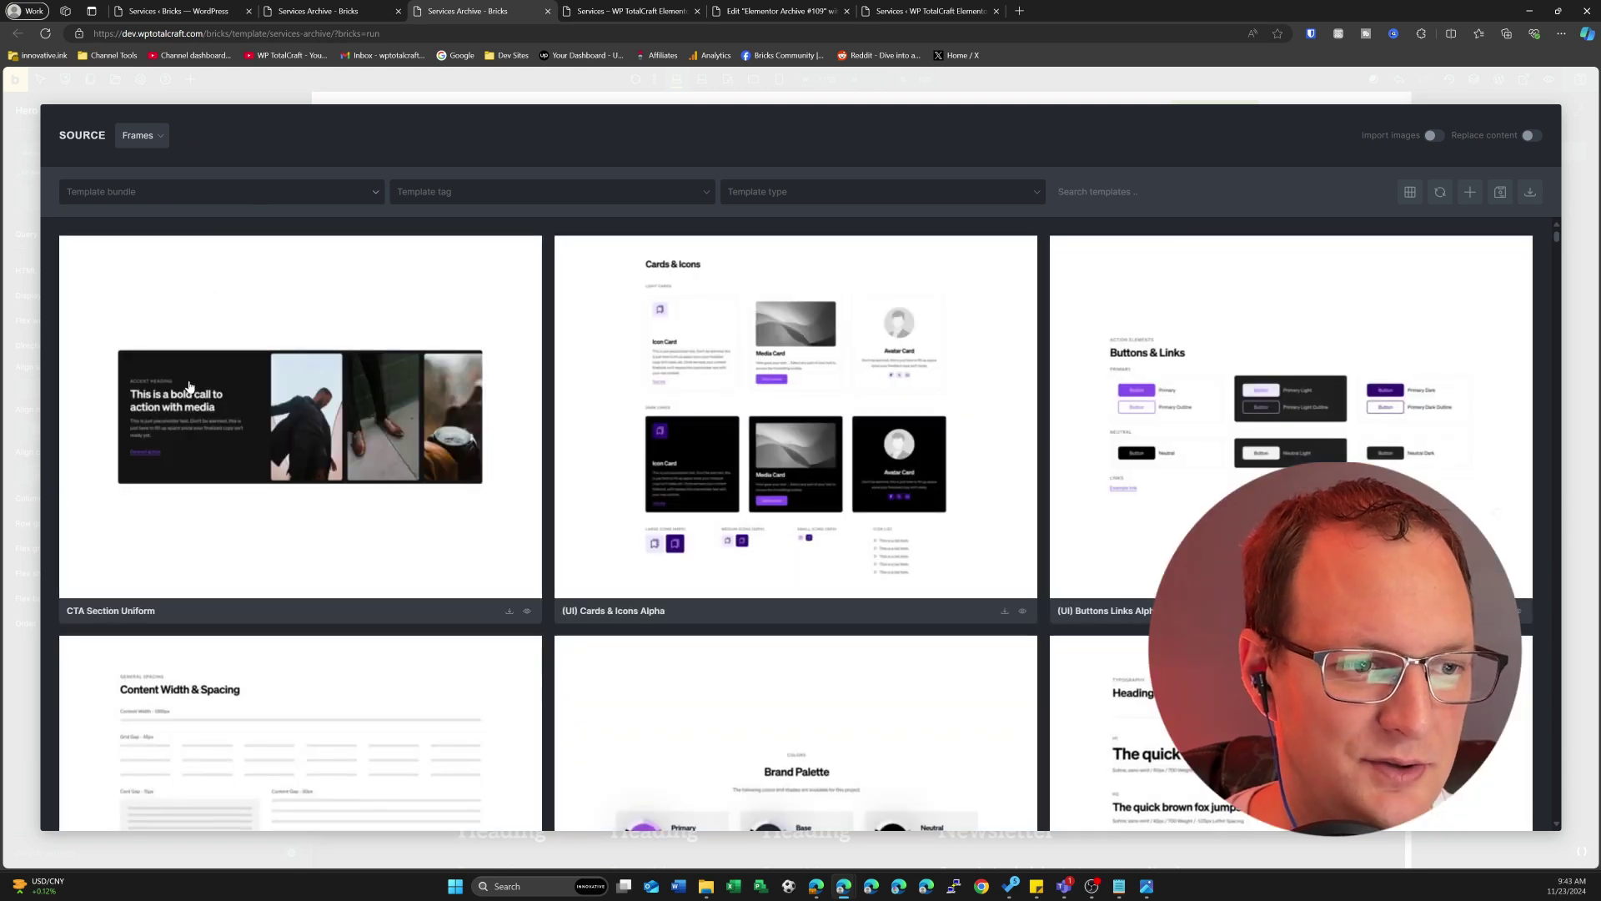
click(264, 196)
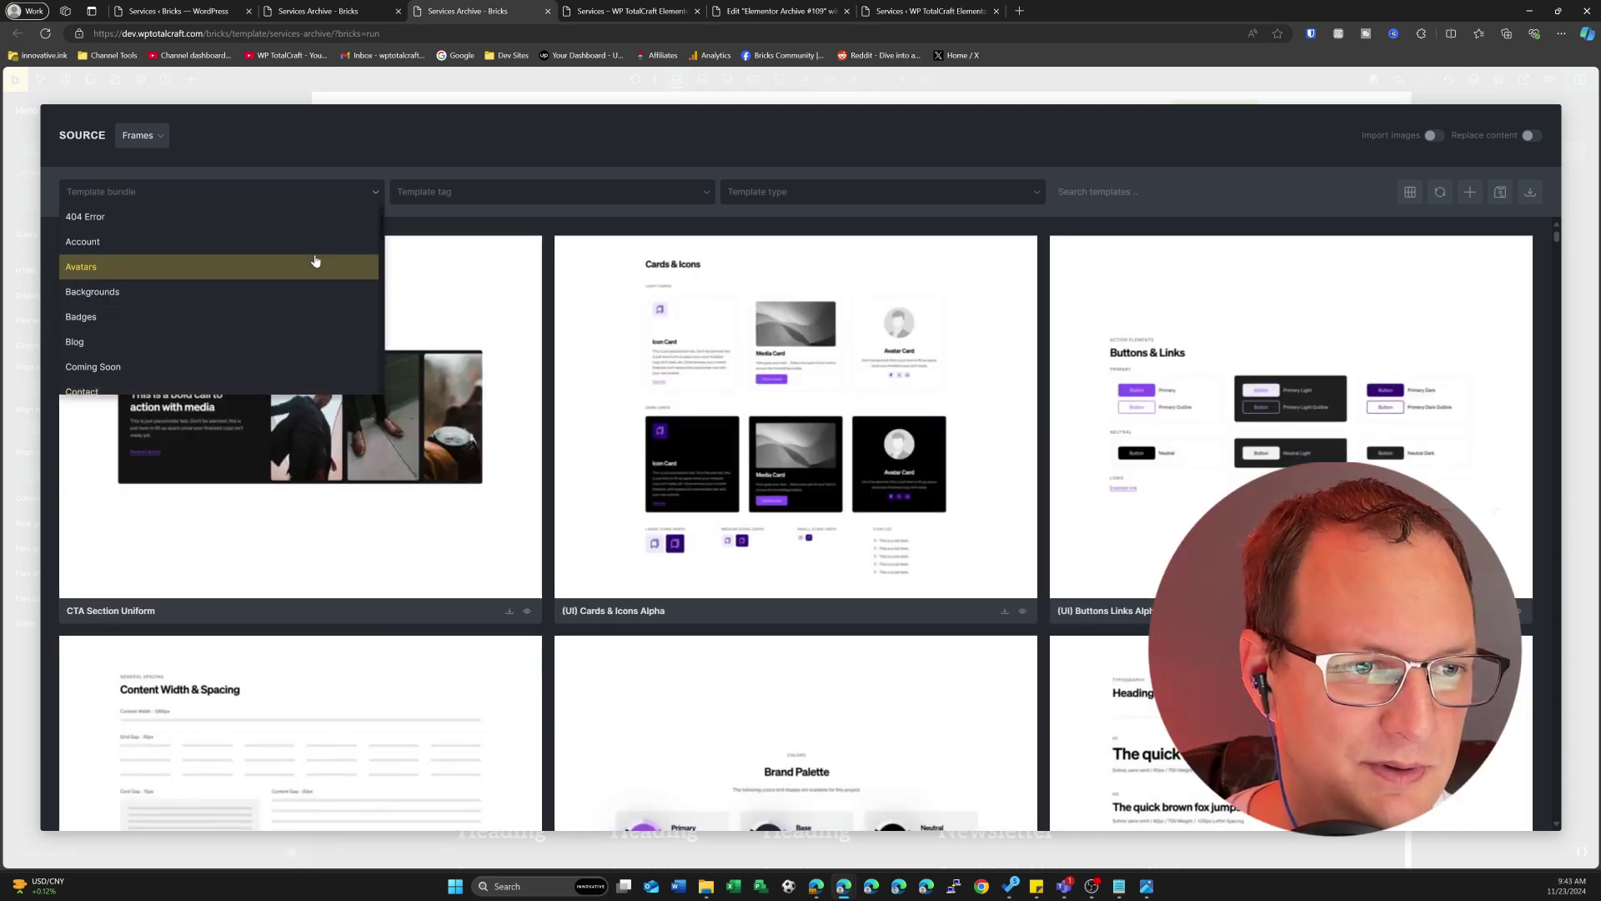
scroll(193, 321, down, 1)
scroll(193, 318, down, 4)
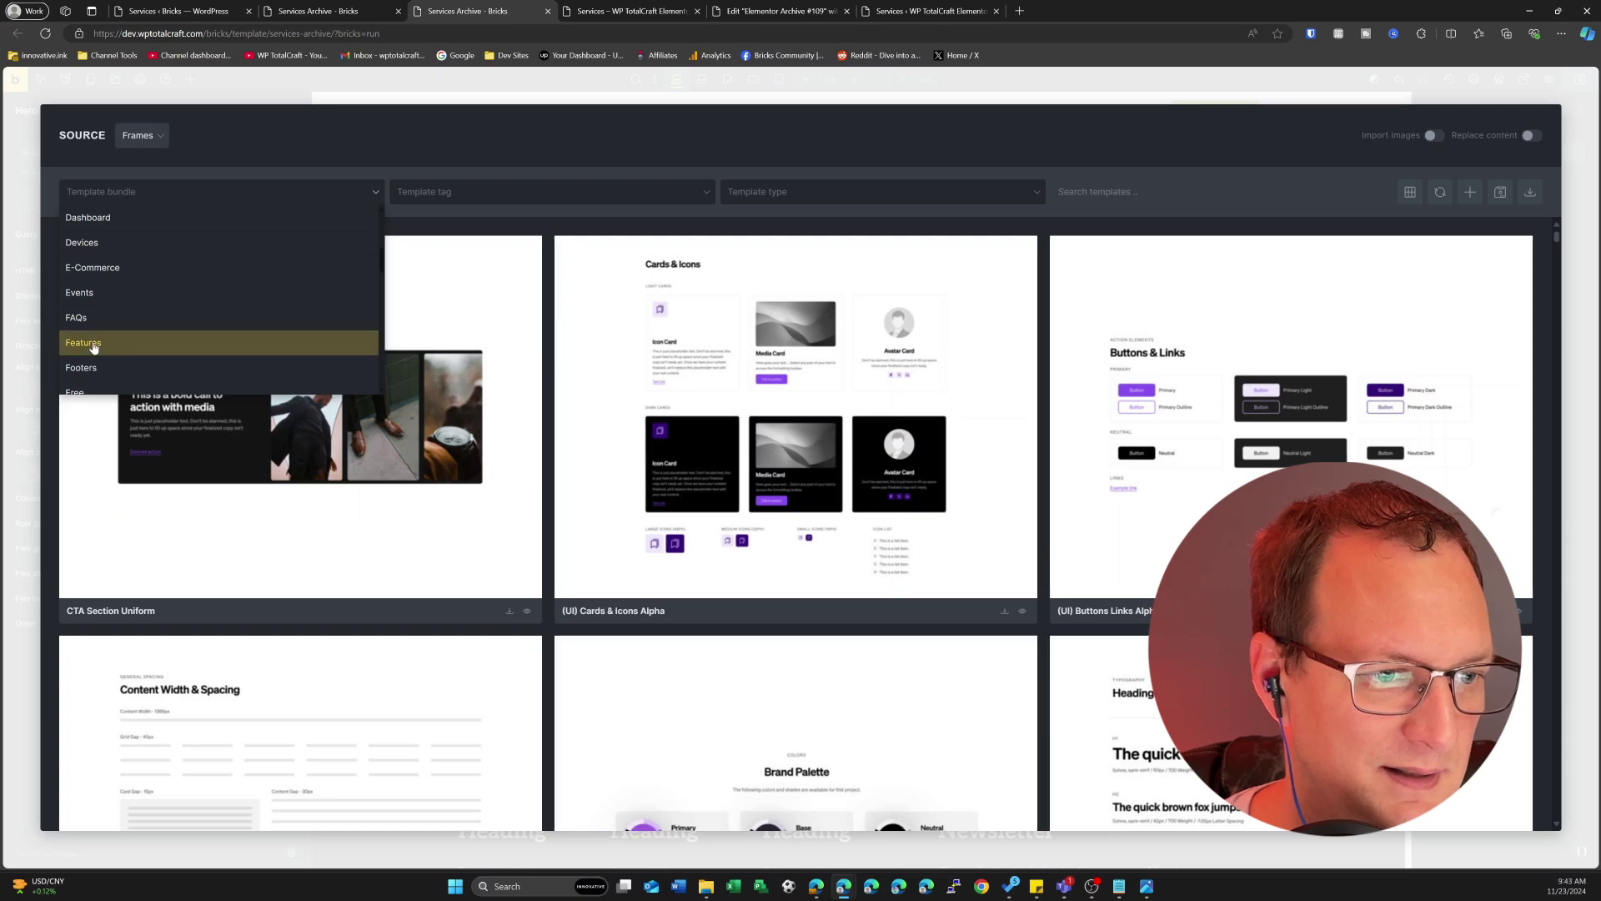
click(95, 345)
Step: Insert the Feature Grid India template without importing its theme style
scroll(719, 409, down, 10)
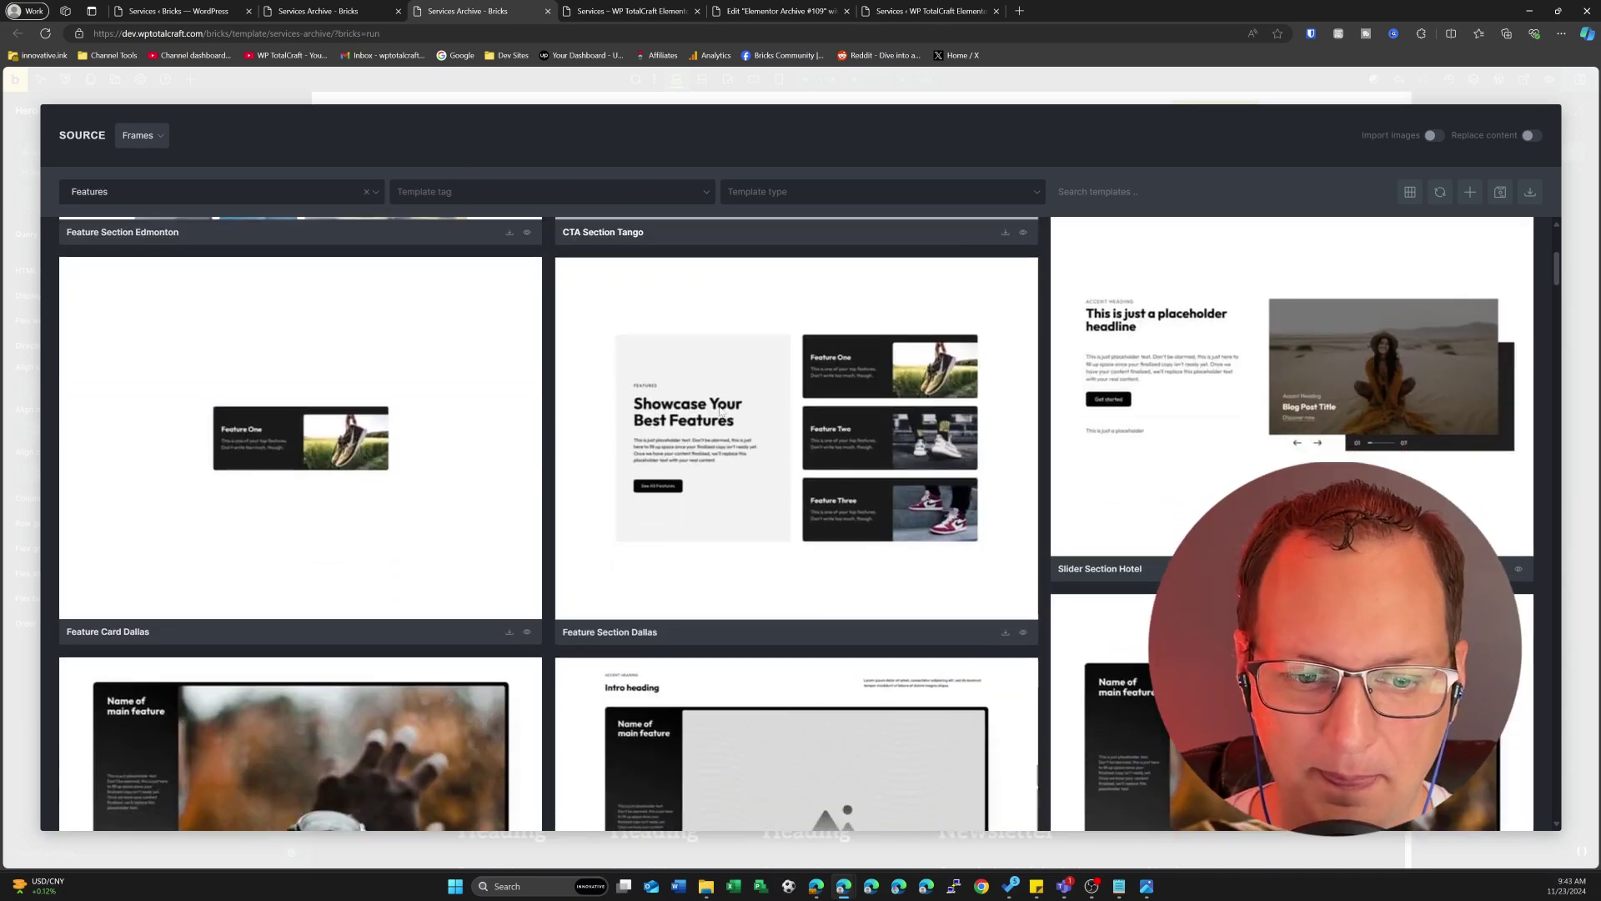
scroll(719, 407, down, 10)
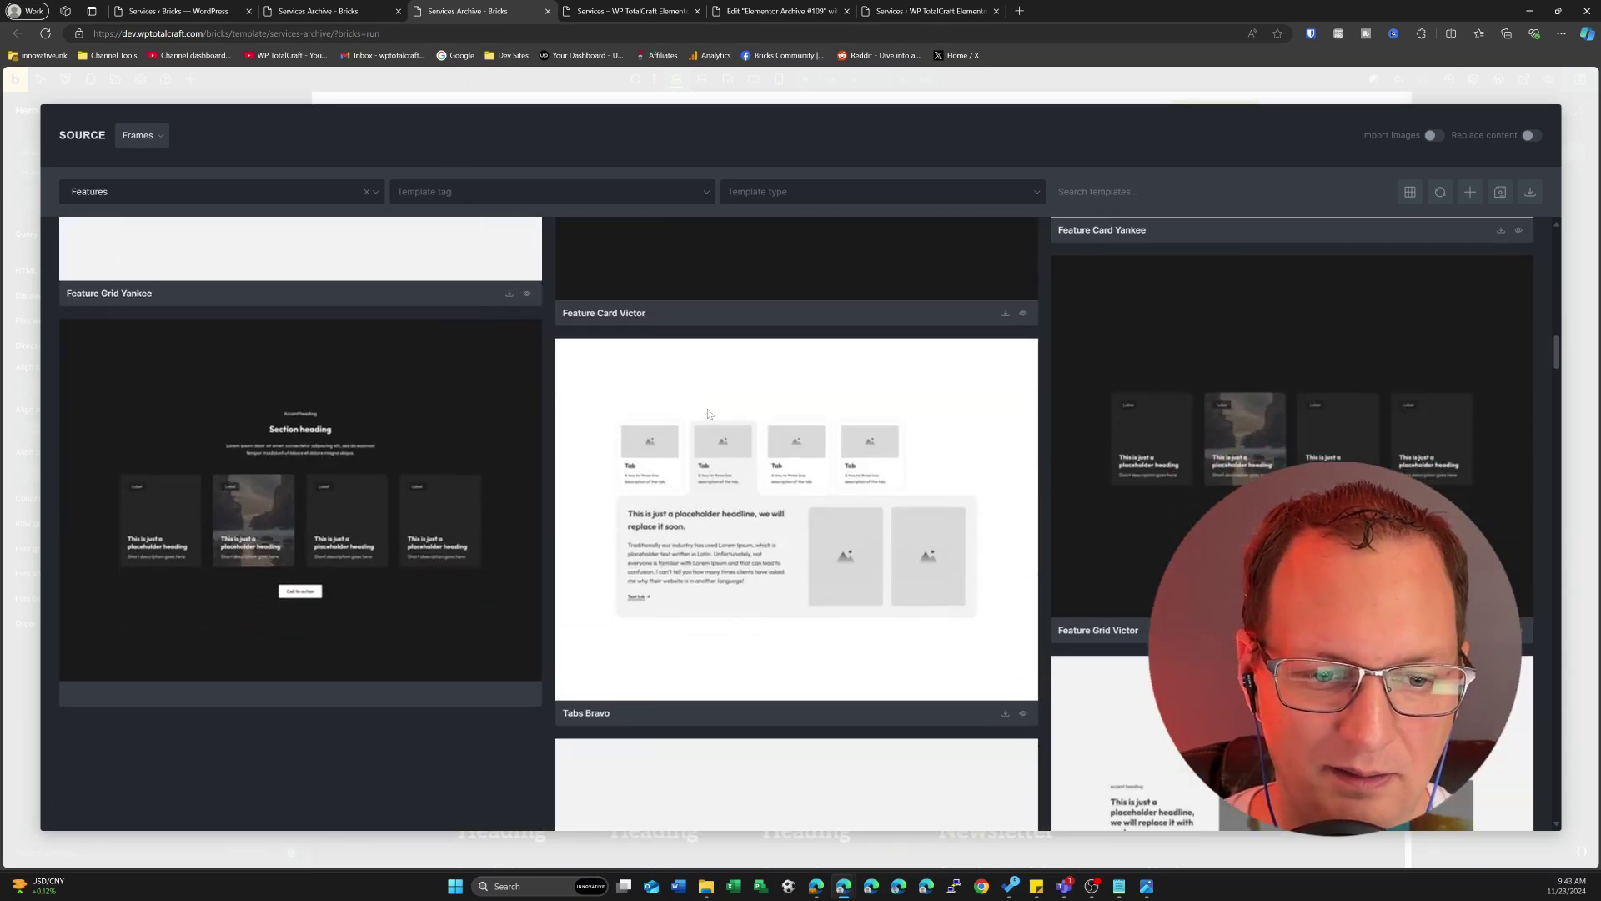
scroll(709, 405, down, 10)
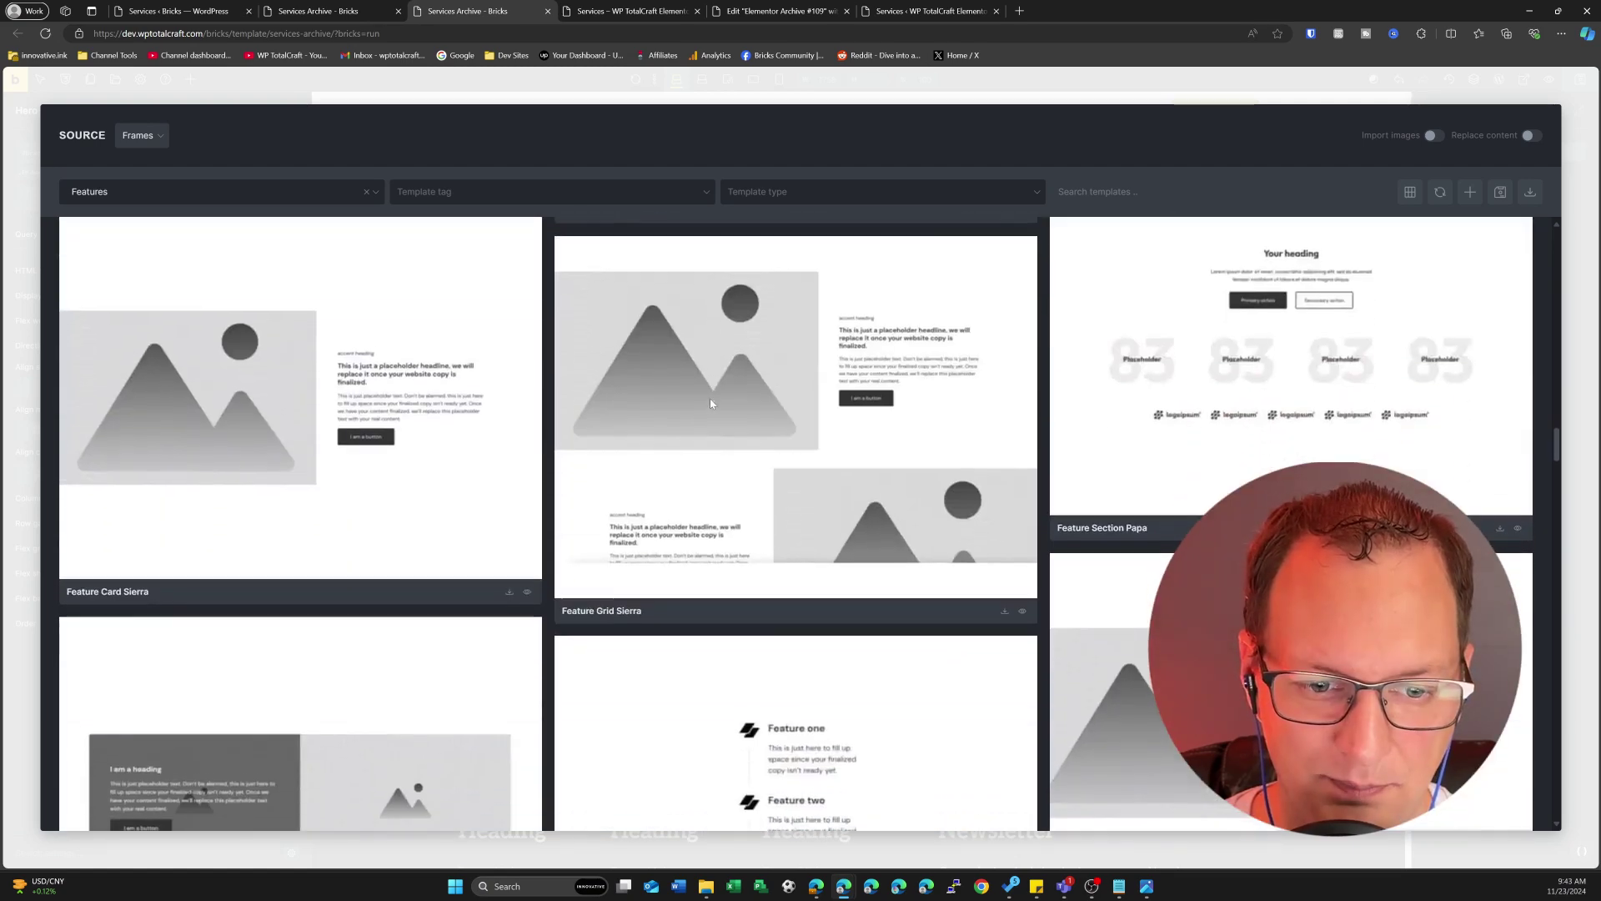
scroll(713, 398, down, 10)
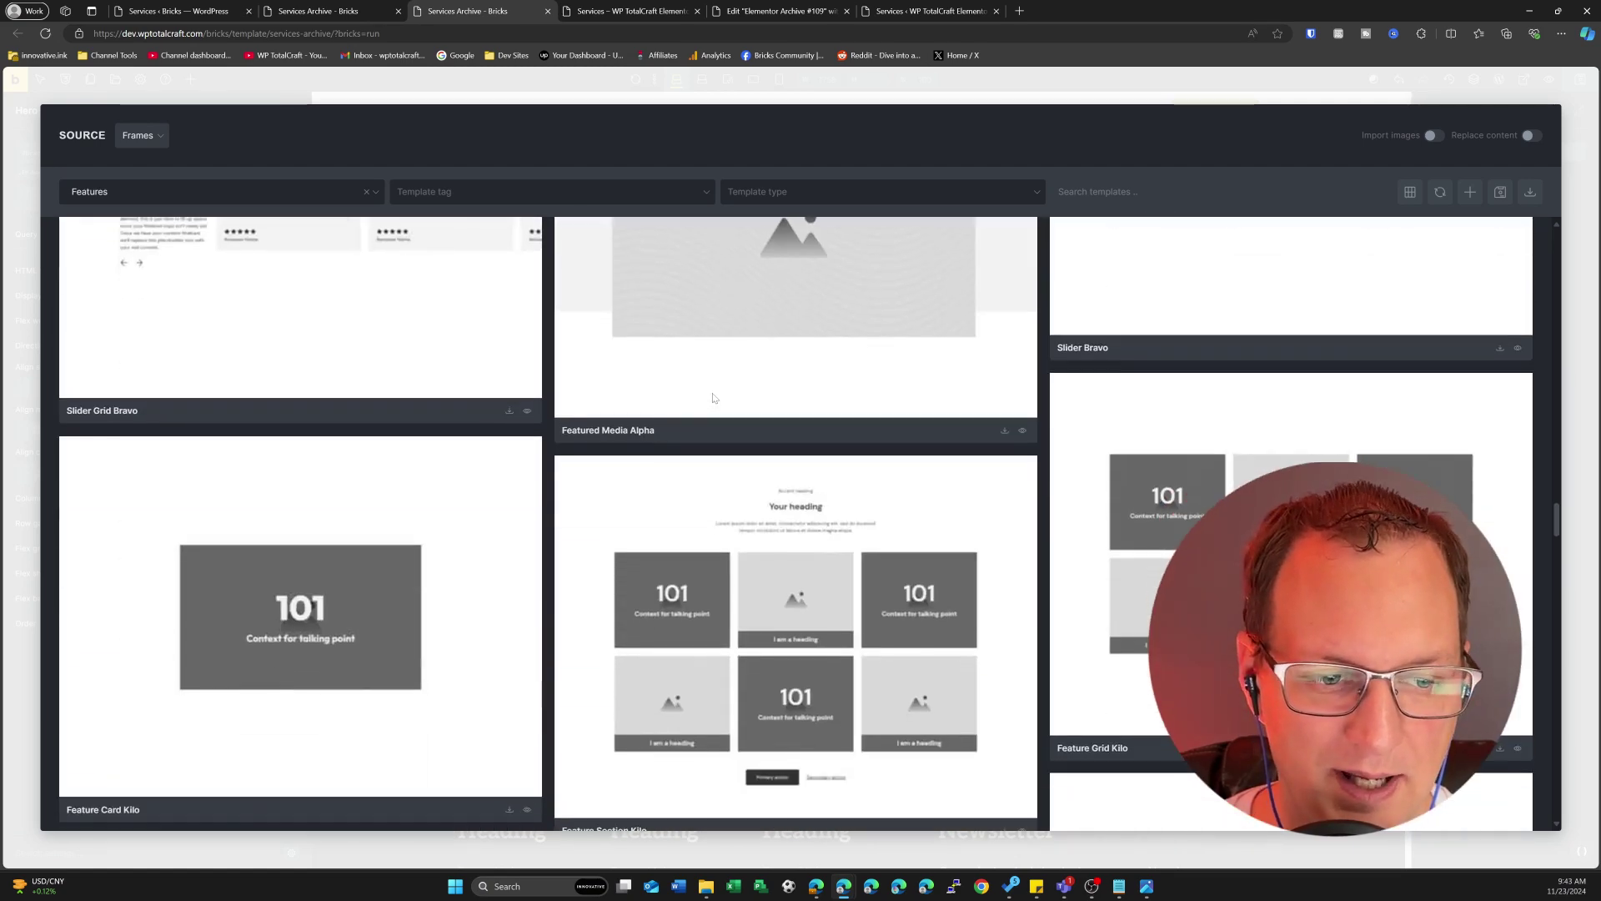
scroll(620, 511, down, 10)
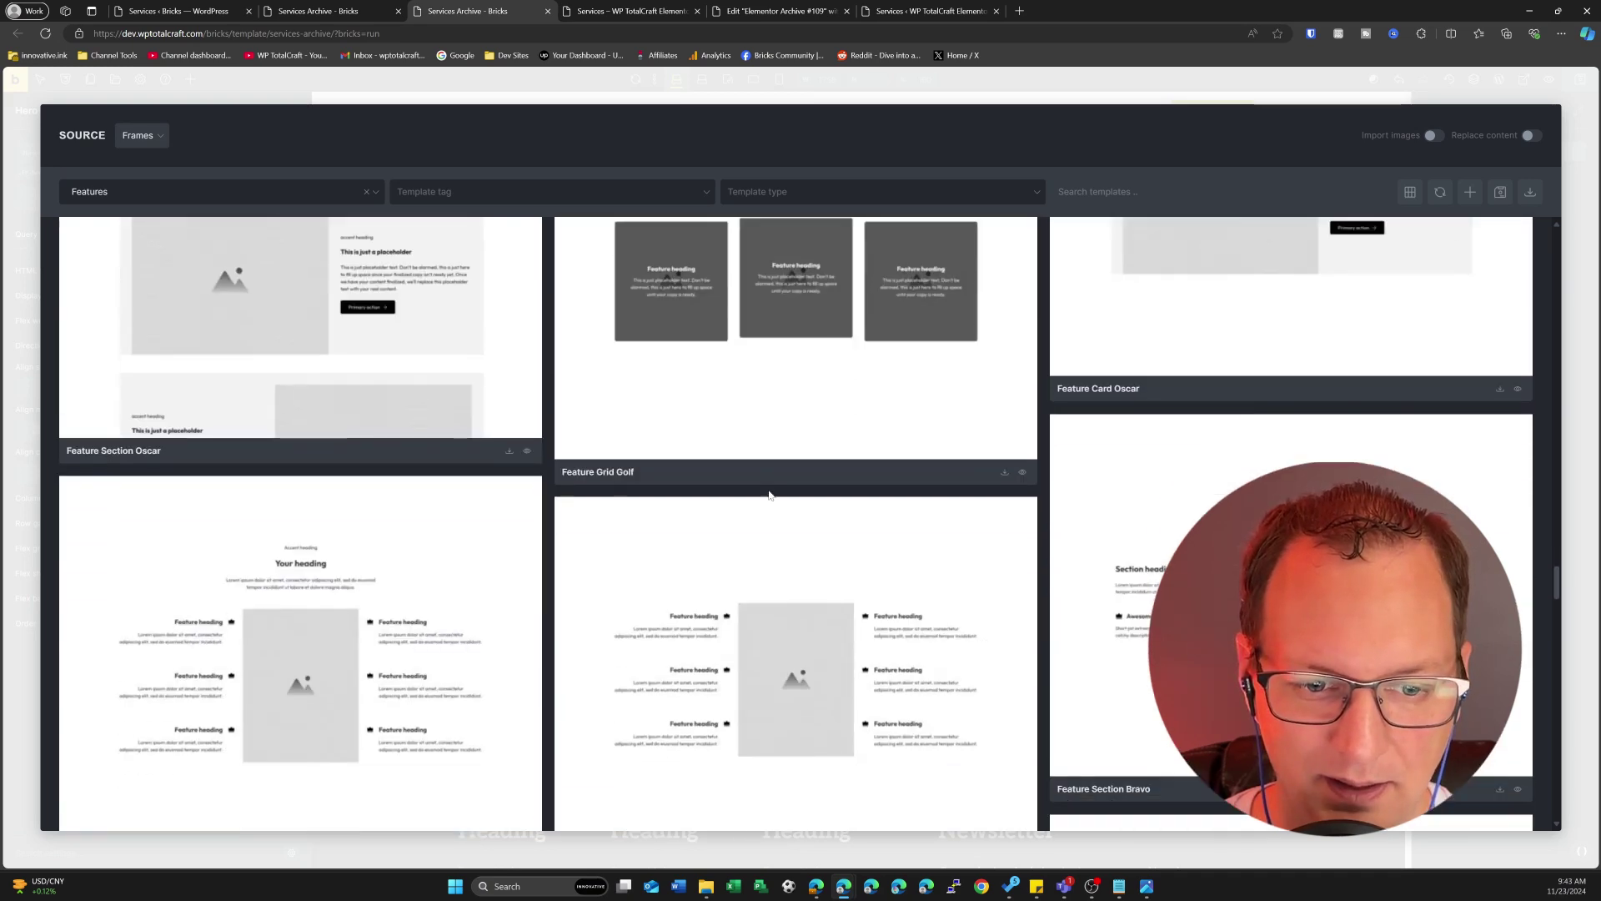
scroll(517, 380, down, 3)
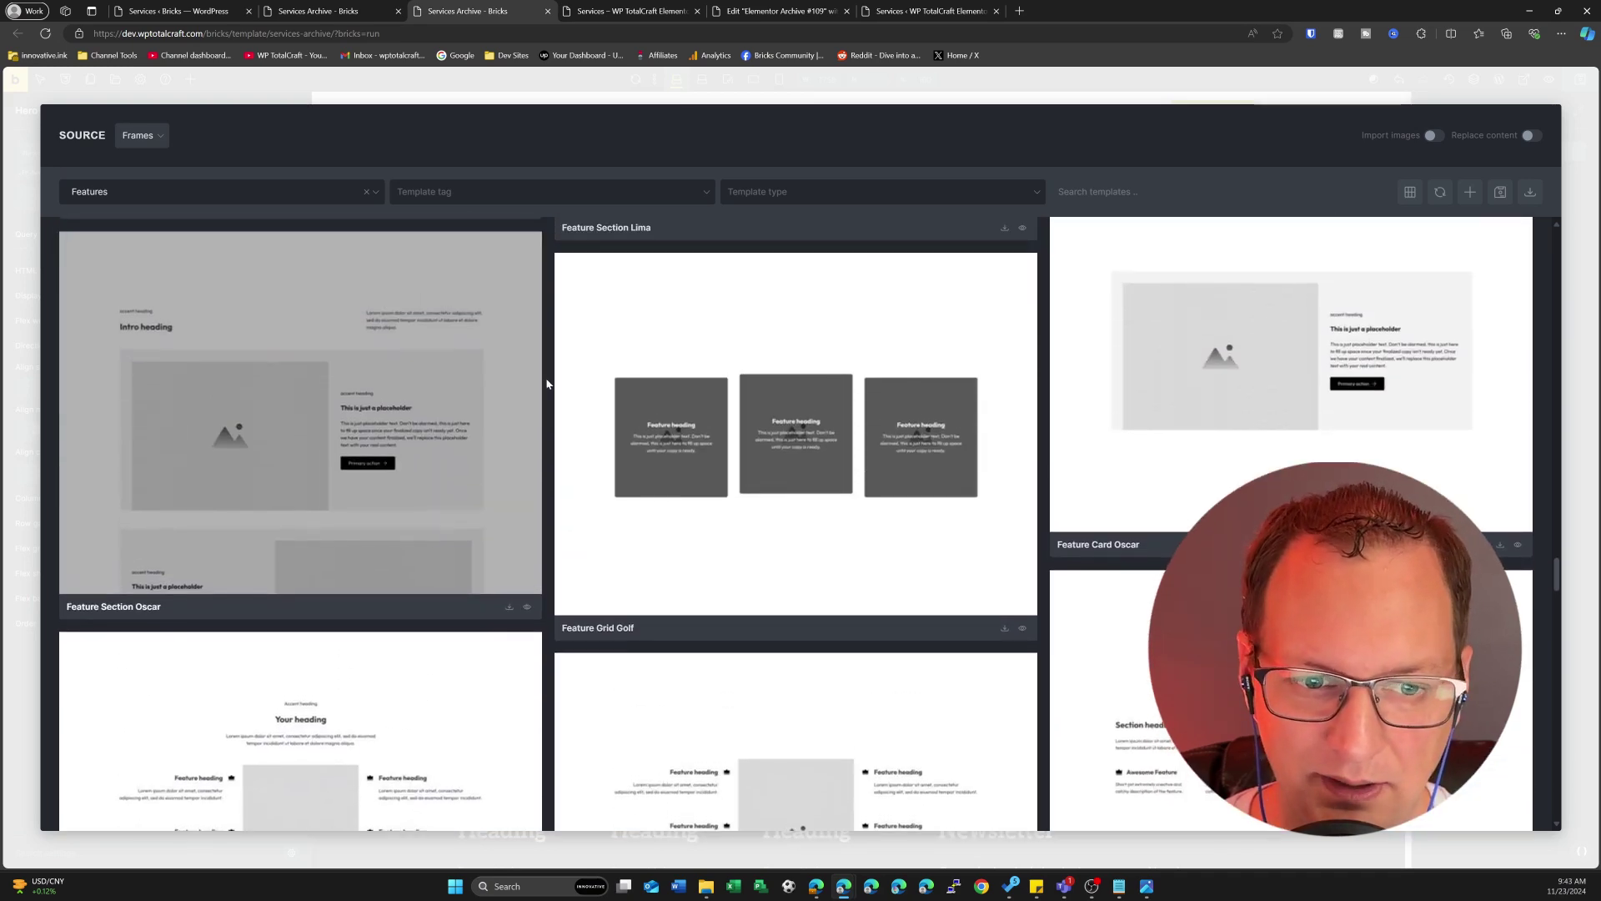
scroll(908, 519, down, 10)
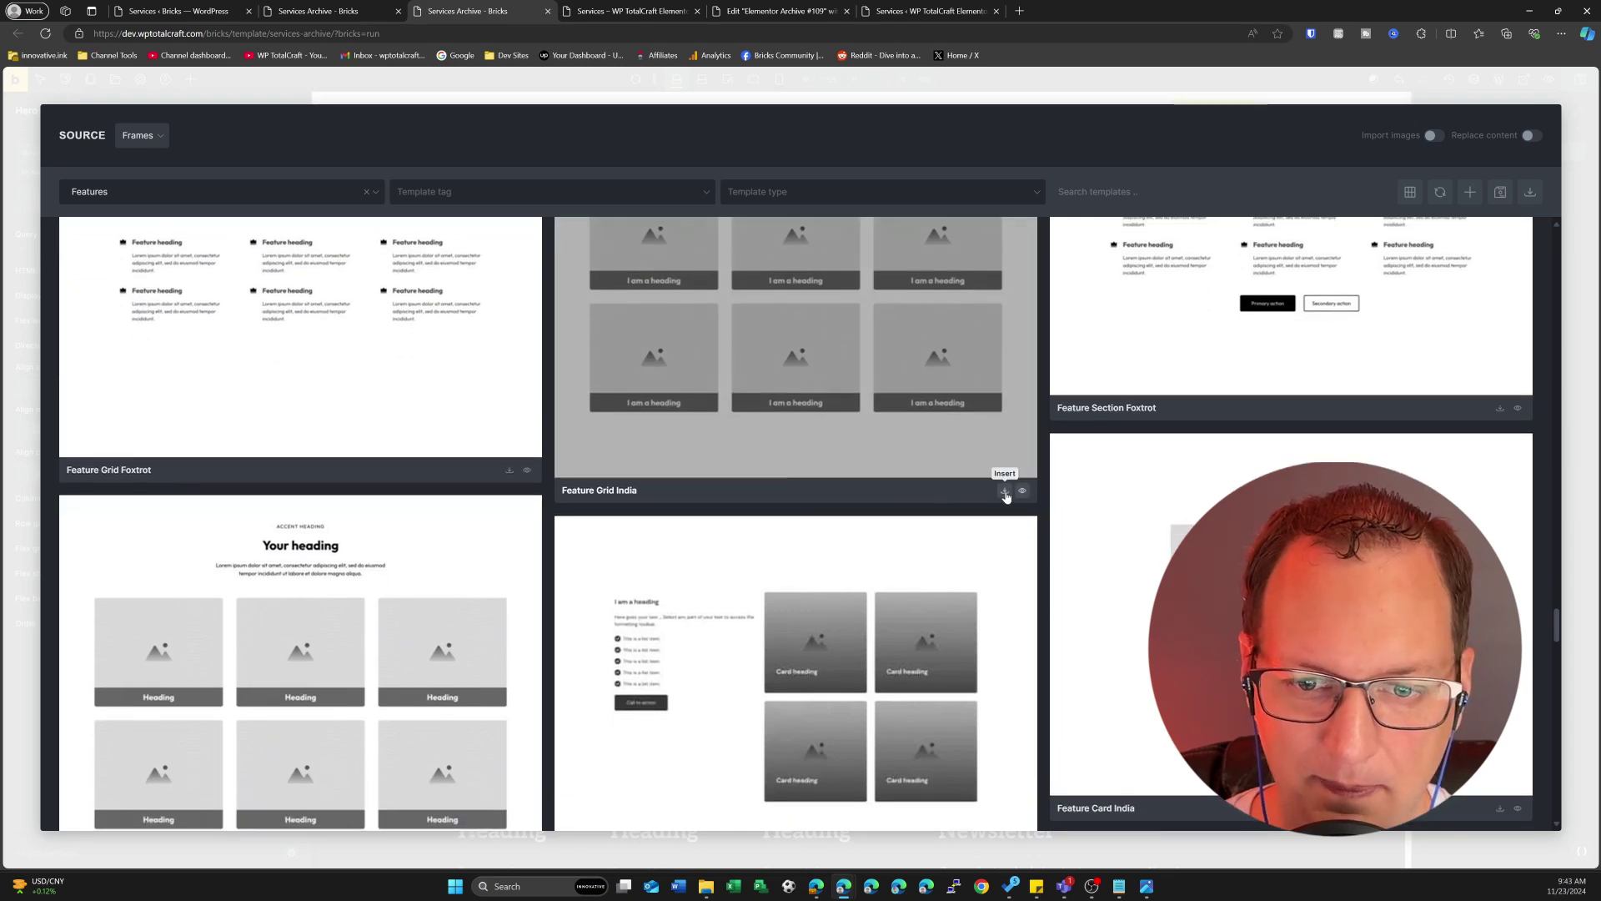
click(1005, 492)
click(837, 271)
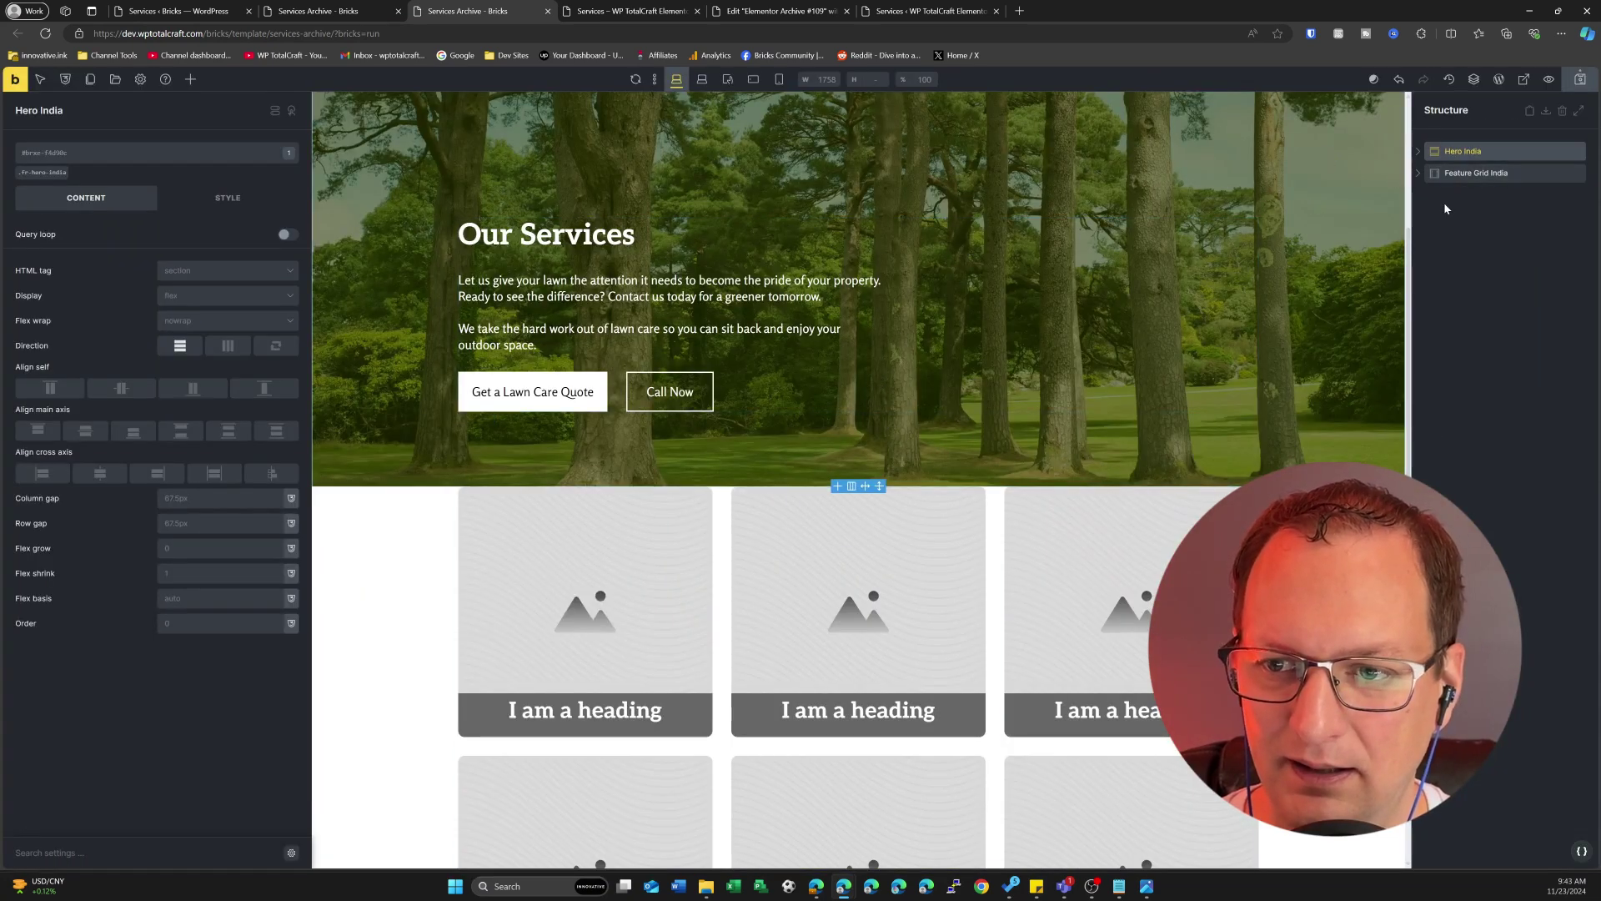
Step: Expand Feature Grid India in the Structure panel and select its first Feature Card India
click(1423, 176)
click(1486, 194)
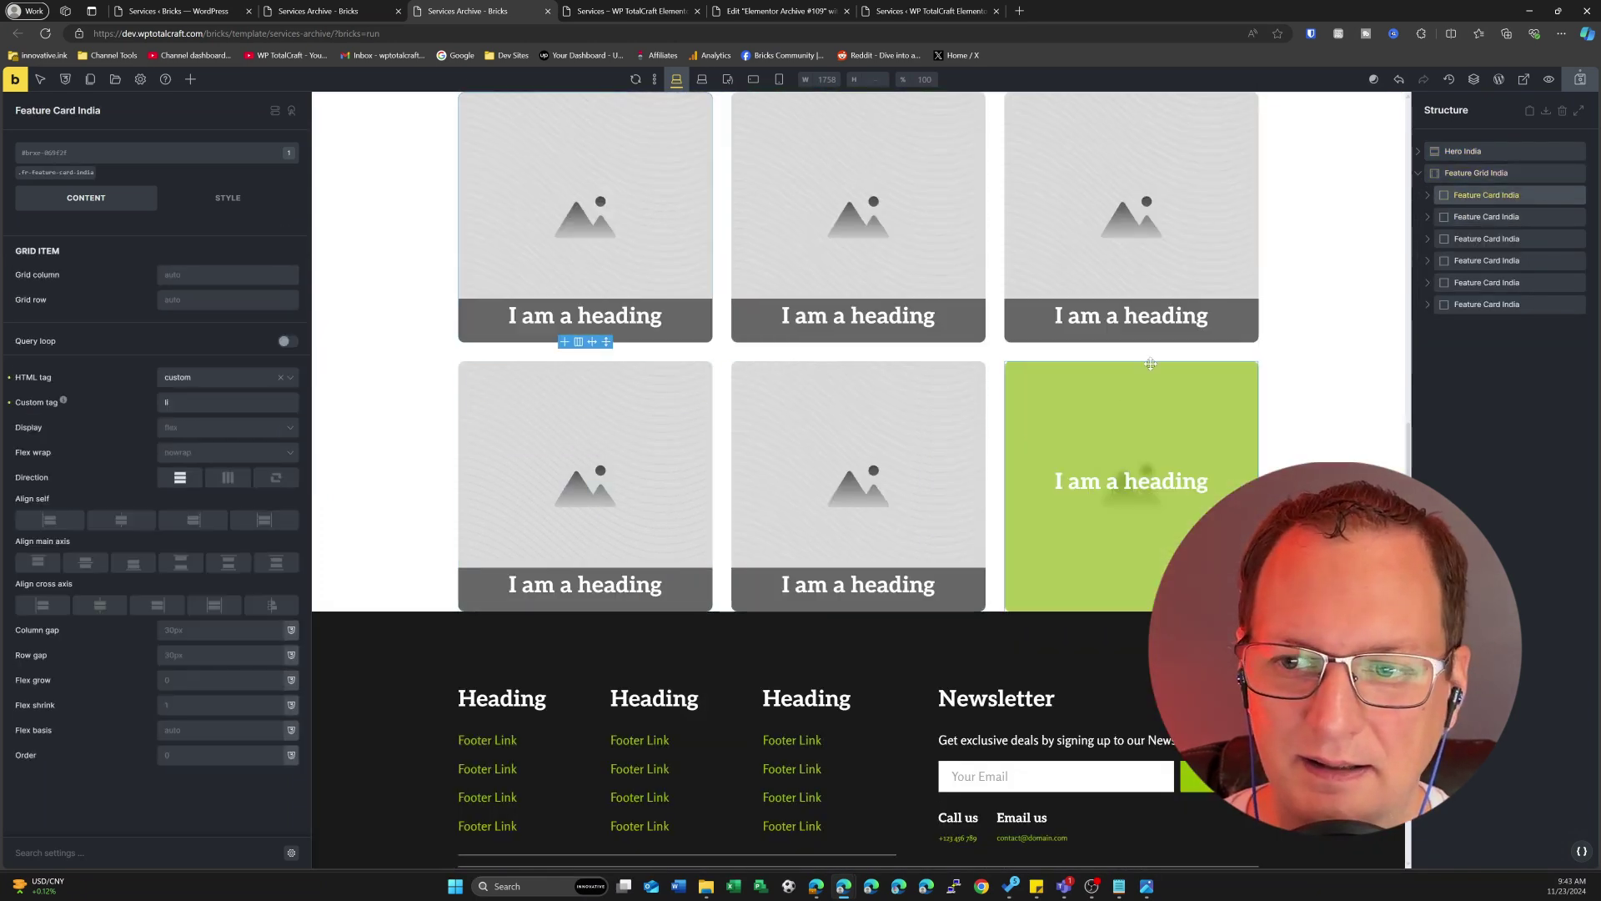
scroll(692, 250, up, 2)
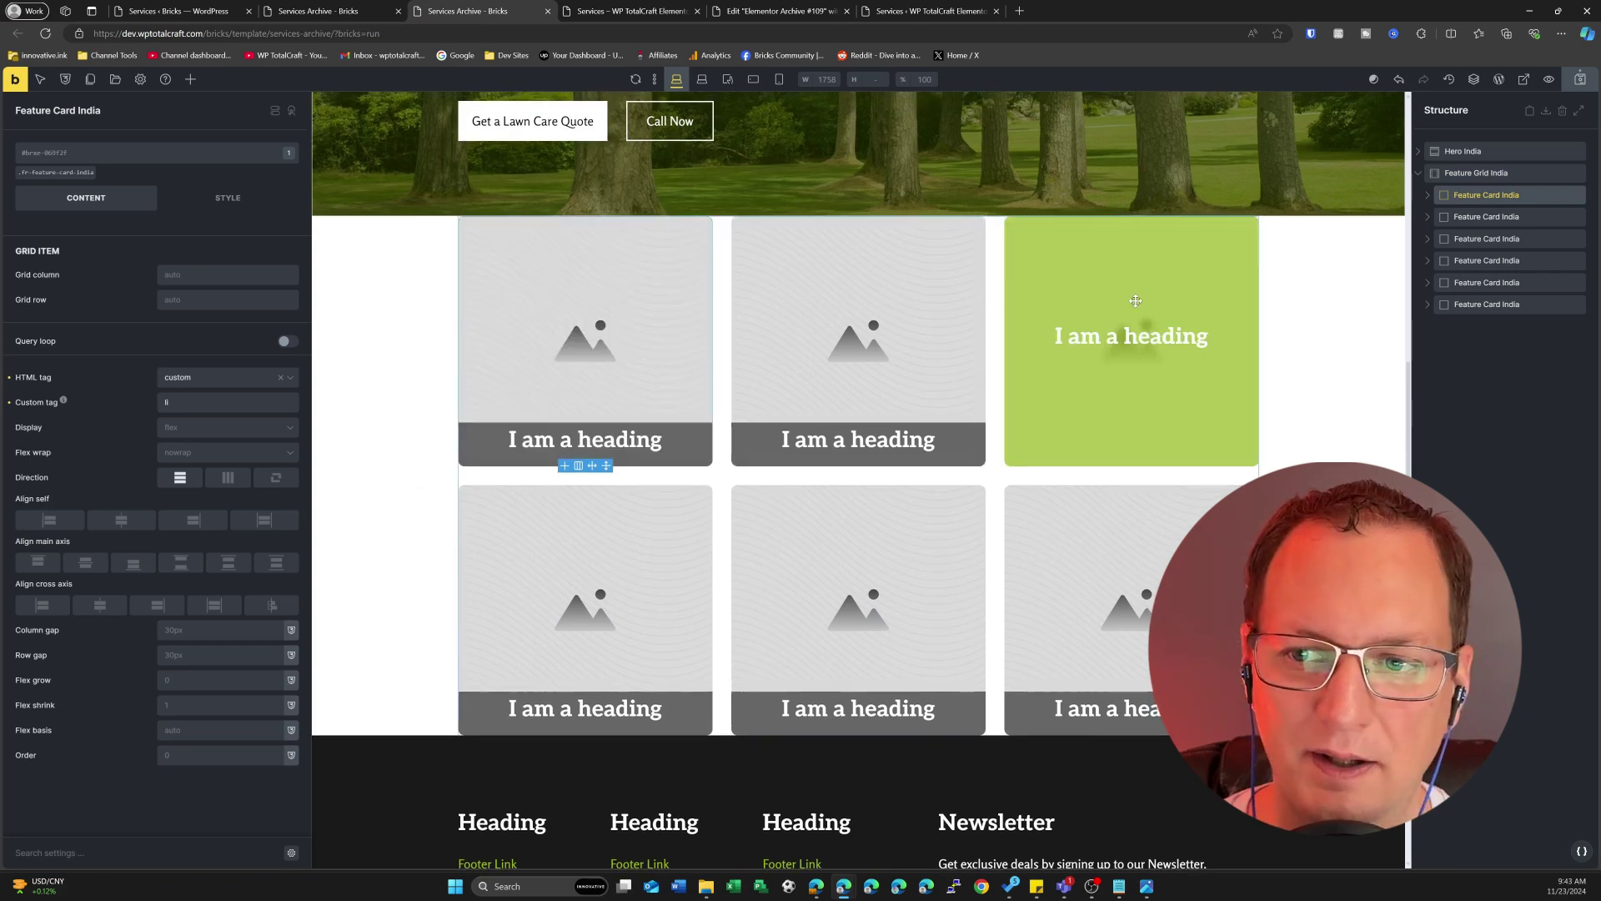
Step: Delete the extra Feature Card India elements, keeping only the first card
click(1515, 217)
click(1579, 219)
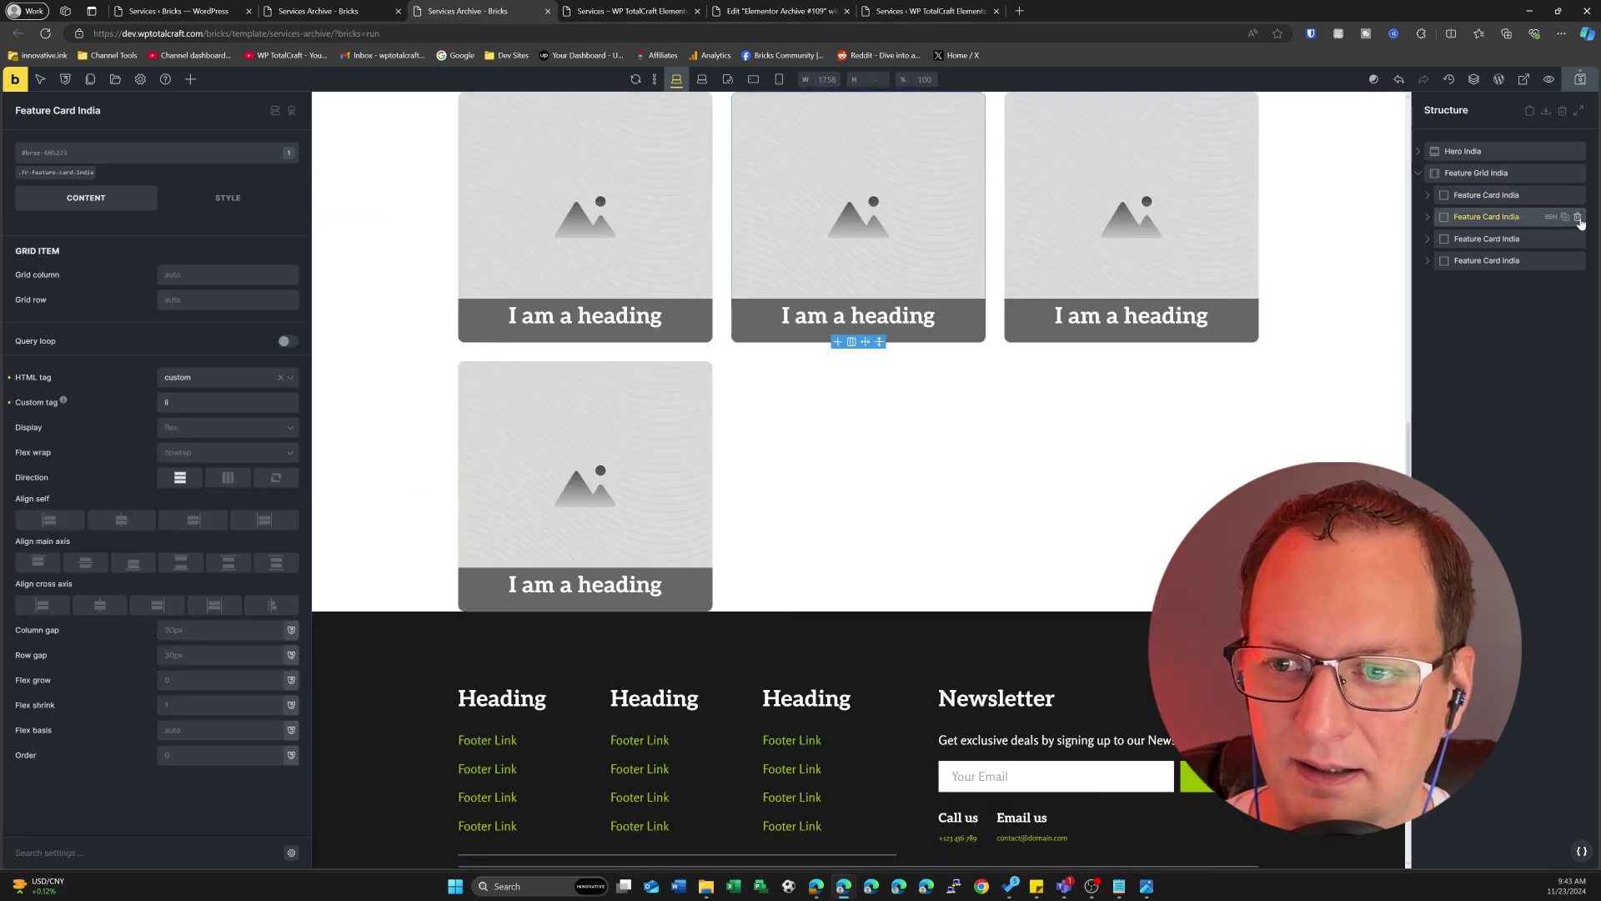
click(1578, 217)
click(1578, 237)
click(1578, 218)
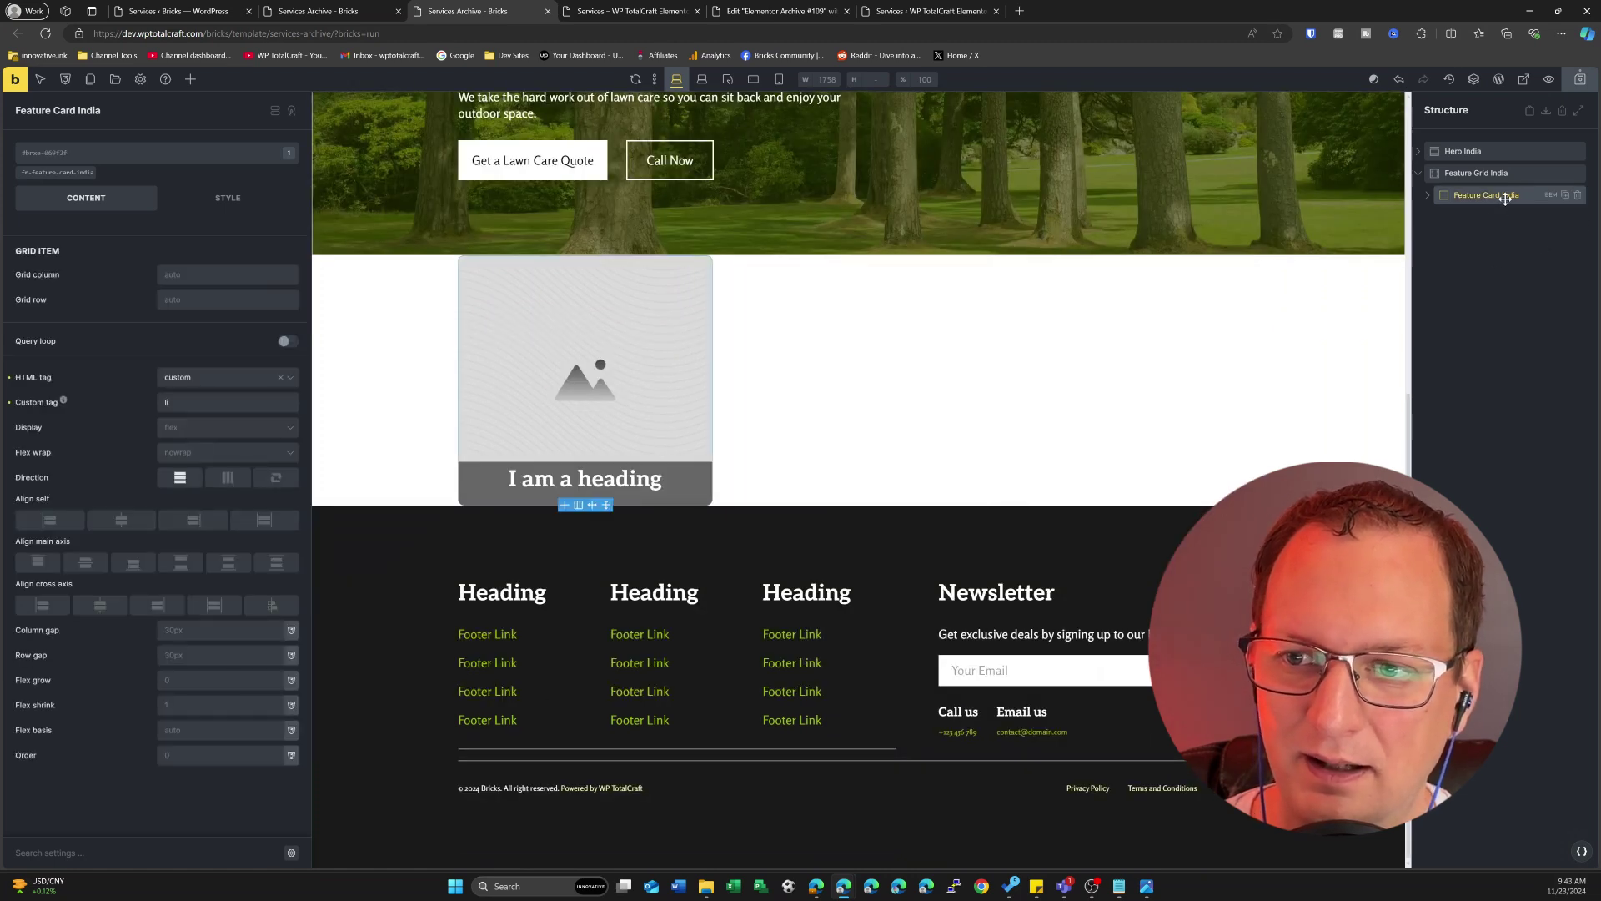
Step: Make the card a query loop on the archive's main query, save, and reload the live Services page
click(286, 342)
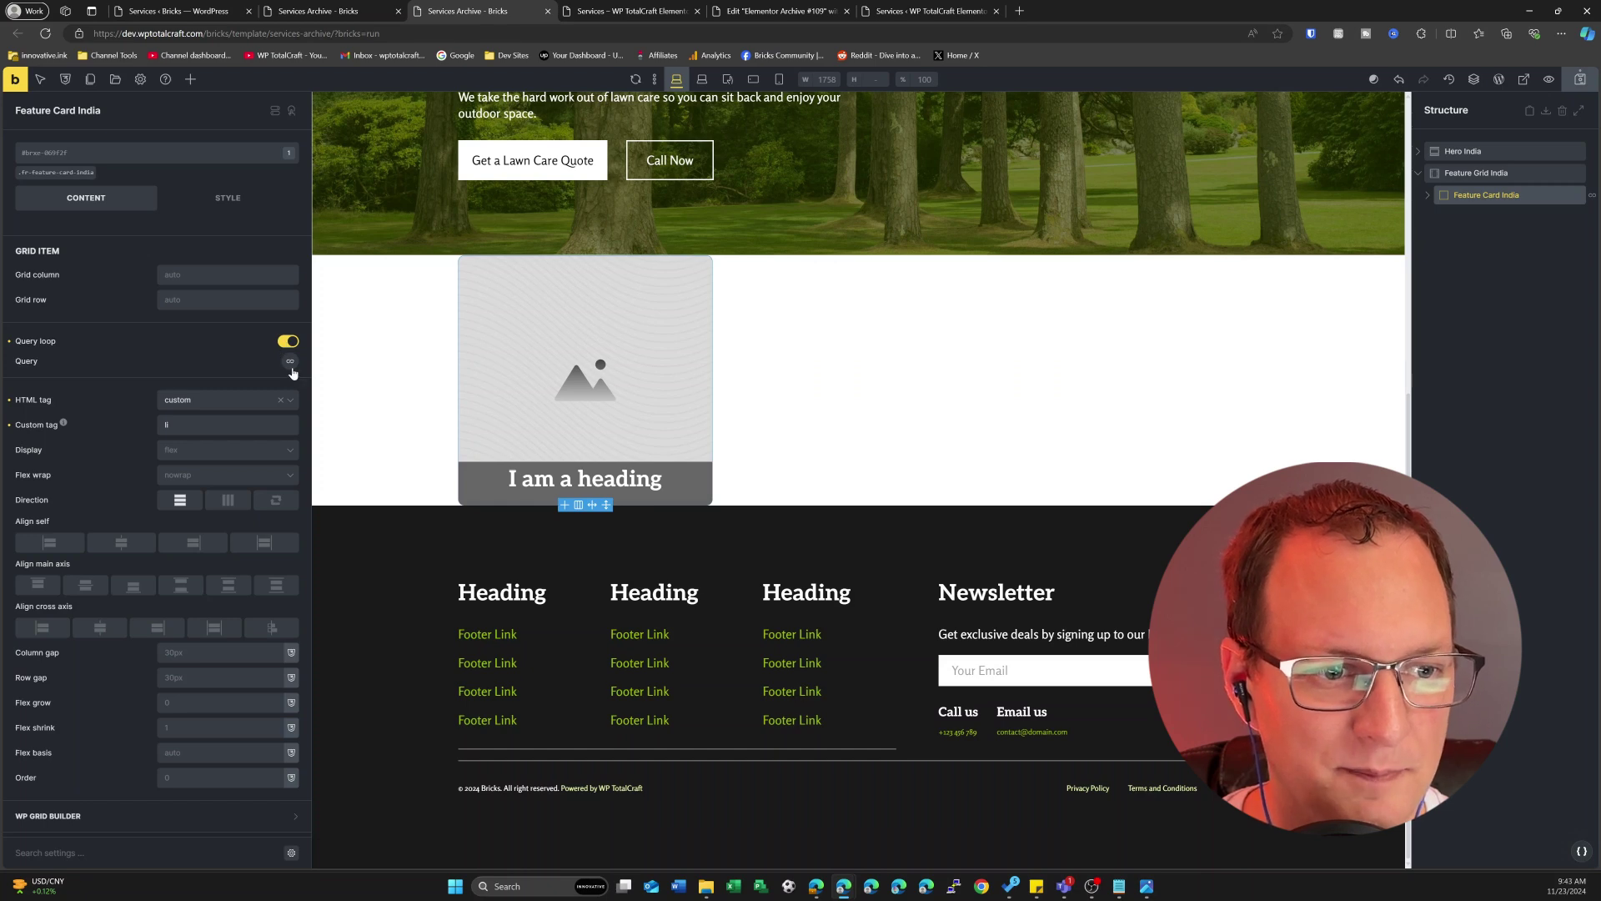
click(291, 363)
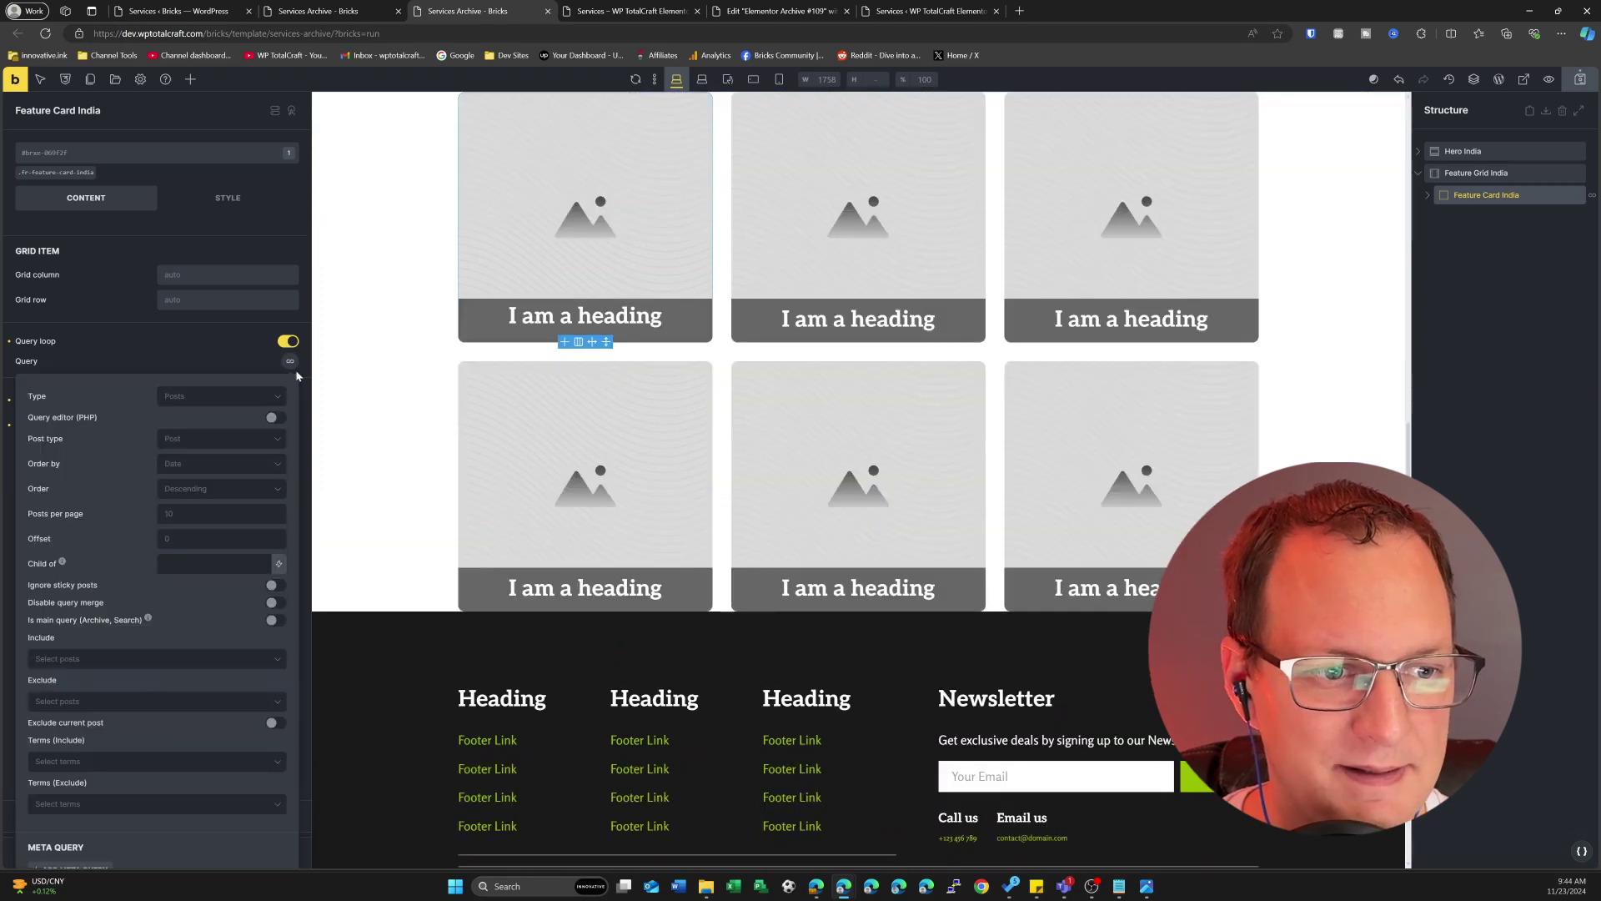
click(271, 622)
click(1589, 82)
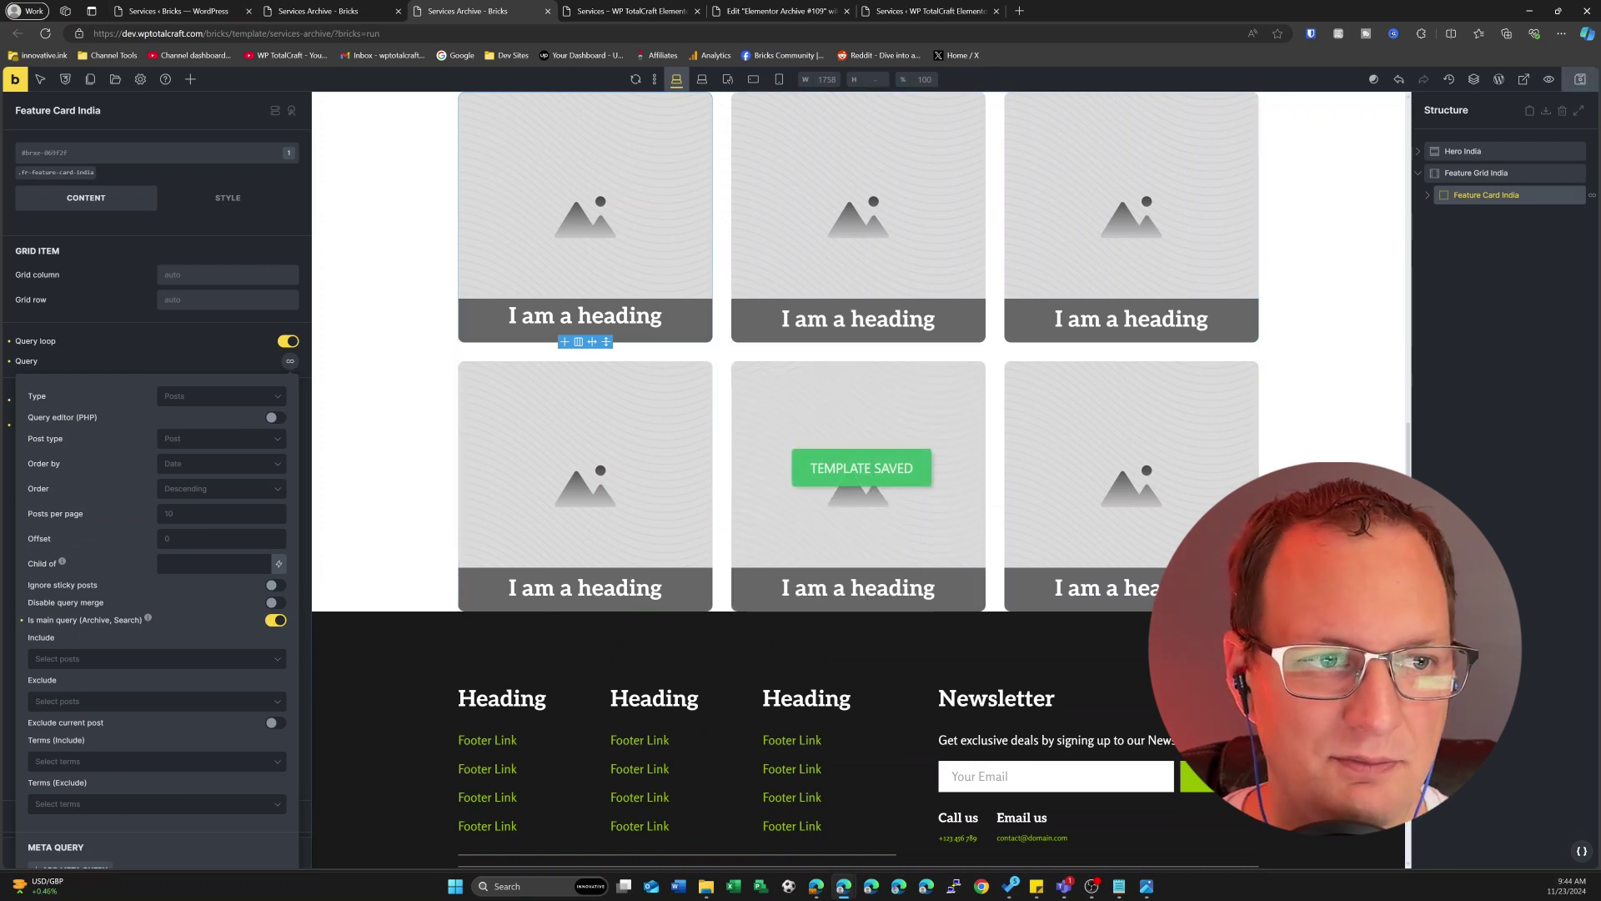
click(345, 12)
click(46, 34)
Step: Confirm the live archive's seven cards match the seven published services, then return to Bricks
scroll(489, 495, down, 5)
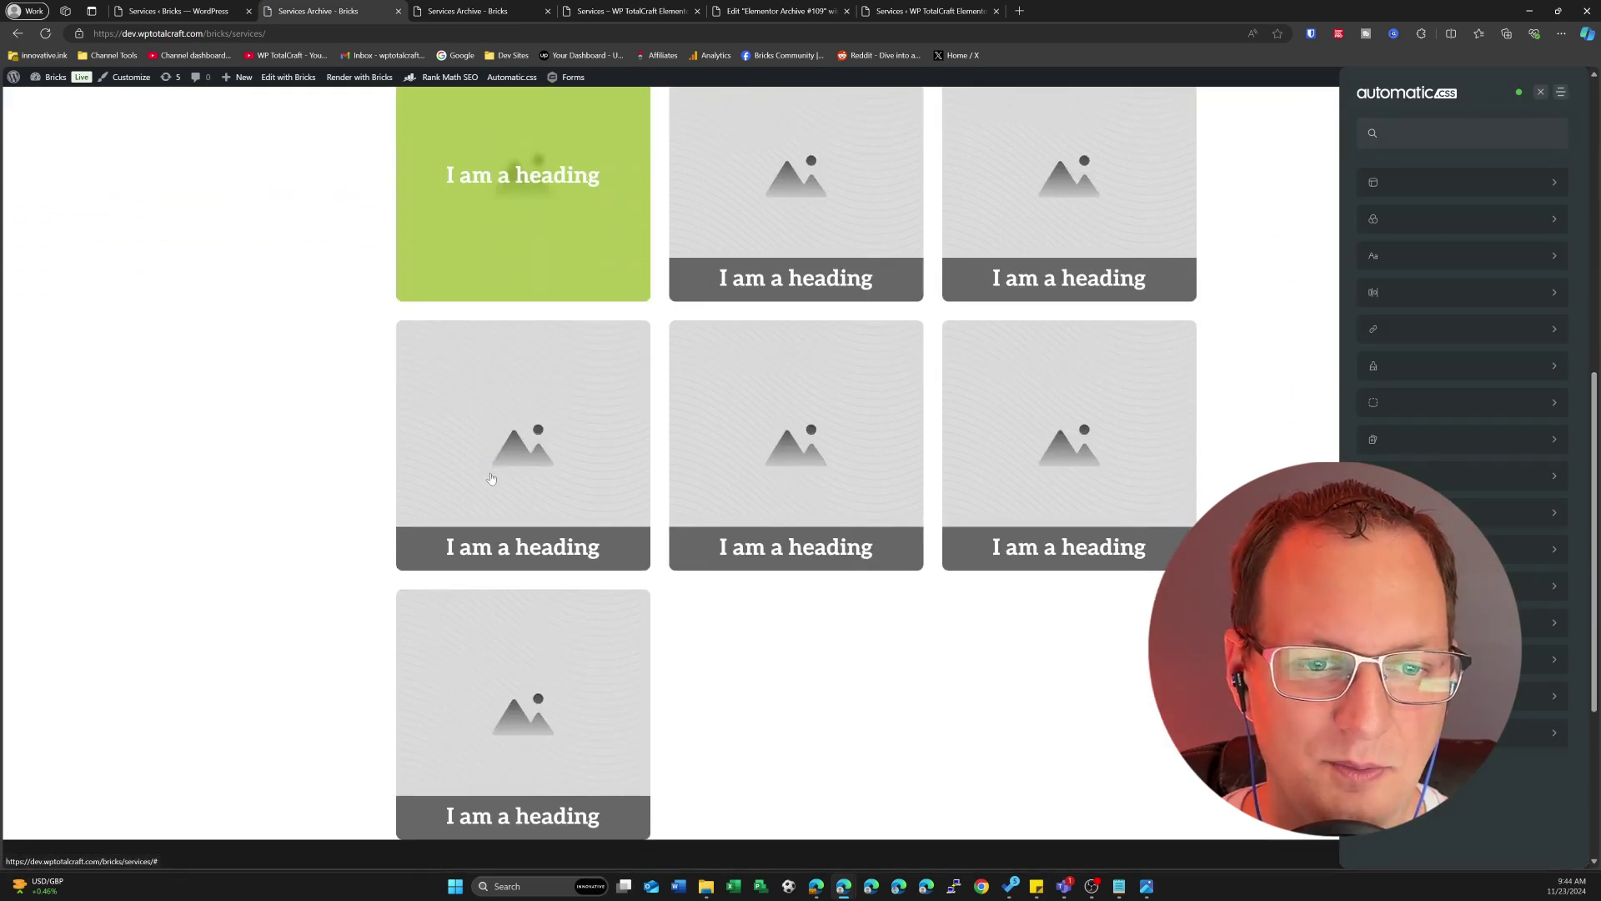
scroll(512, 526, up, 3)
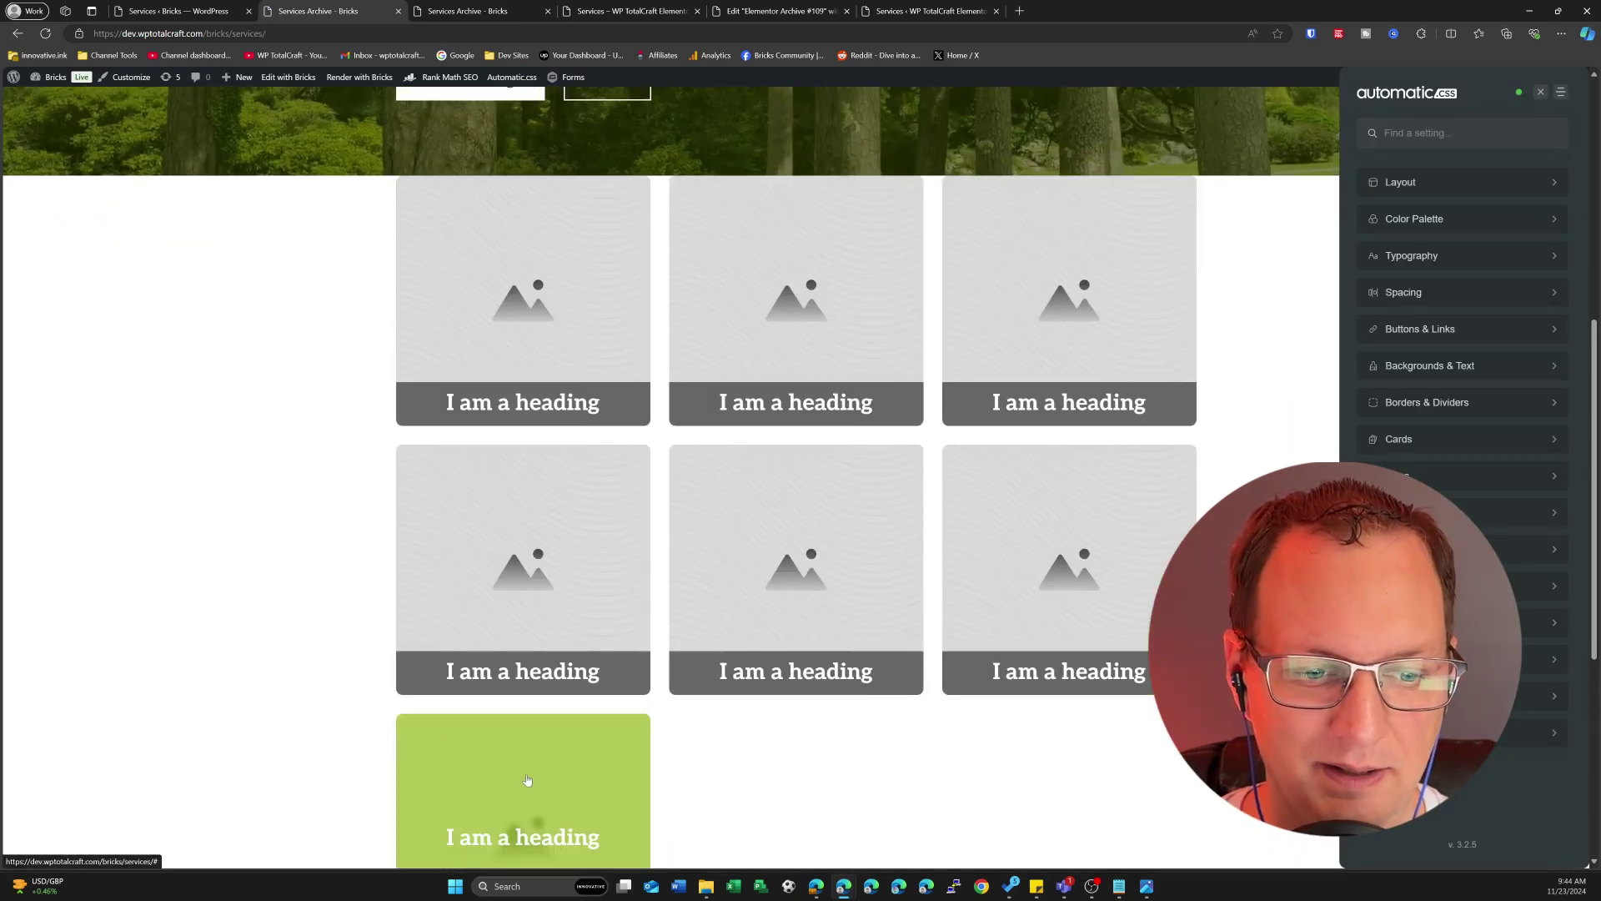
scroll(825, 299, down, 1)
scroll(832, 300, down, 2)
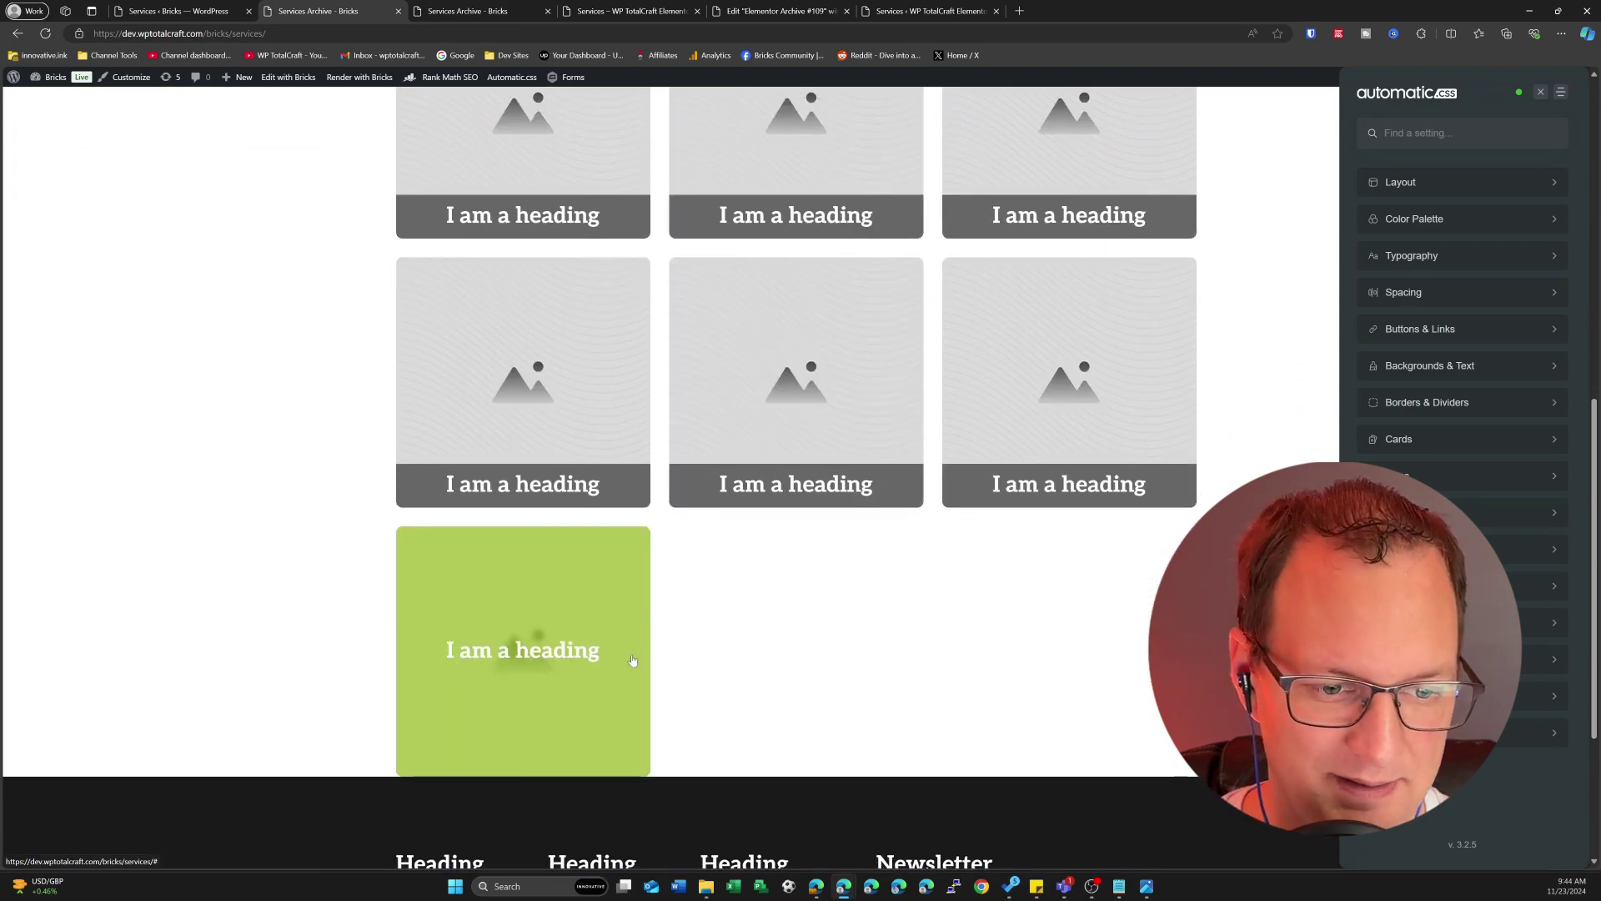
scroll(584, 392, up, 1)
click(173, 11)
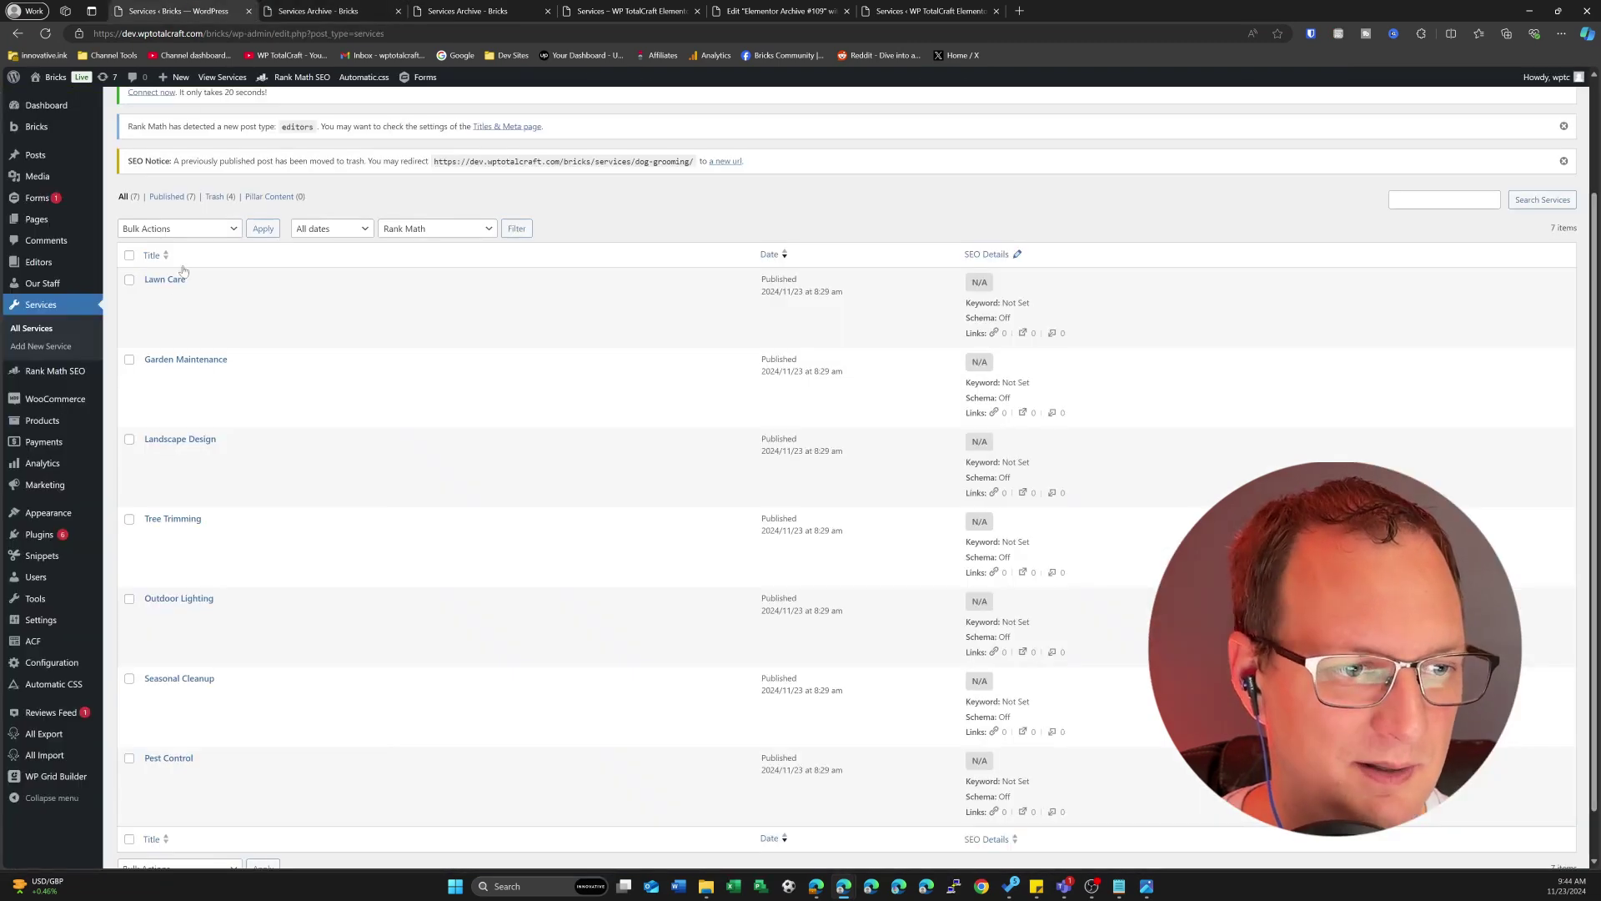
click(317, 10)
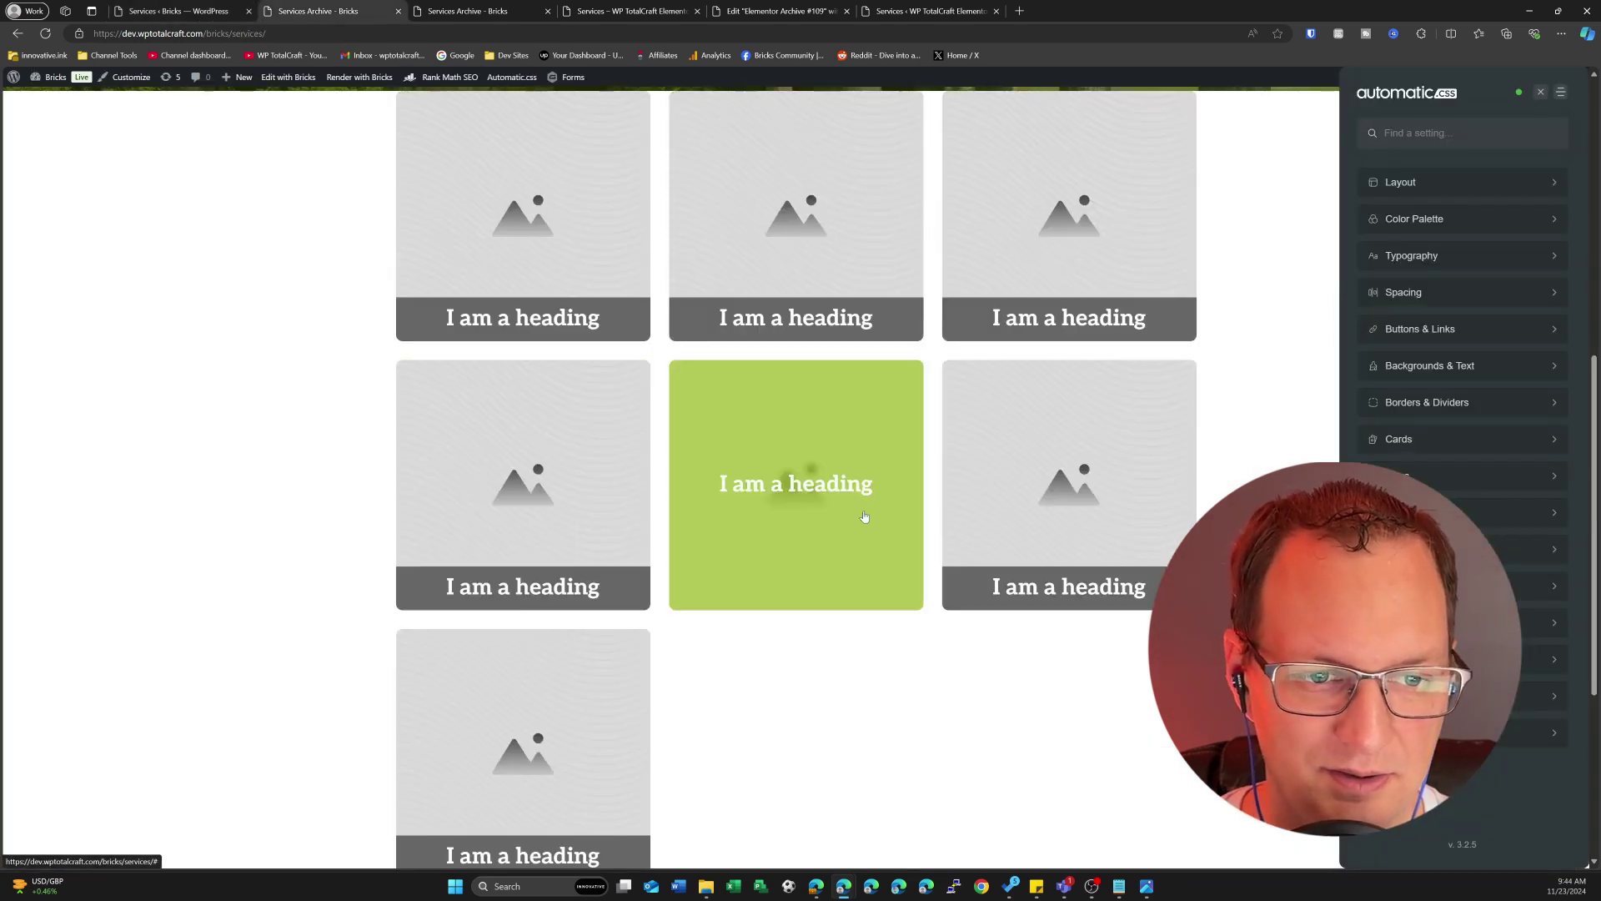
click(518, 12)
Step: Replace the card's placeholder heading text with the dynamic {post_title} tag
scroll(582, 417, up, 2)
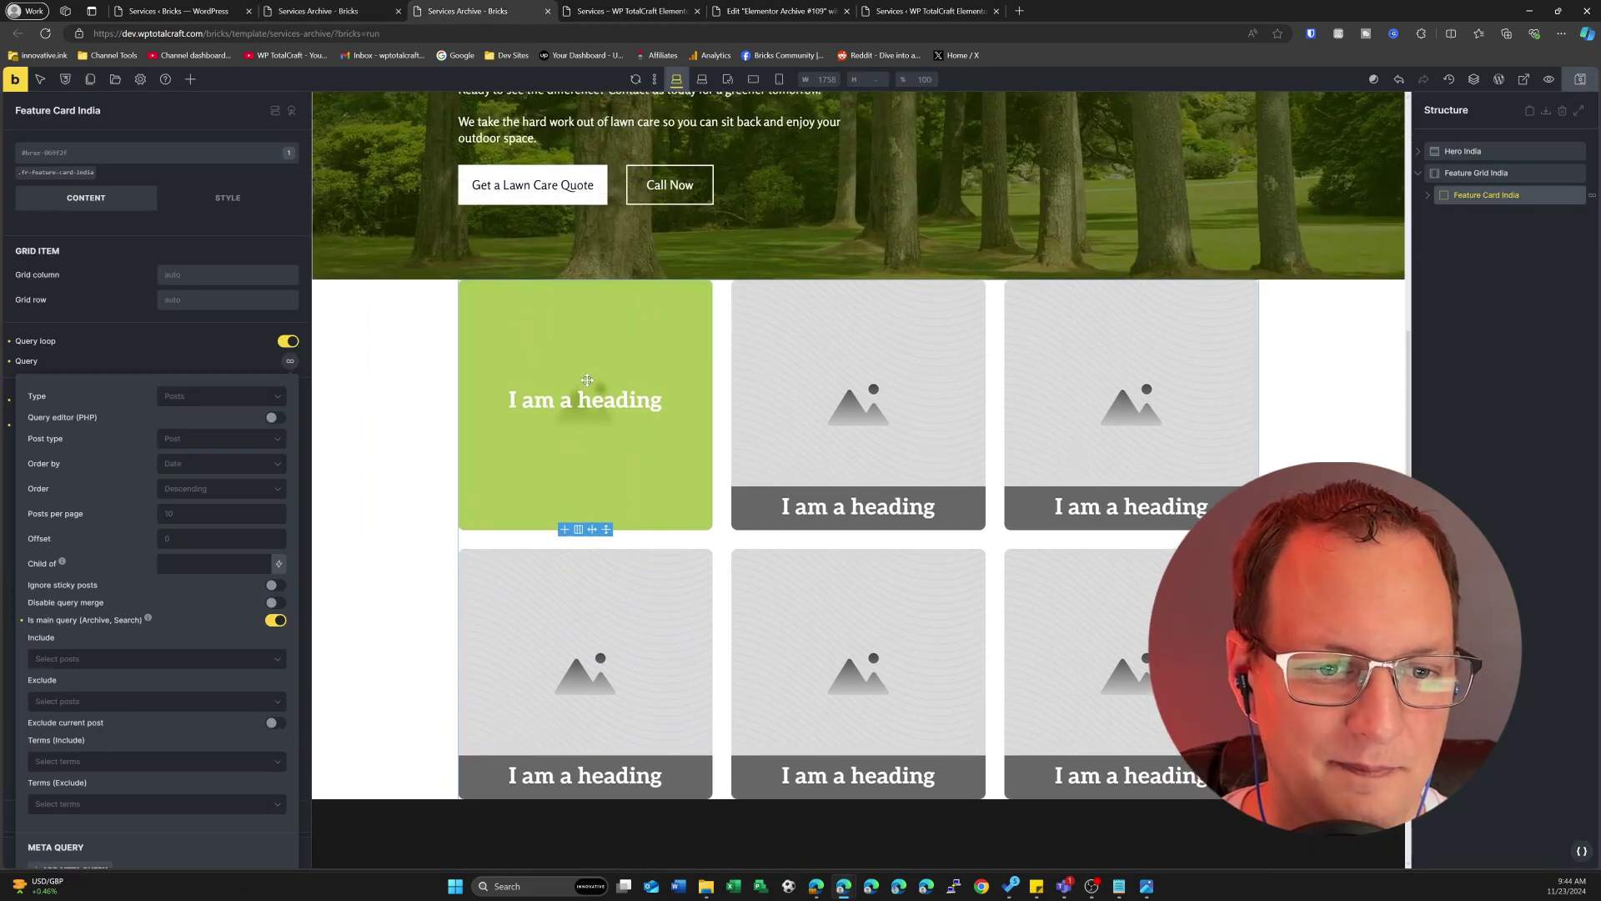
click(583, 417)
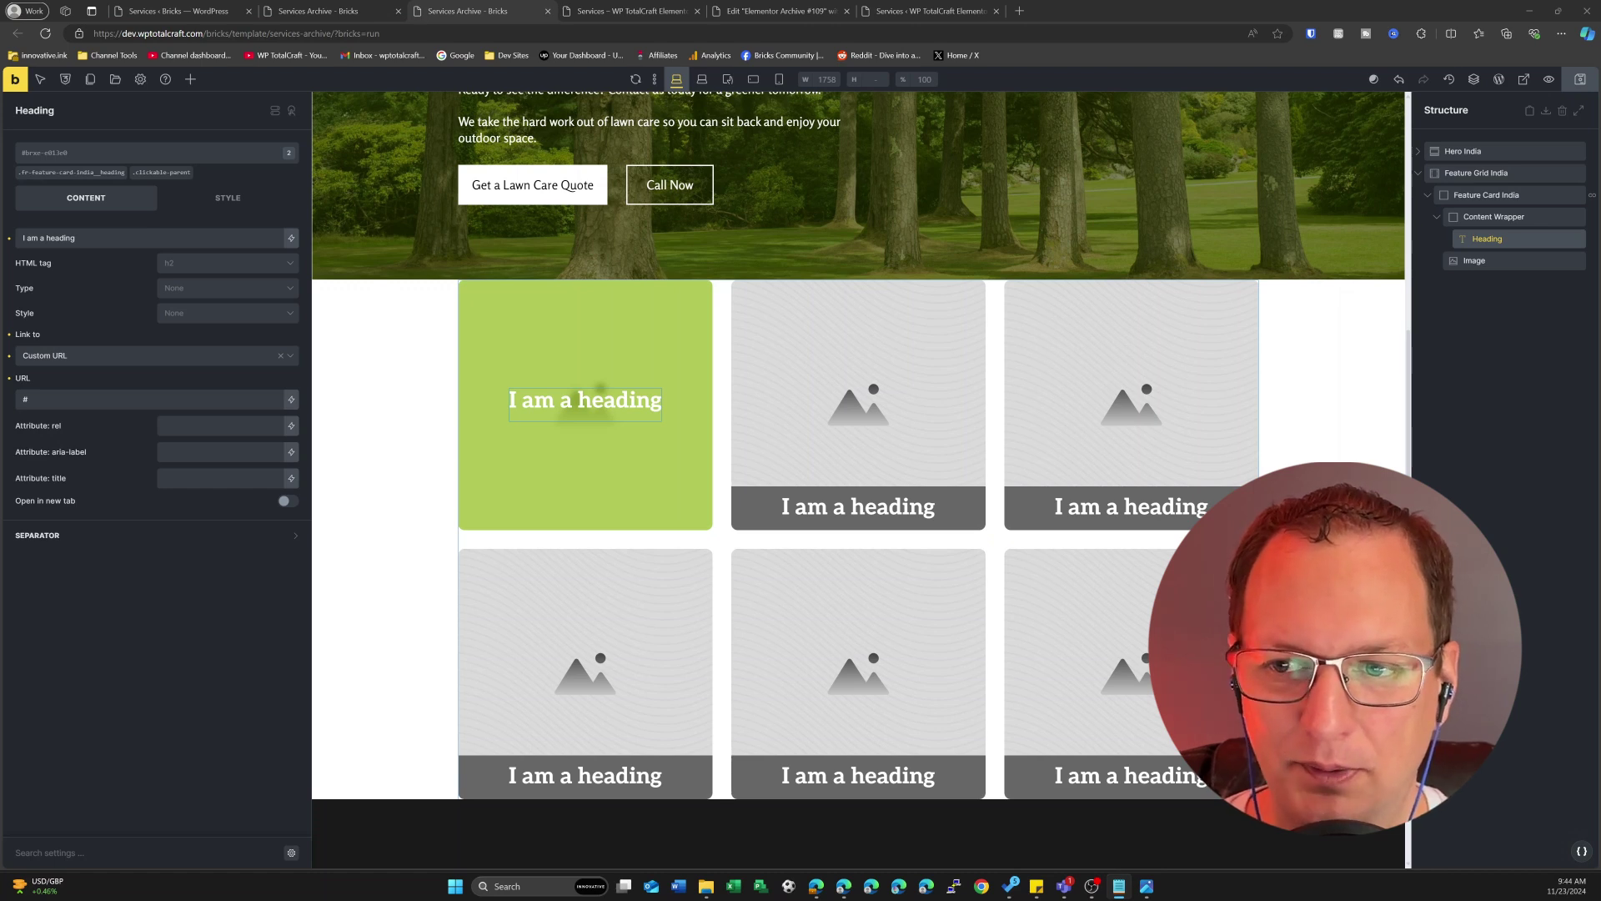
double_click(599, 399)
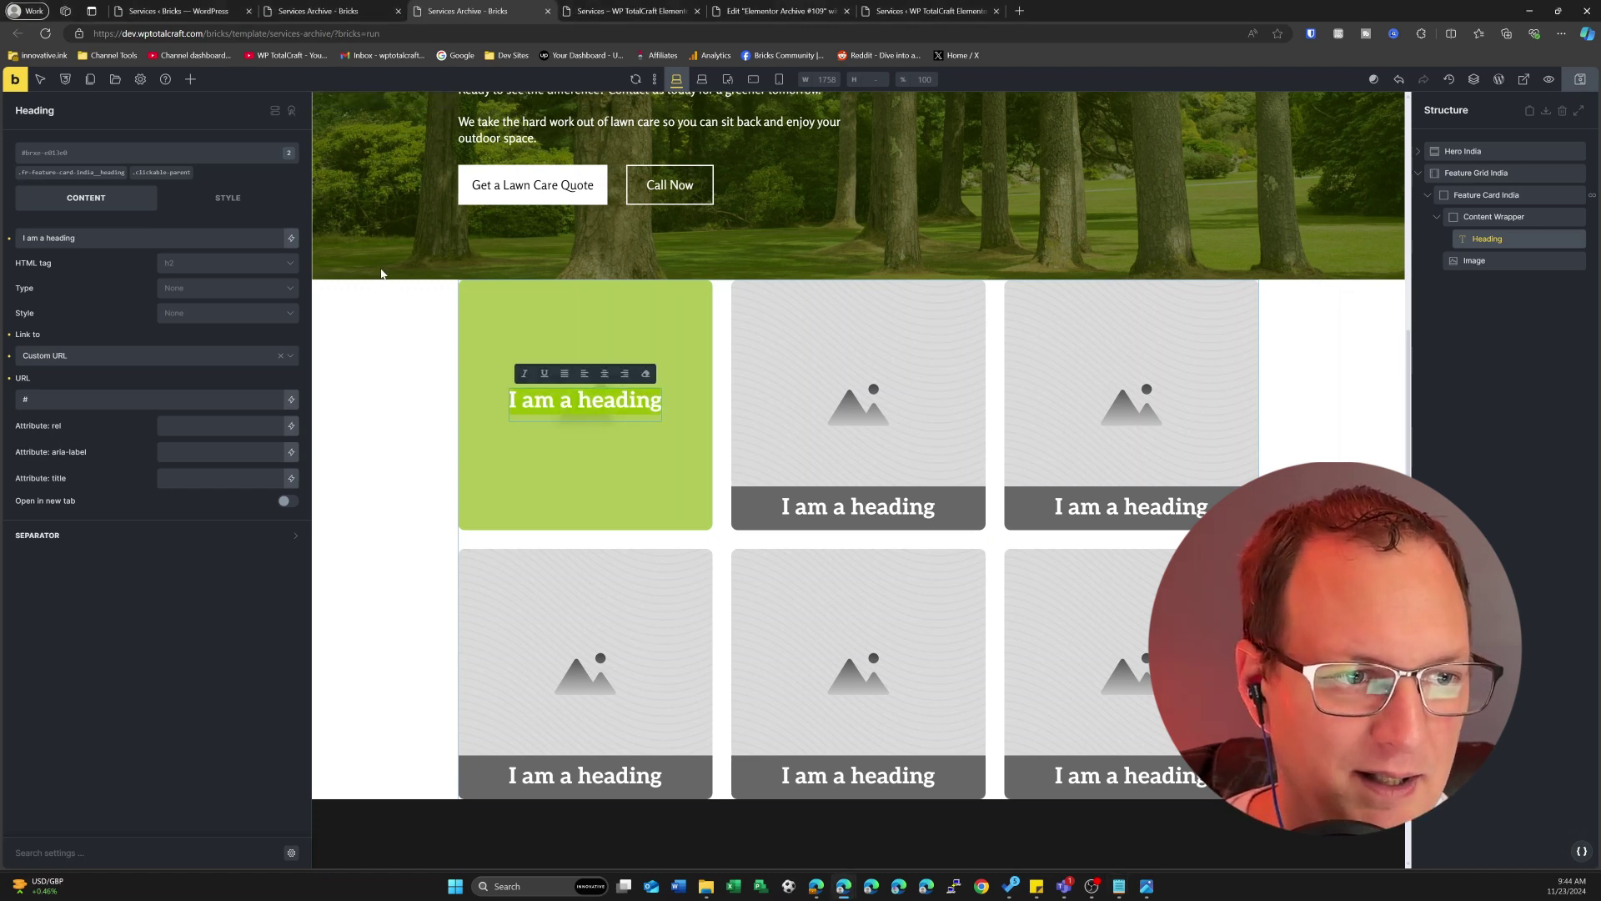
double_click(60, 238)
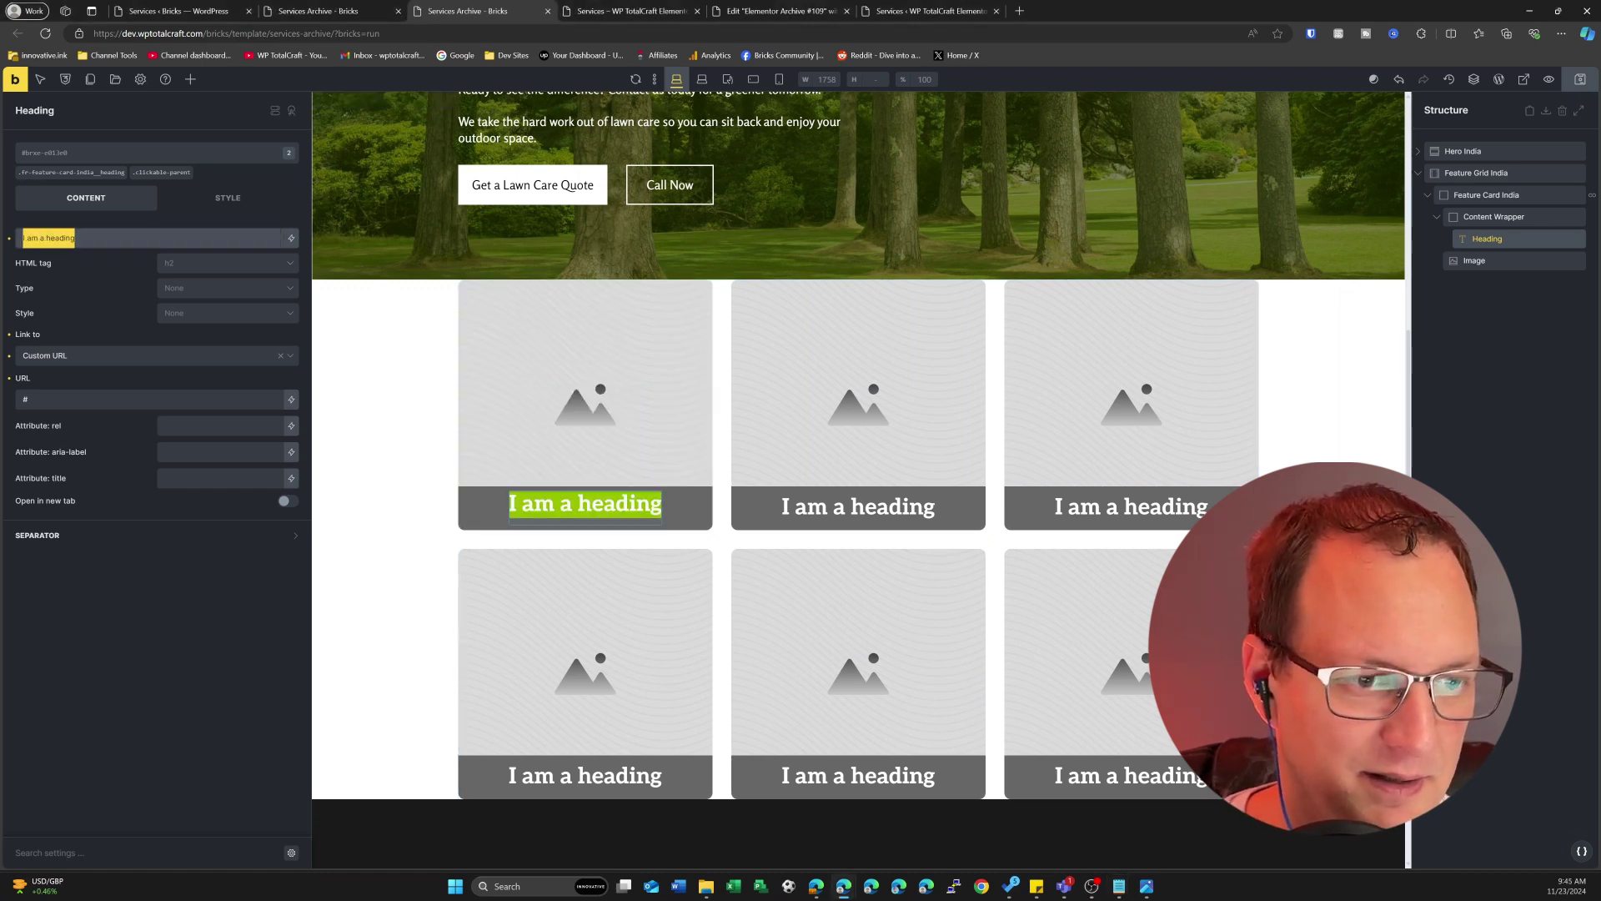
key(BackSpace)
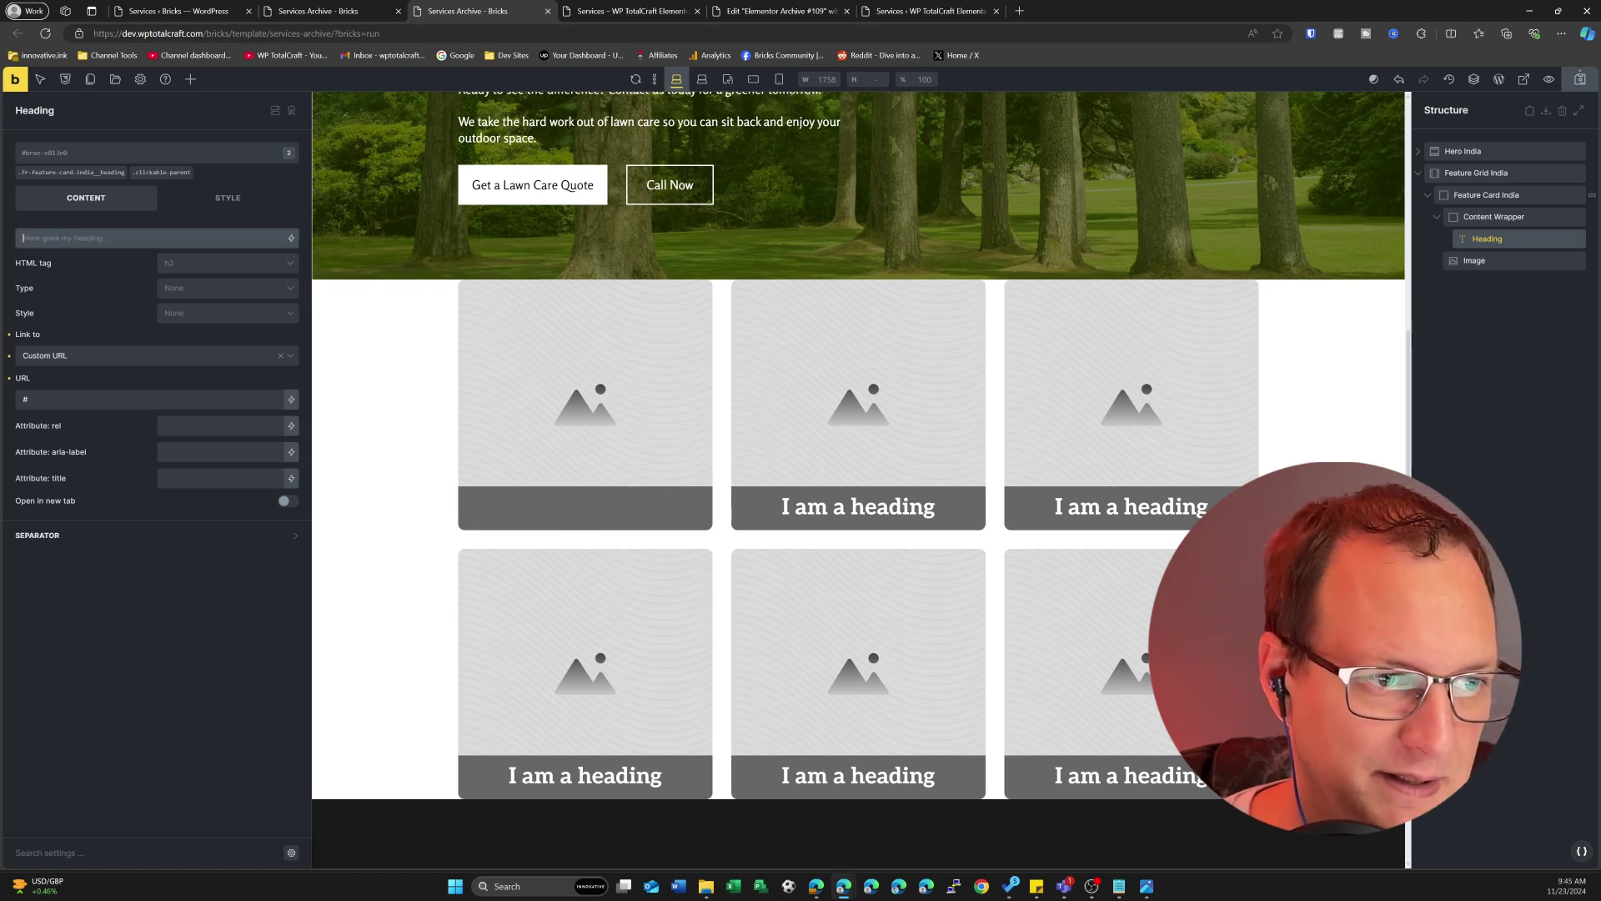
click(292, 240)
text(title)
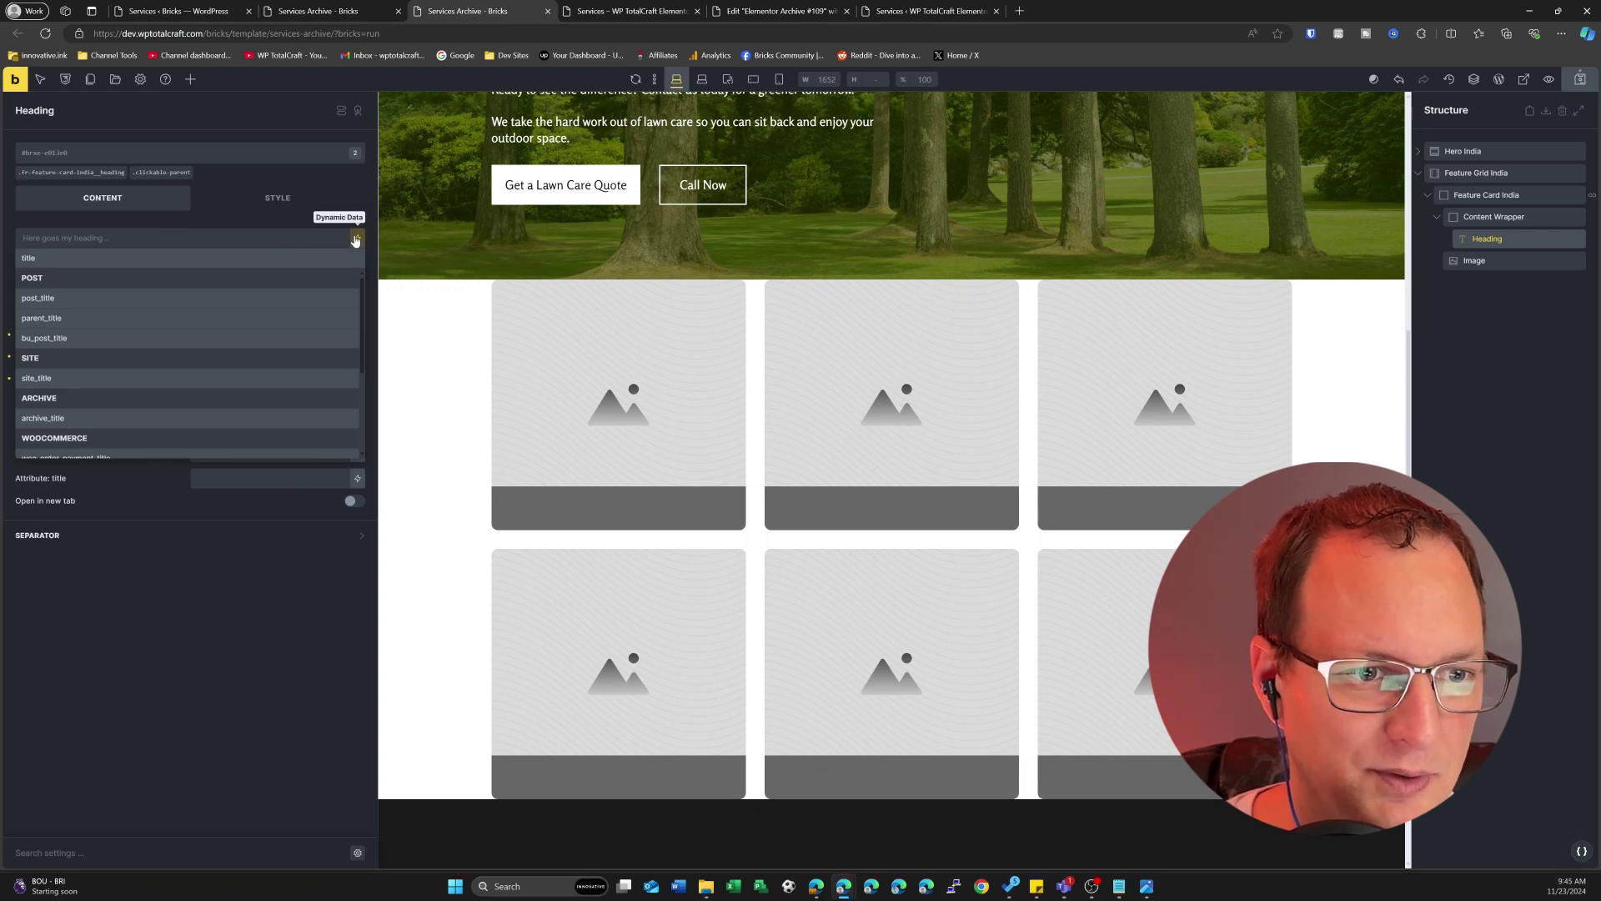
click(31, 299)
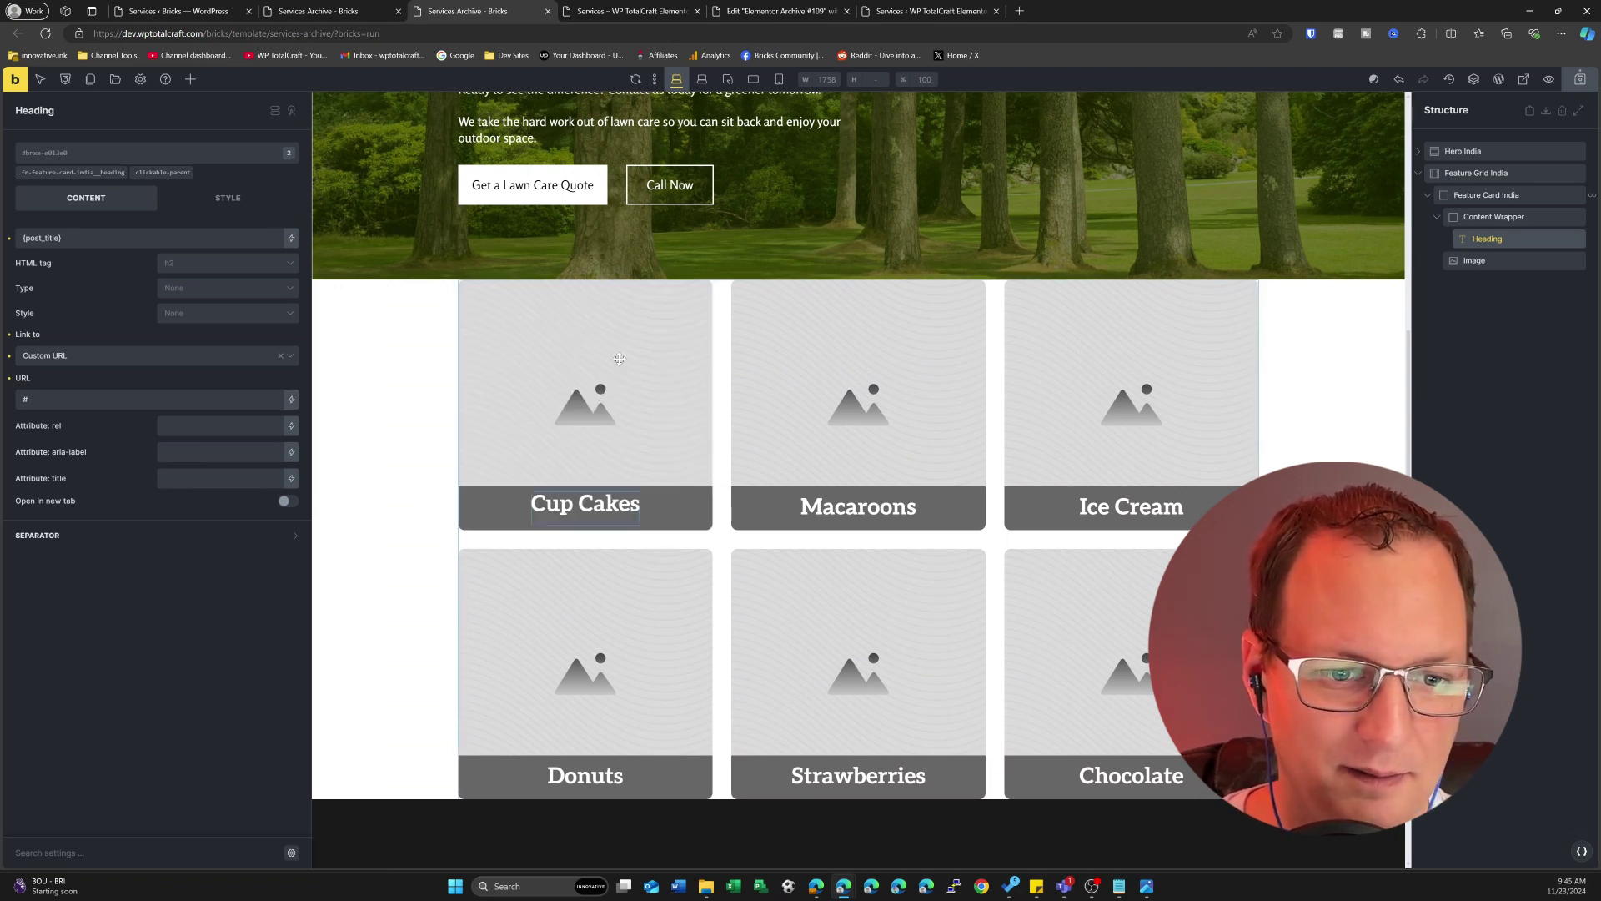
click(1470, 216)
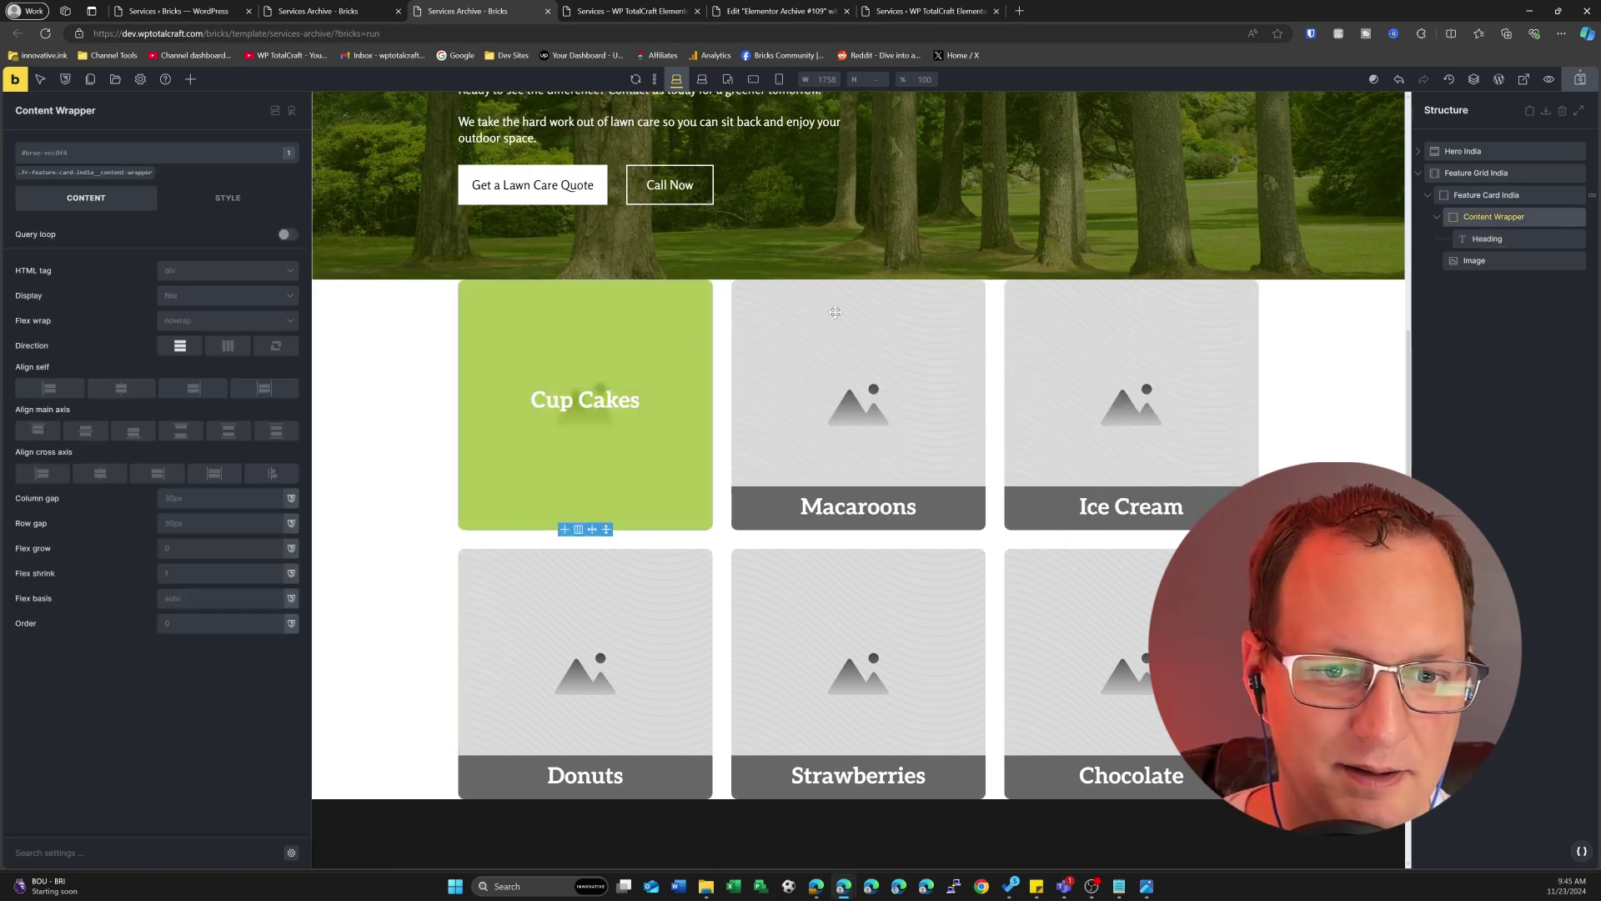
Step: Swap the card's placeholder image for the dynamic {featured_image} and save the template
click(1474, 260)
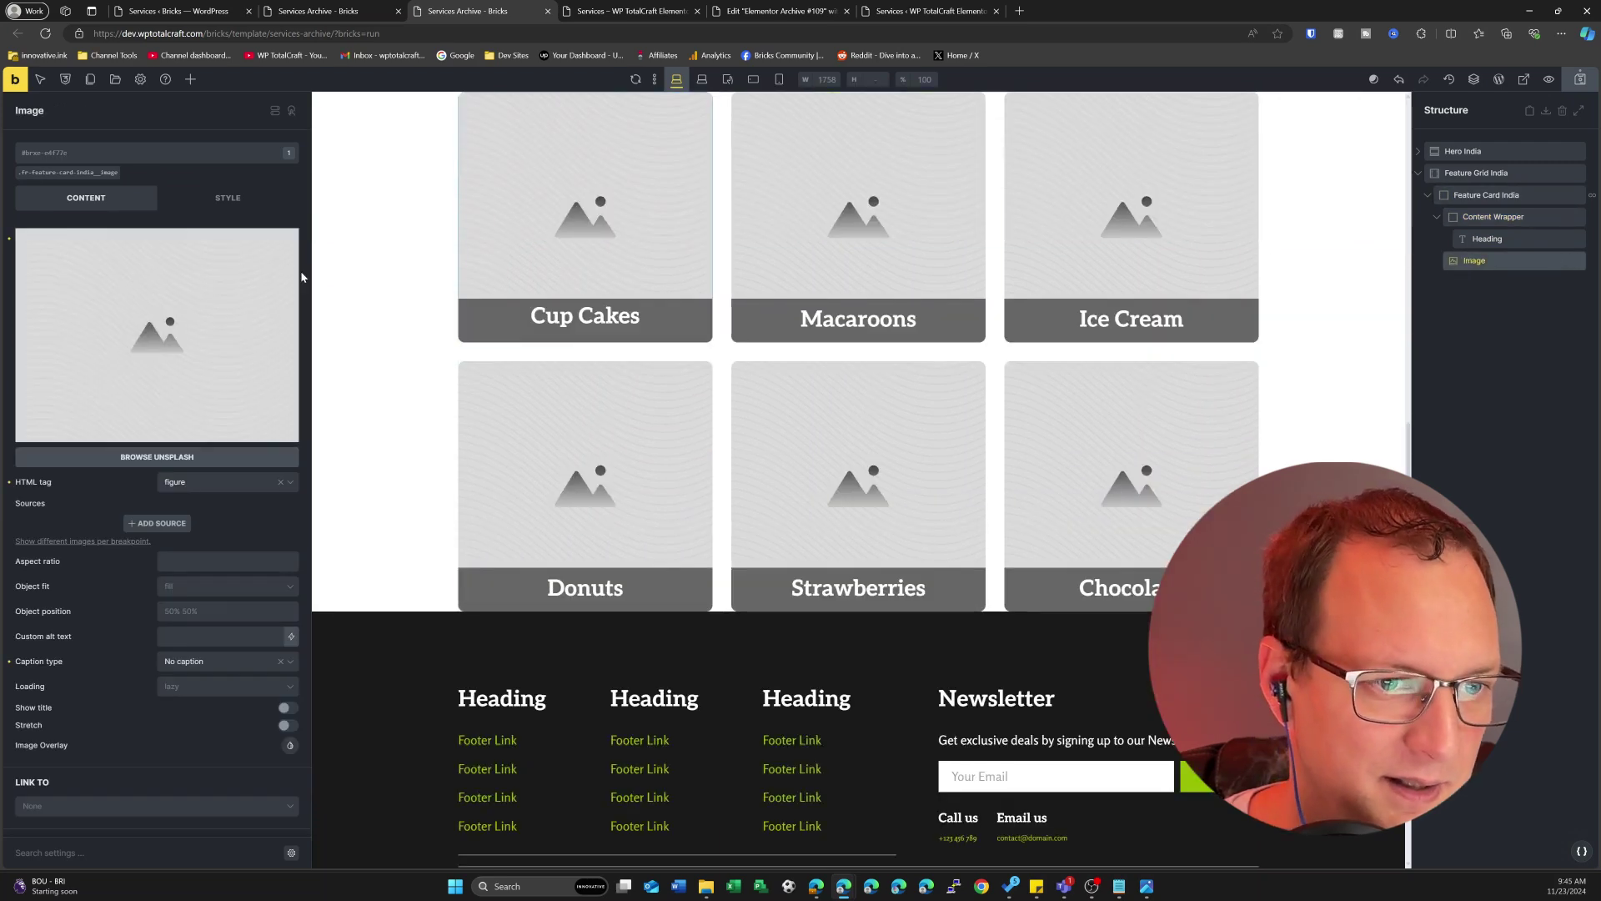
click(296, 242)
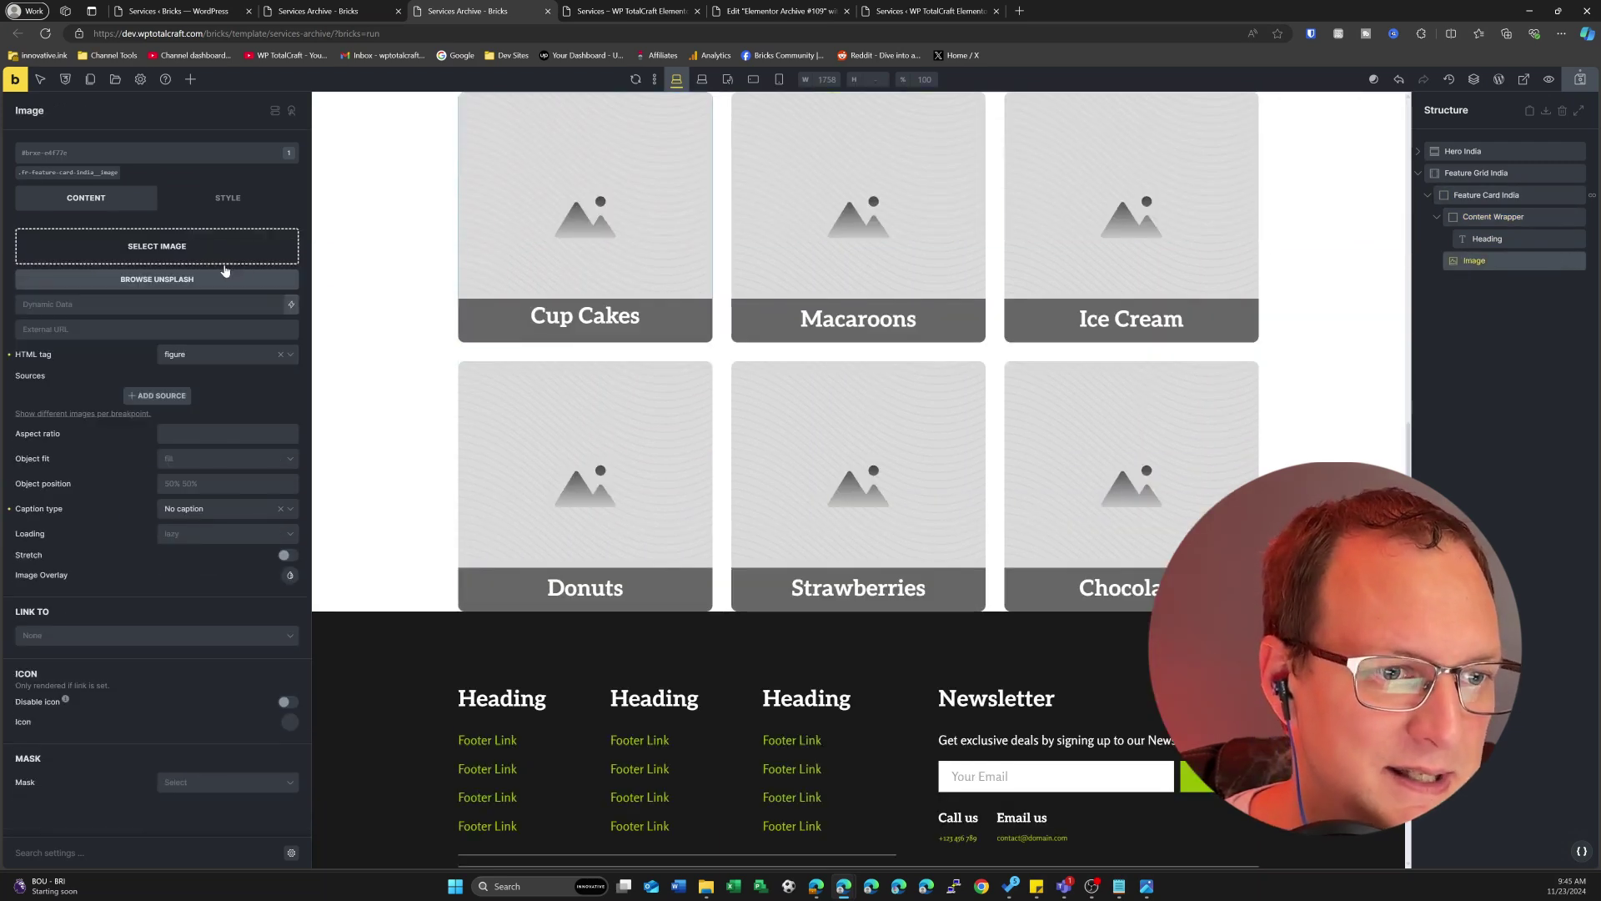
click(291, 303)
text(featu)
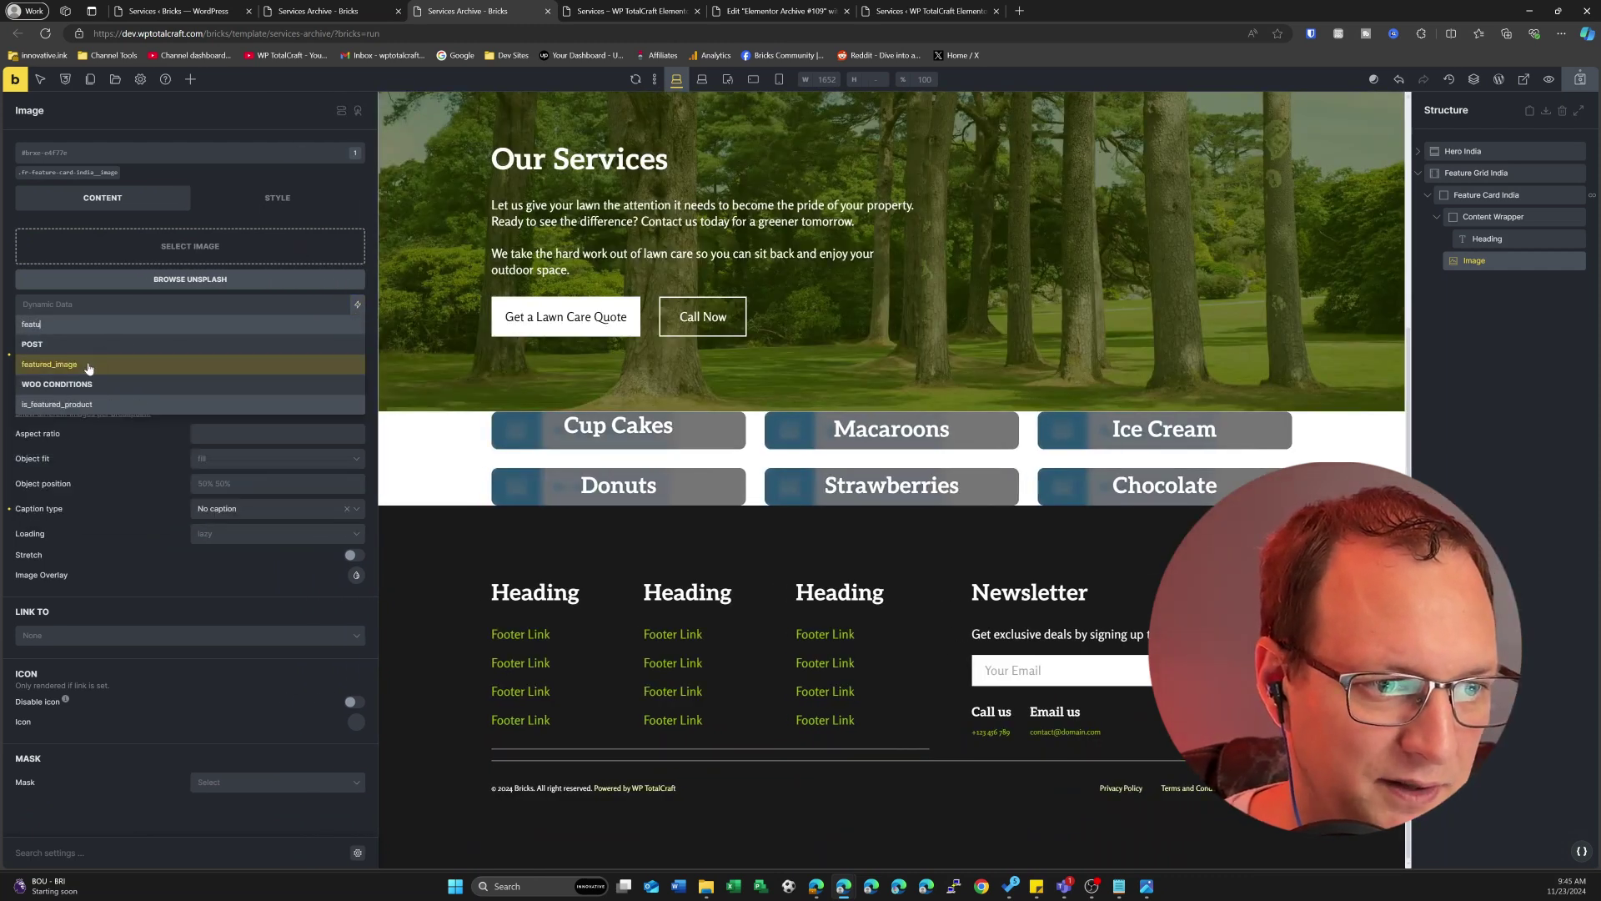
click(90, 365)
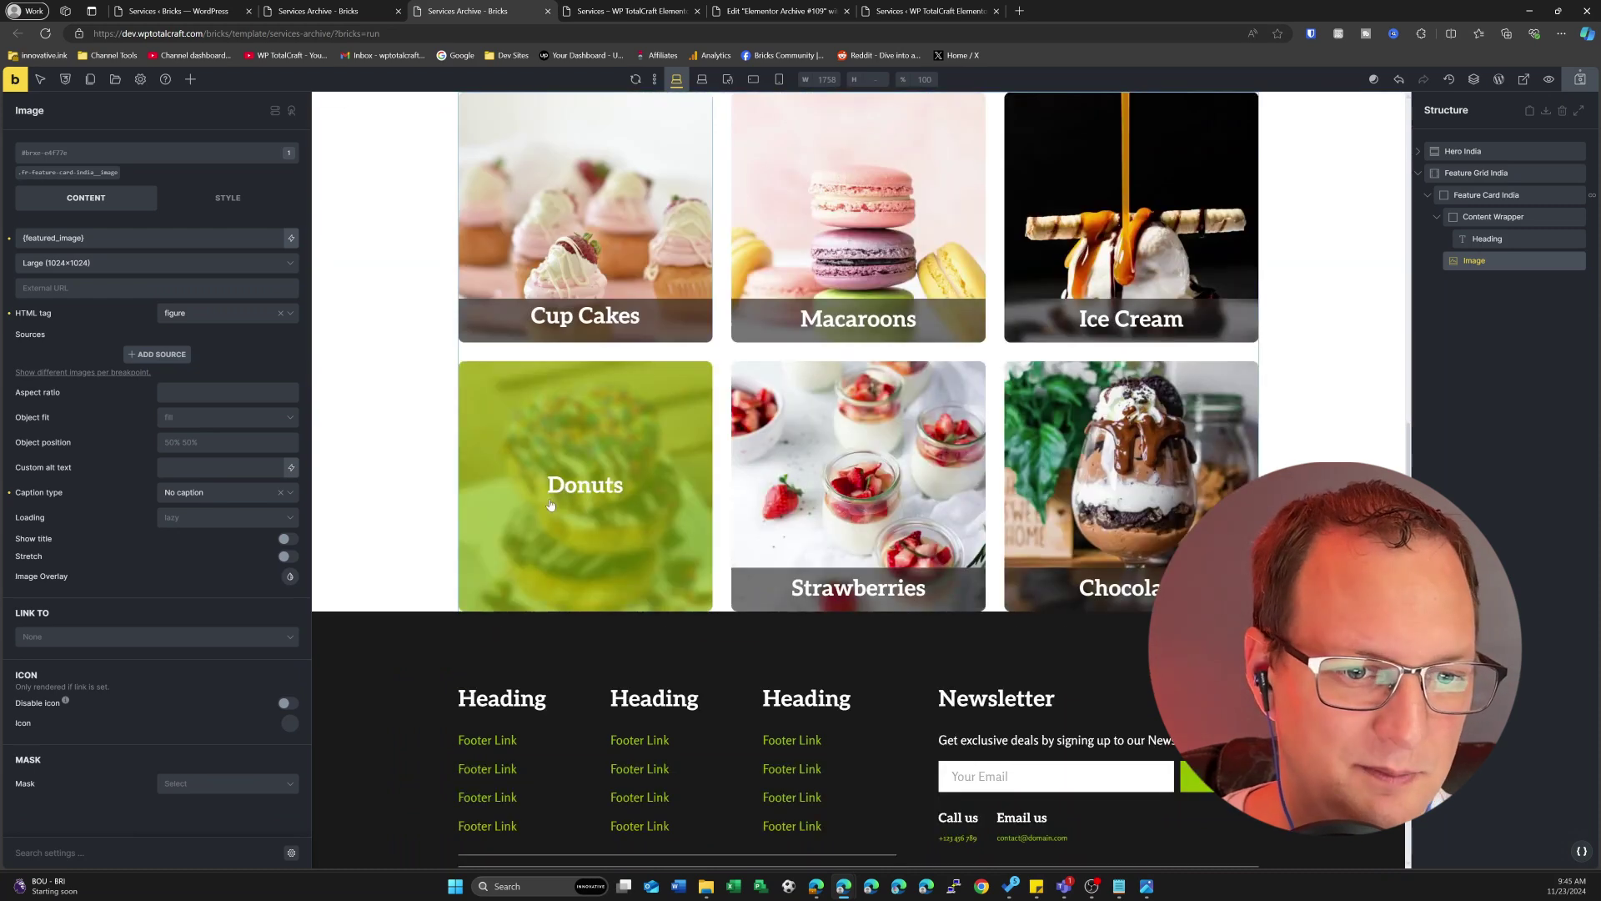
scroll(609, 463, up, 2)
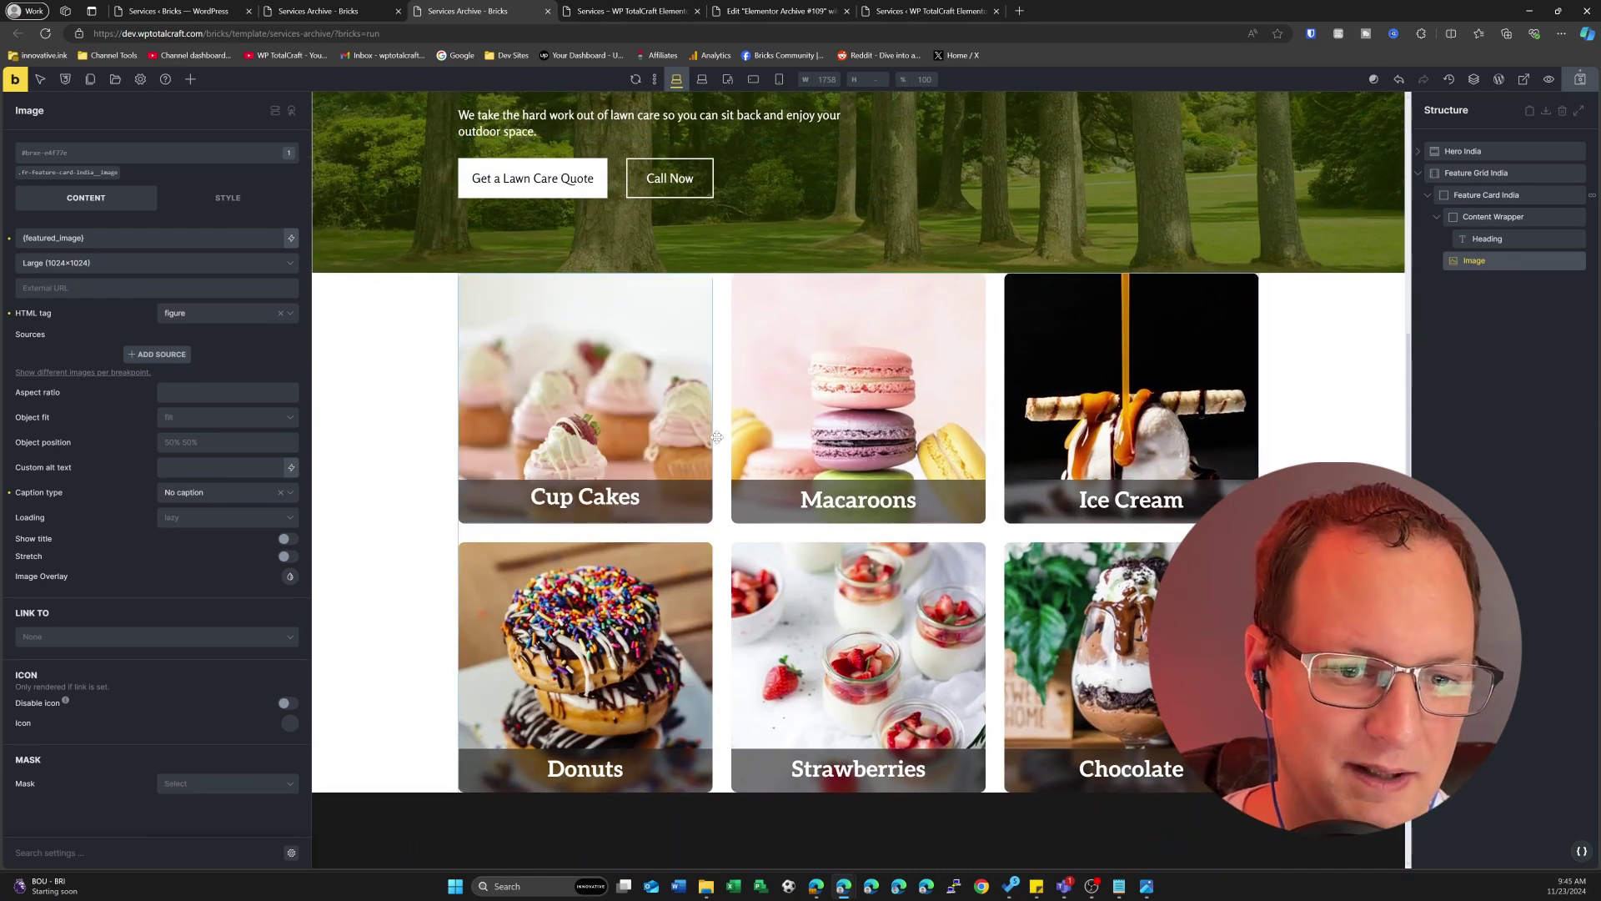
click(1580, 79)
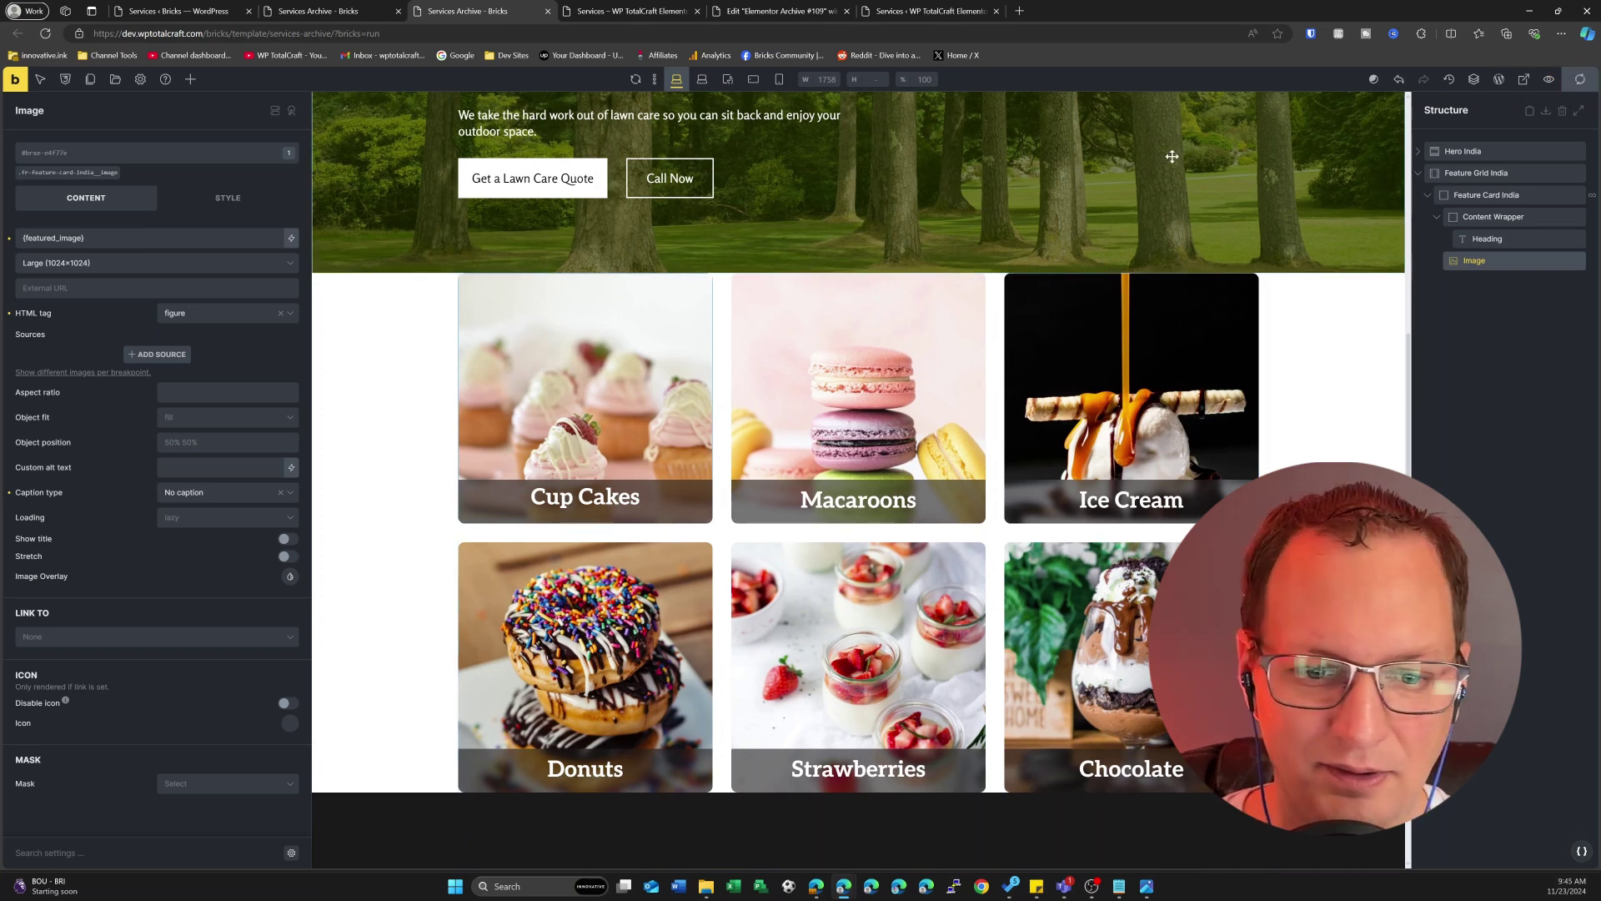
Step: Review the content type options under Template Settings > Populate Content, then view the live Services page
click(138, 81)
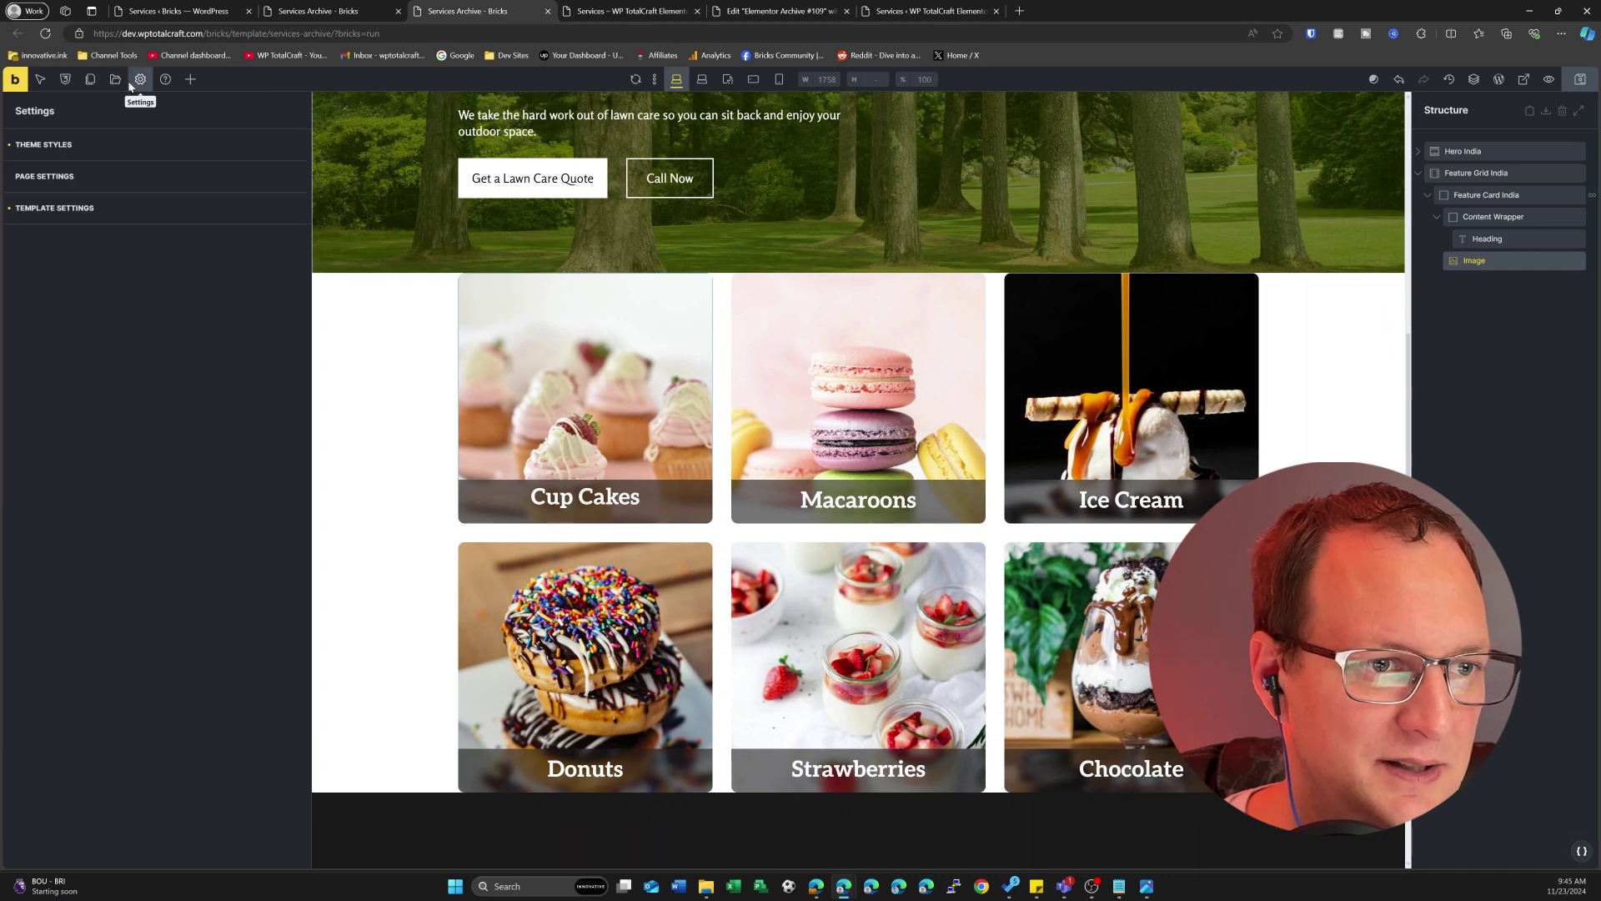
click(70, 209)
click(78, 182)
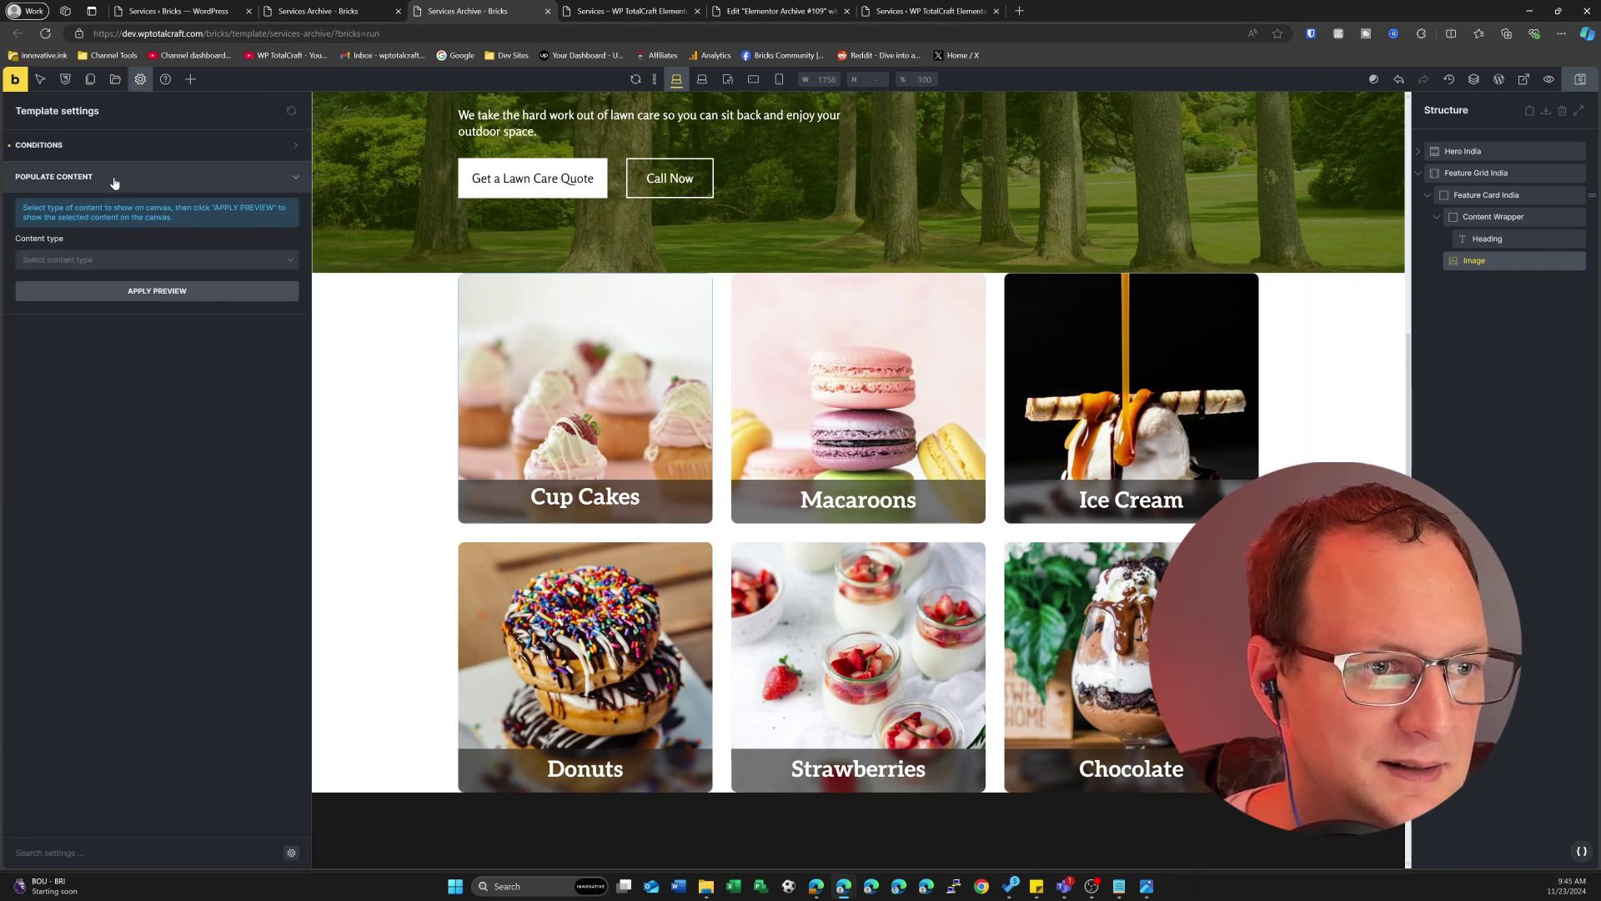
click(109, 262)
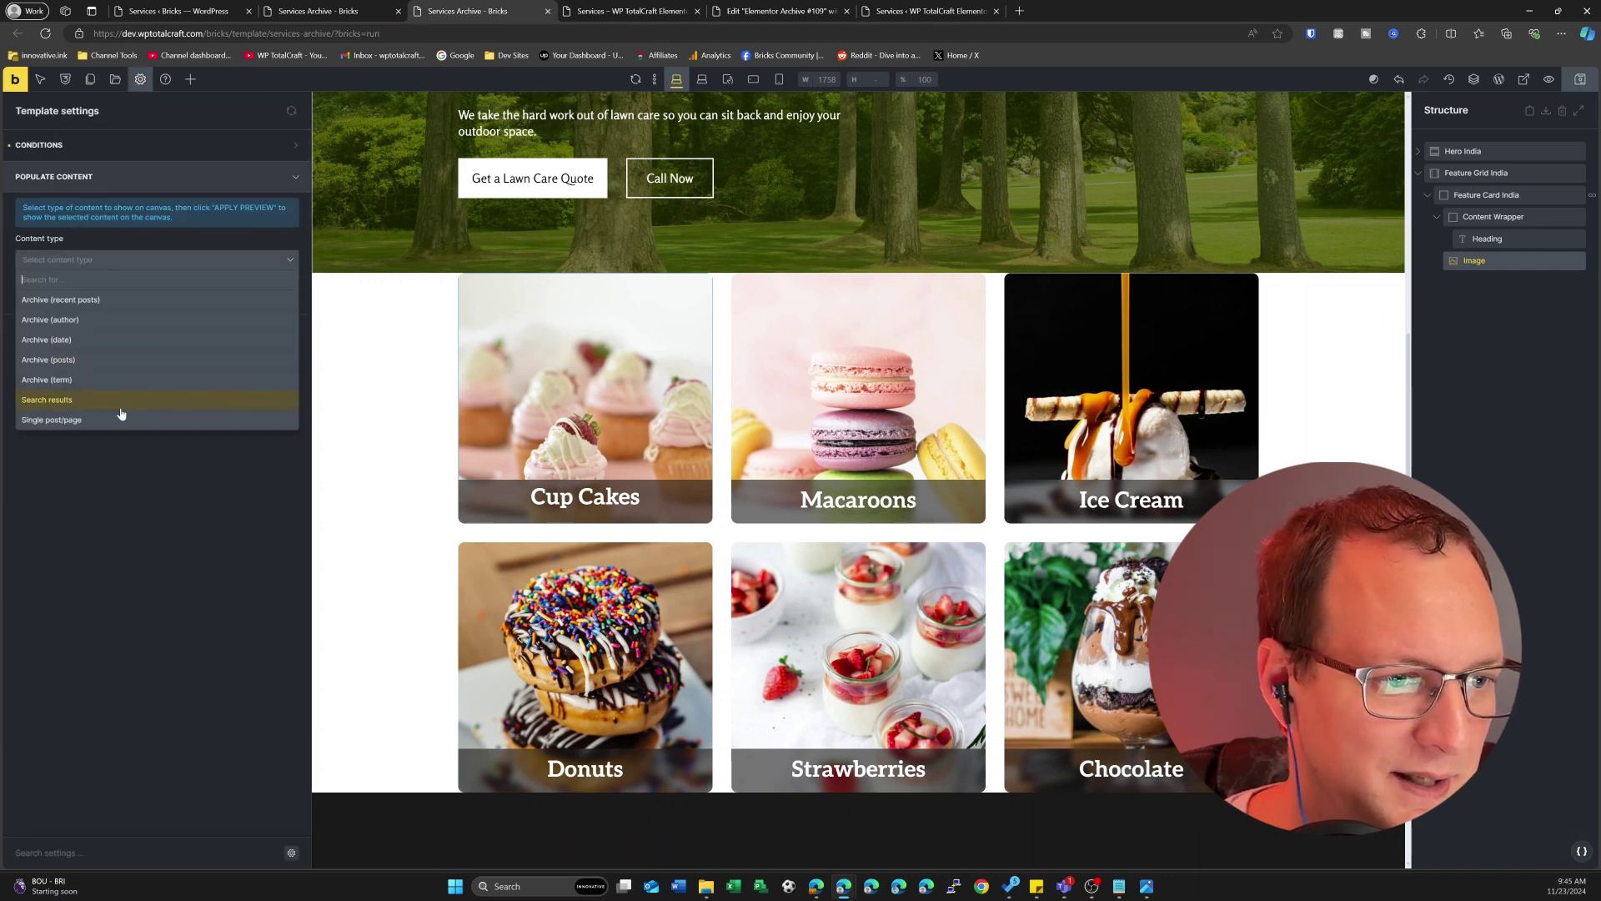
click(165, 546)
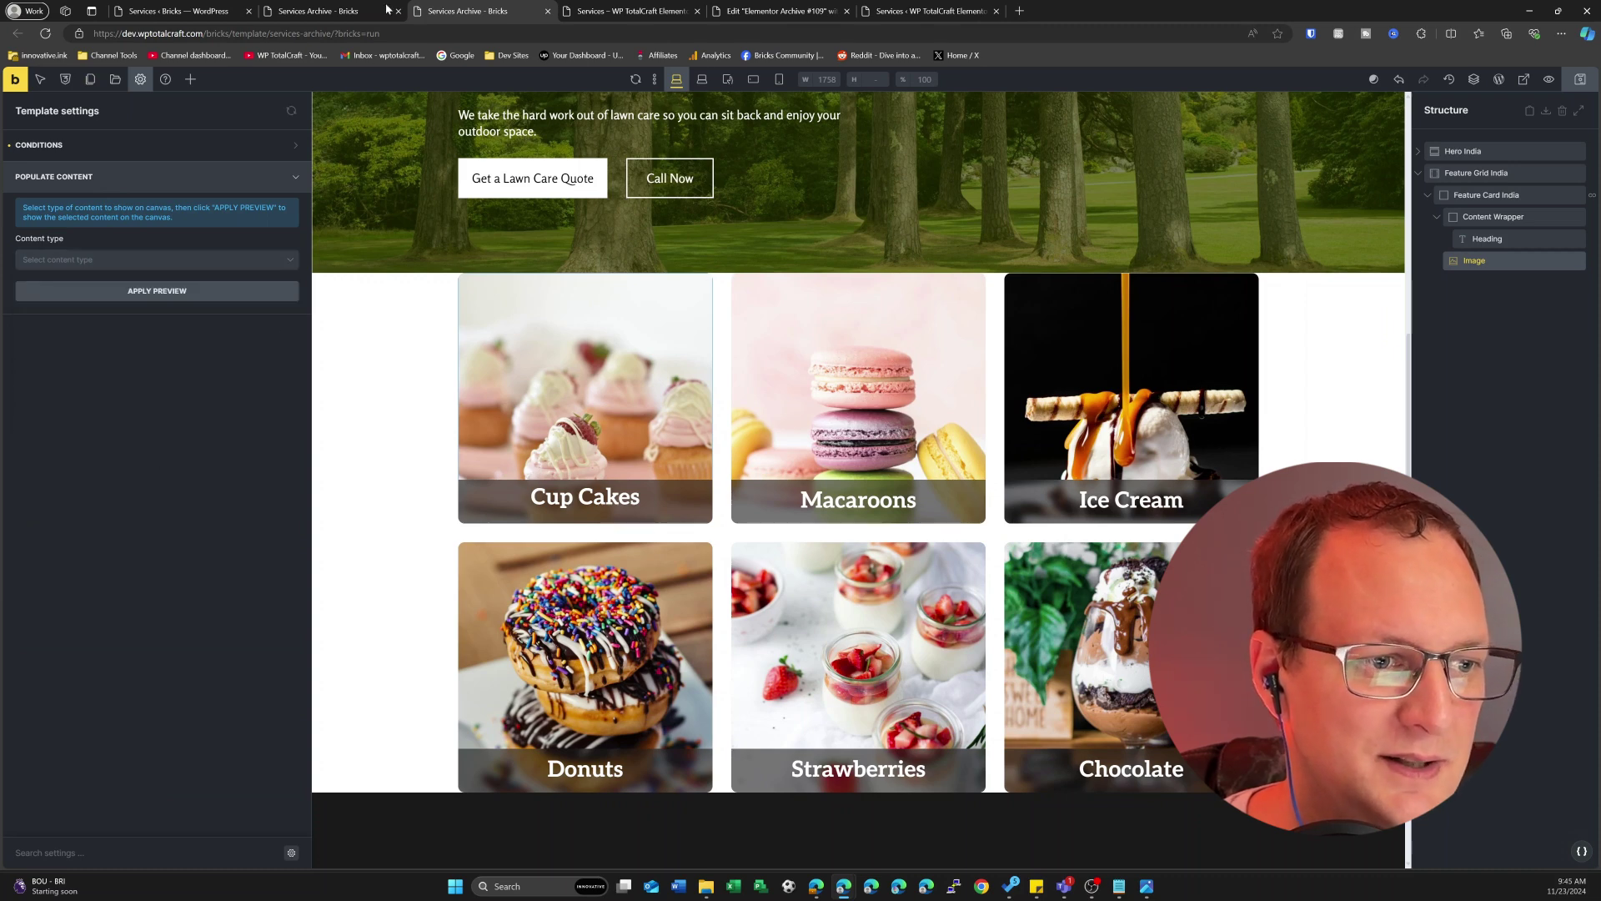
click(333, 11)
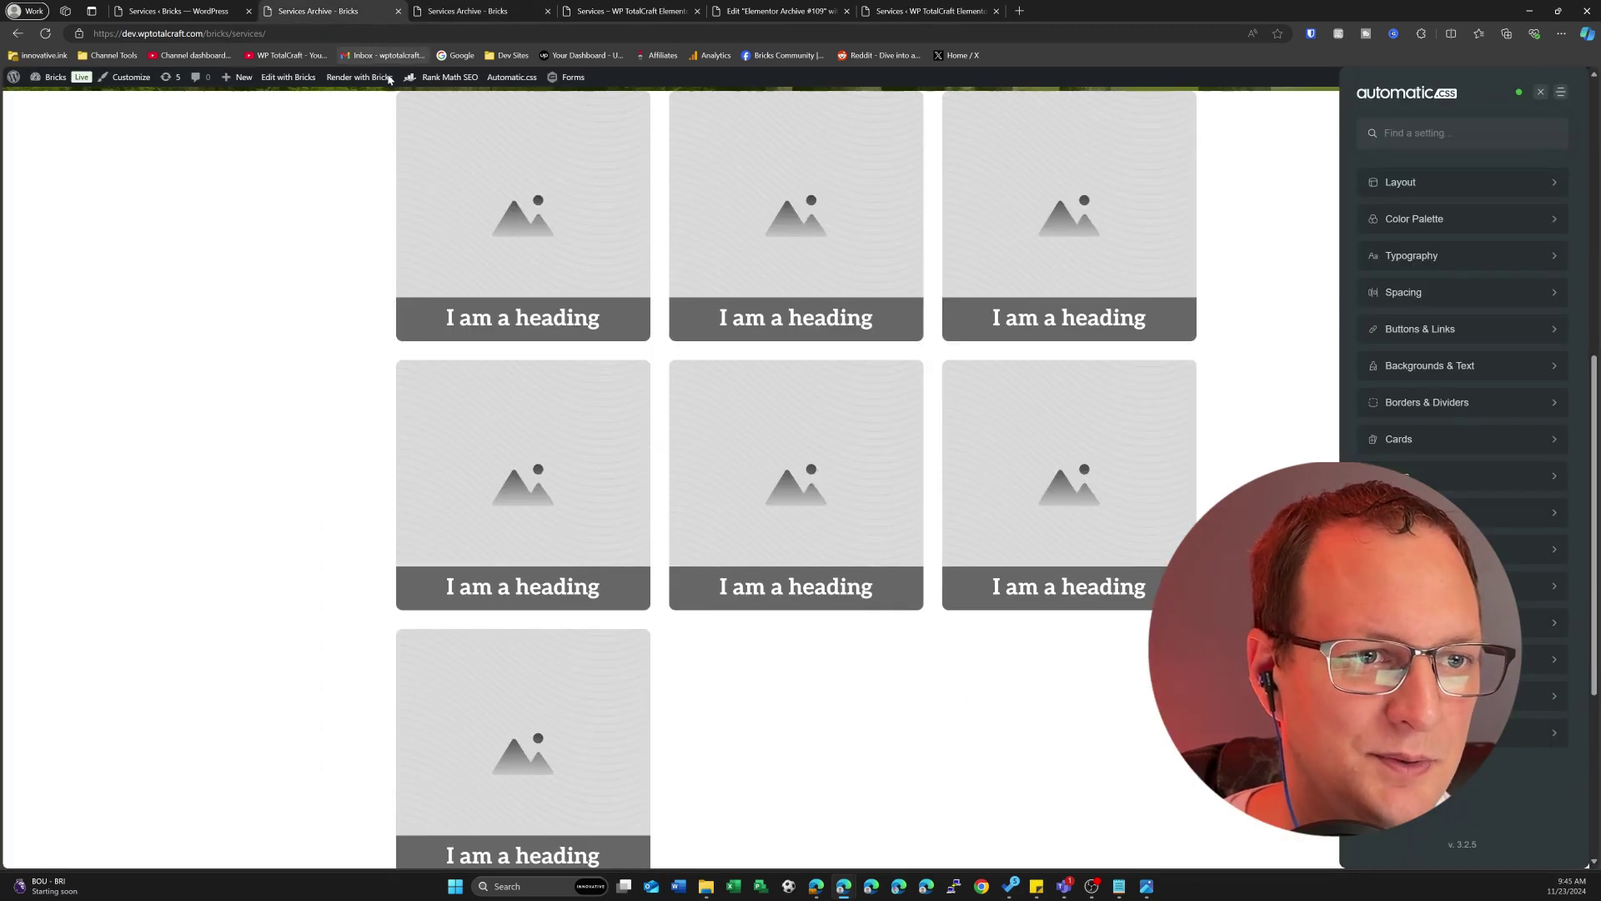
Step: Reload the Services page, check the cards' real photos and titles, and return to the builder
click(46, 33)
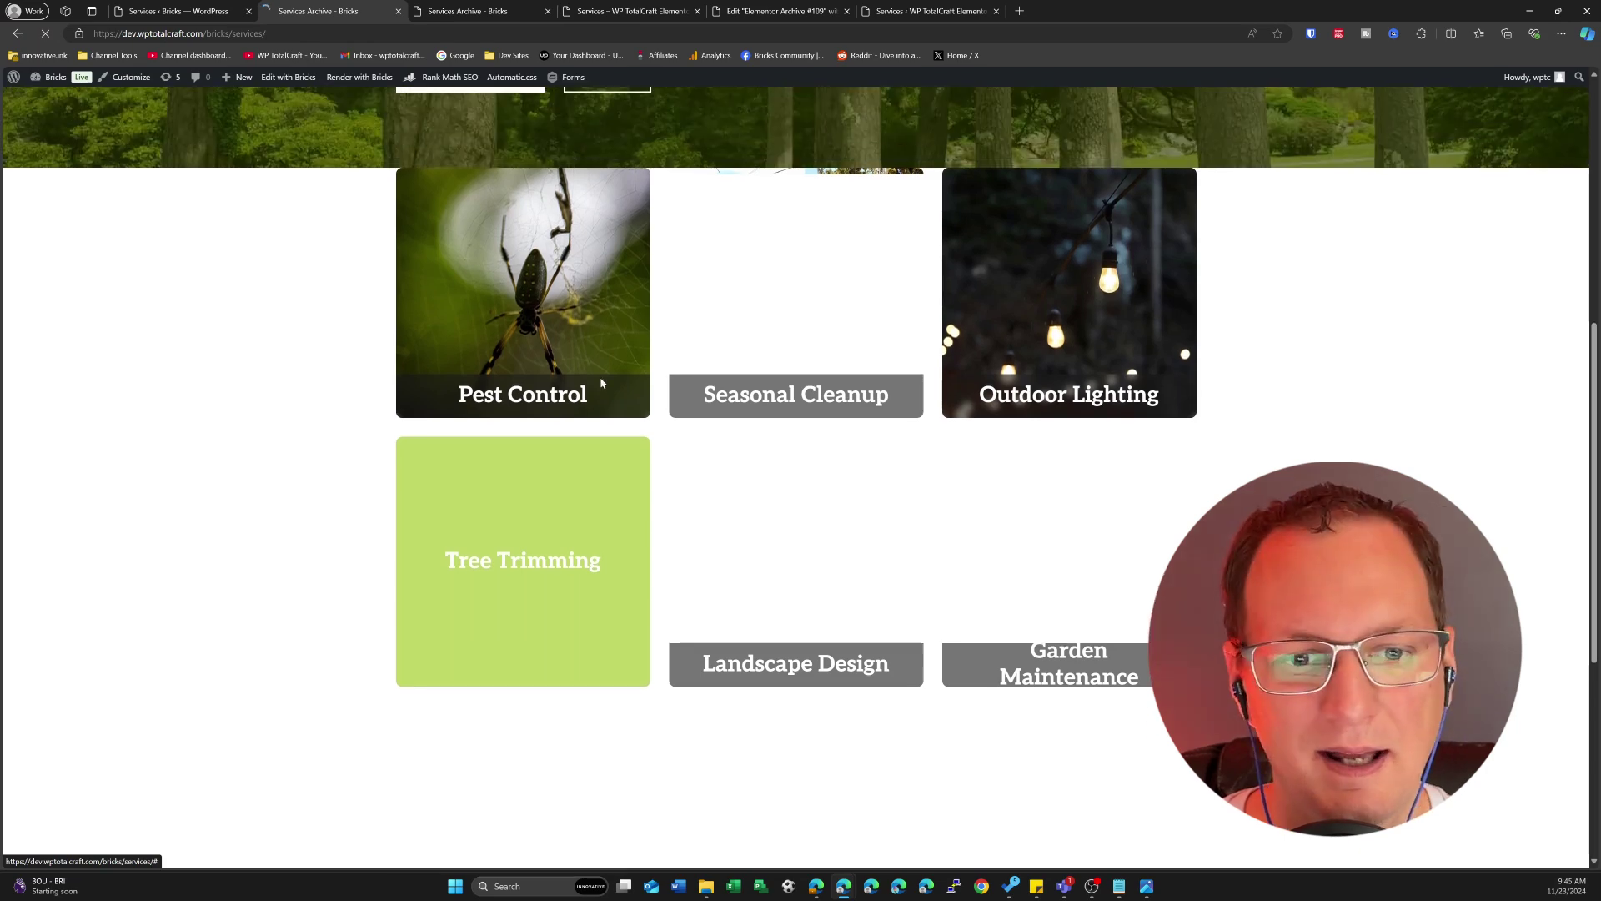
scroll(406, 335, down, 2)
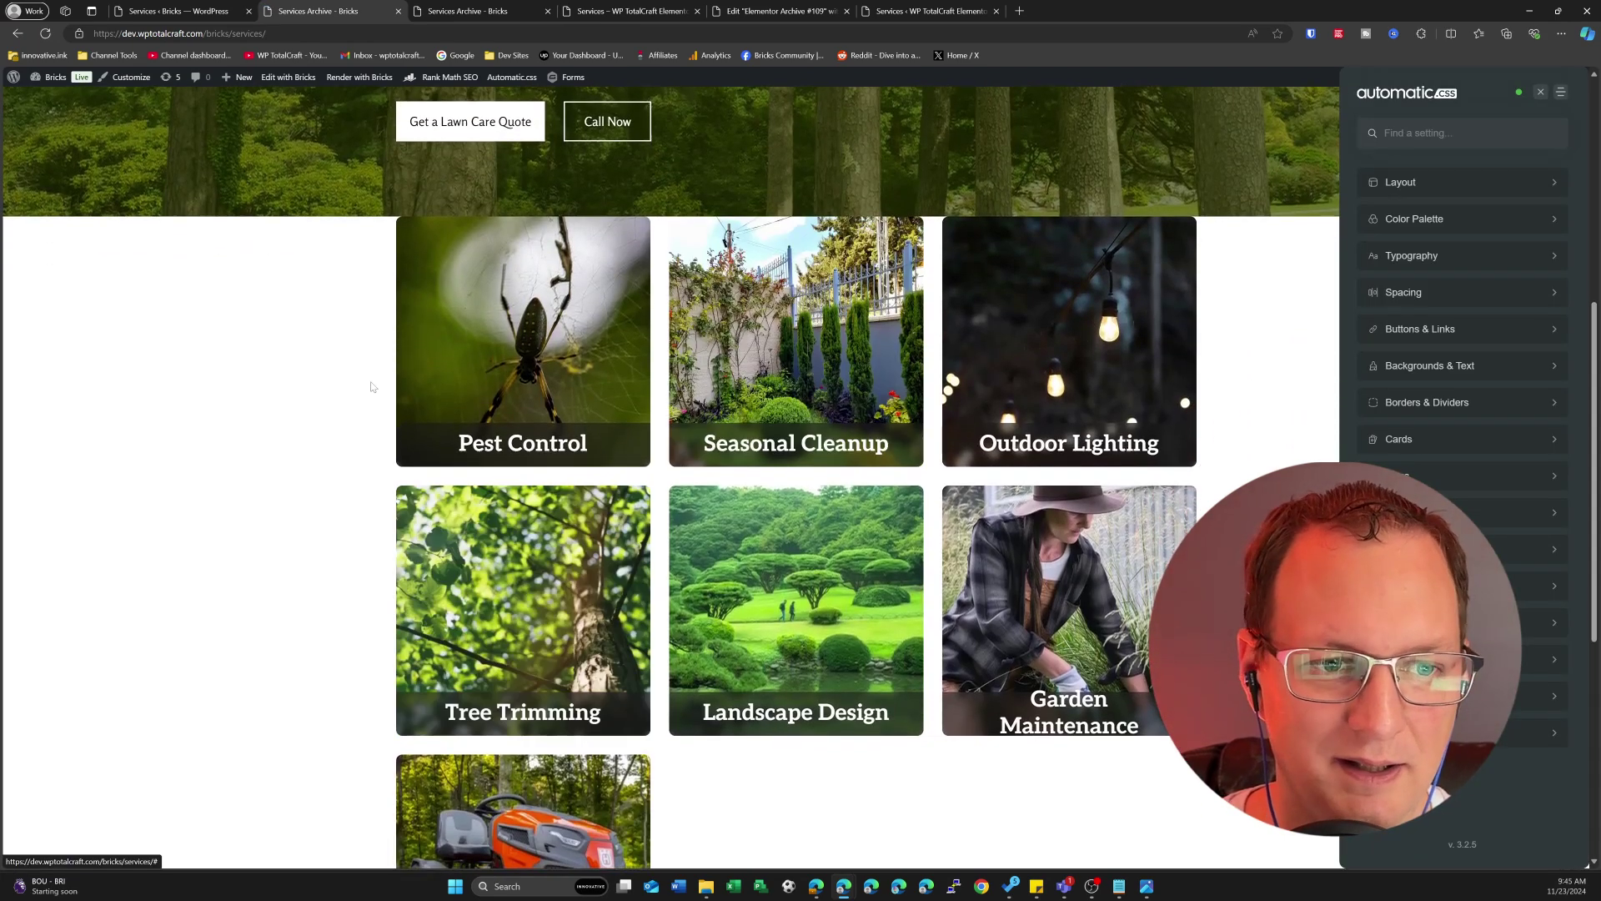
click(467, 11)
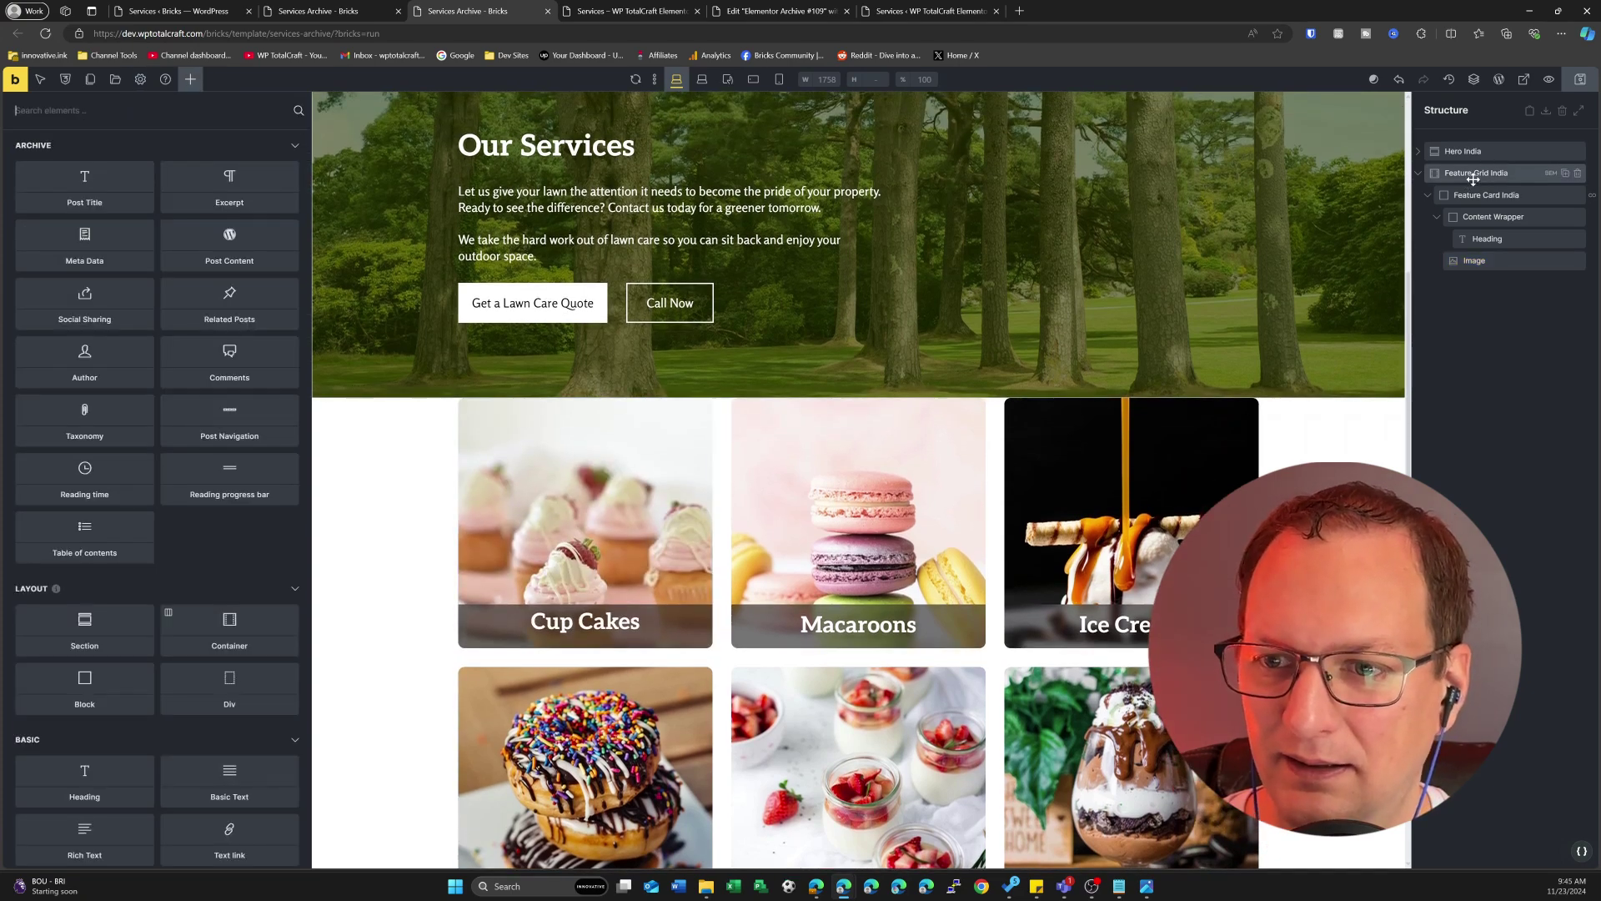
Step: Add the margin-top--l class to Feature Grid India, save, and view the live Services page
click(1474, 175)
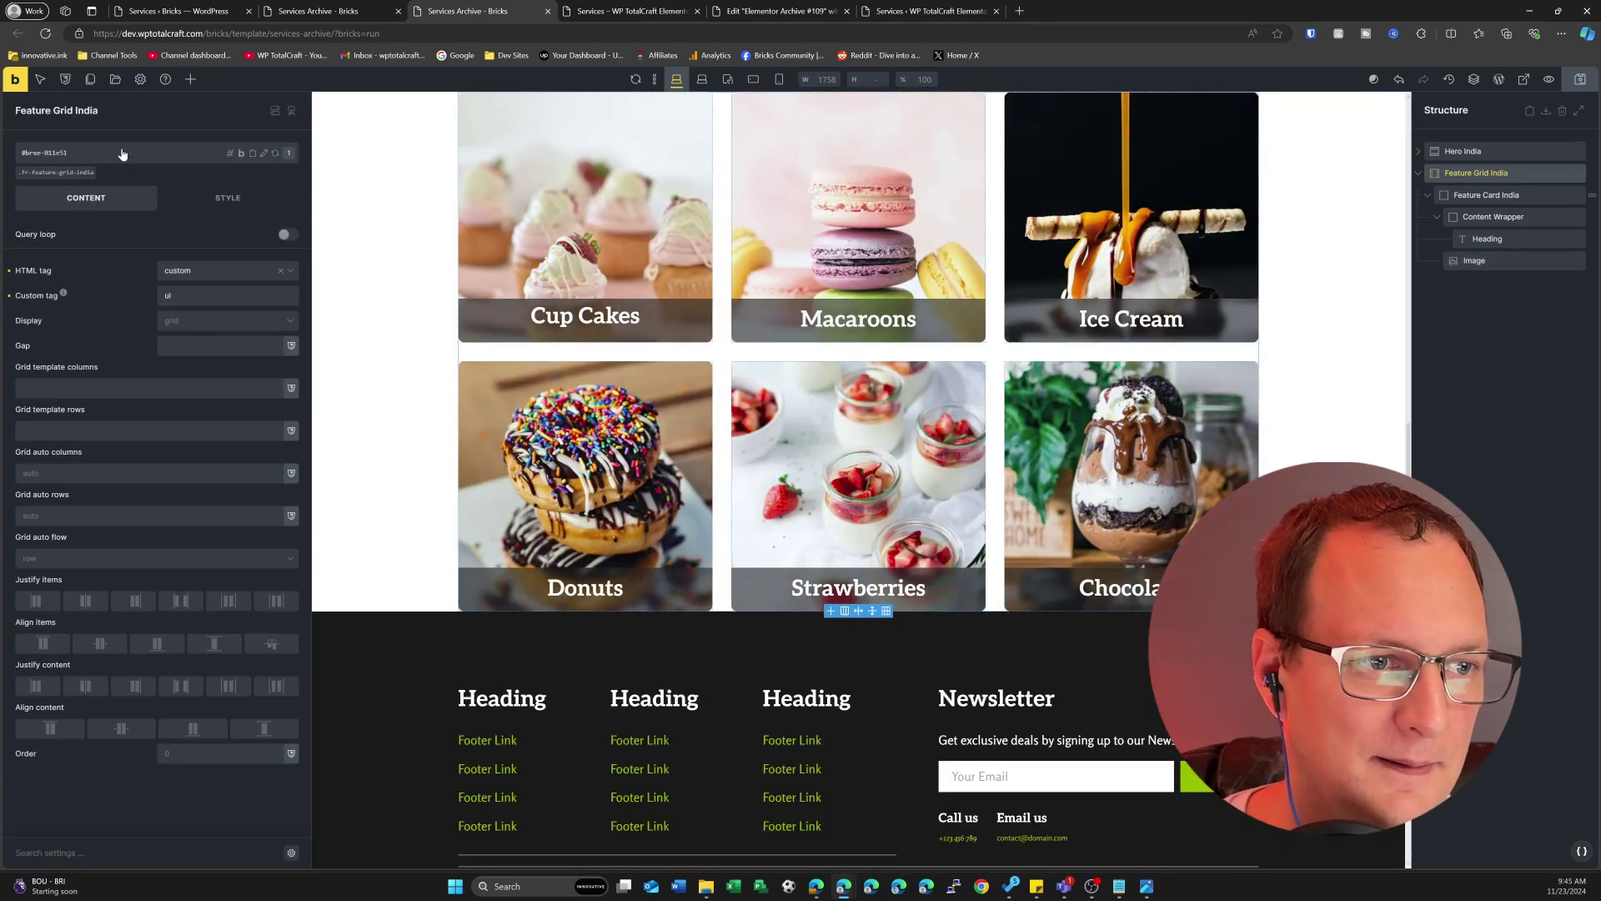
click(122, 154)
text(margin)
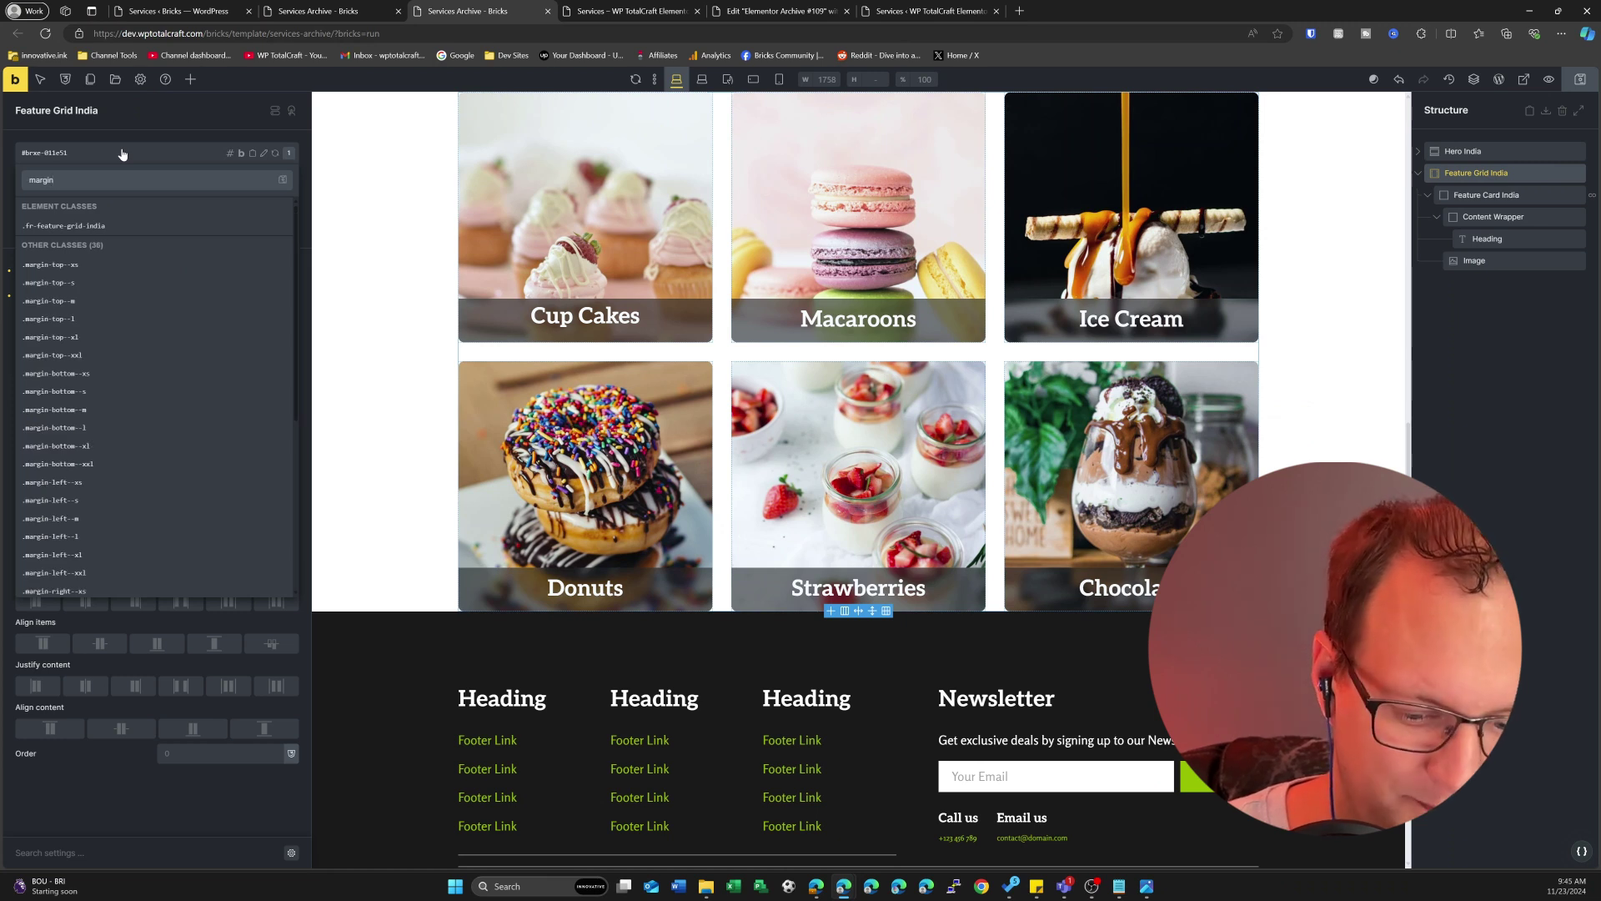
text(-top)
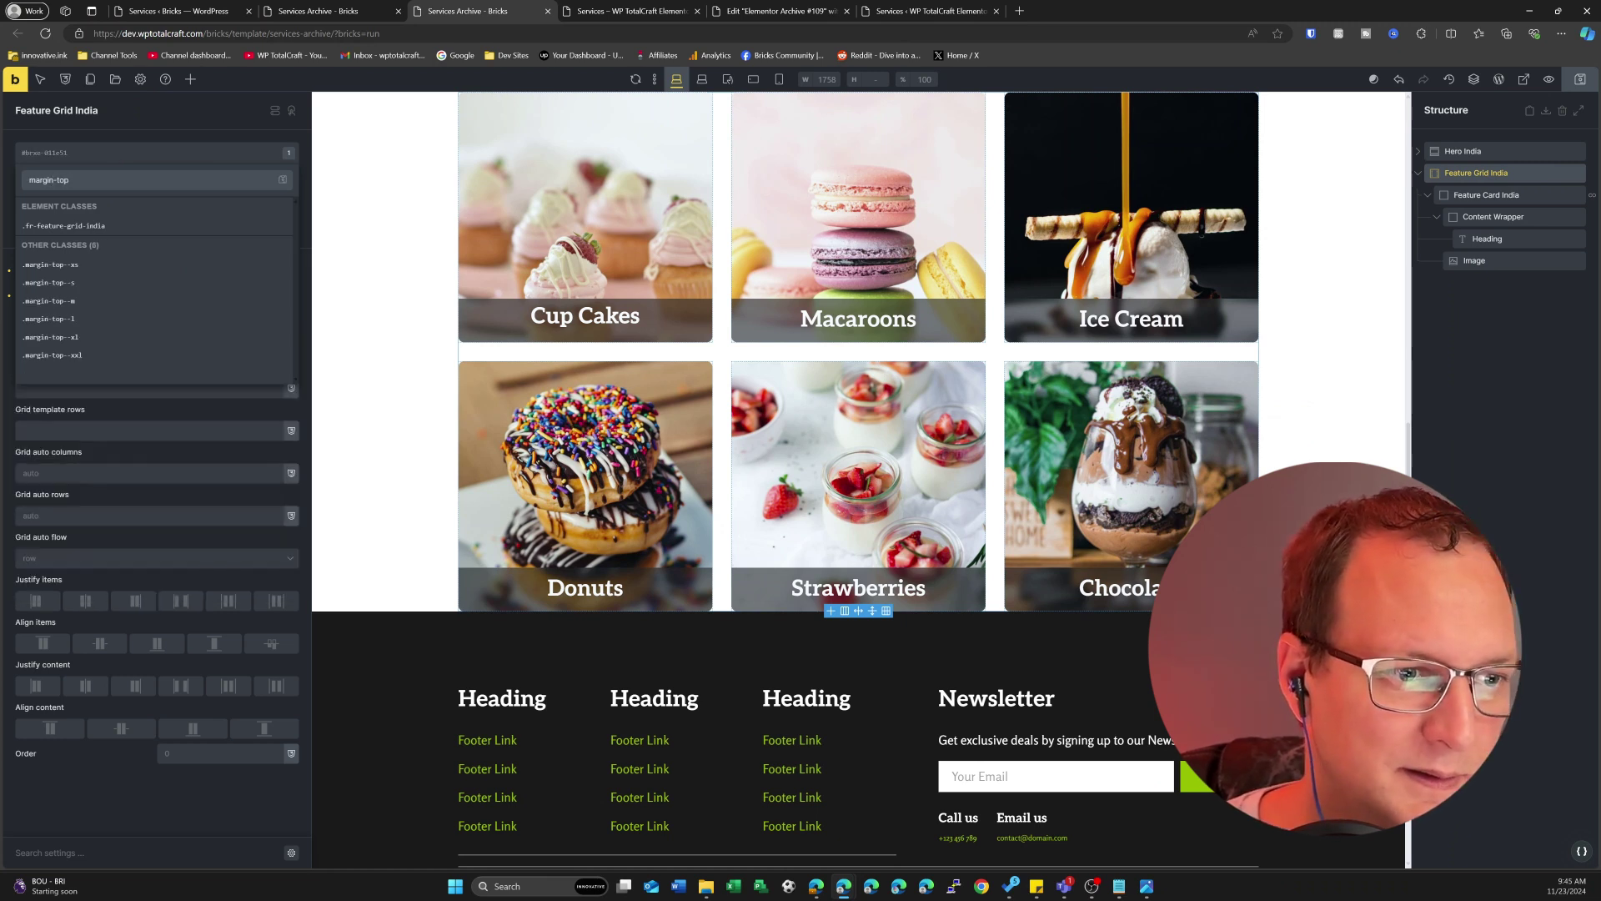
click(62, 319)
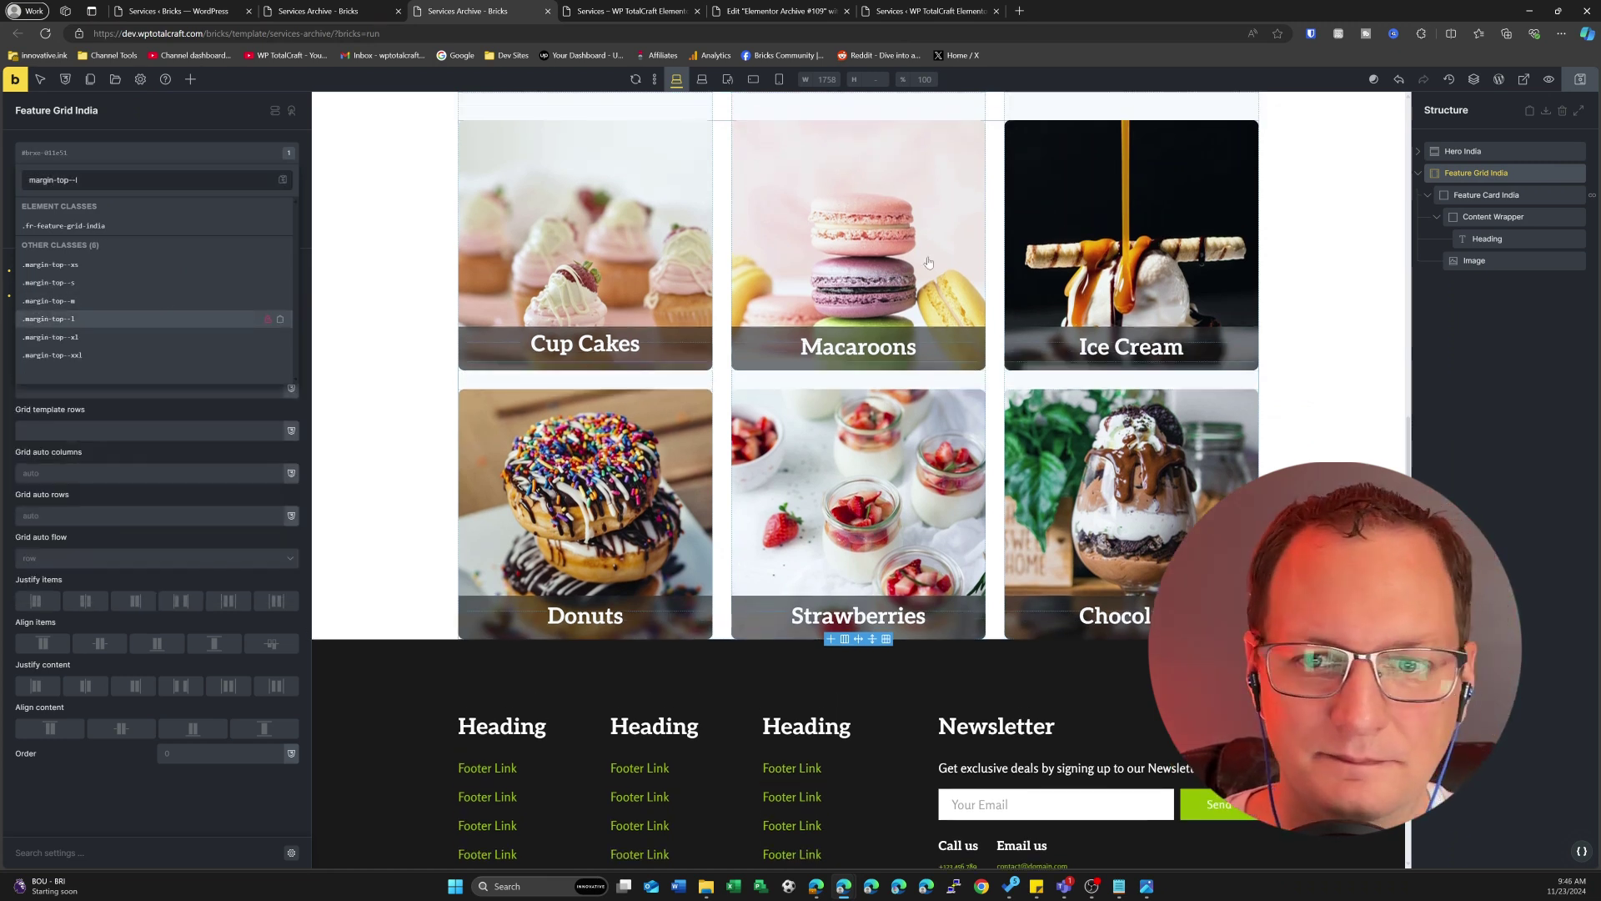
scroll(932, 264, up, 3)
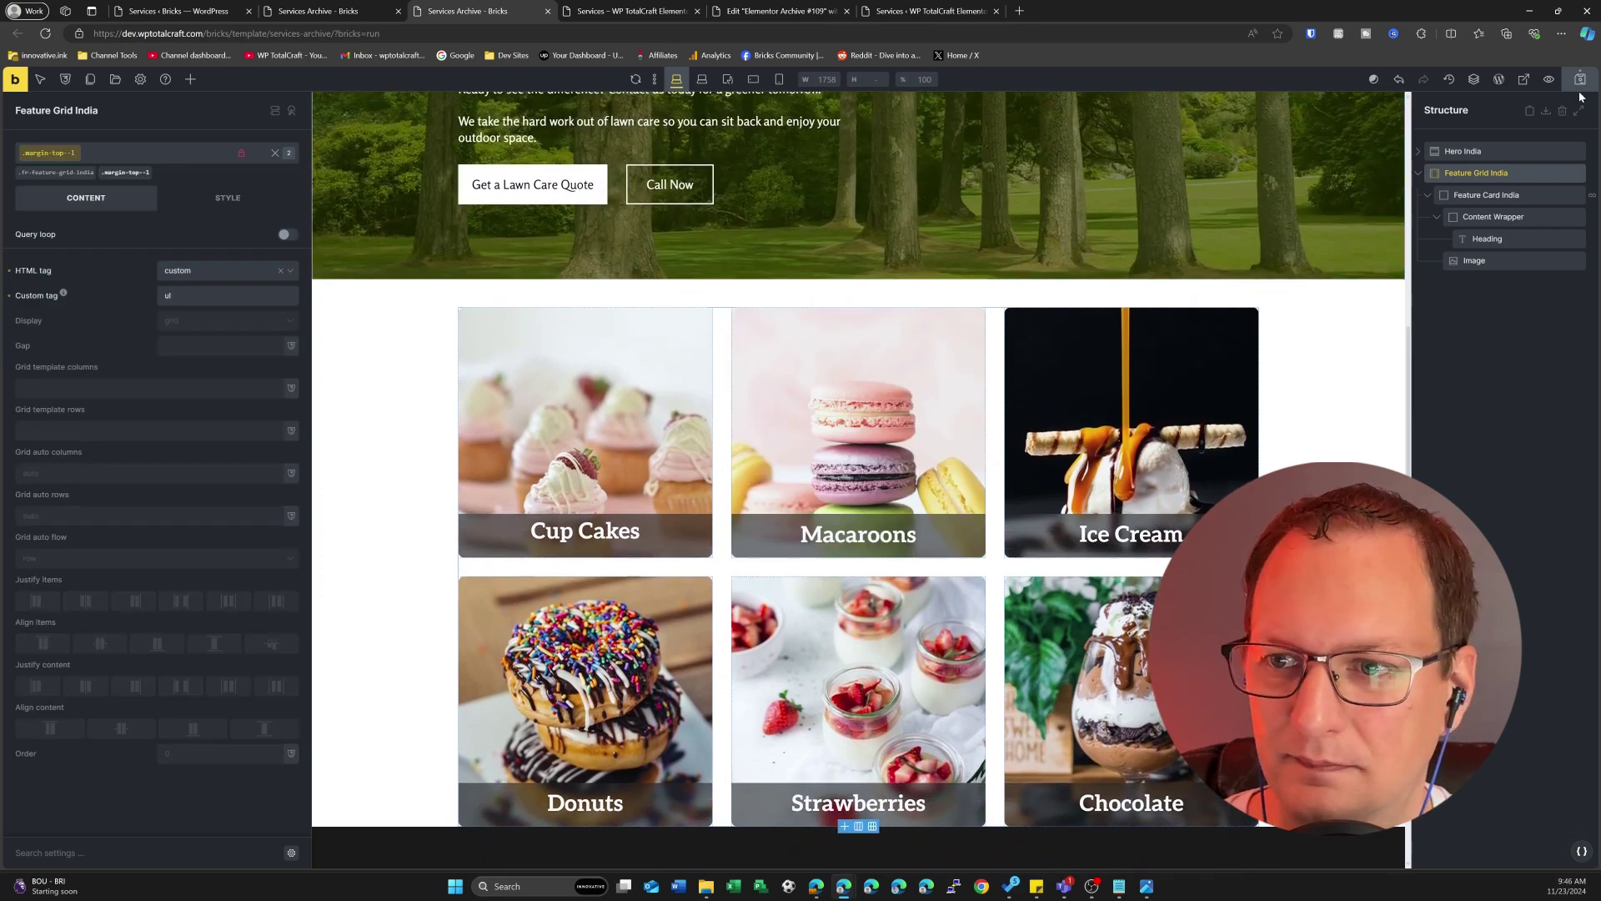
click(1580, 84)
click(317, 11)
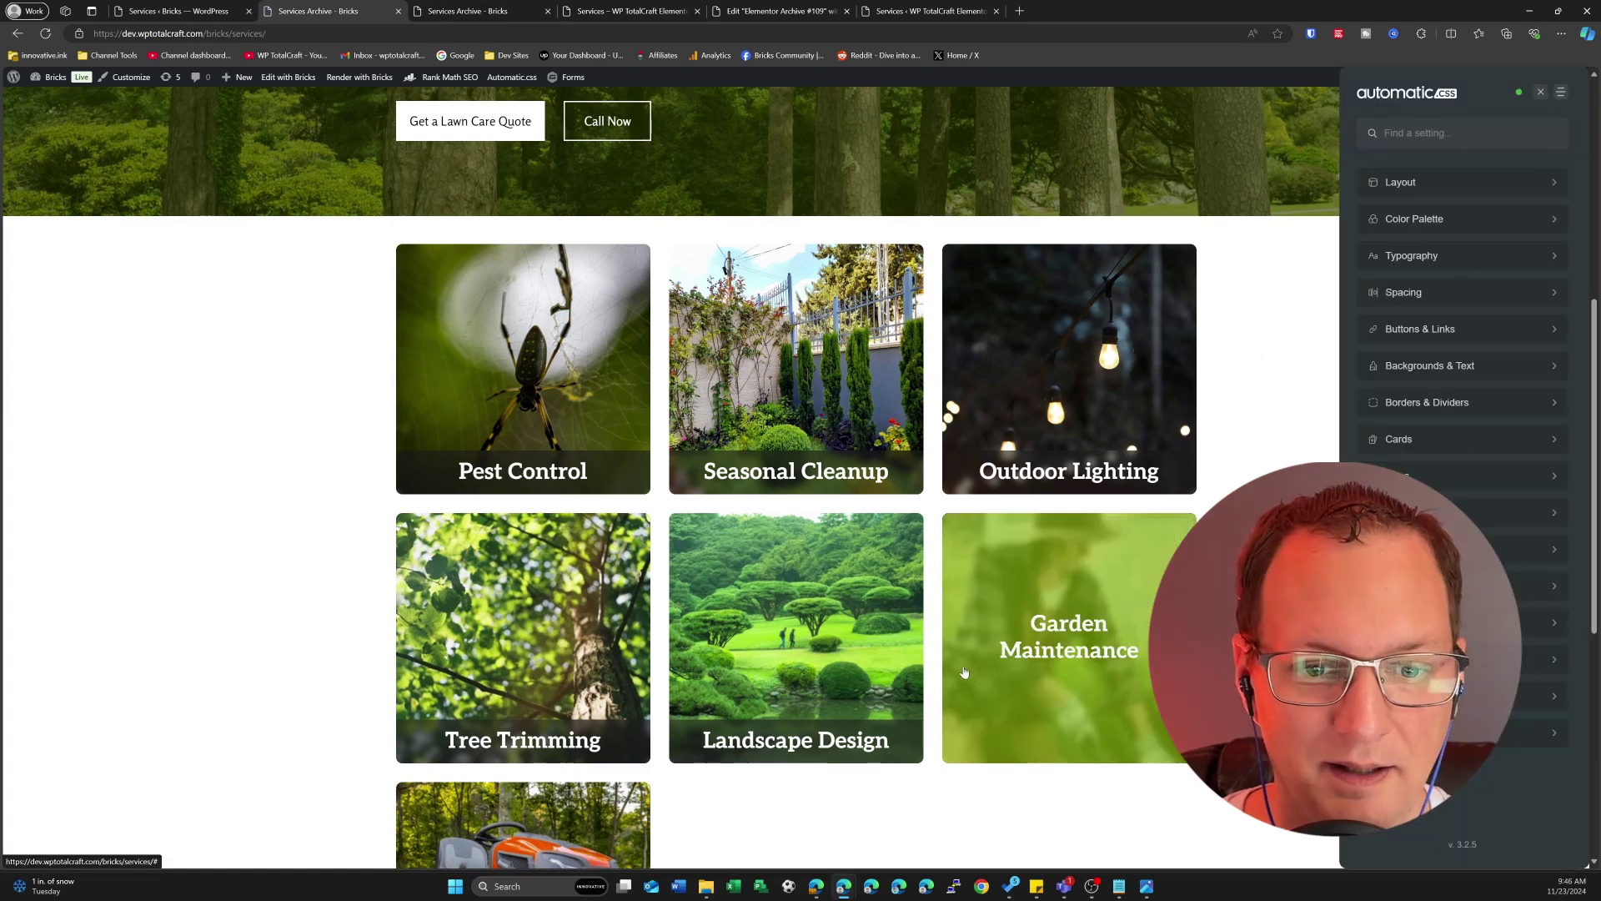
Step: Scroll the live Services page to check the new space above the seven service cards
scroll(370, 586, down, 1)
scroll(370, 587, down, 1)
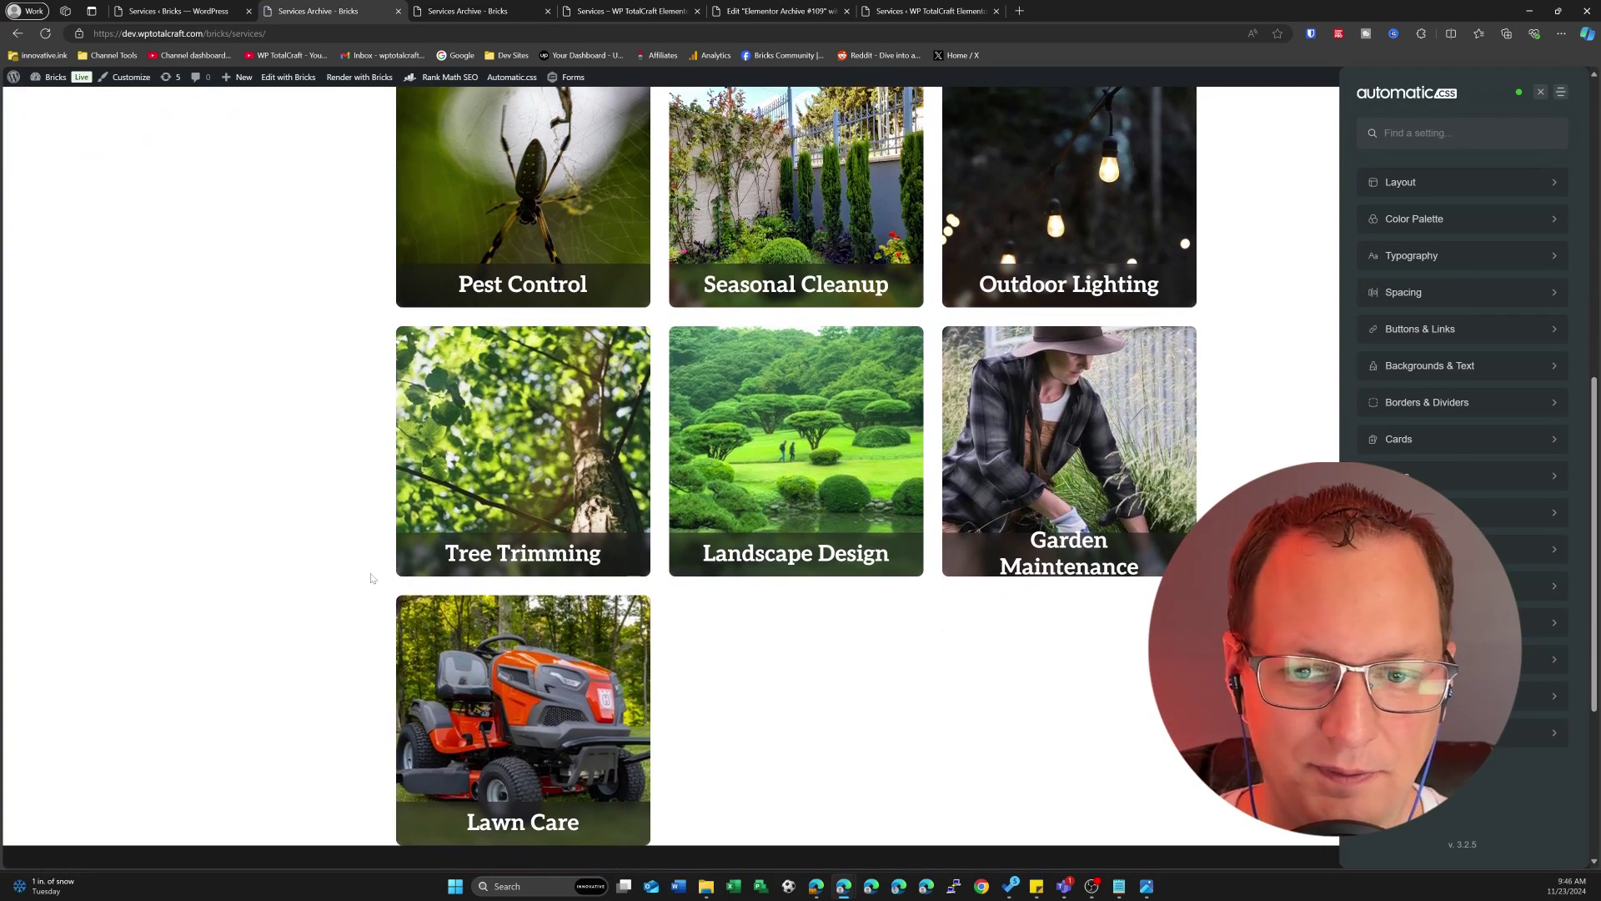
scroll(508, 544, up, 1)
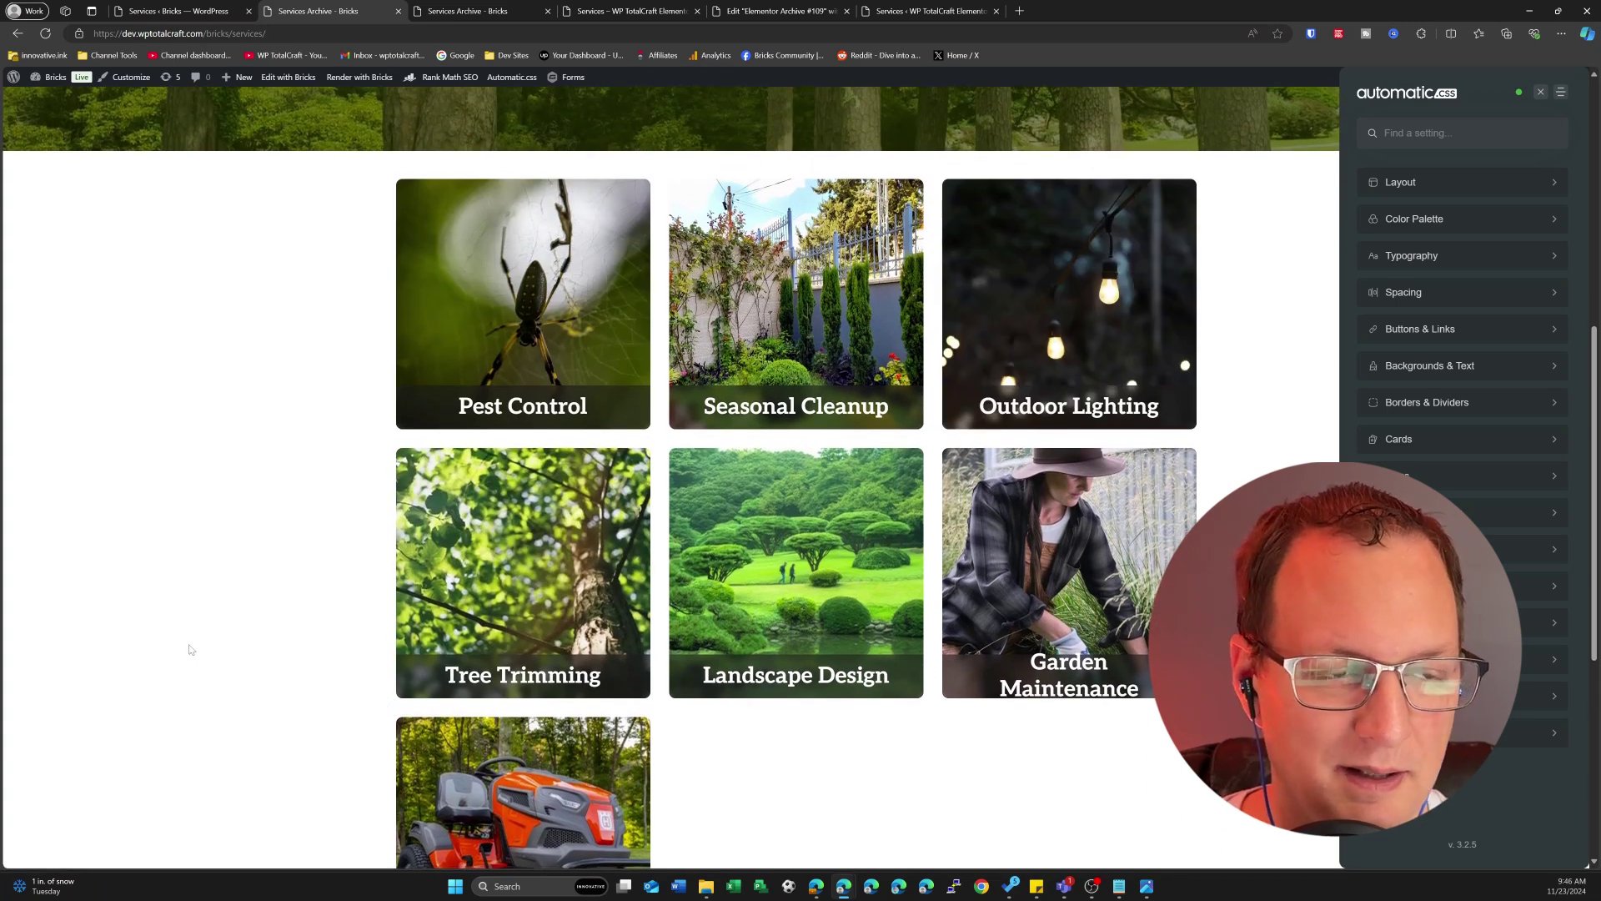
scroll(192, 649, down, 1)
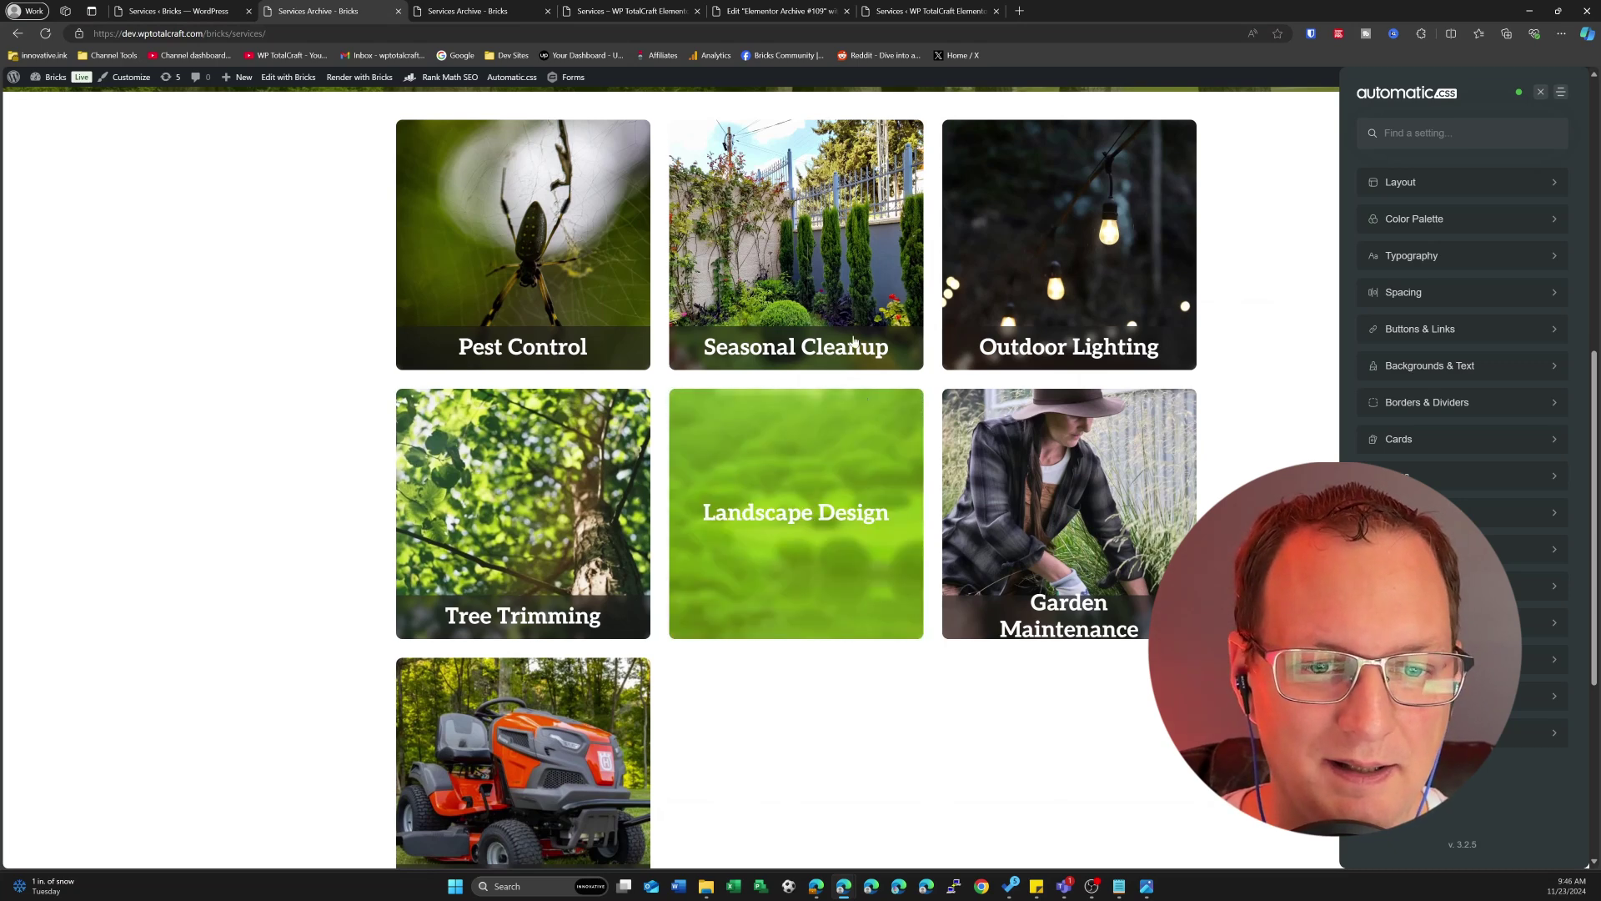
Step: Switch to the Elementor Archive #109 editor and scroll past its empty Loop Grid to the pricing plans
click(932, 12)
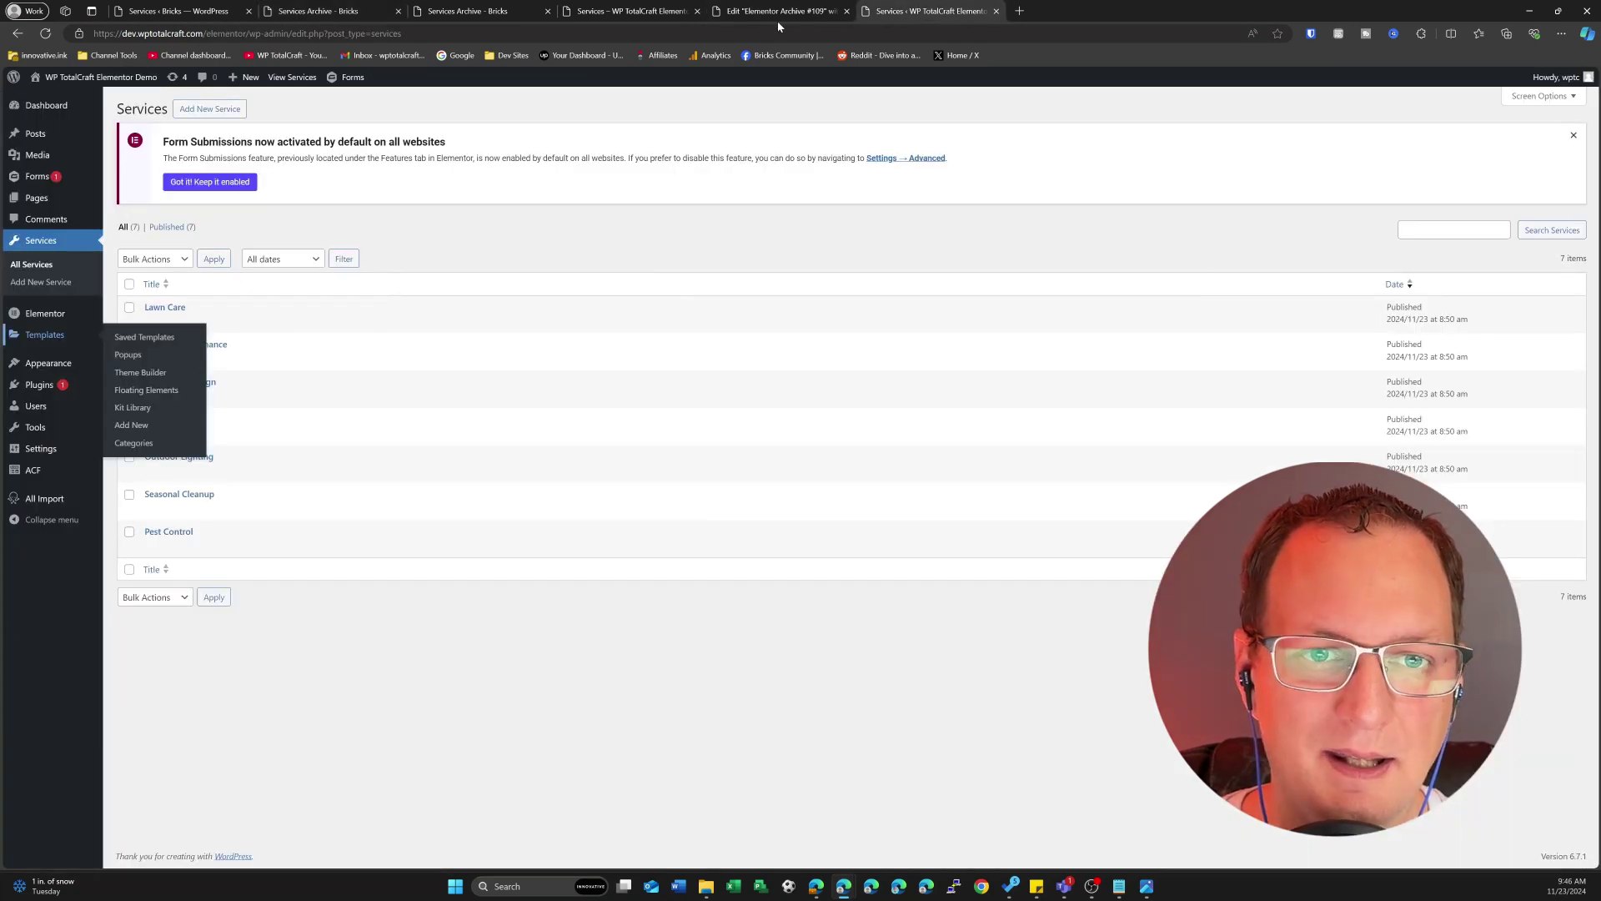
click(778, 12)
scroll(678, 397, up, 4)
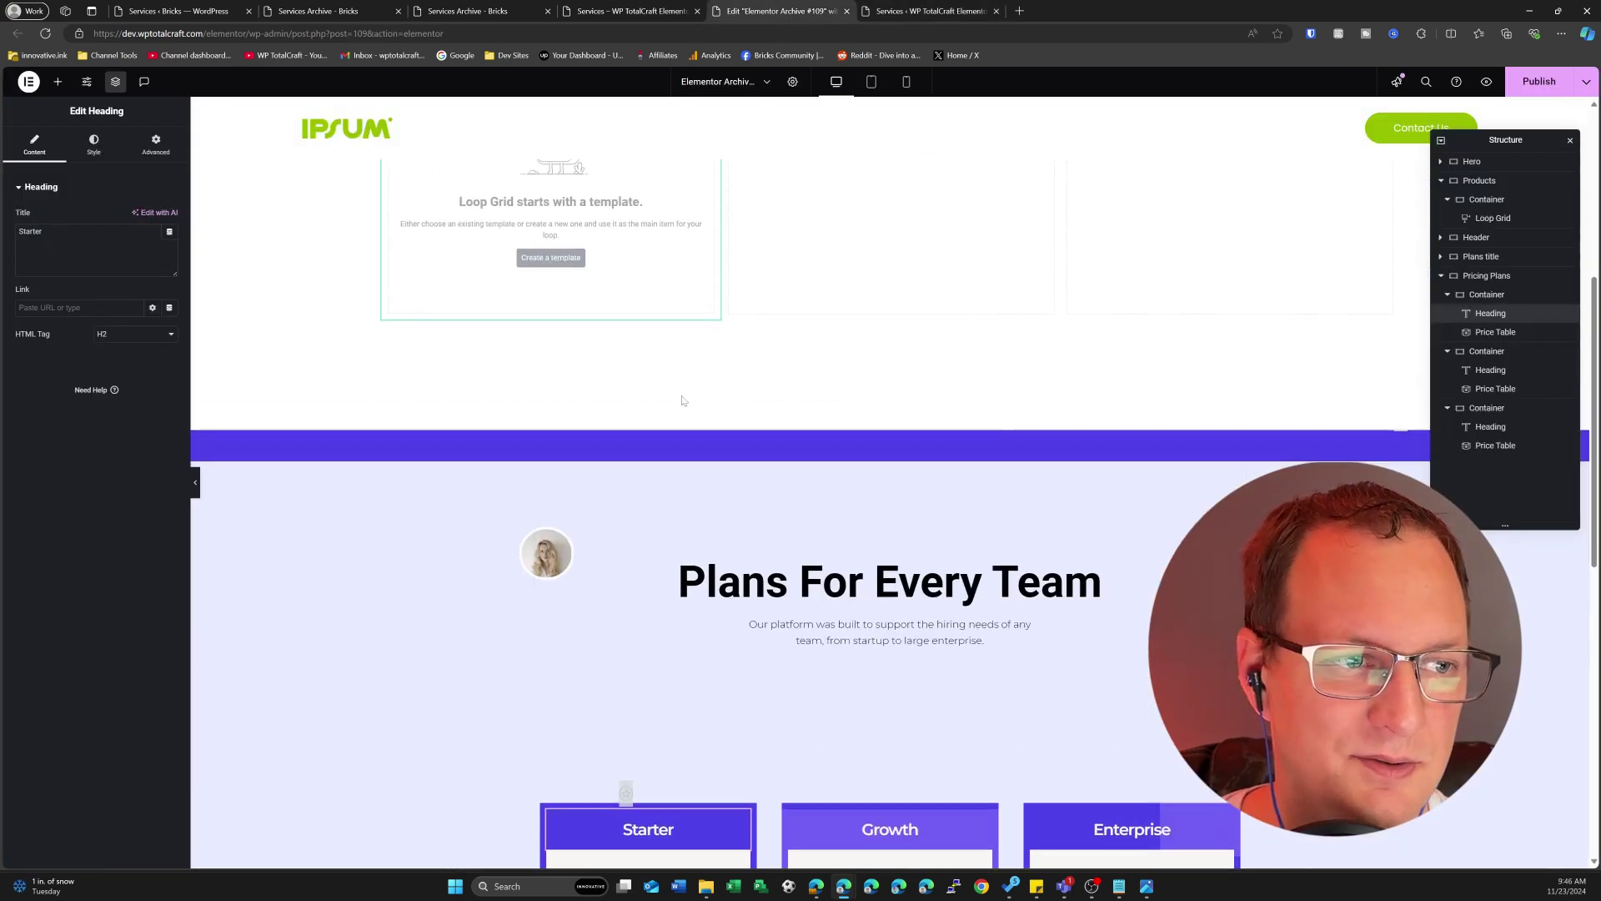
scroll(639, 315, up, 1)
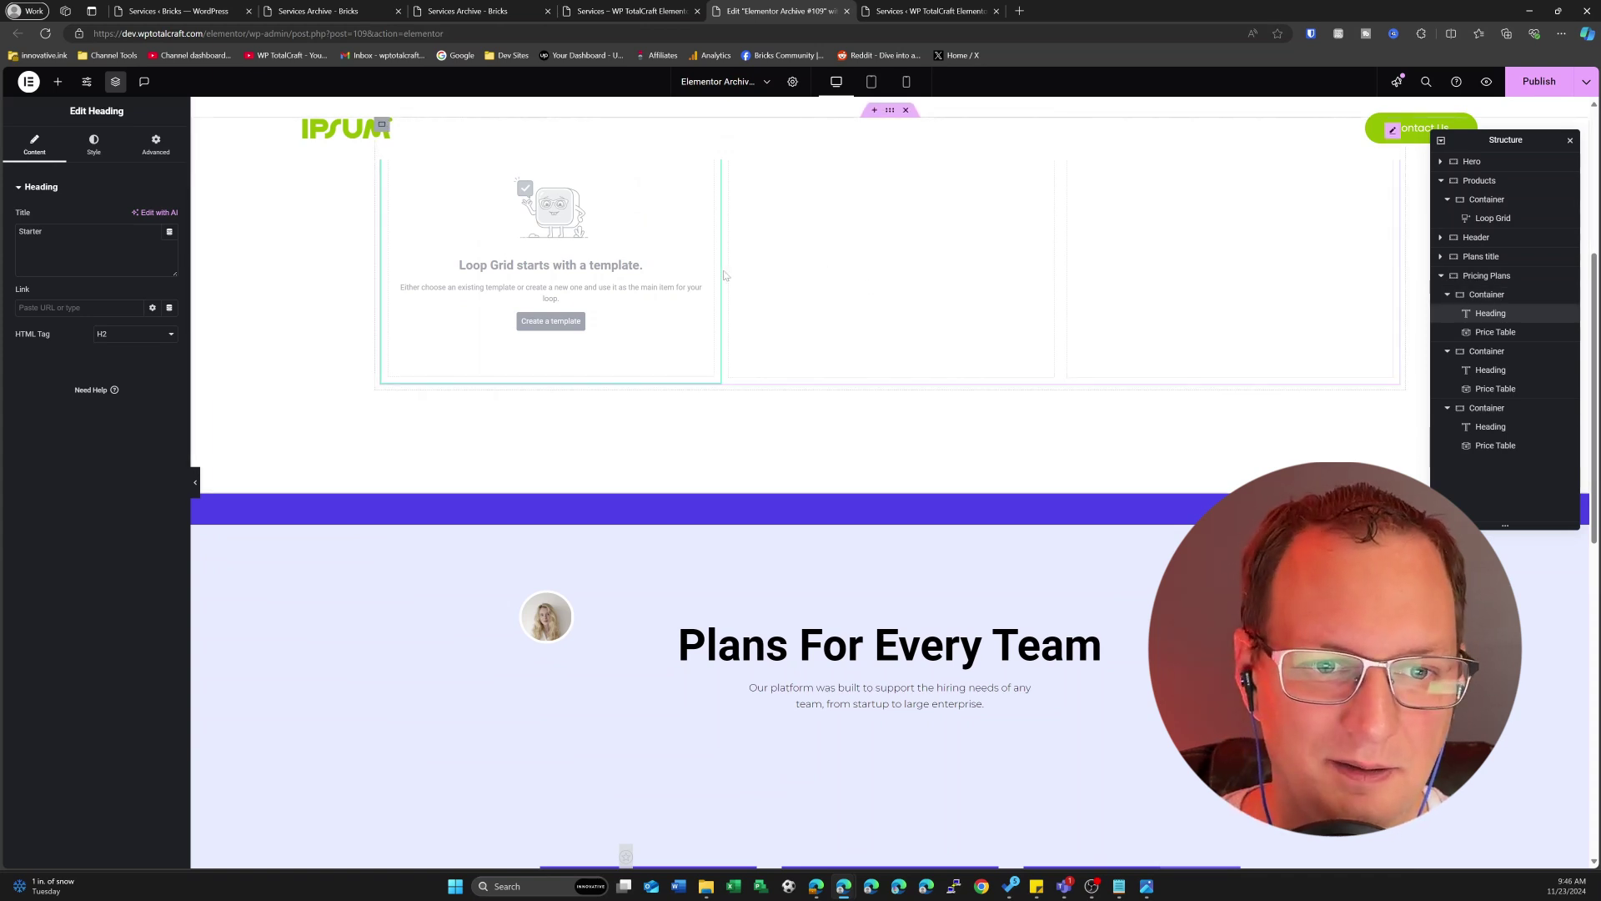
scroll(518, 246, up, 3)
scroll(518, 247, down, 2)
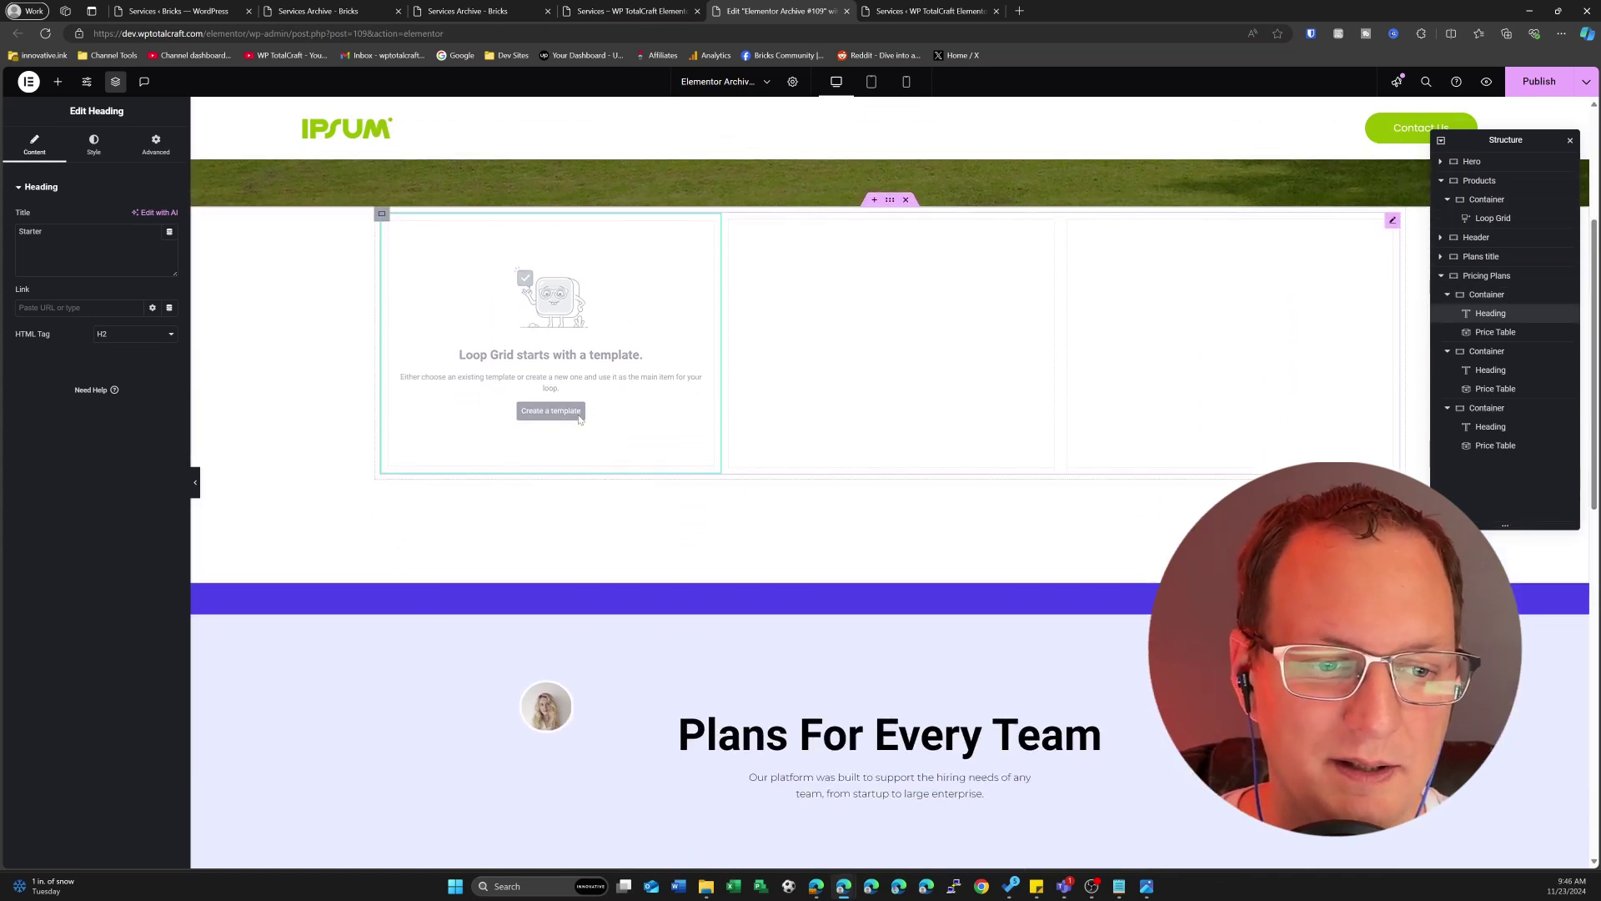
scroll(580, 420, down, 1)
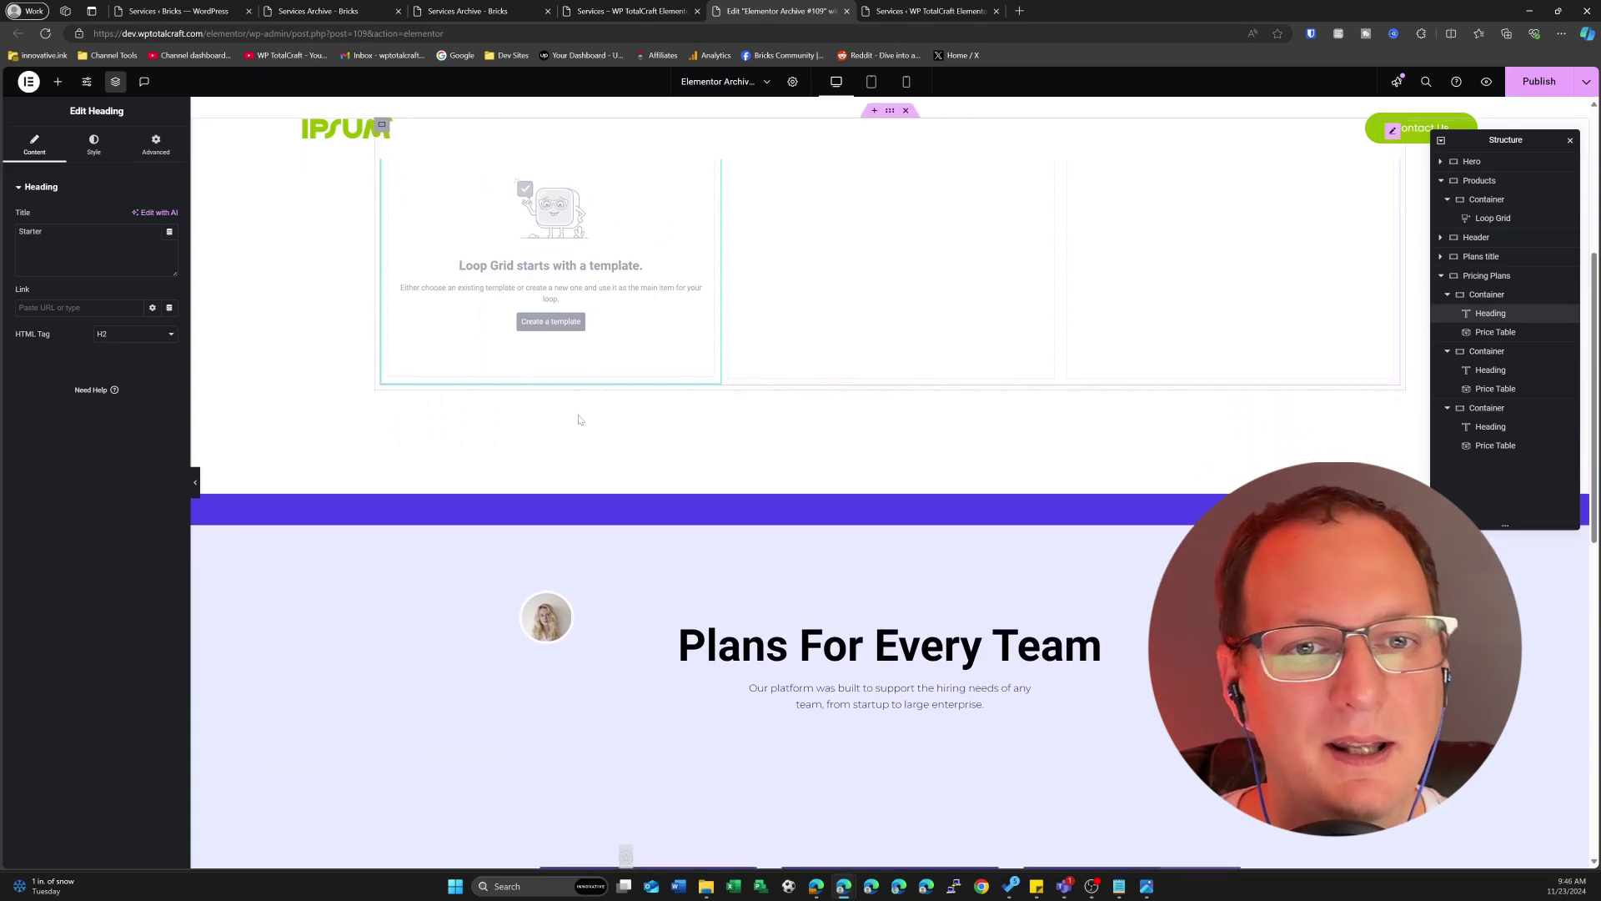
scroll(579, 419, down, 5)
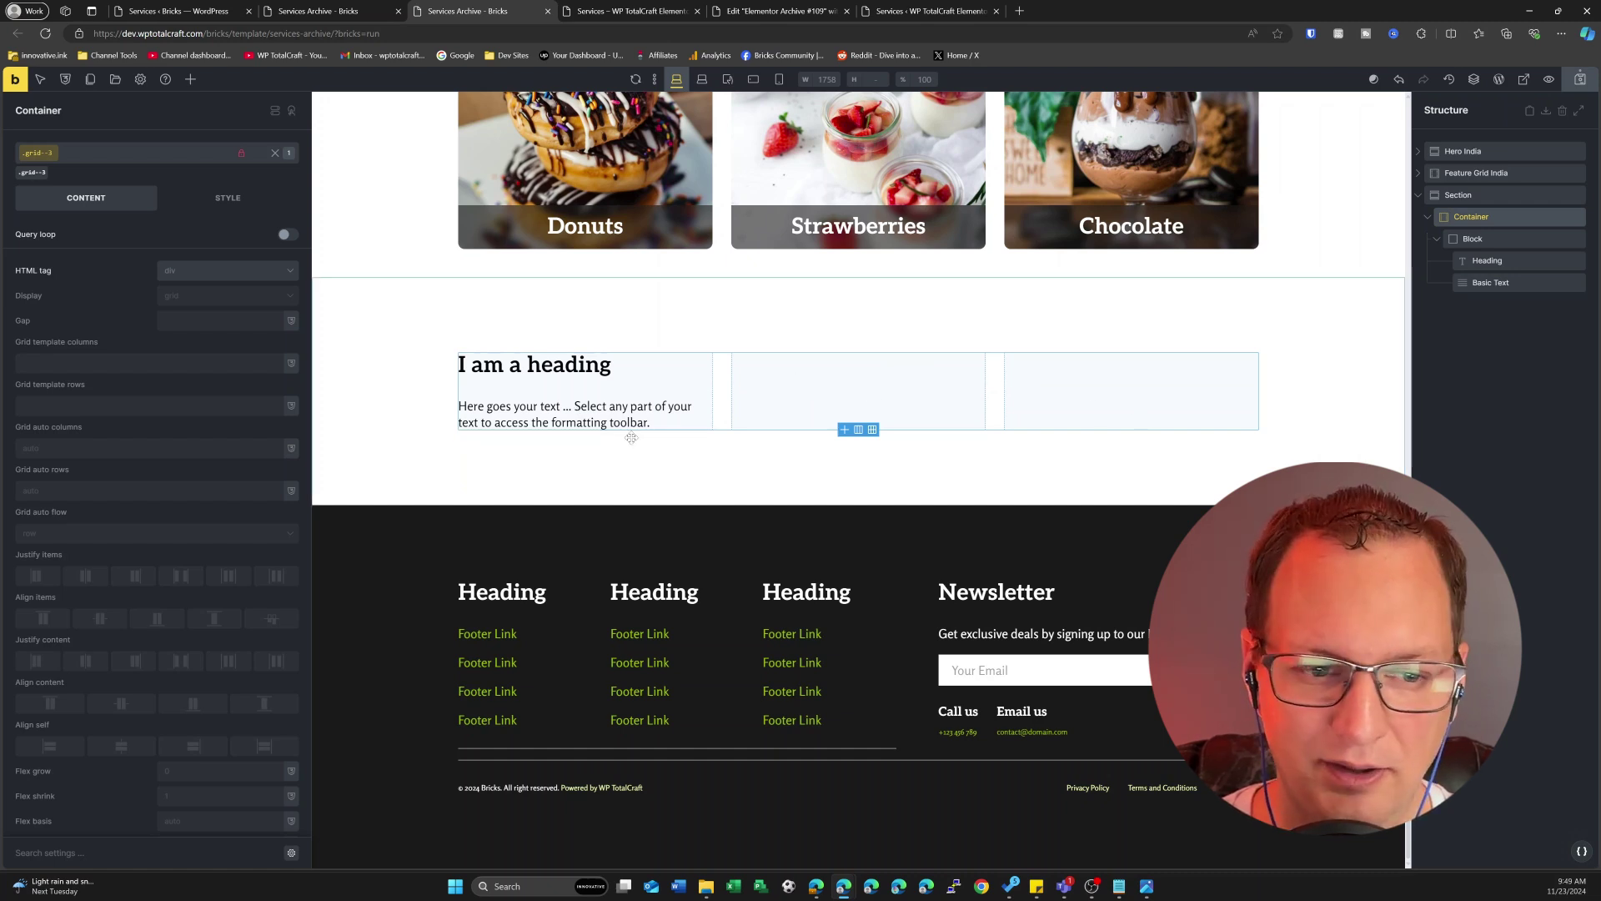
Step: Inspect the 'I am a heading' heading, the body text and their wrapping block below the dessert cards
click(1500, 262)
click(1498, 284)
click(1514, 267)
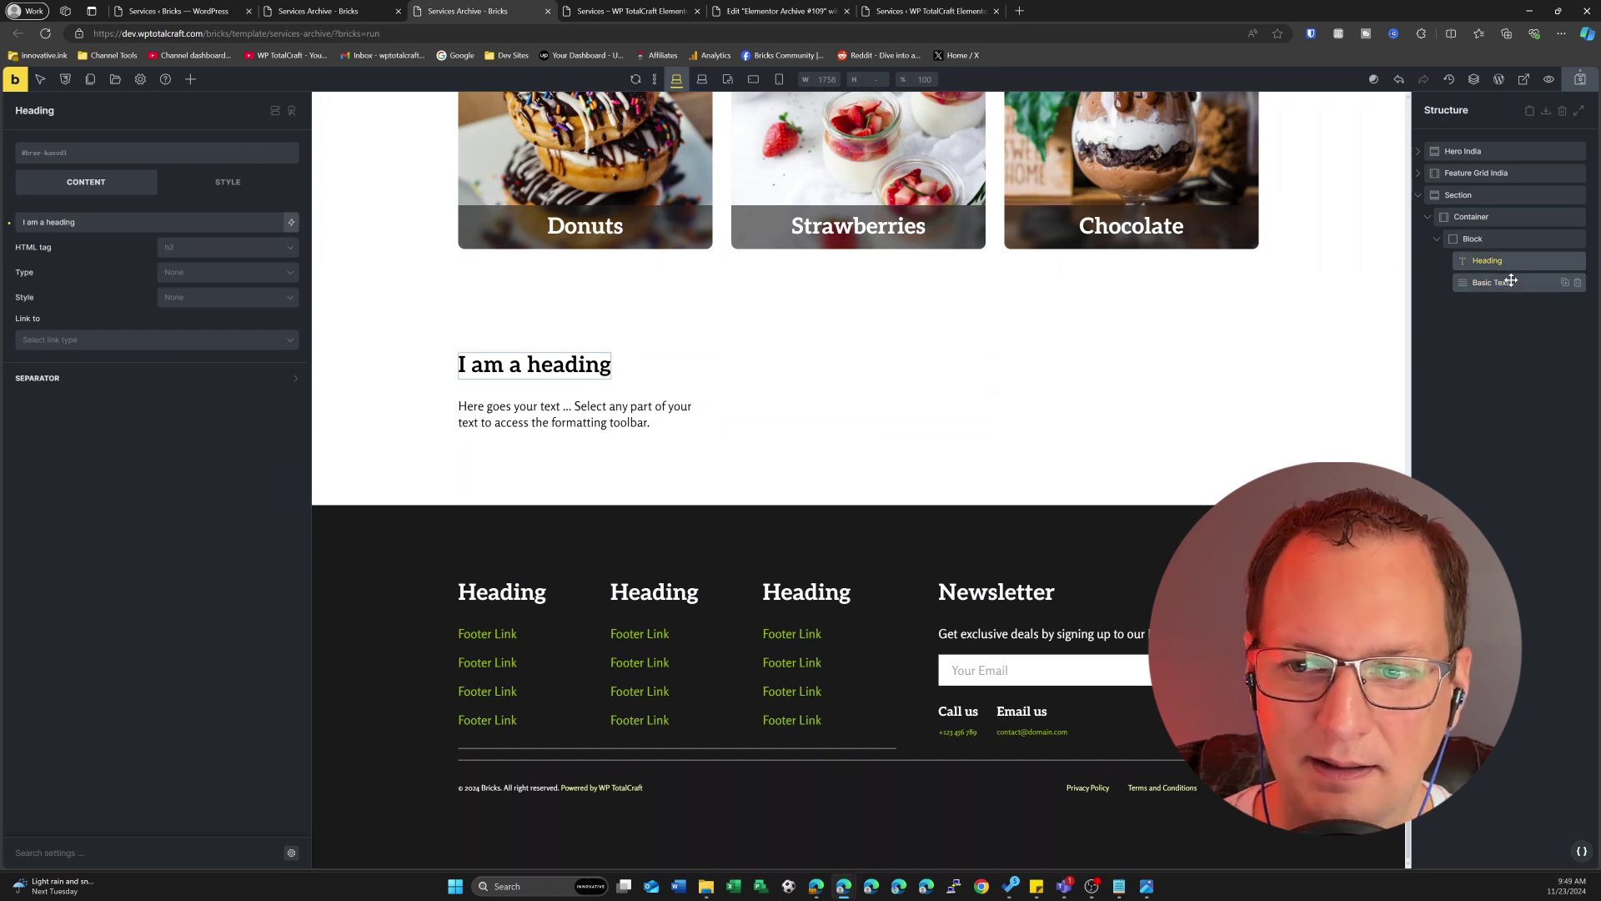
click(1513, 281)
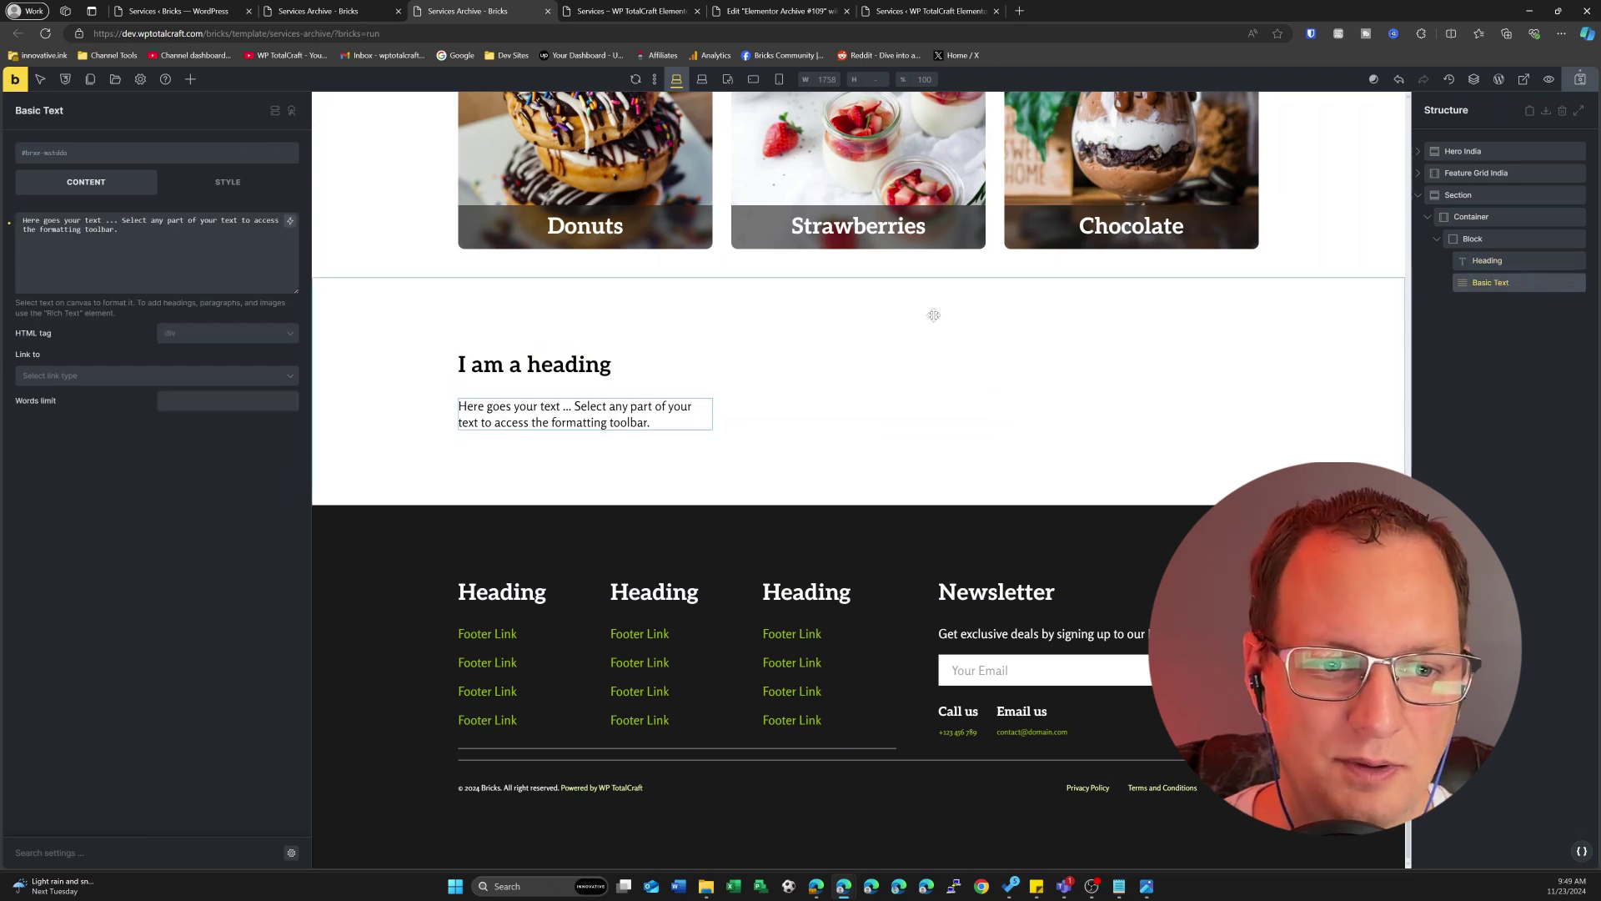
click(1495, 239)
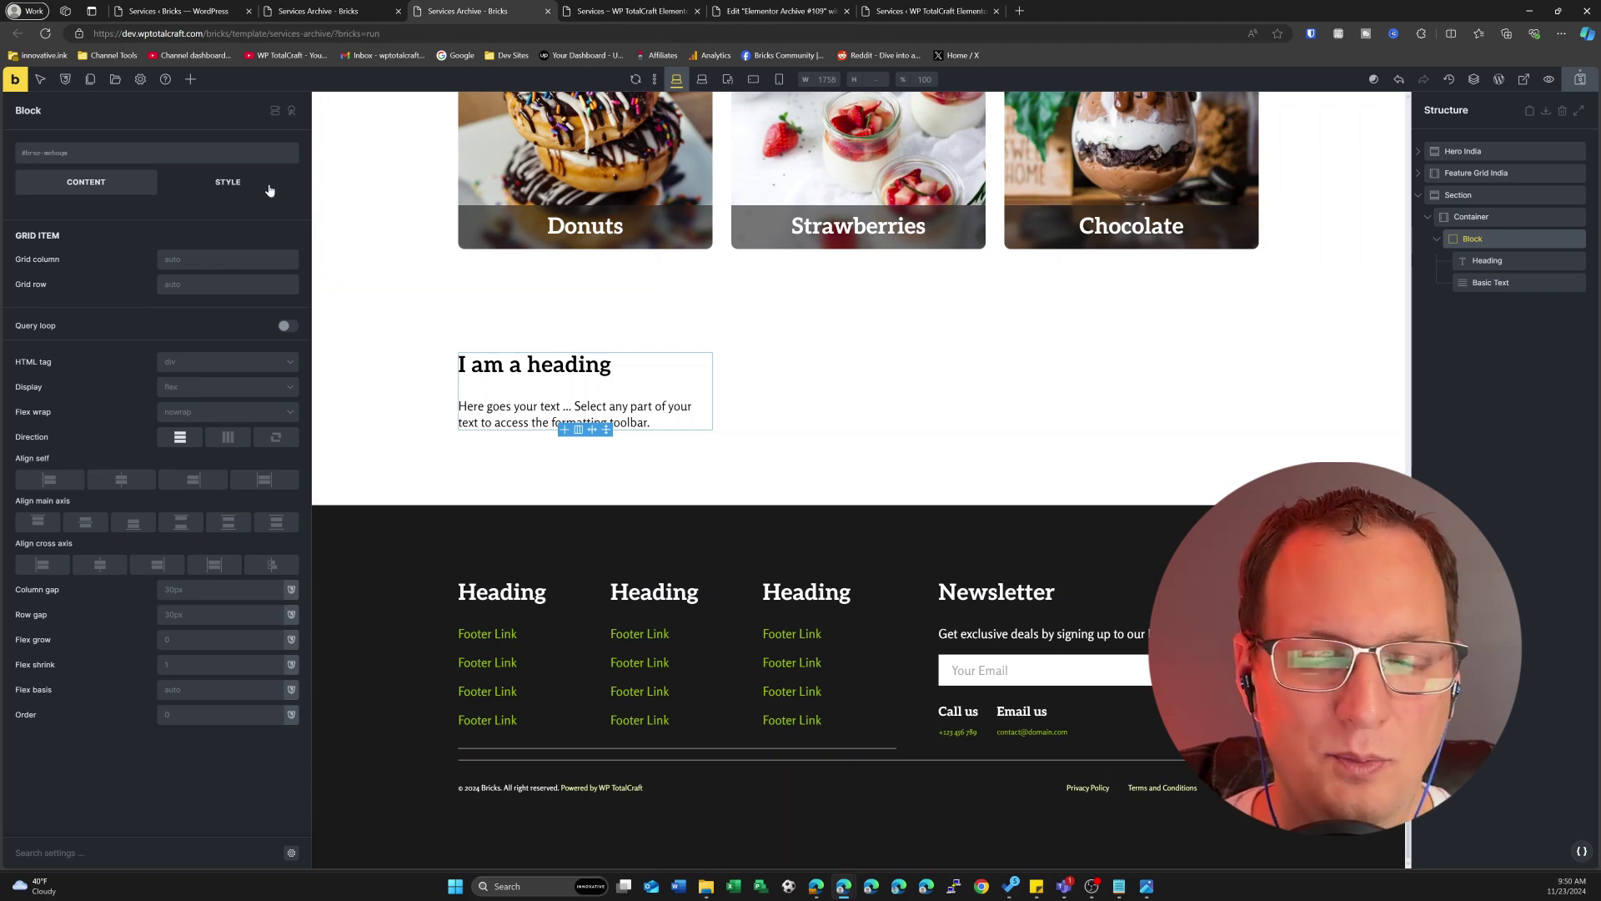
scroll(765, 233, up, 5)
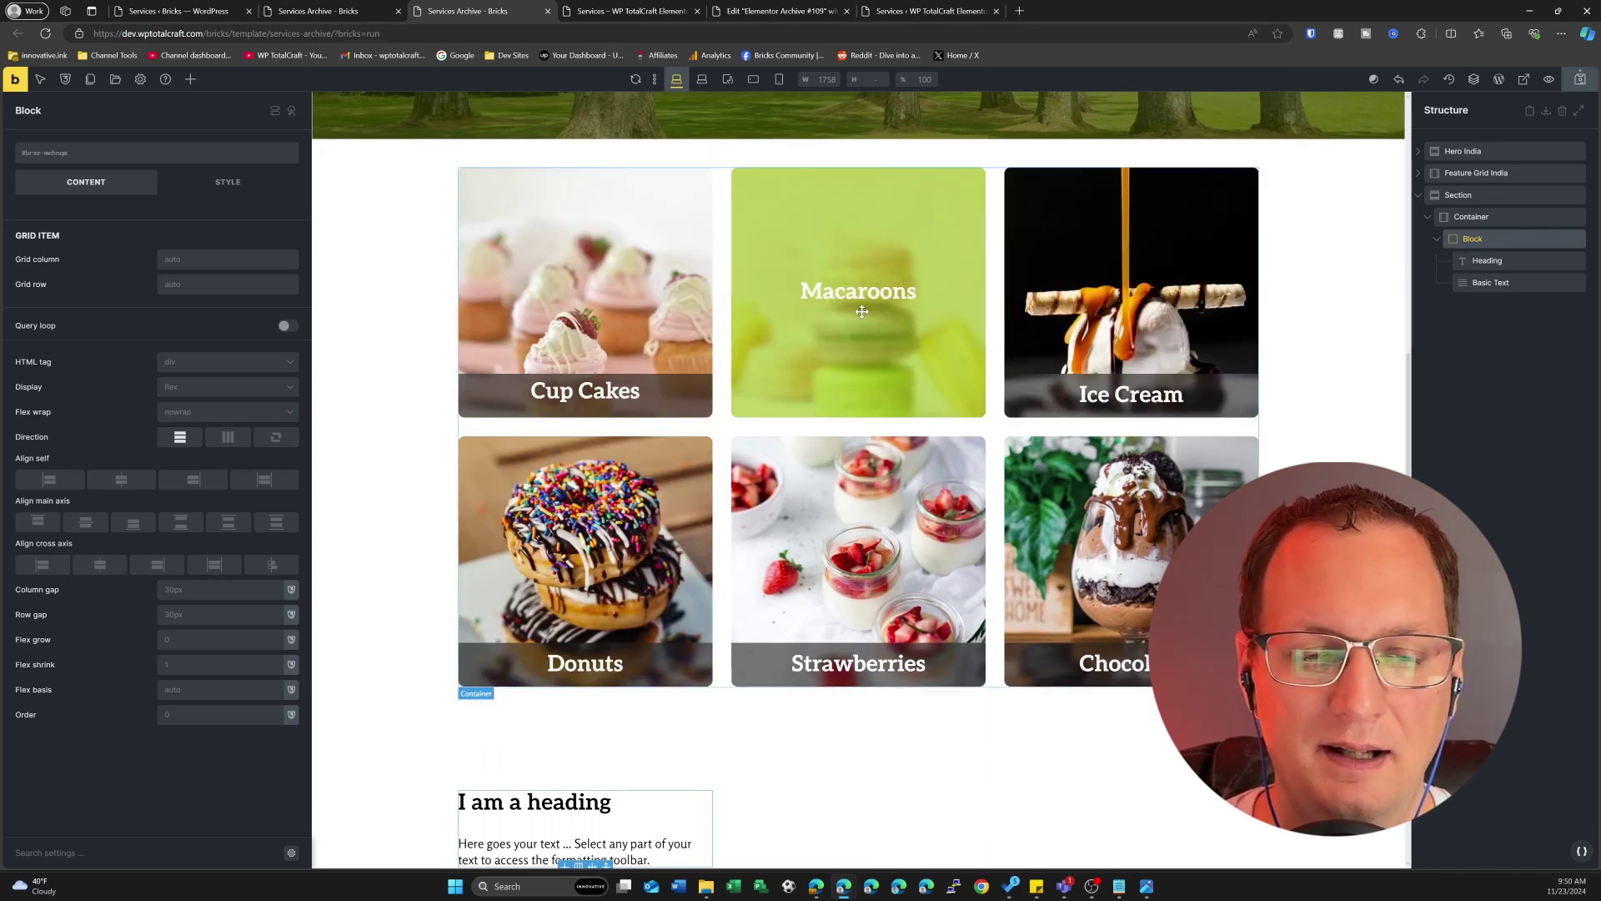
scroll(862, 312, down, 4)
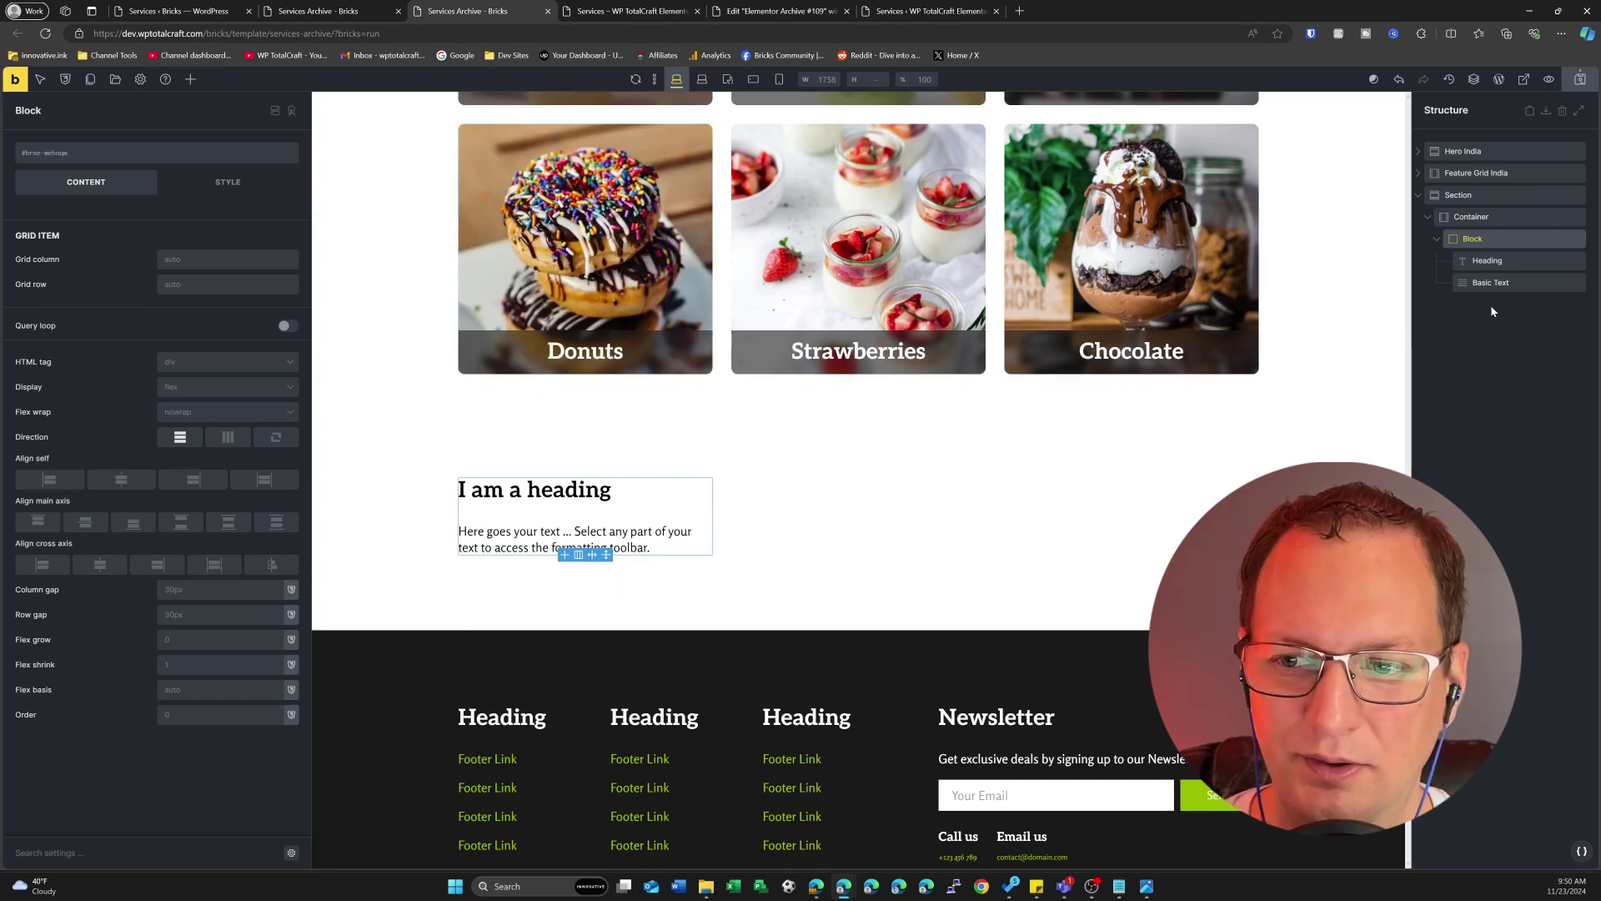
Step: Create the bg-test class and apply it to the heading-and-text block
click(181, 155)
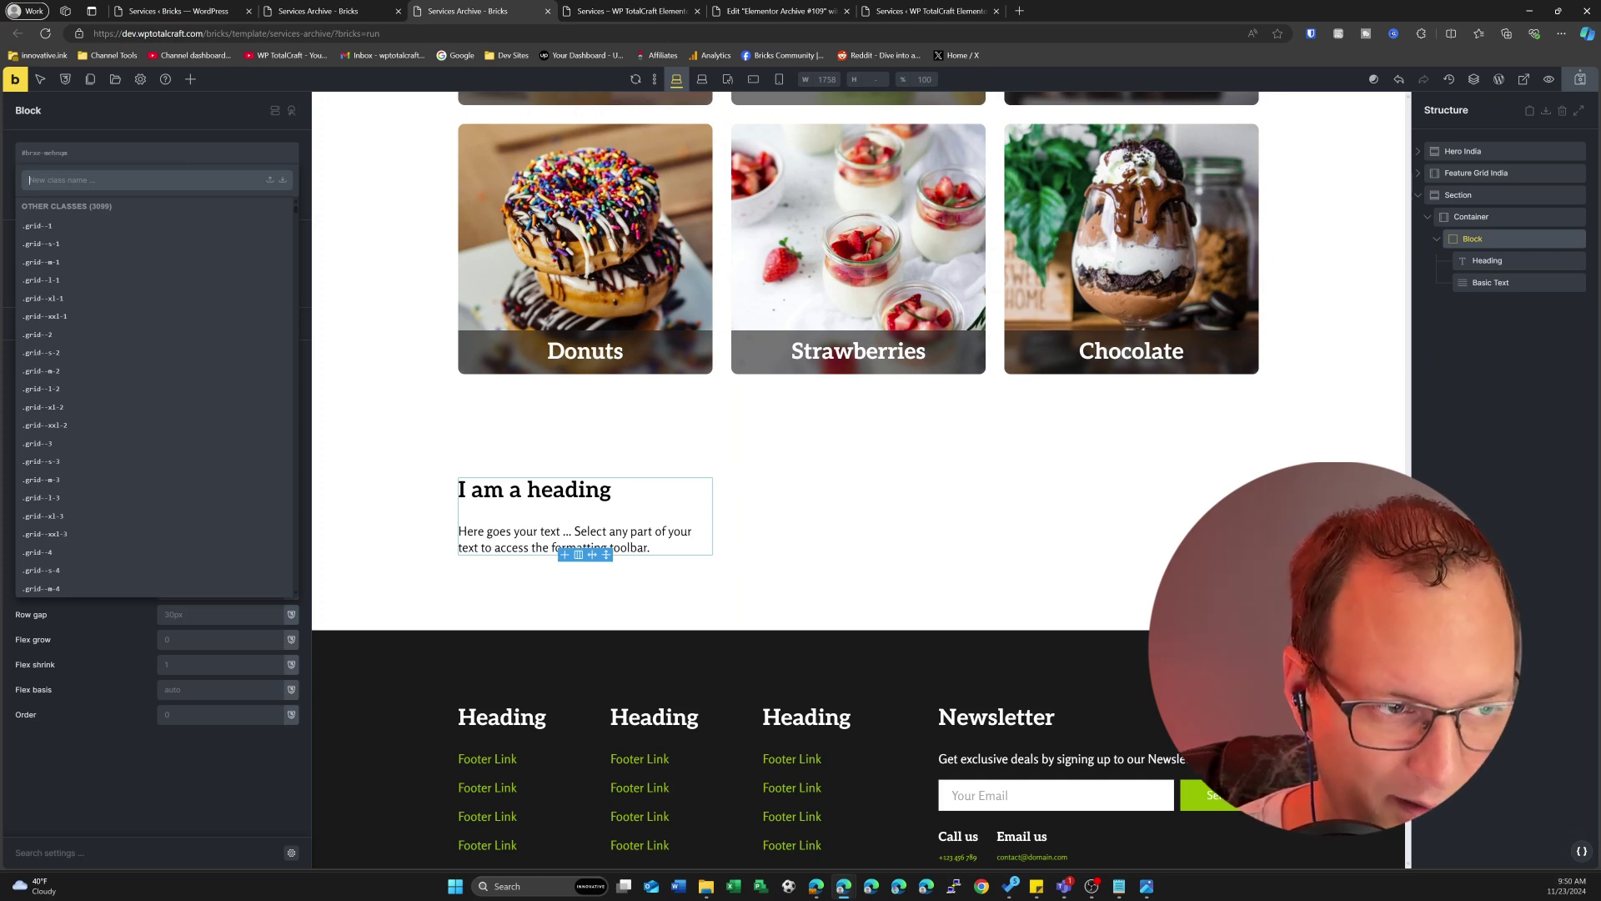
text(bg)
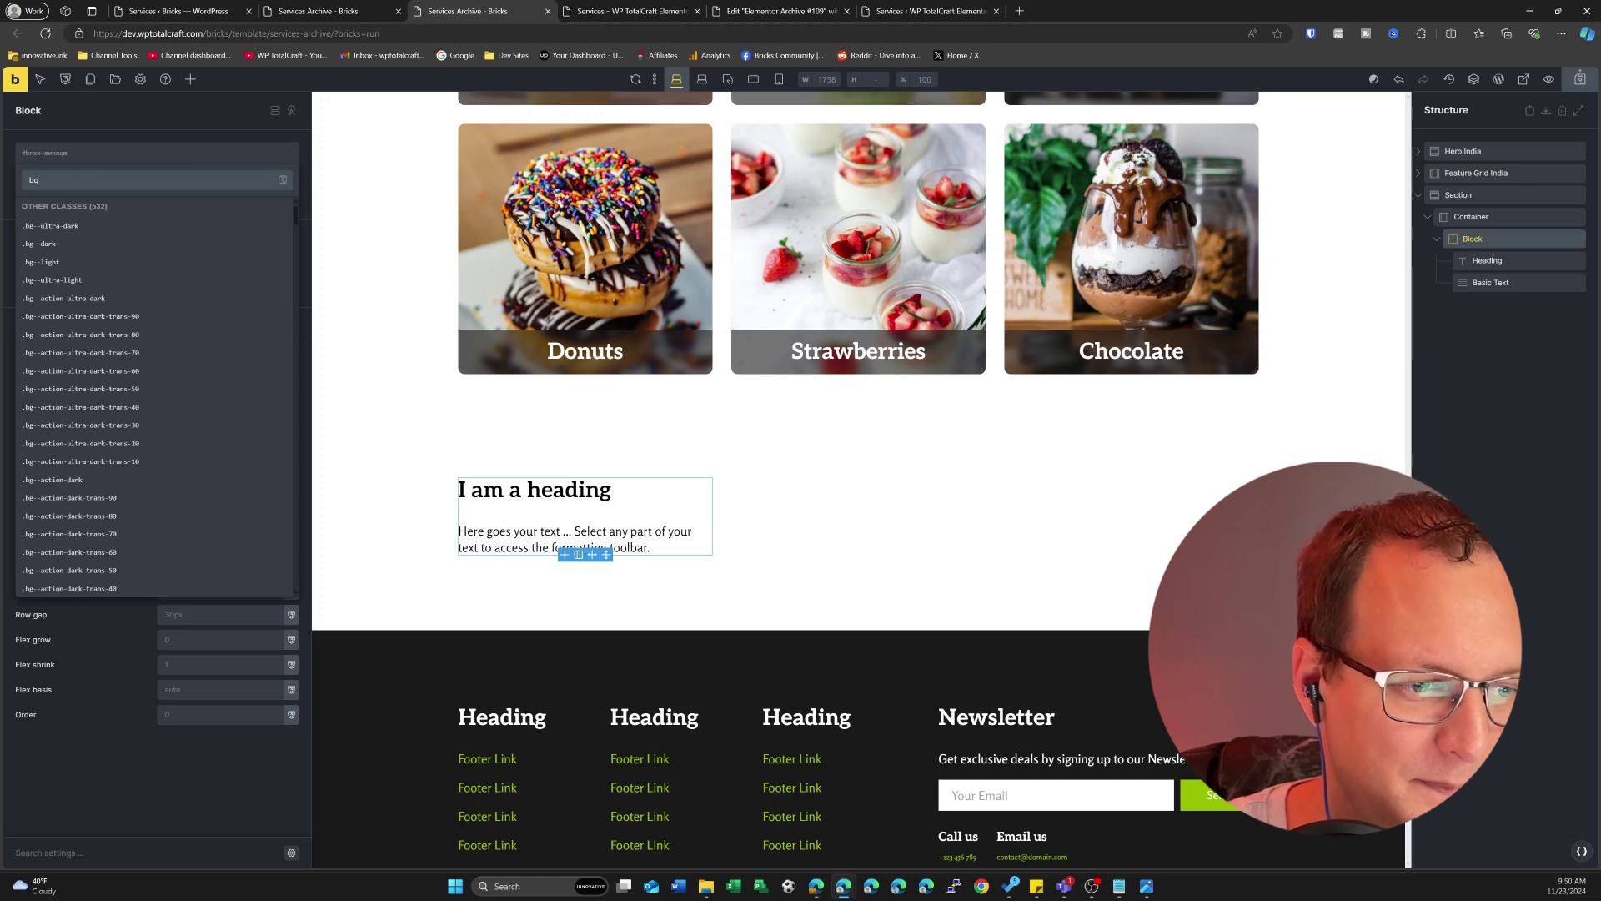
text(-test)
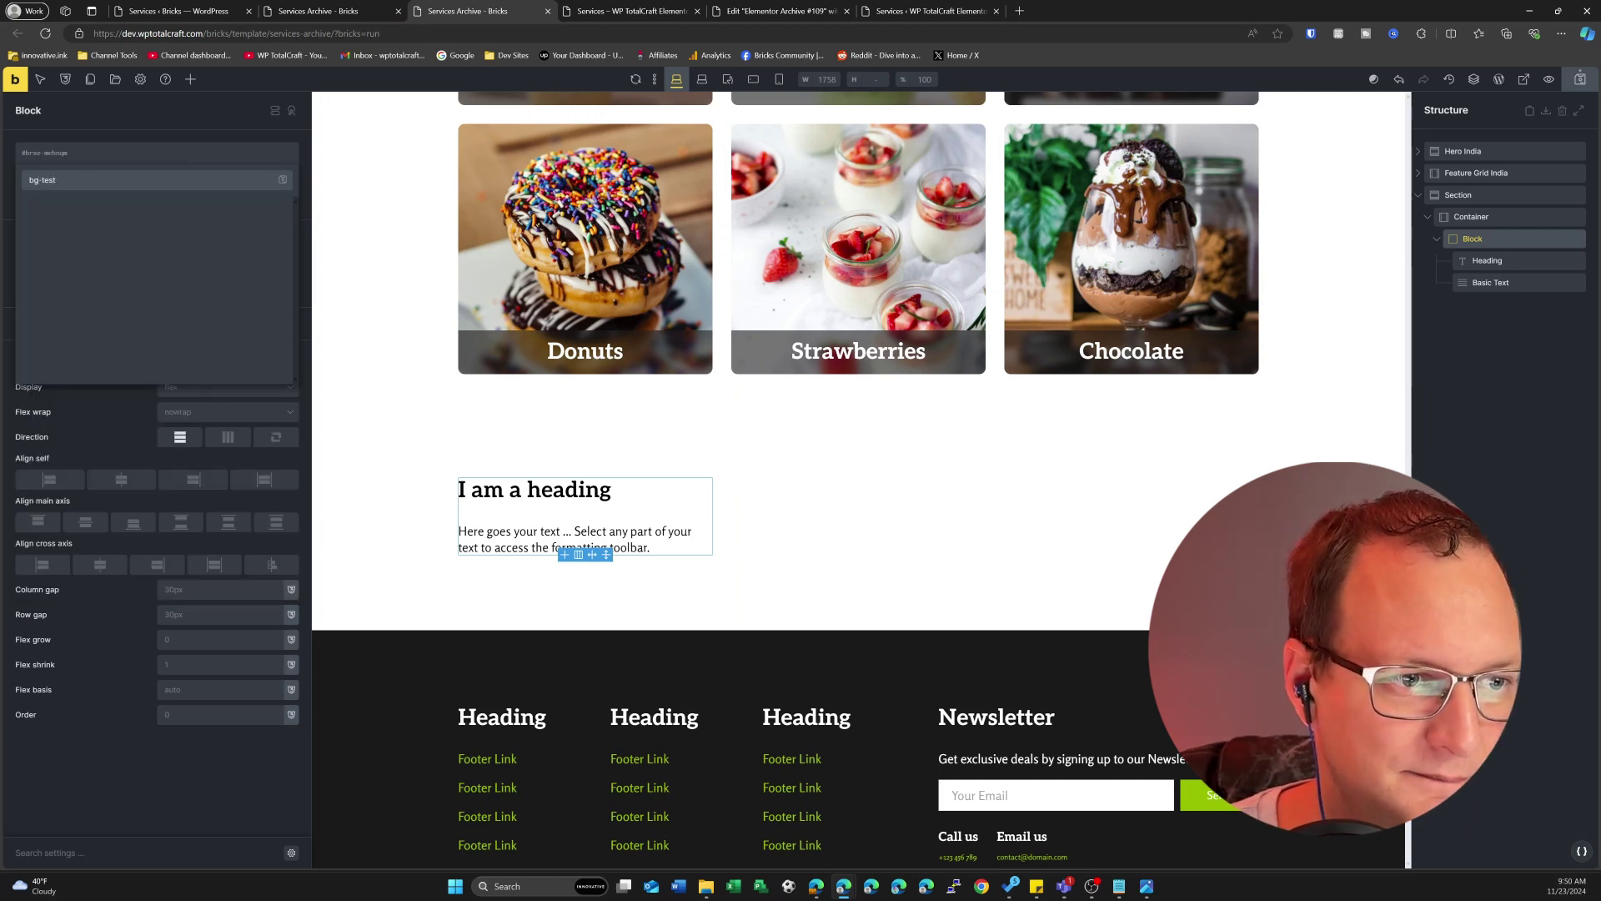
key(Return)
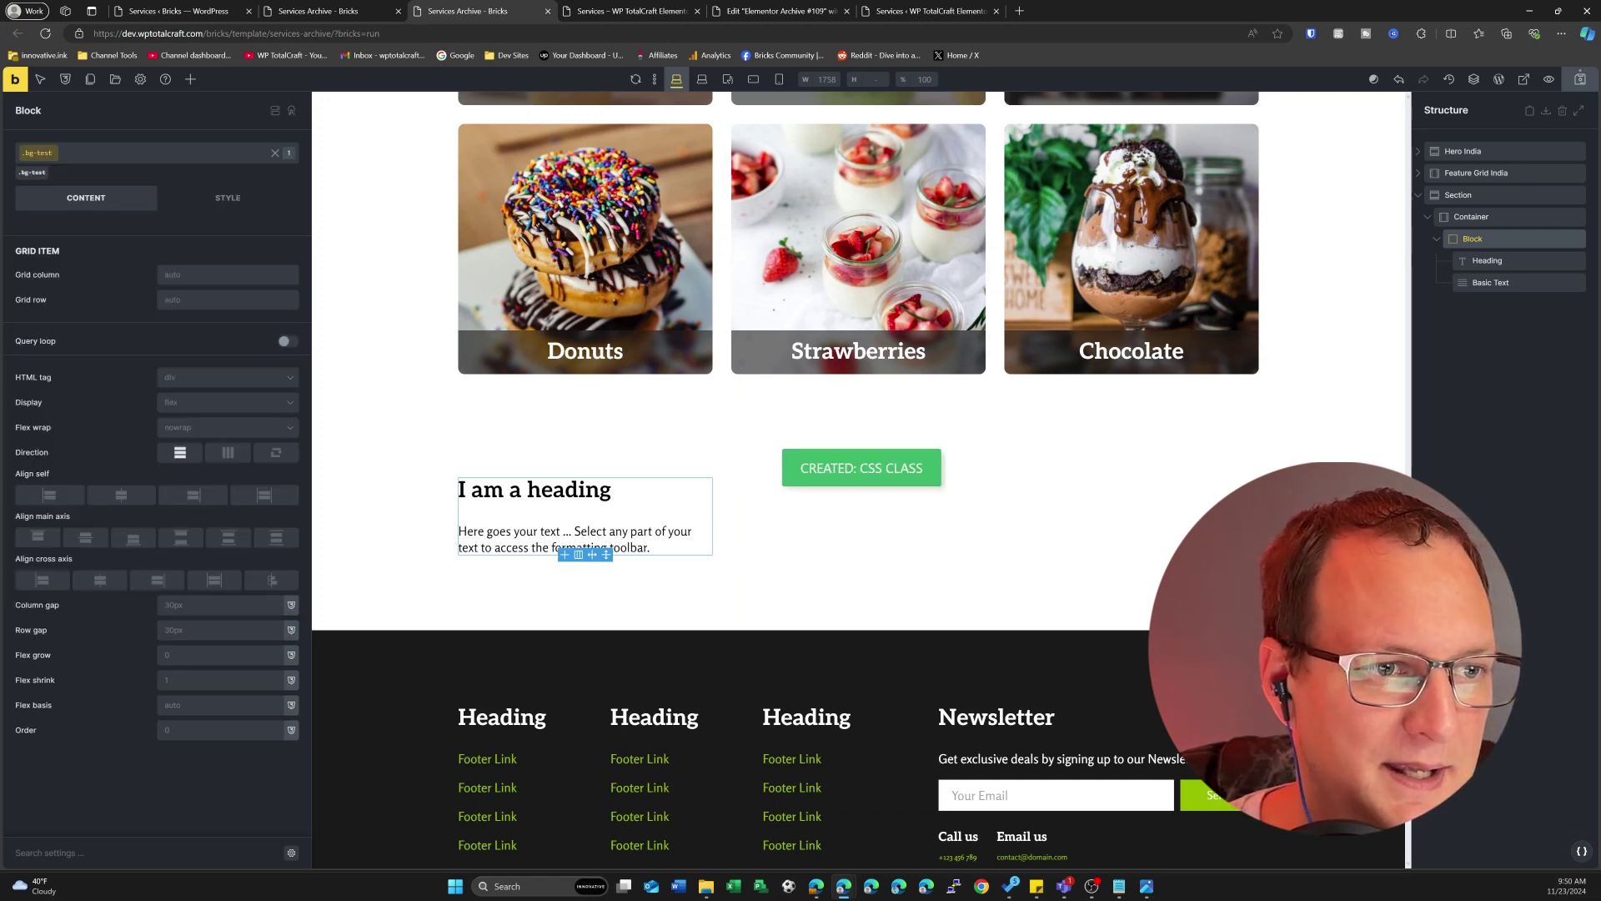
Step: Give the bg-test block a teal background colour
click(212, 200)
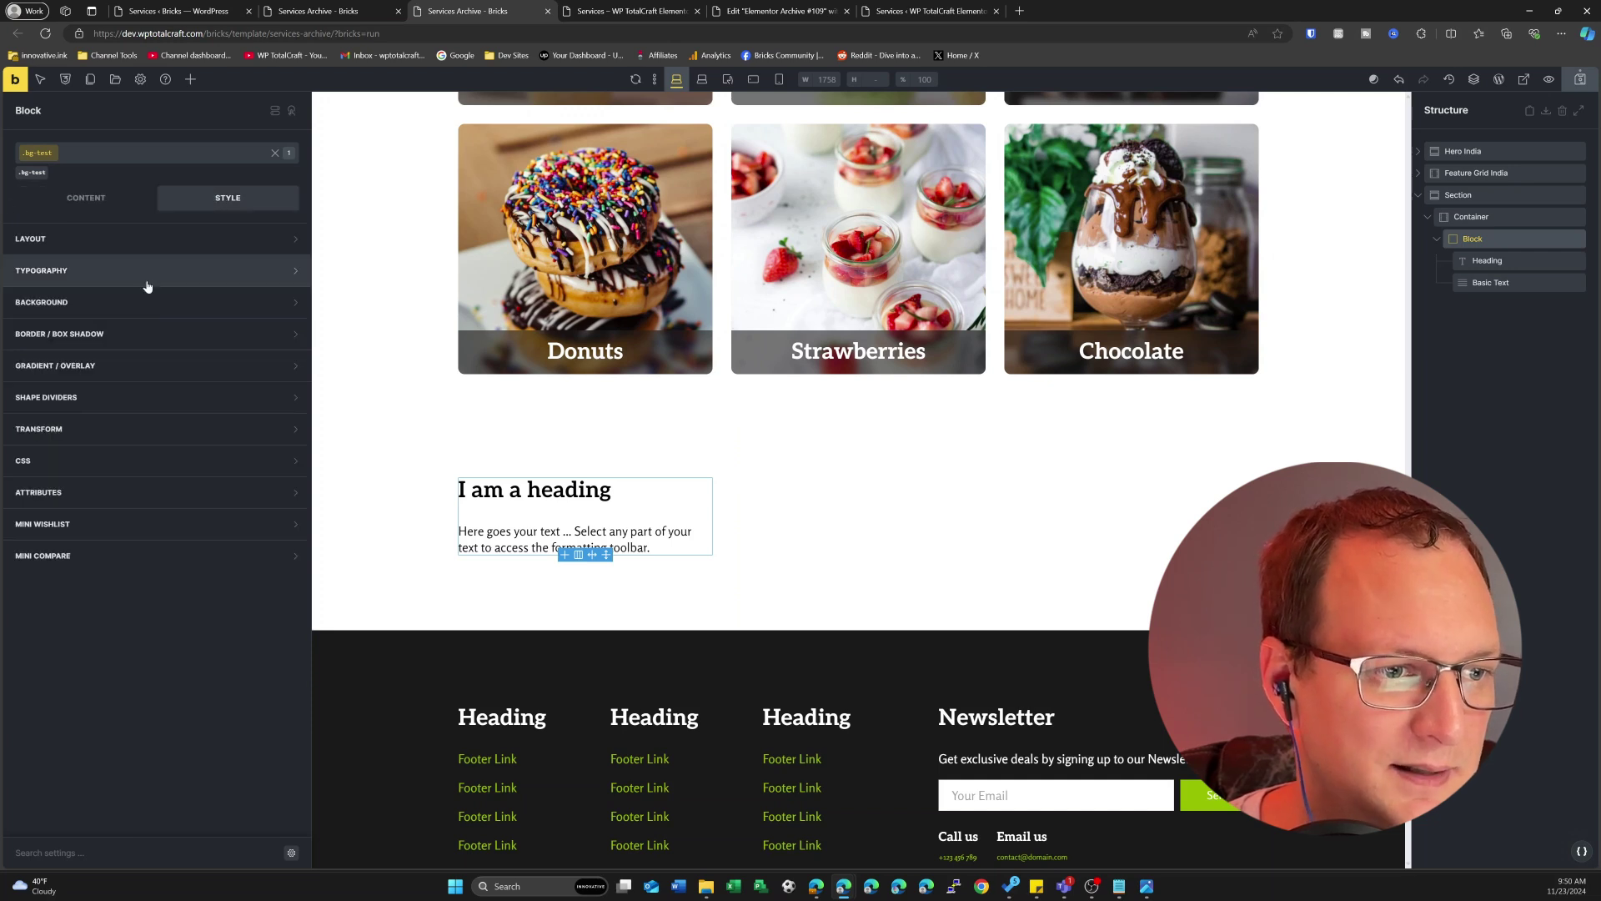
click(104, 300)
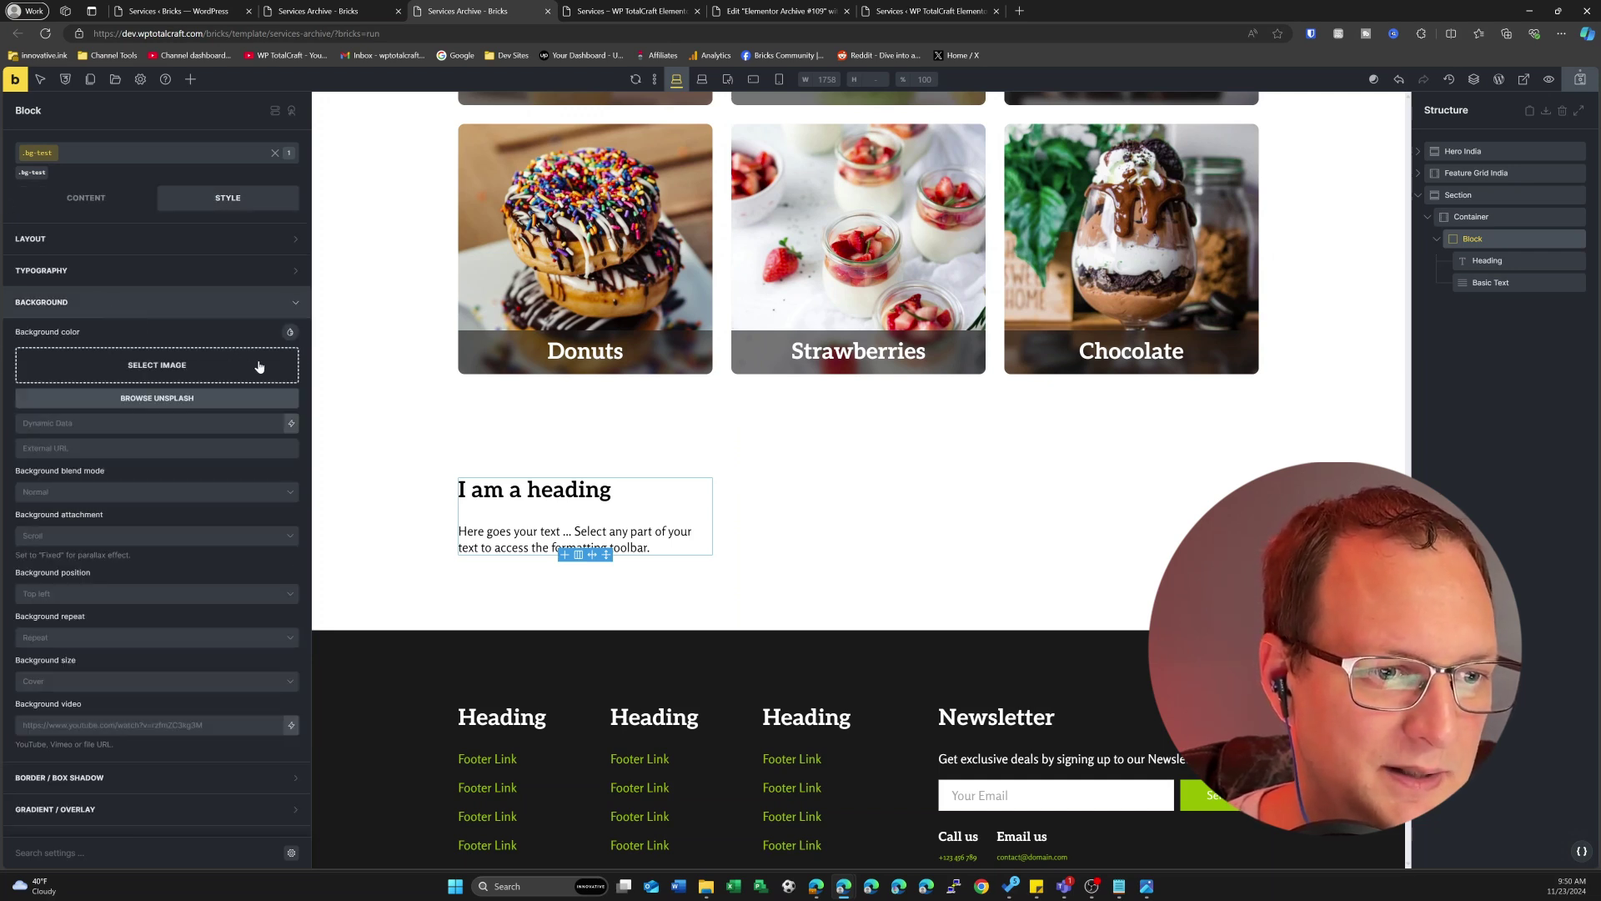
click(291, 331)
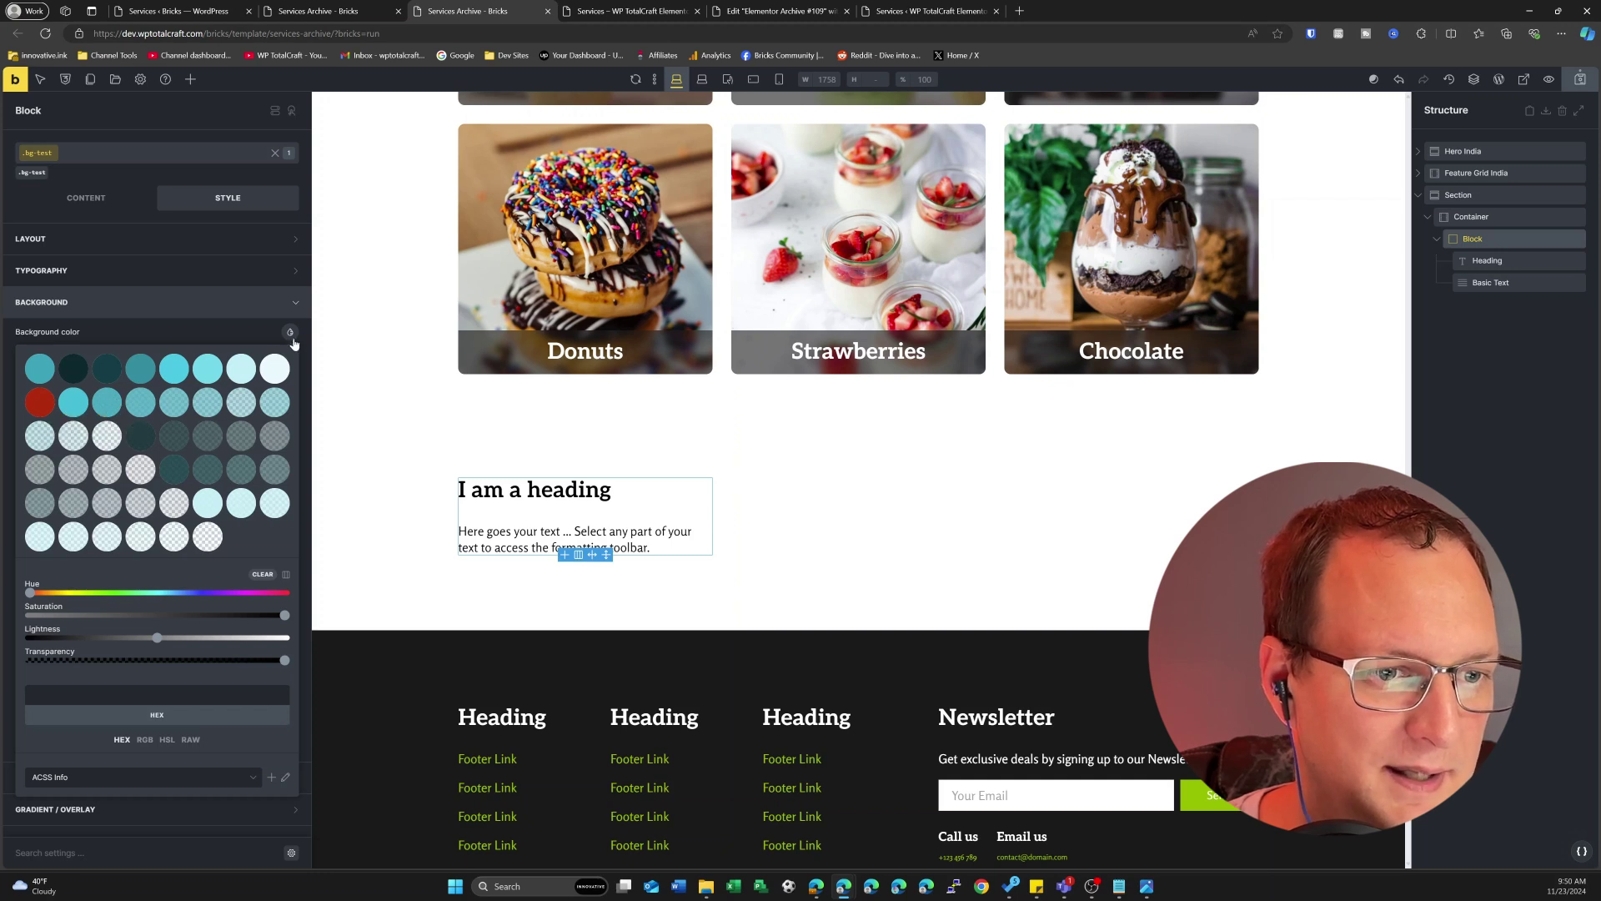
click(73, 402)
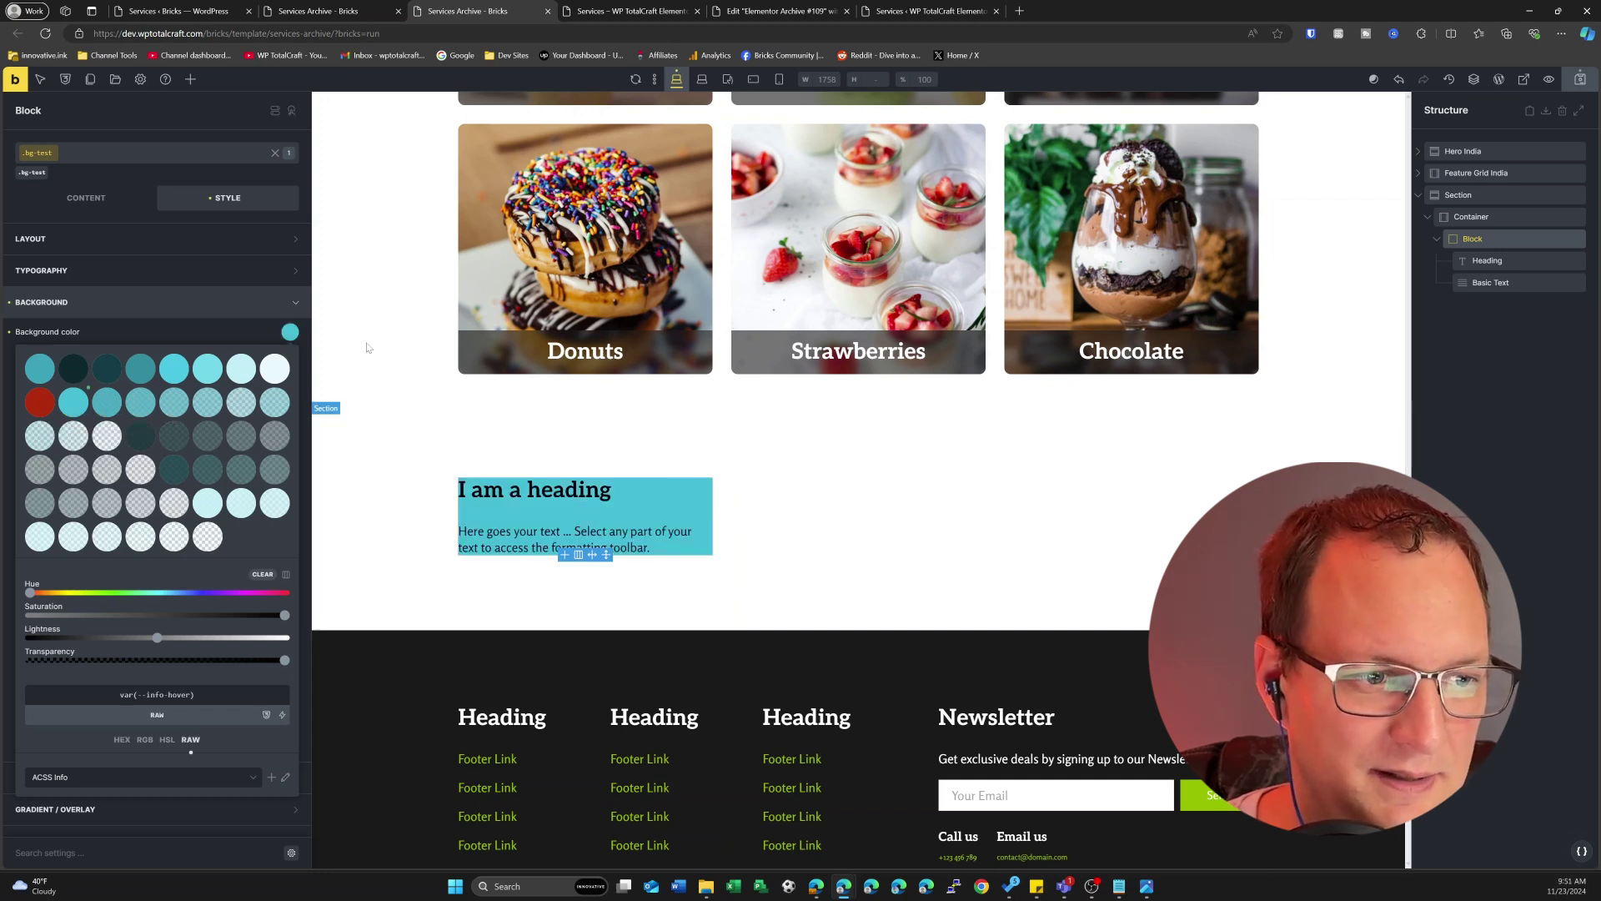
Step: Set the block's left, top, right and bottom padding to var(--space-m)
click(65, 242)
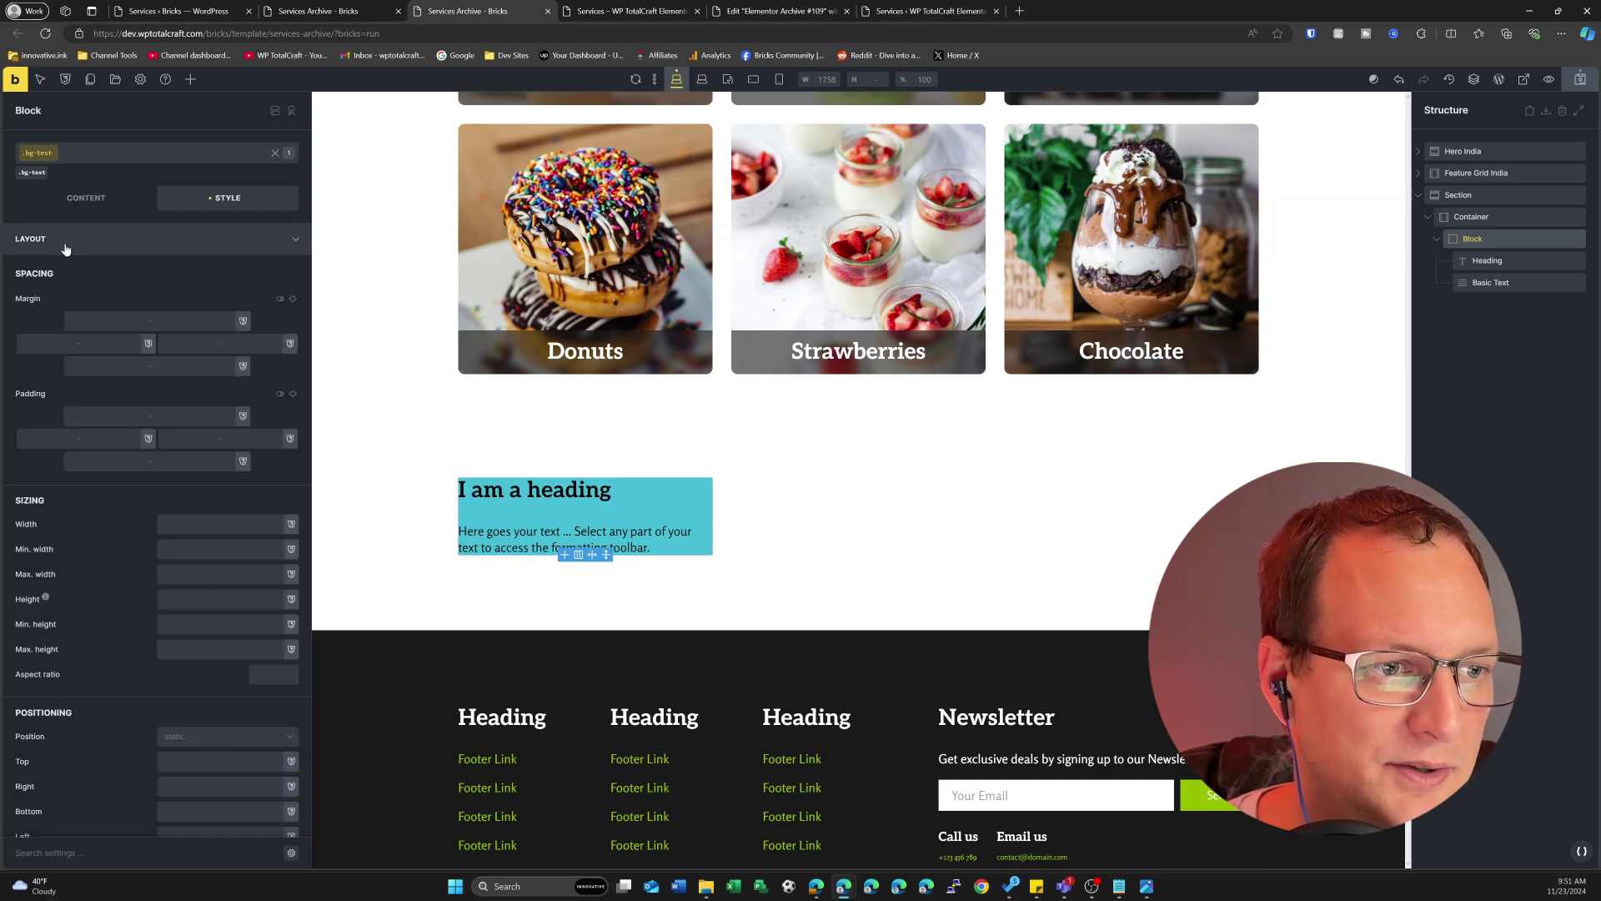
click(79, 438)
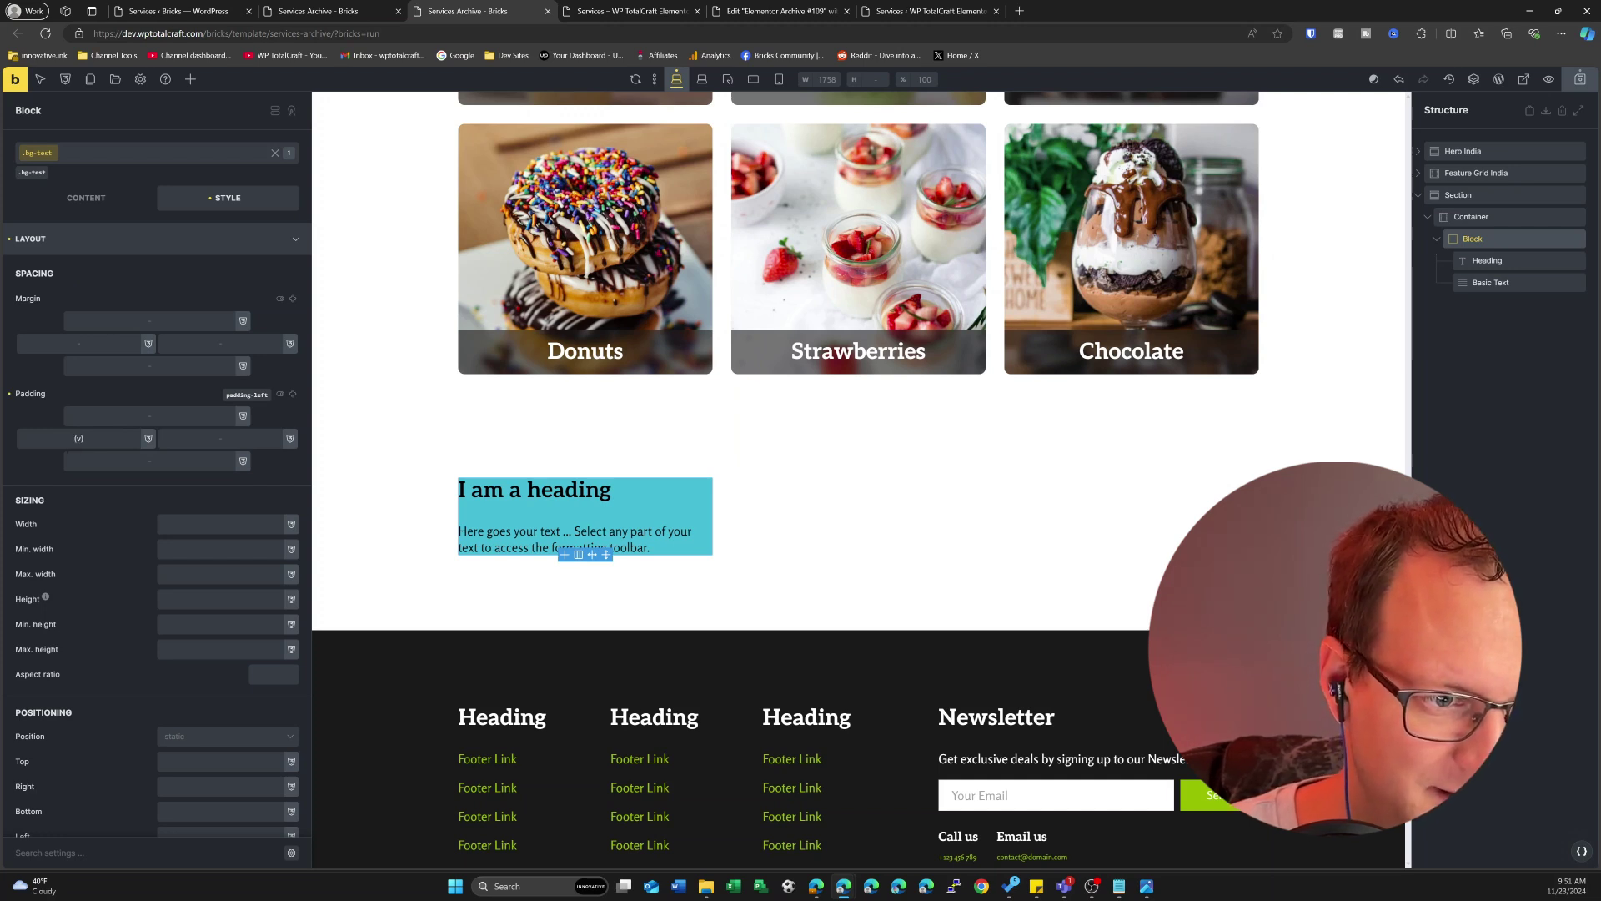
double_click(79, 438)
text(var)
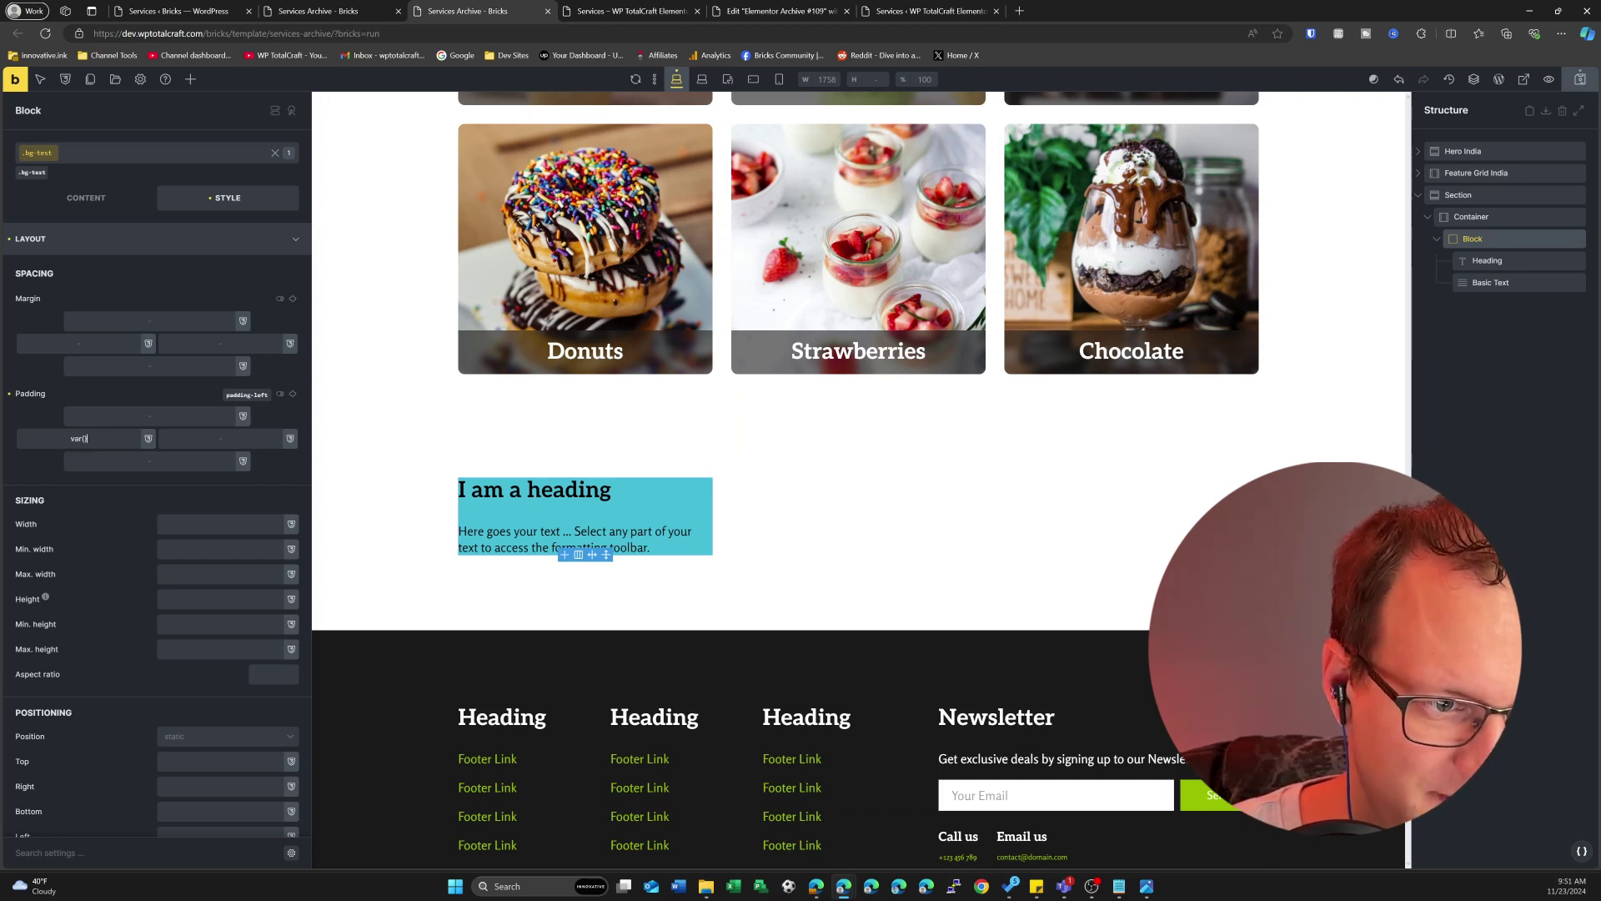
text((--s)
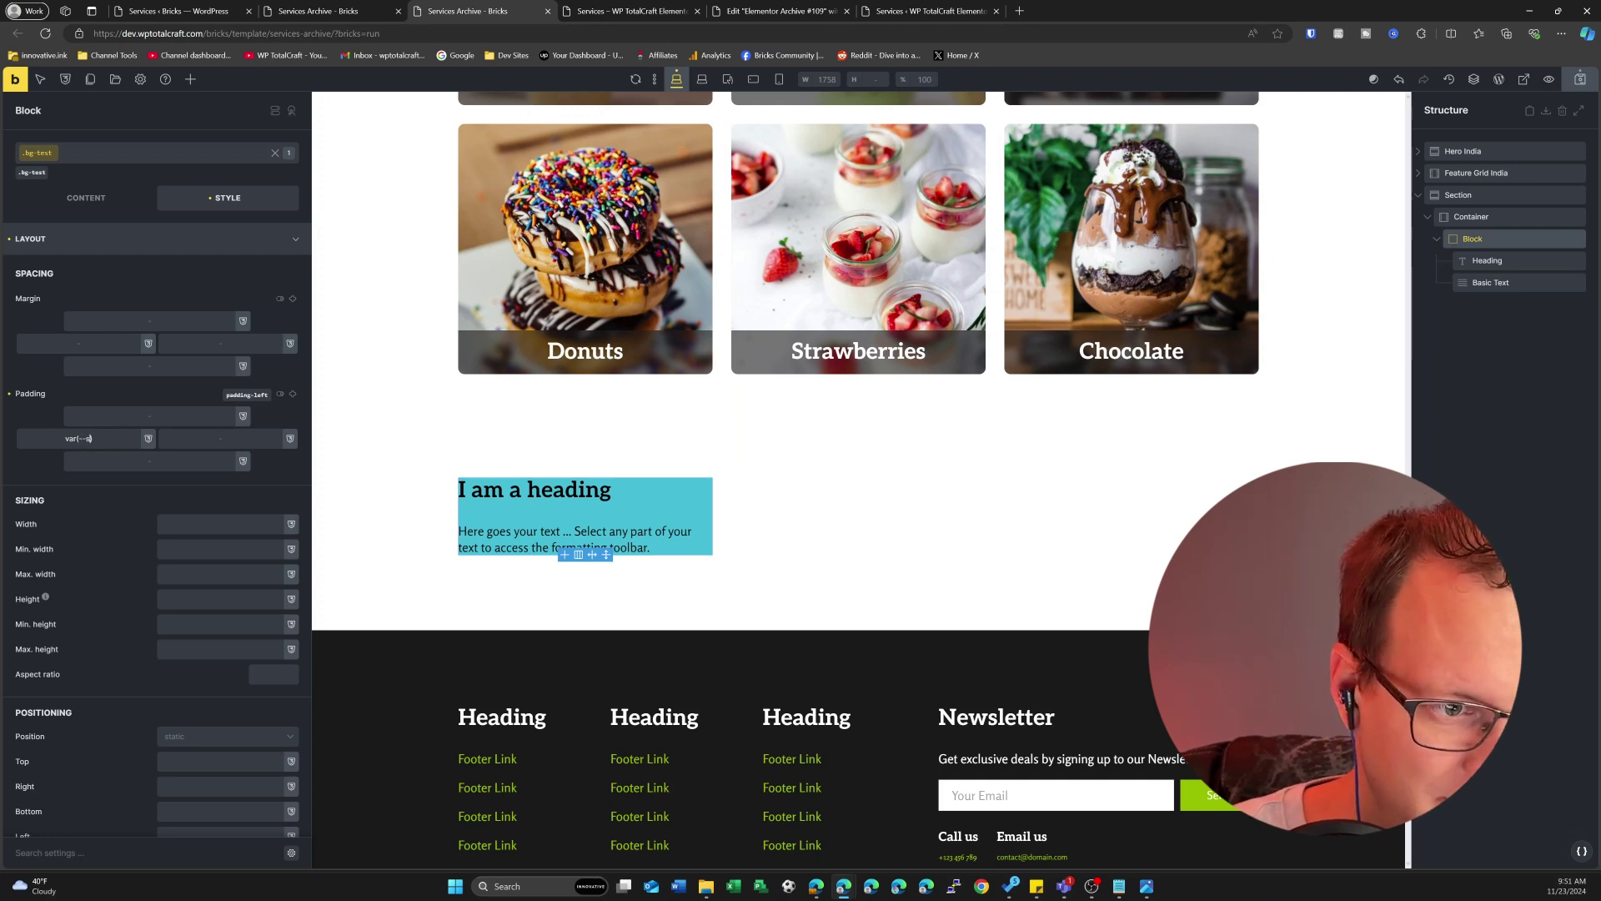
text(pace-m)
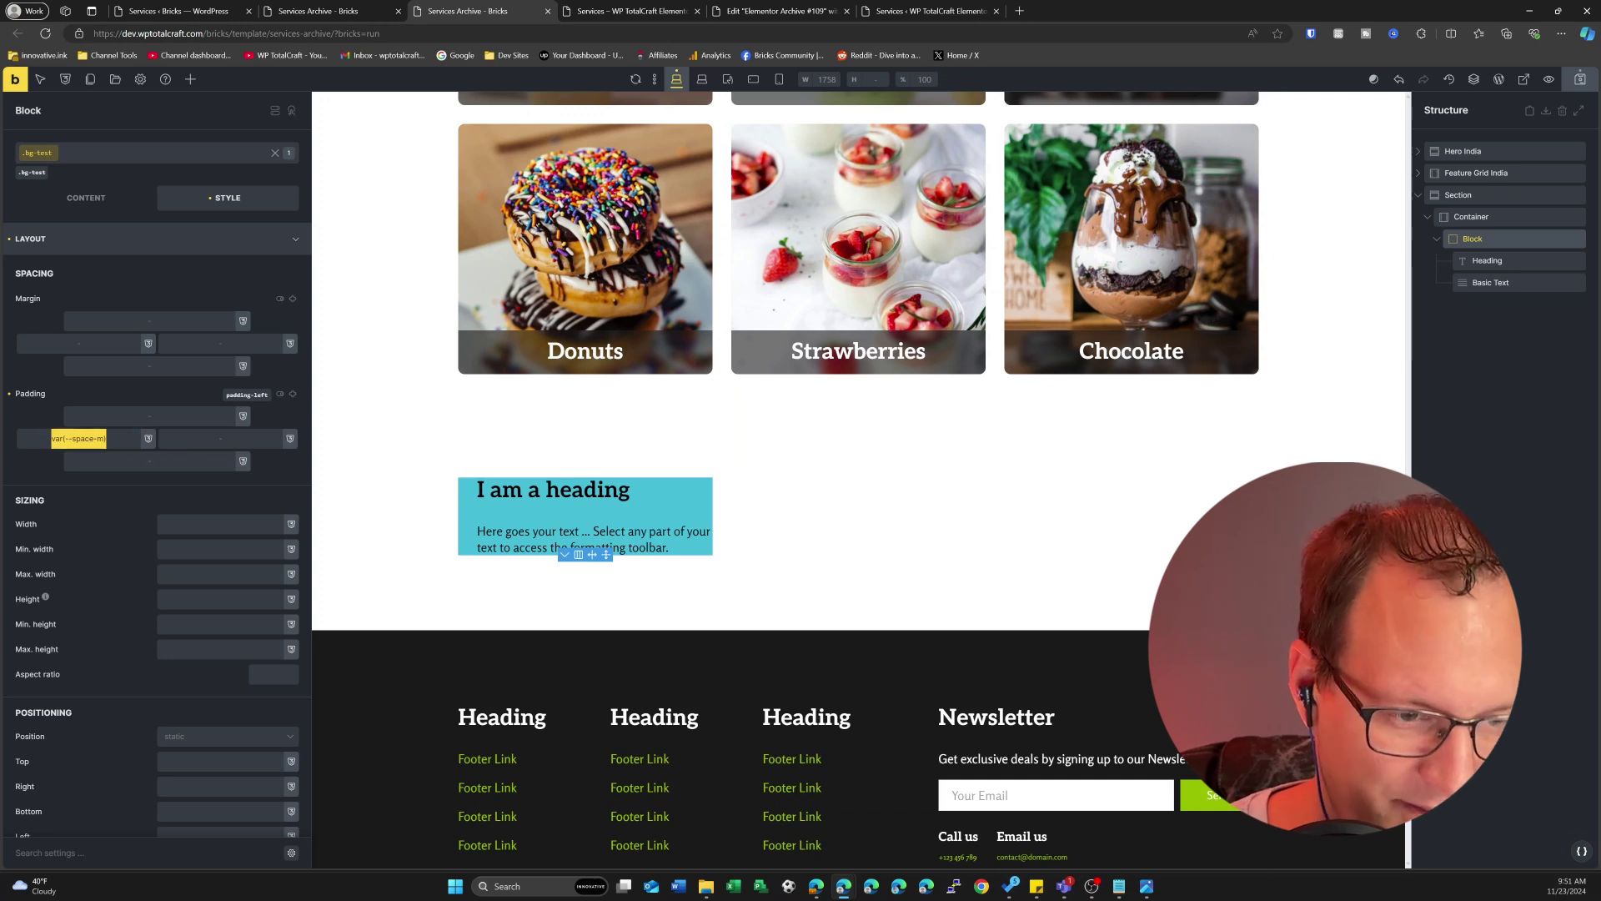
key(ctrl+c)
click(149, 415)
key(ctrl+v)
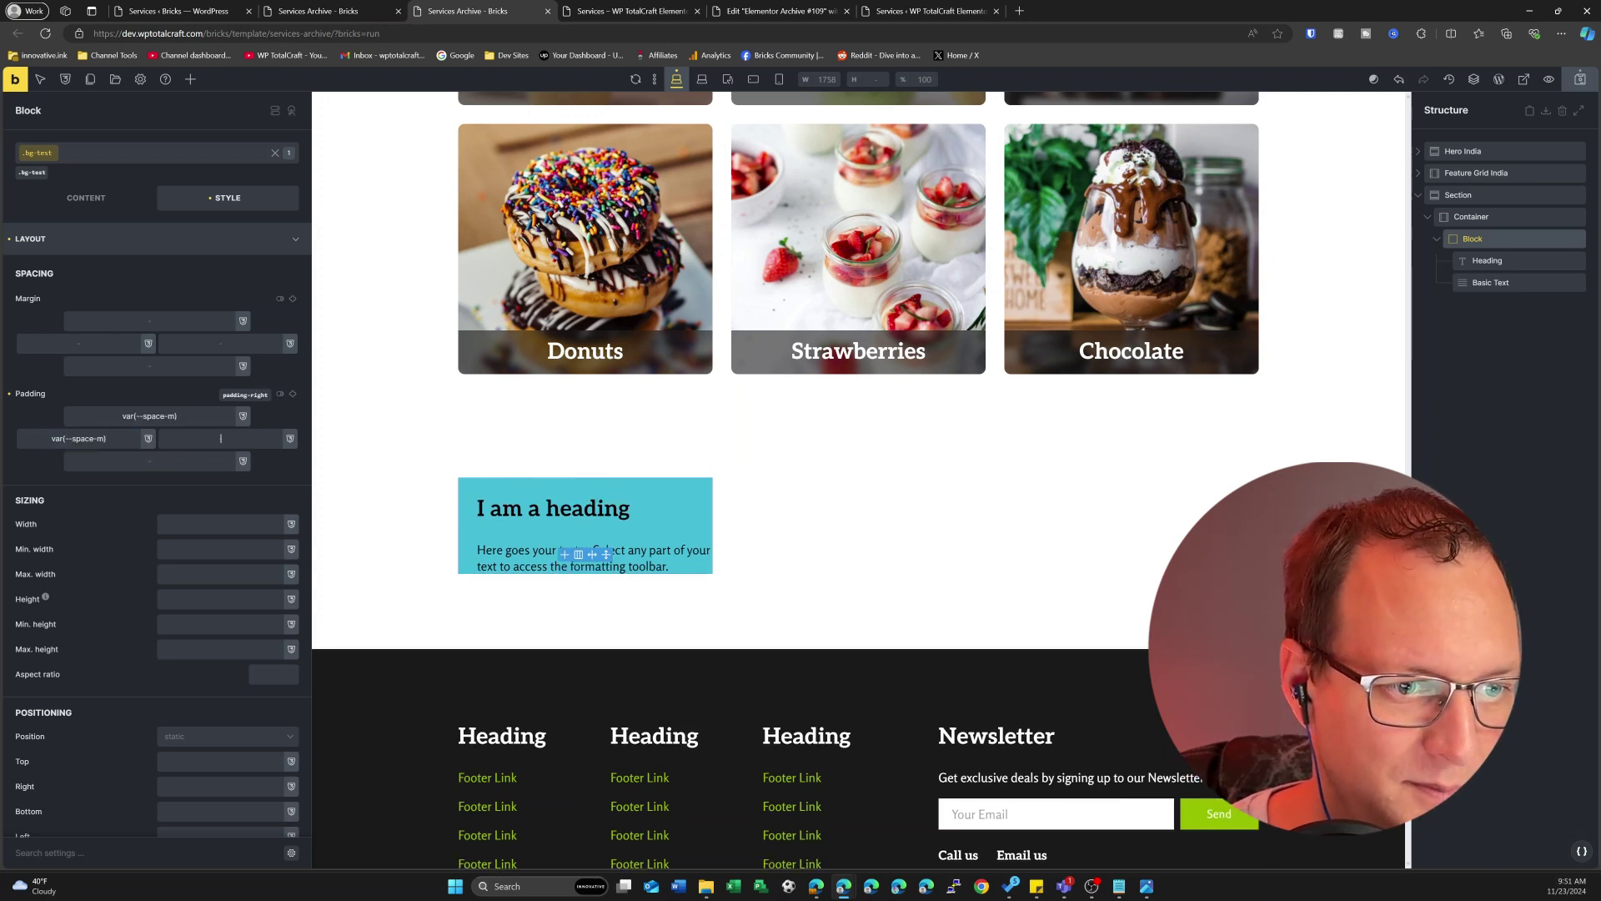
click(221, 438)
key(ctrl+v)
click(149, 460)
key(ctrl+v)
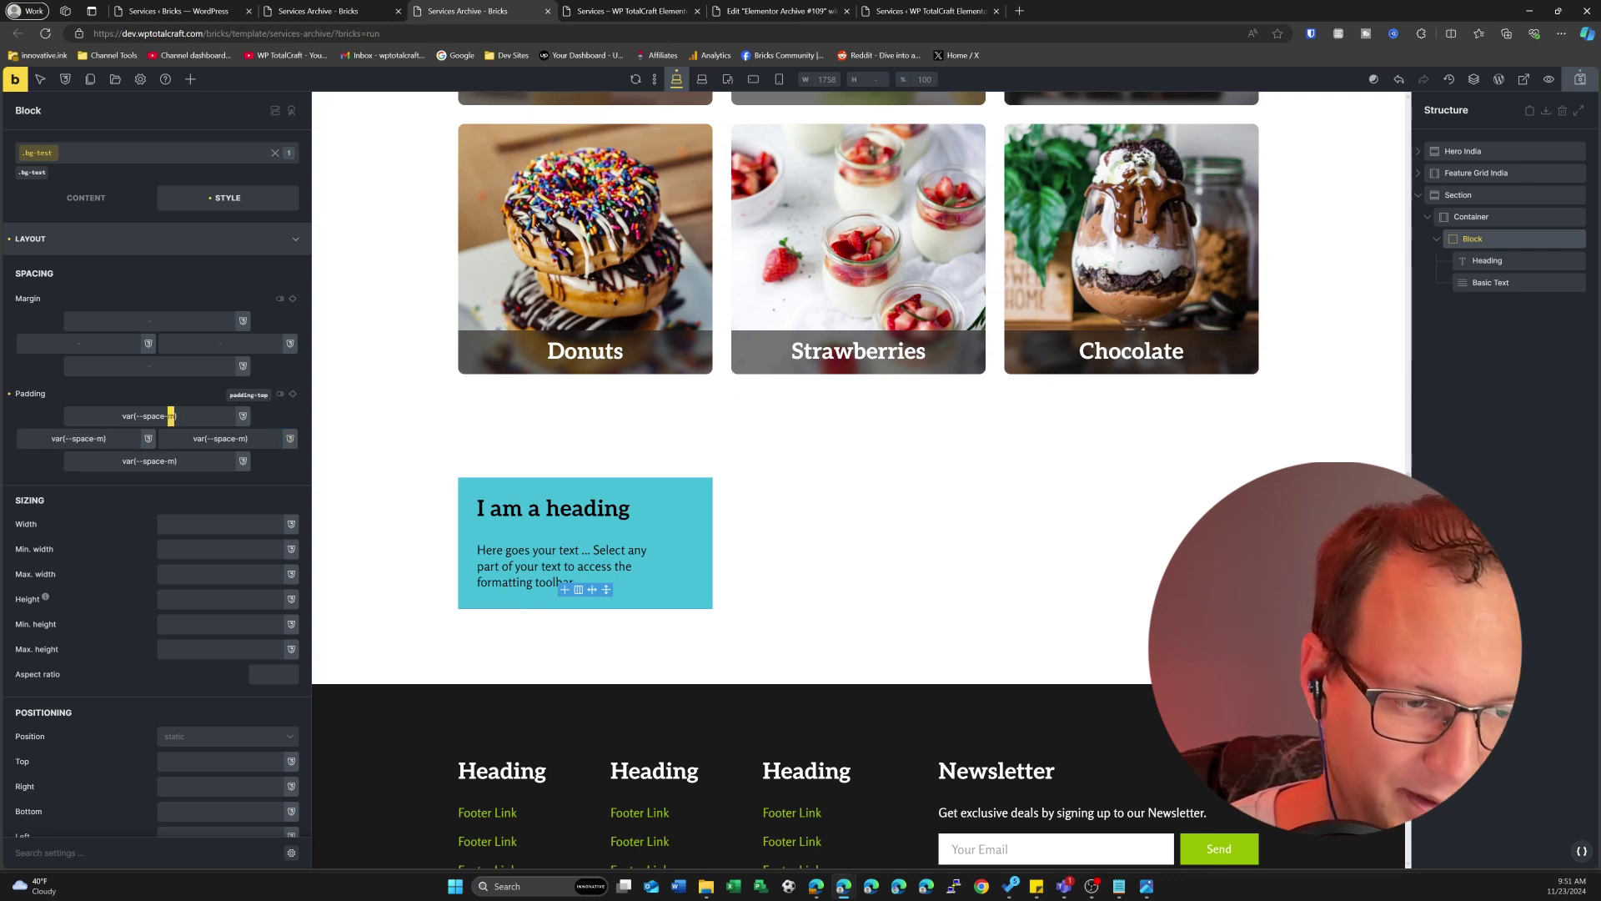
text(l)
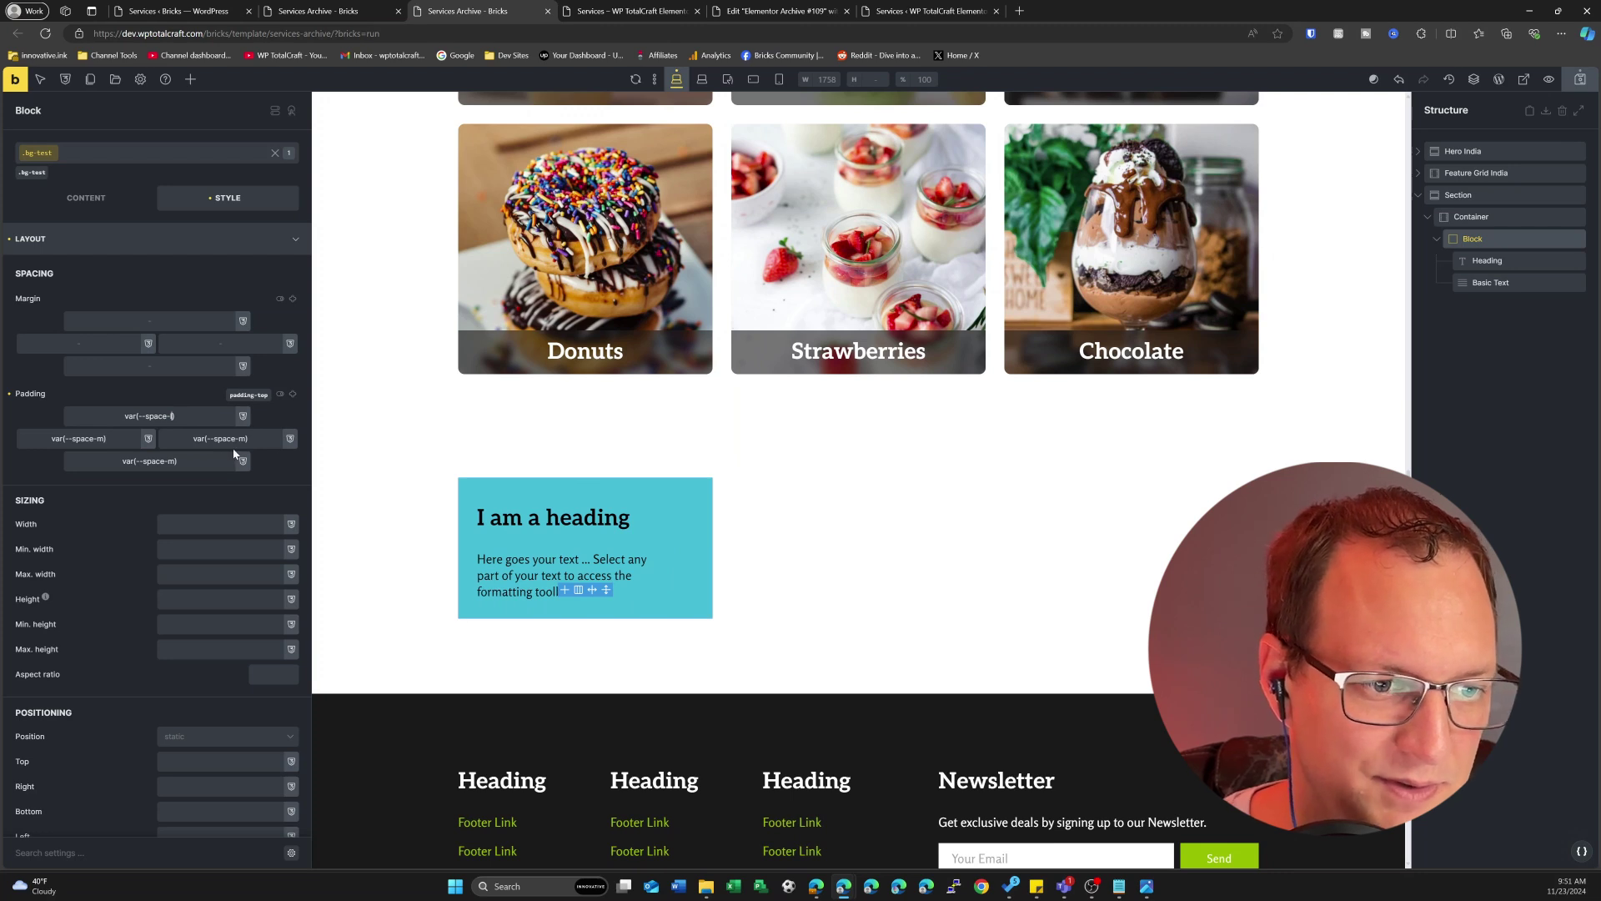
text(m)
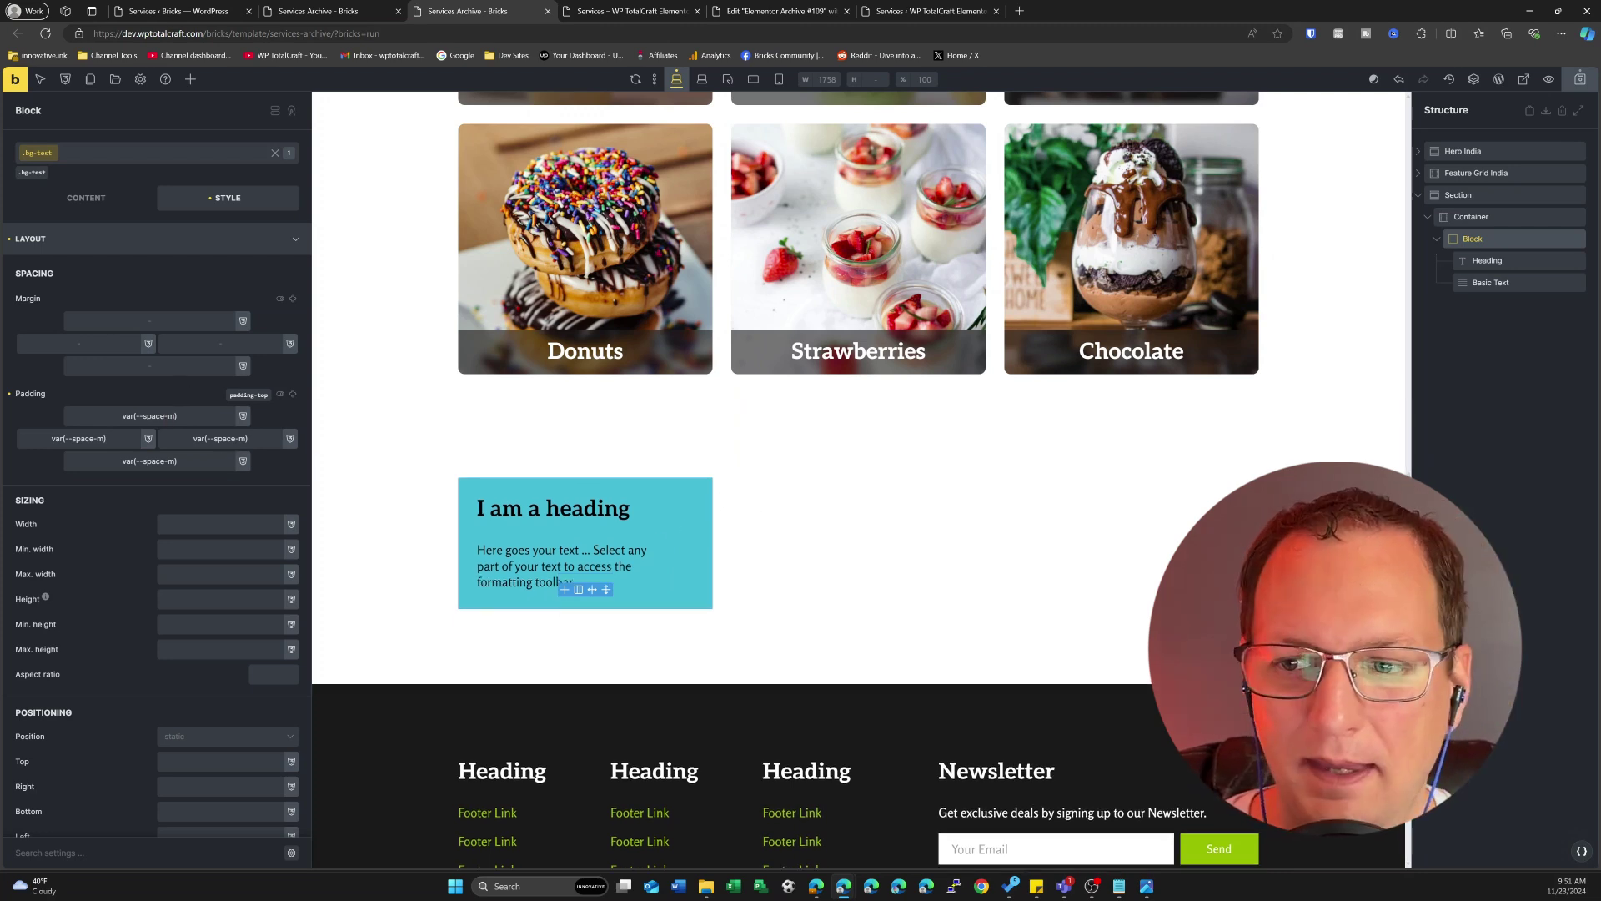
click(1499, 237)
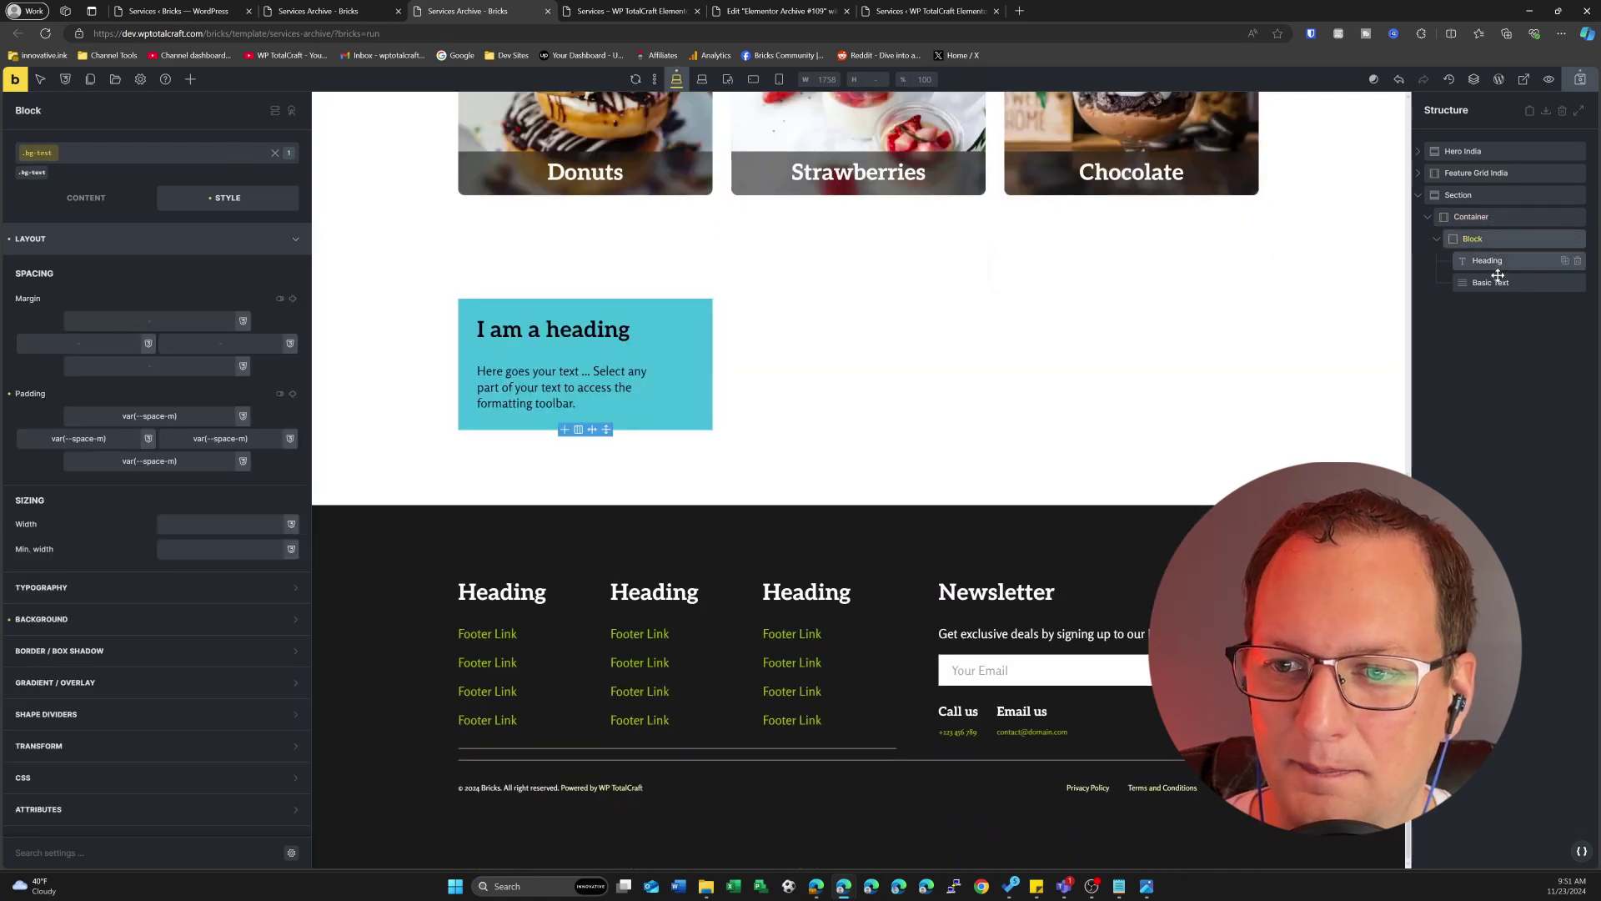
Step: Add a Block, Heading and Rich Text to the container, nesting the heading and text inside the block
click(1469, 217)
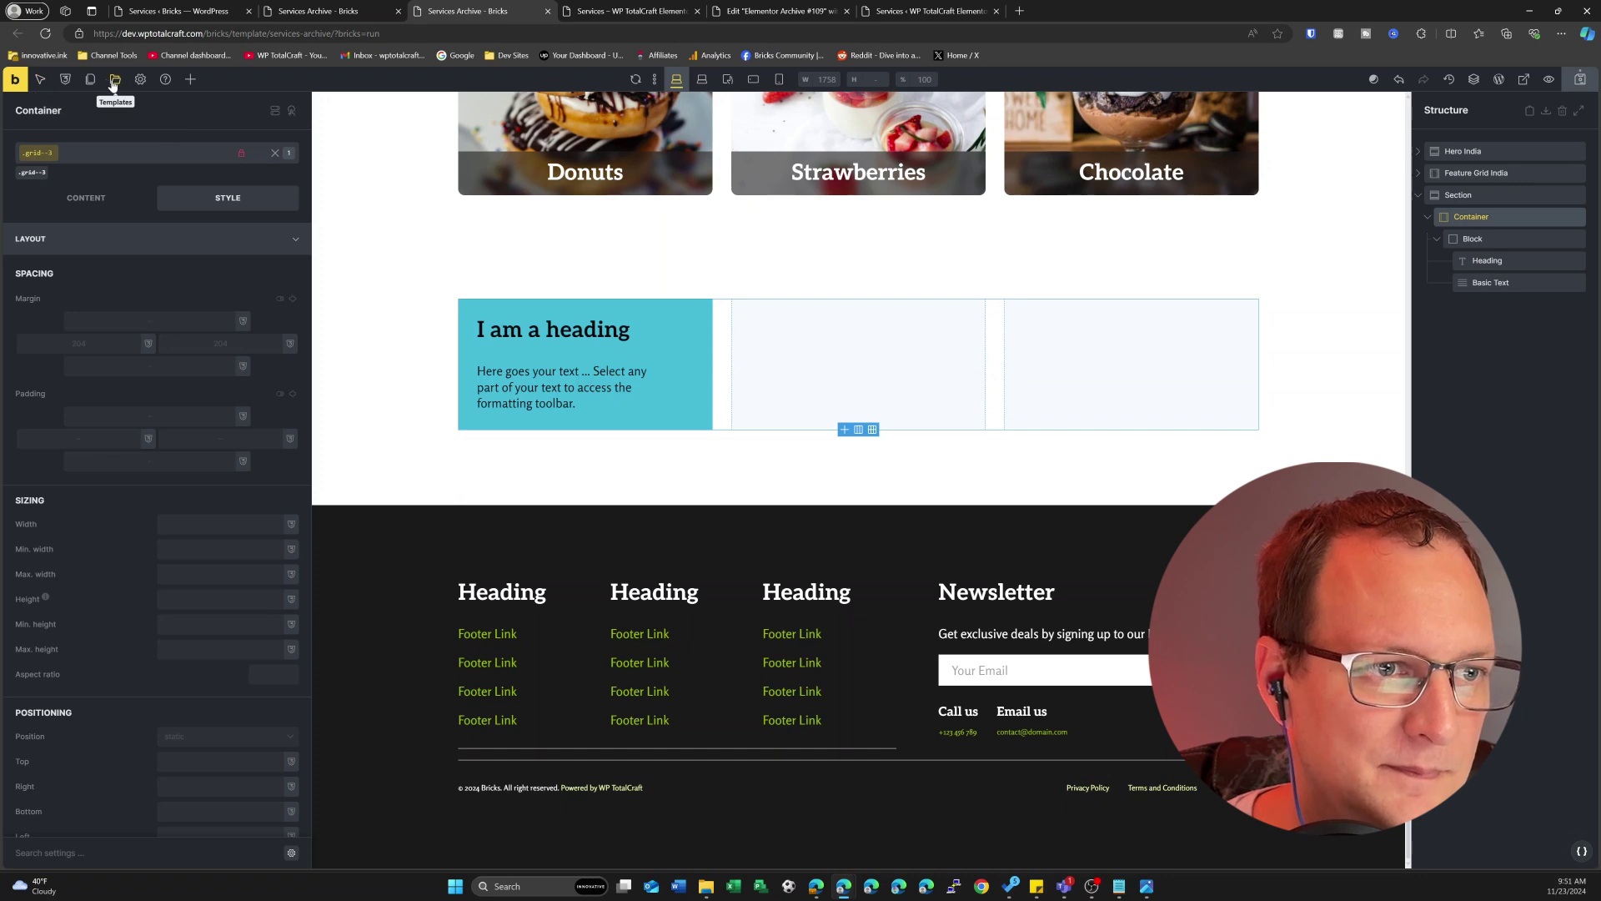
click(190, 79)
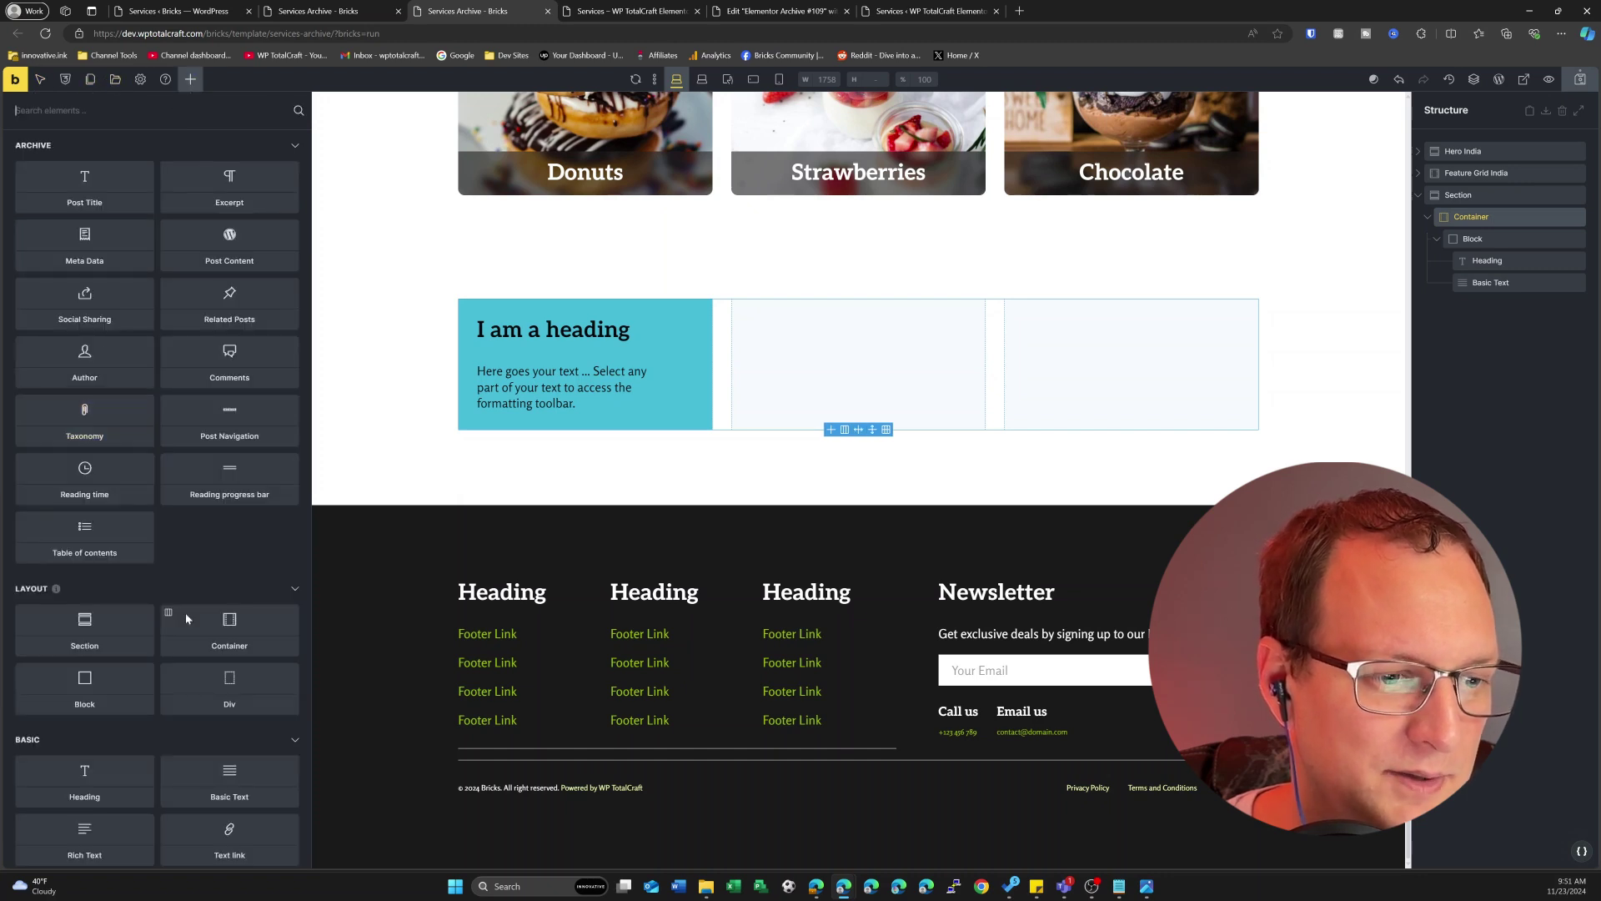
click(119, 690)
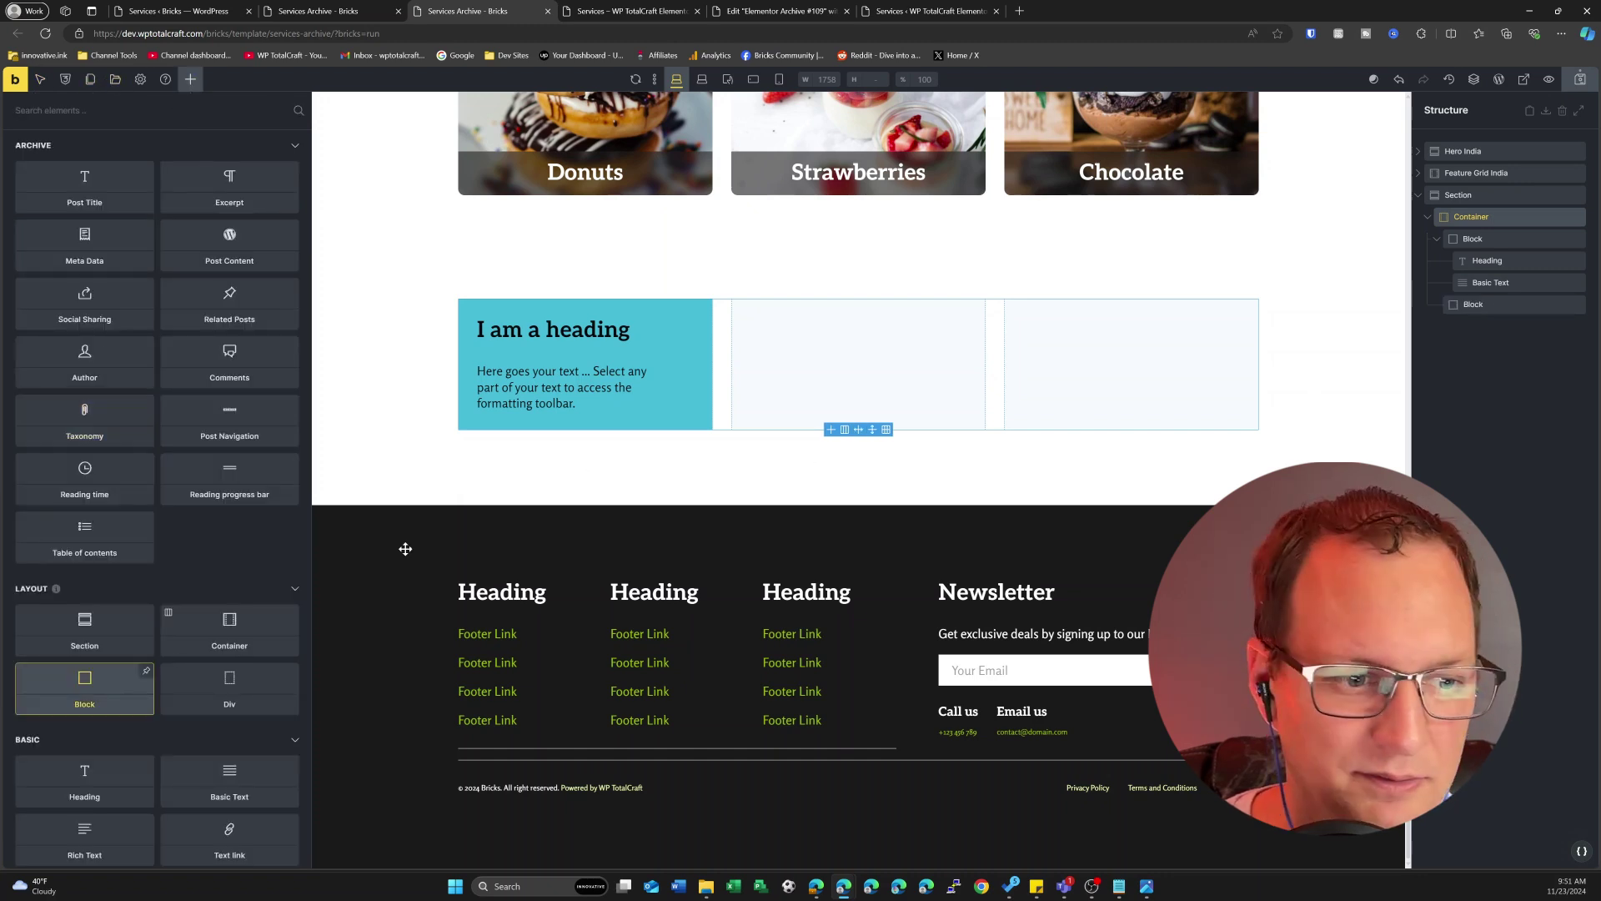
click(113, 788)
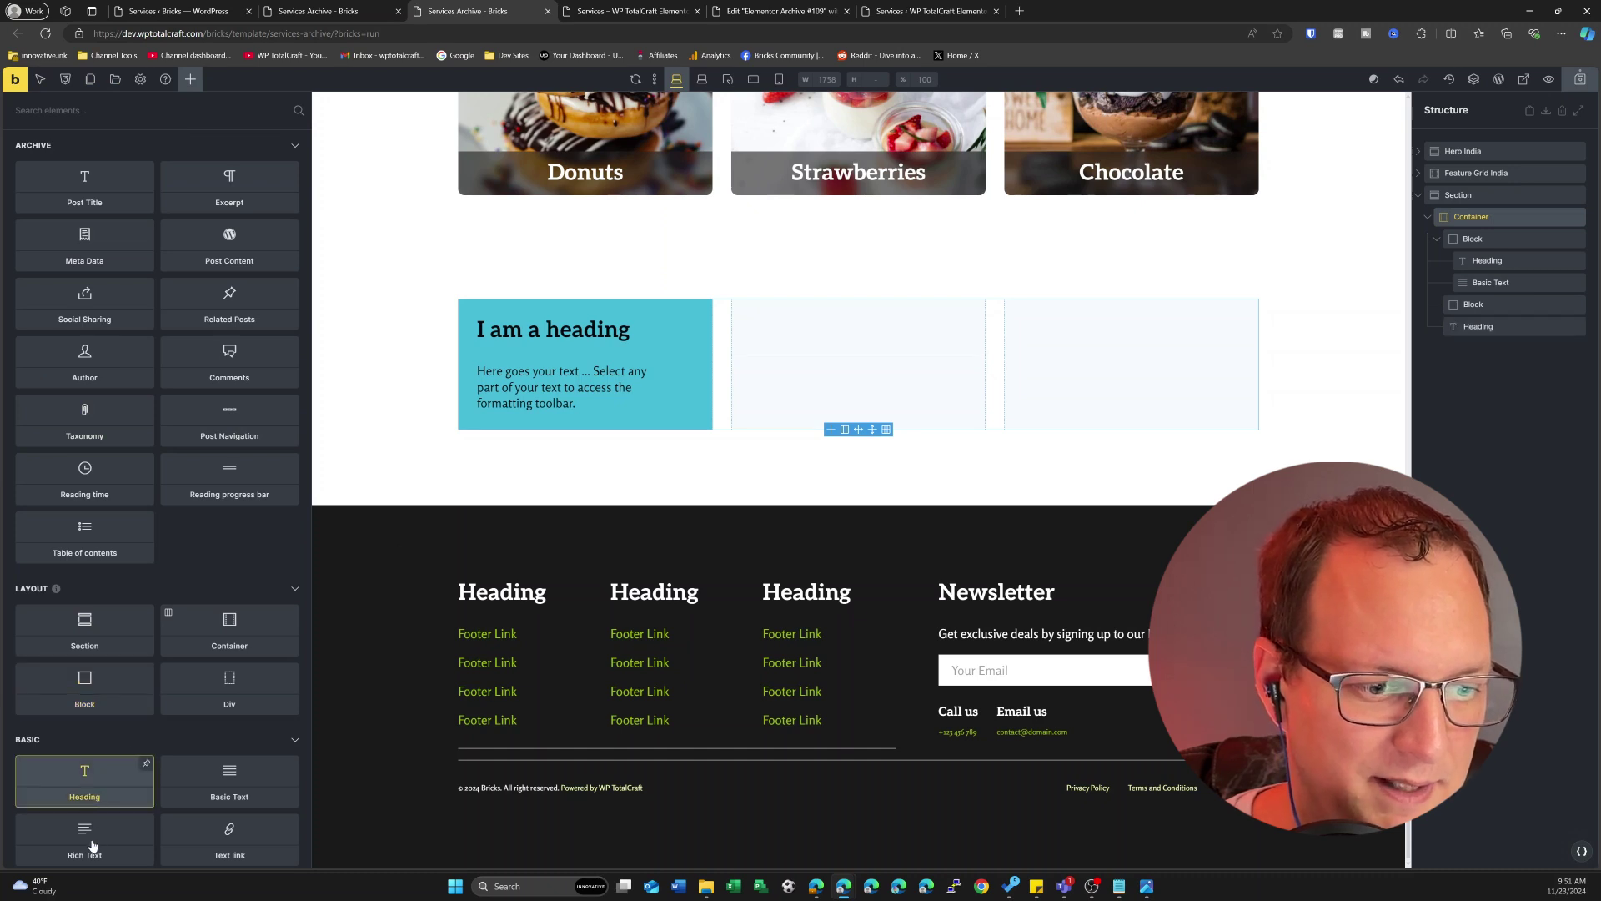
click(142, 833)
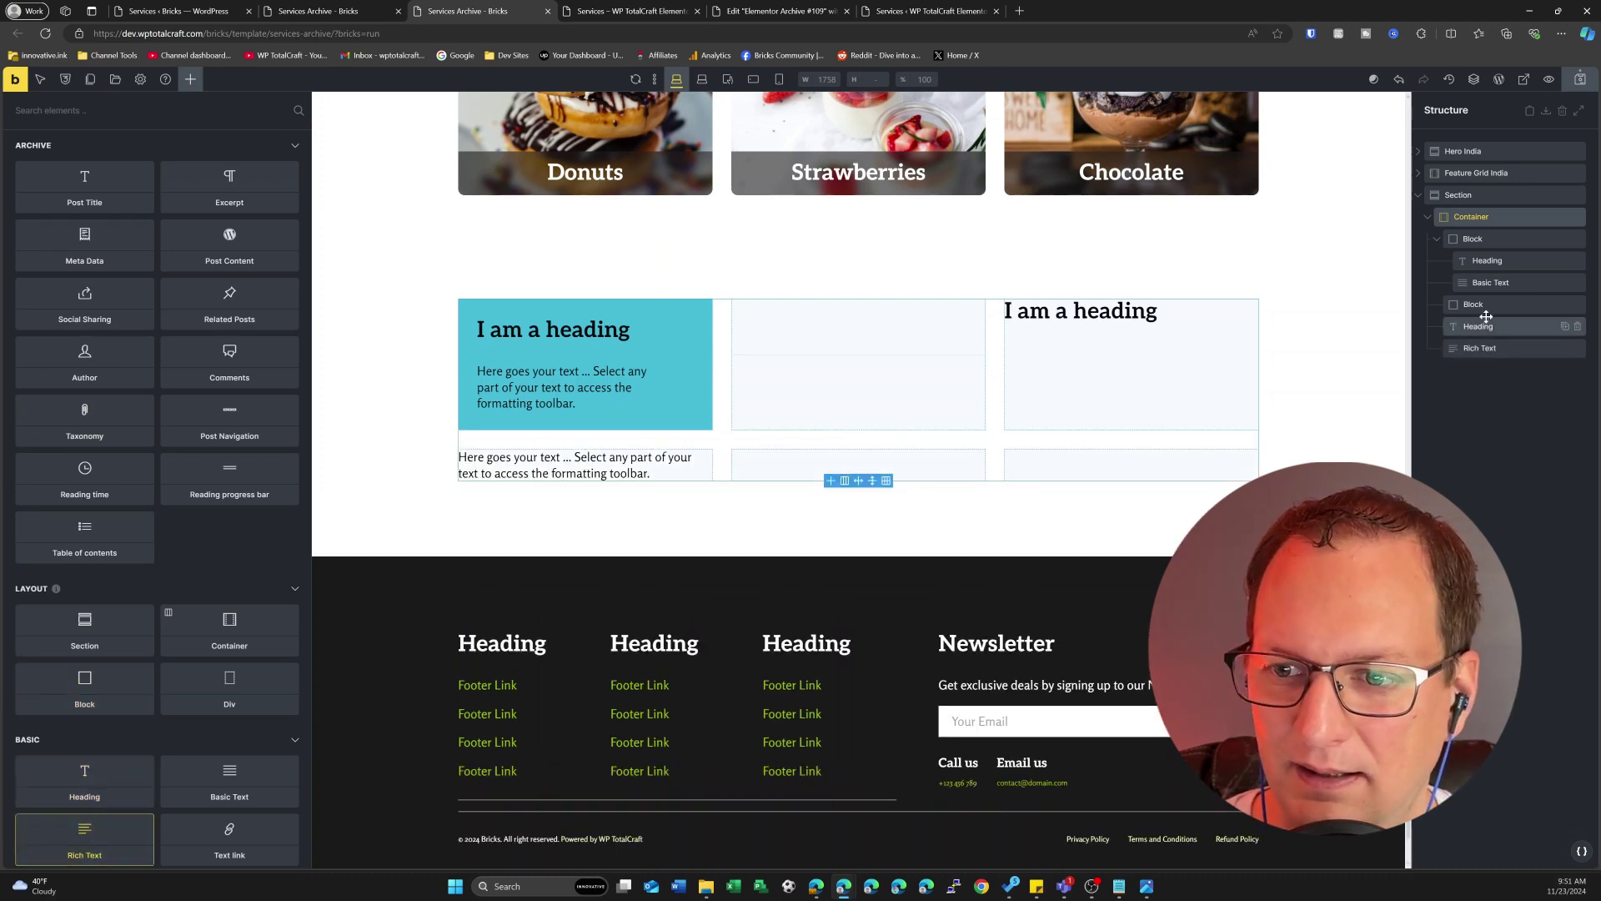
mouse_move(1486, 316)
mouse_down()
mouse_move(1503, 321)
mouse_move(1476, 324)
mouse_up()
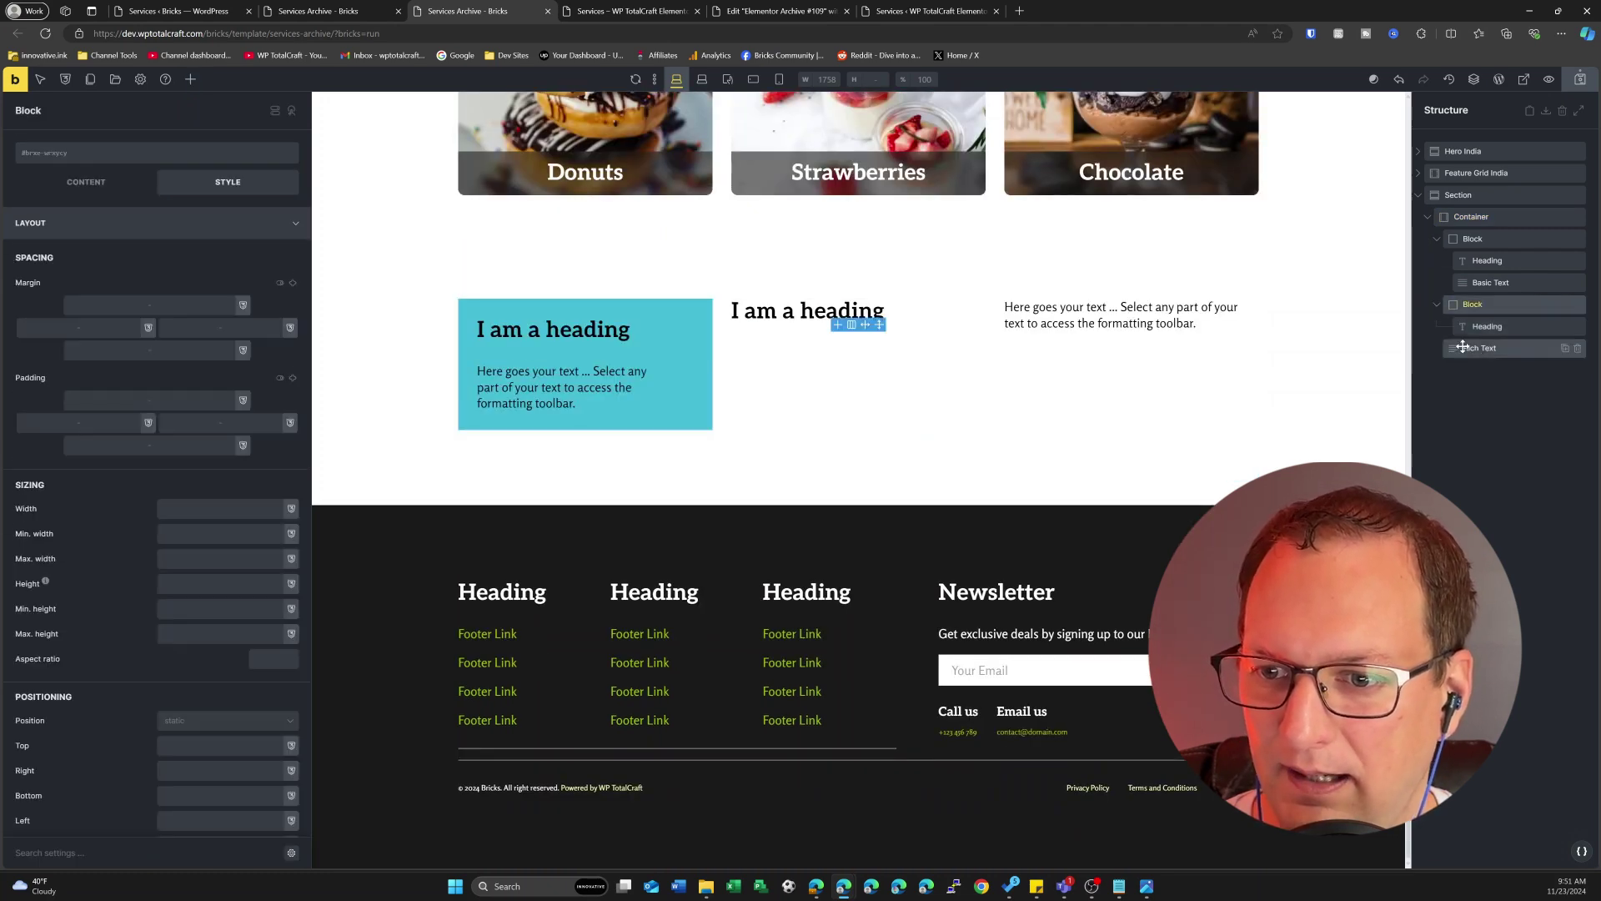
drag(1470, 345, 1484, 348)
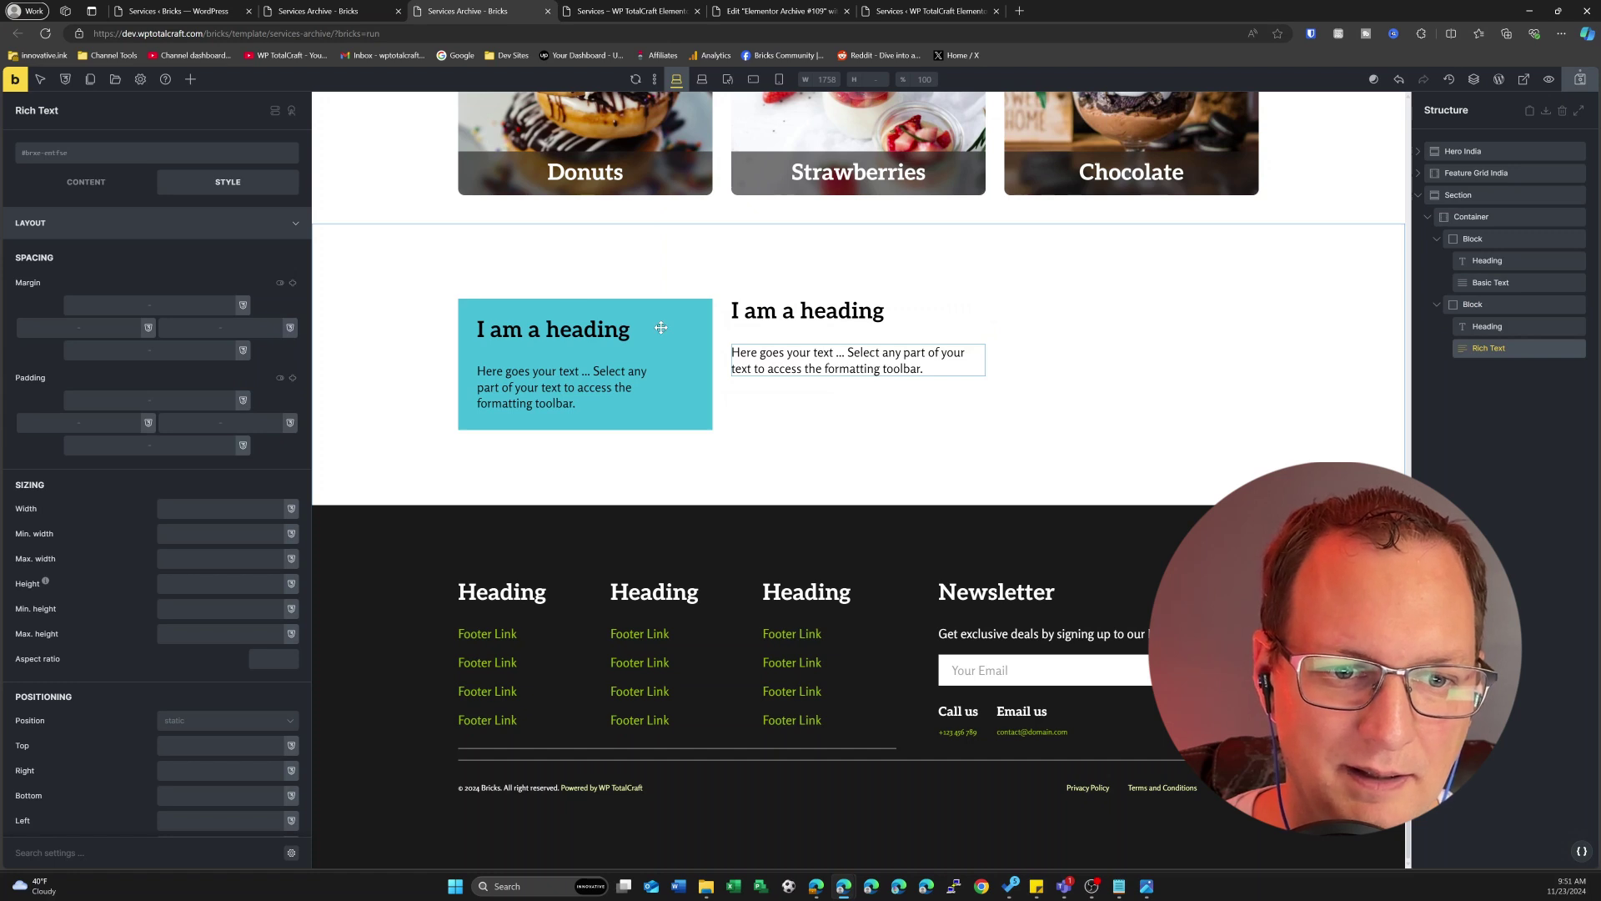
click(1498, 304)
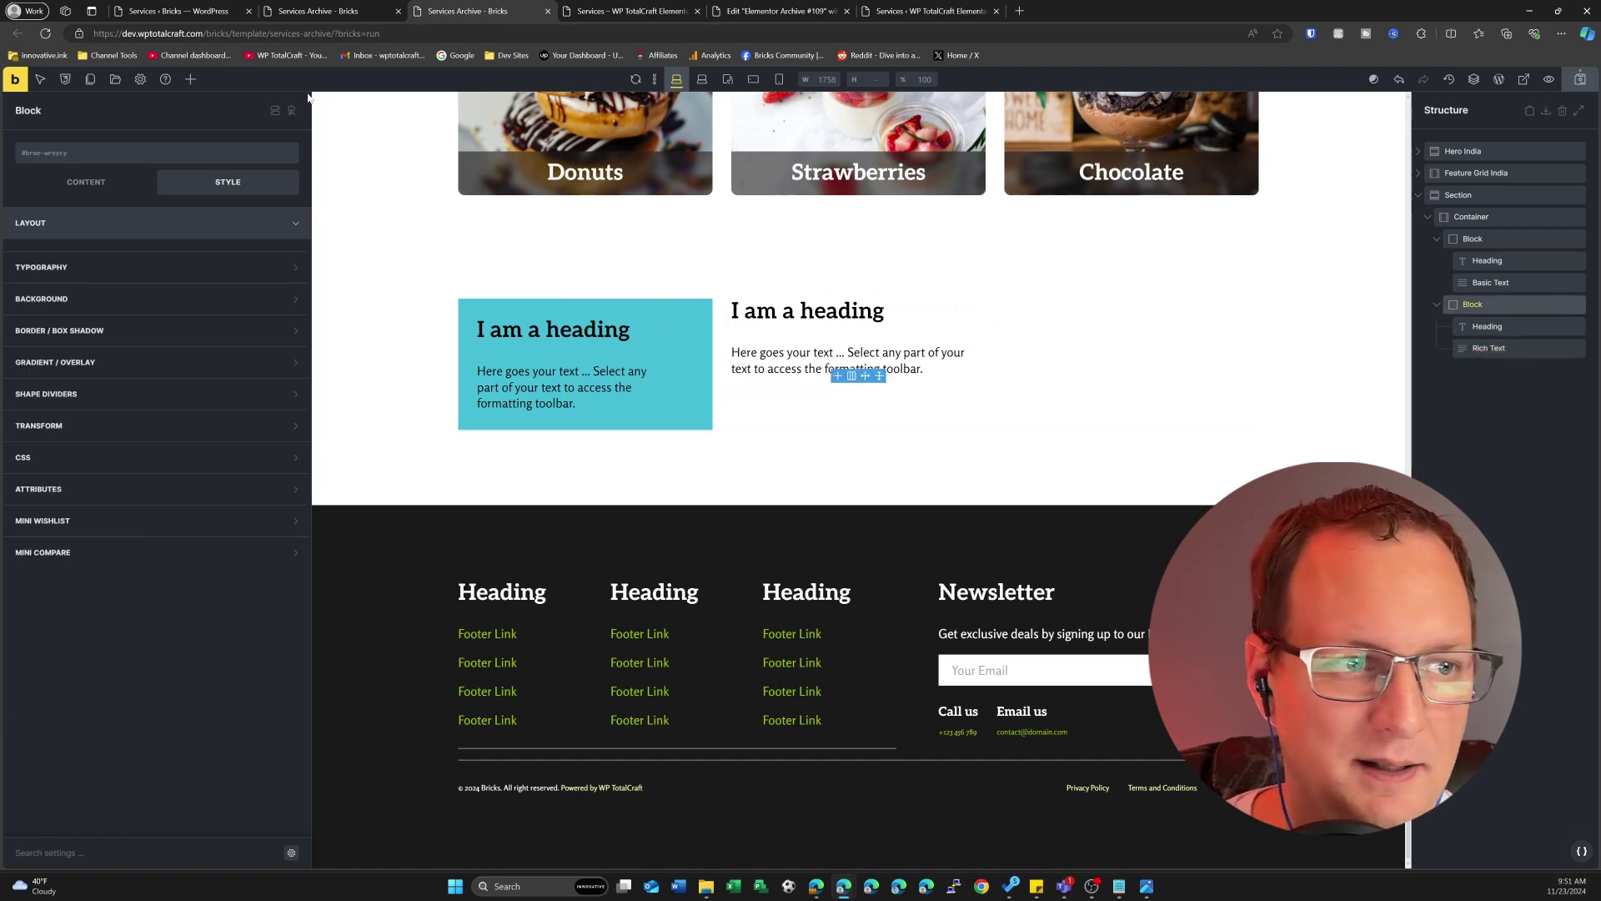
Step: Apply the bg-test class to the second block and duplicate it into a third card
click(73, 161)
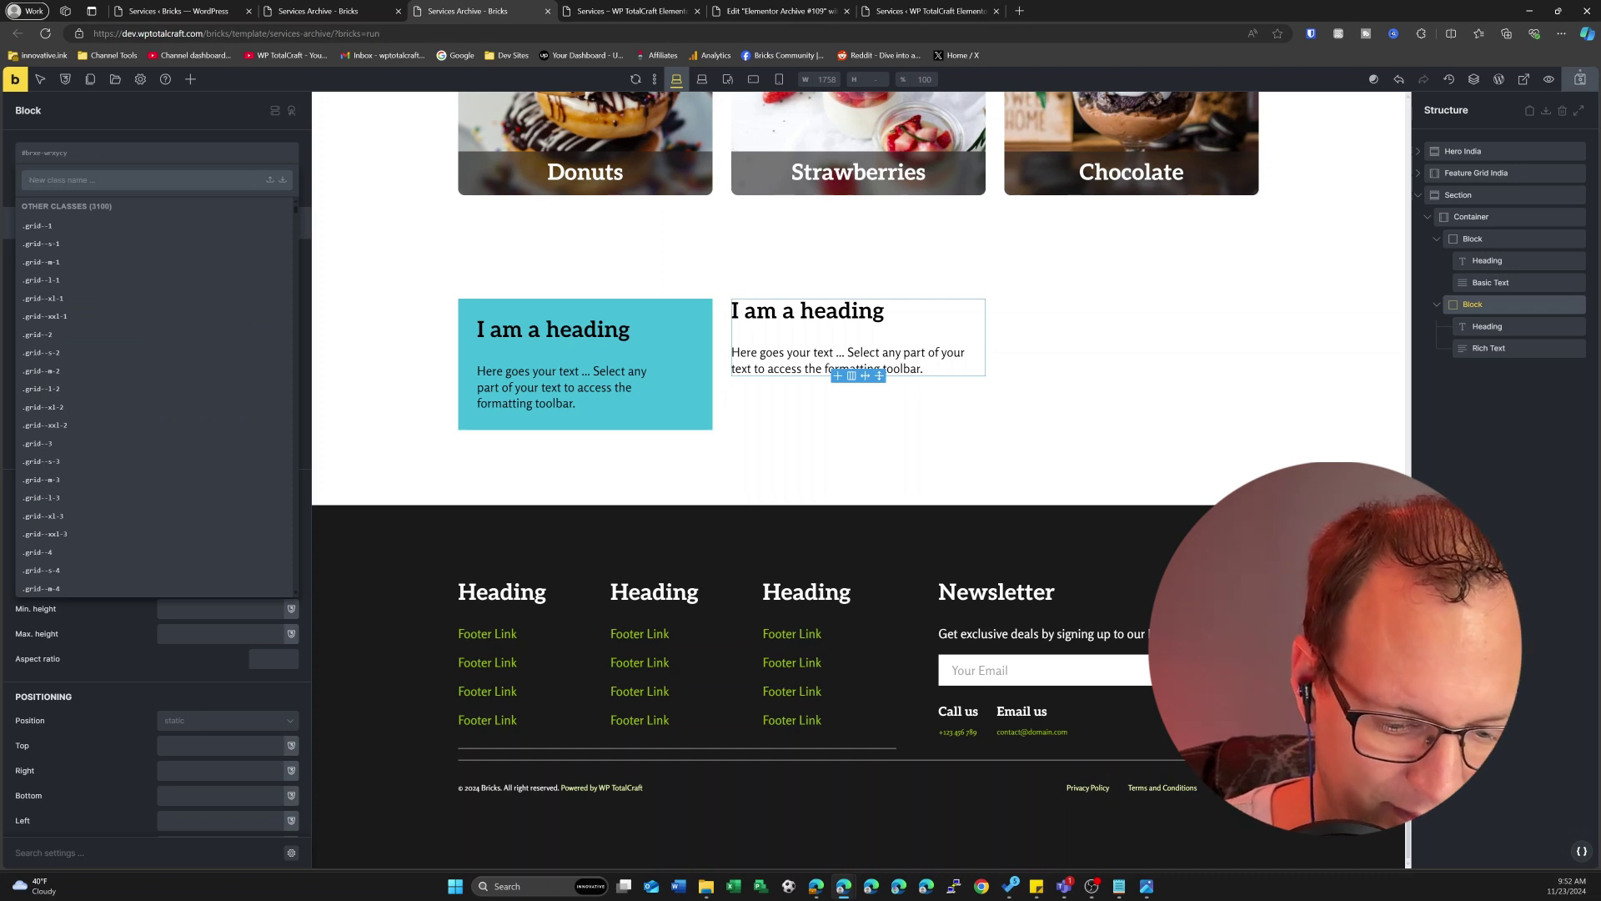
text(bg-test)
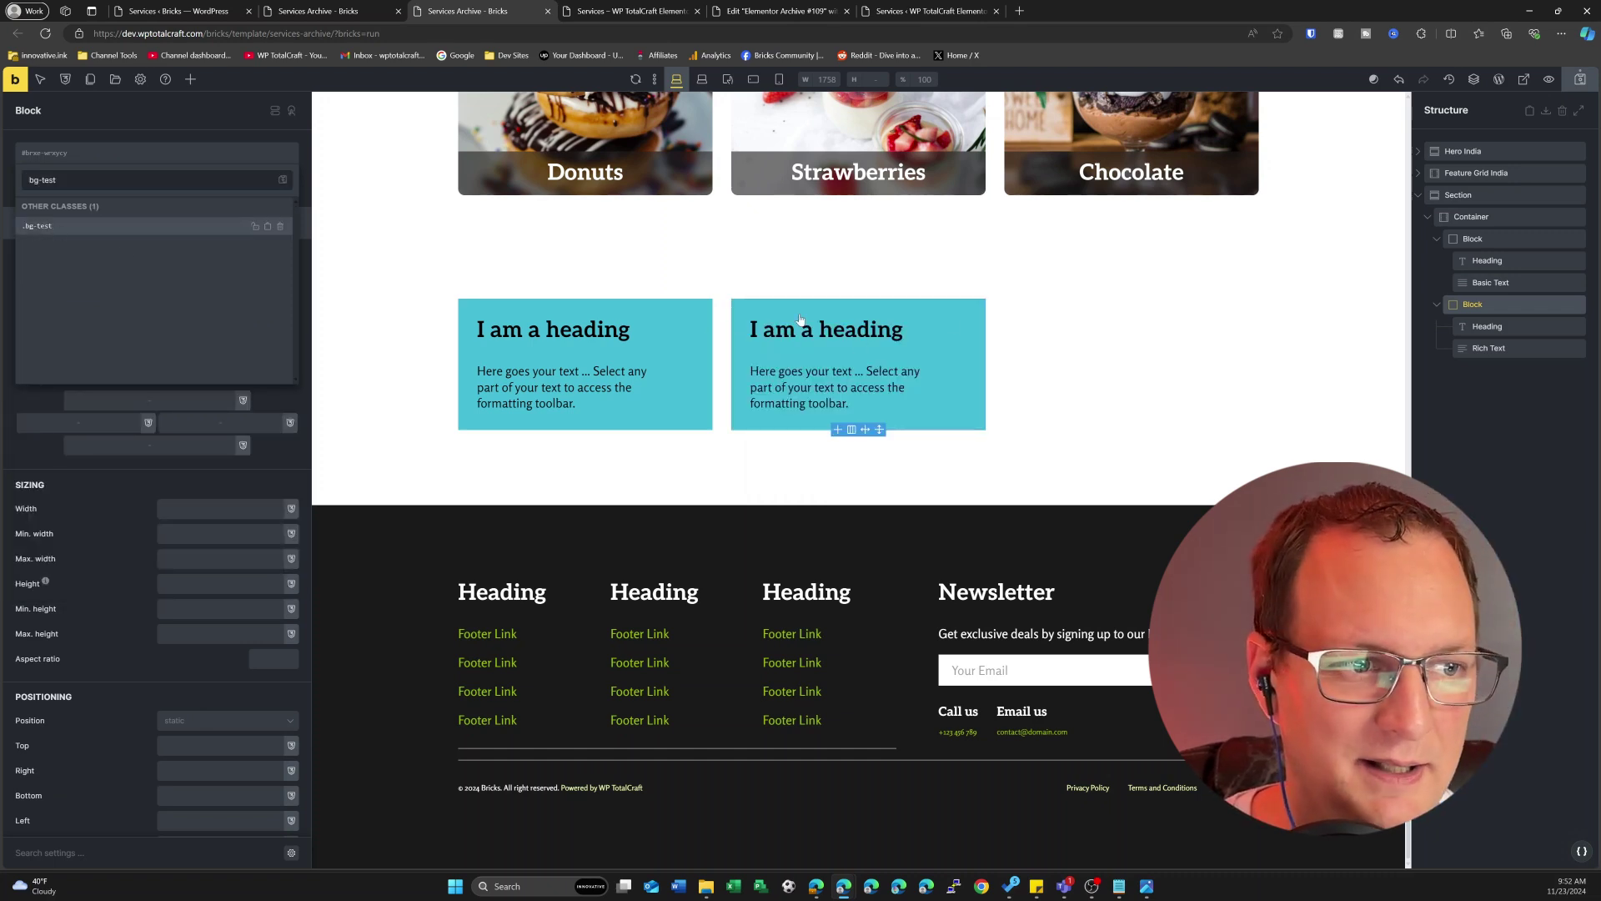
key(Return)
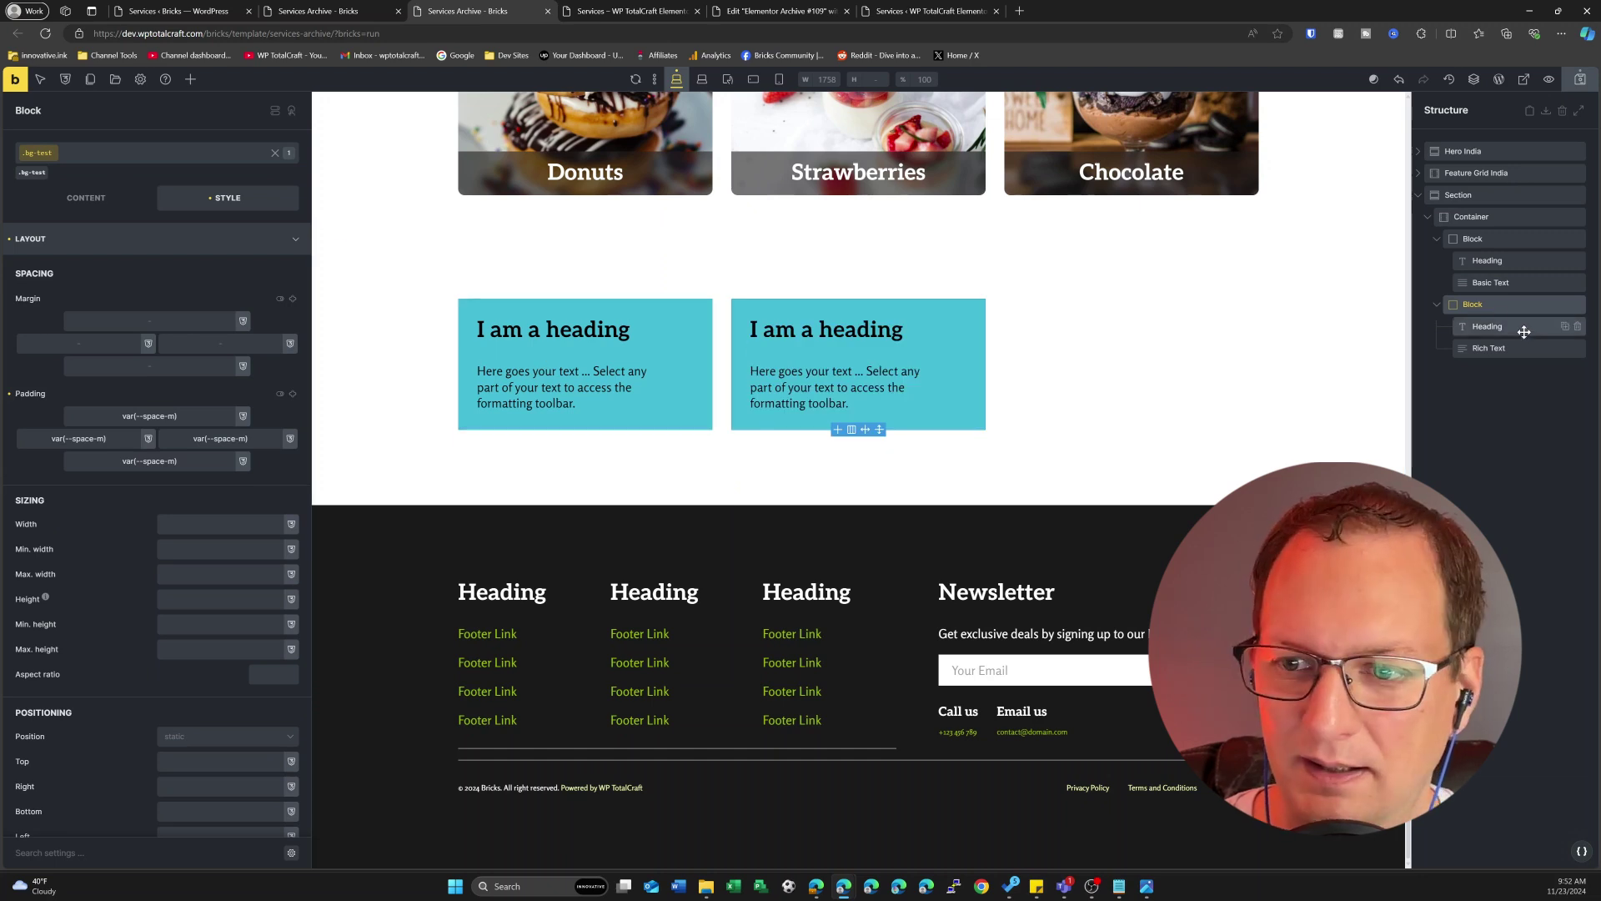
click(1566, 305)
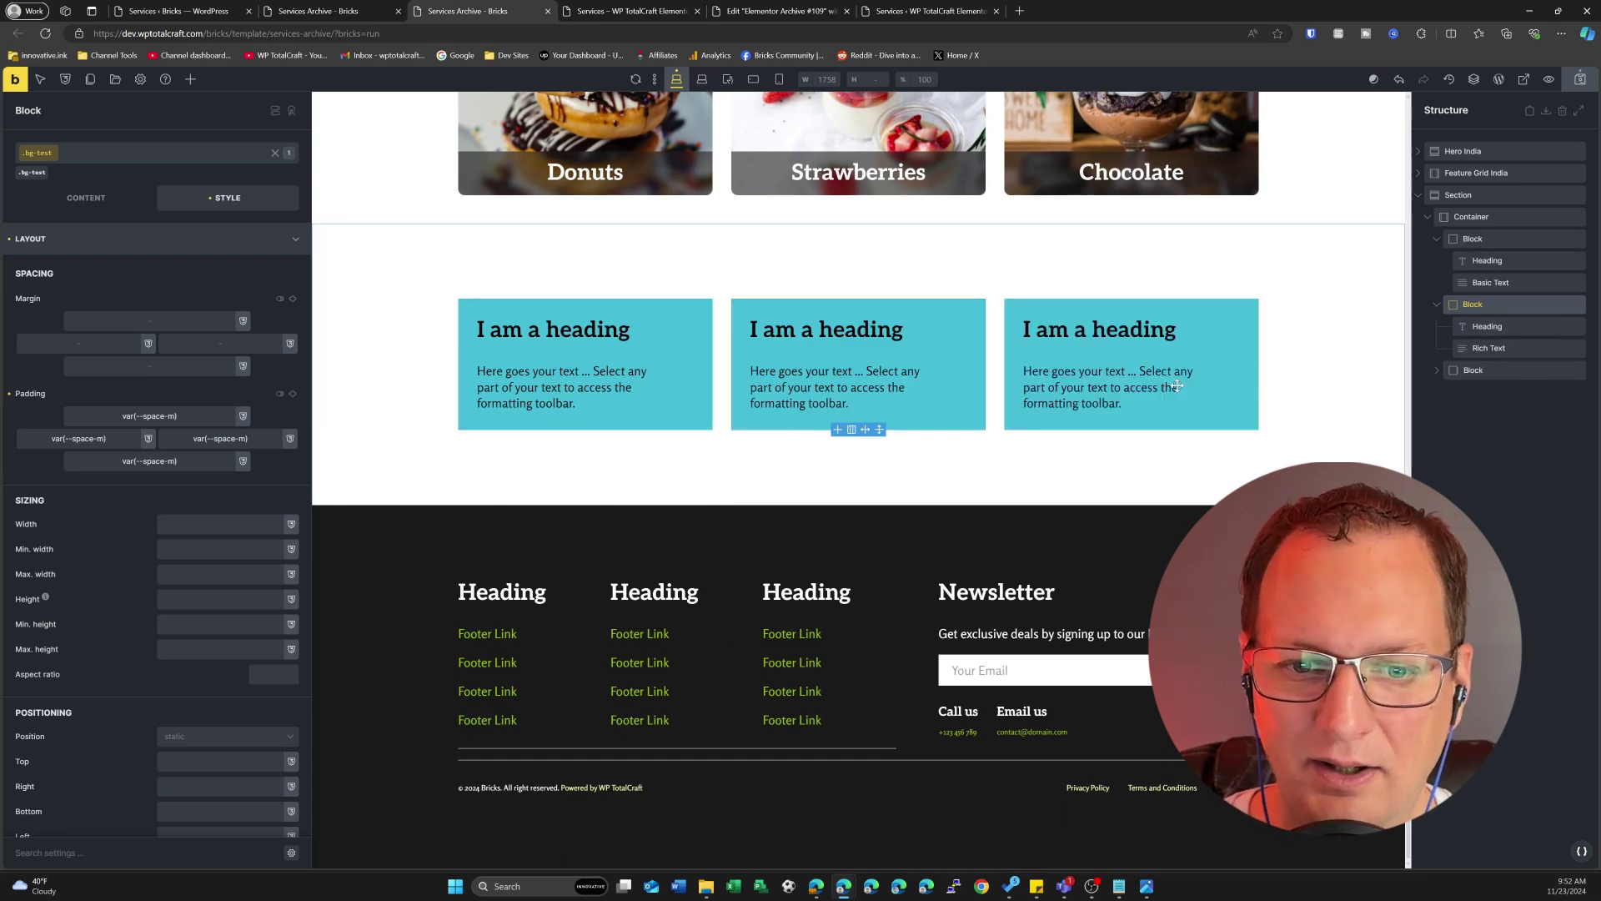
Step: Enlarge the .bg-test class's top padding so all three teal cards get a new vertical balance
click(1451, 370)
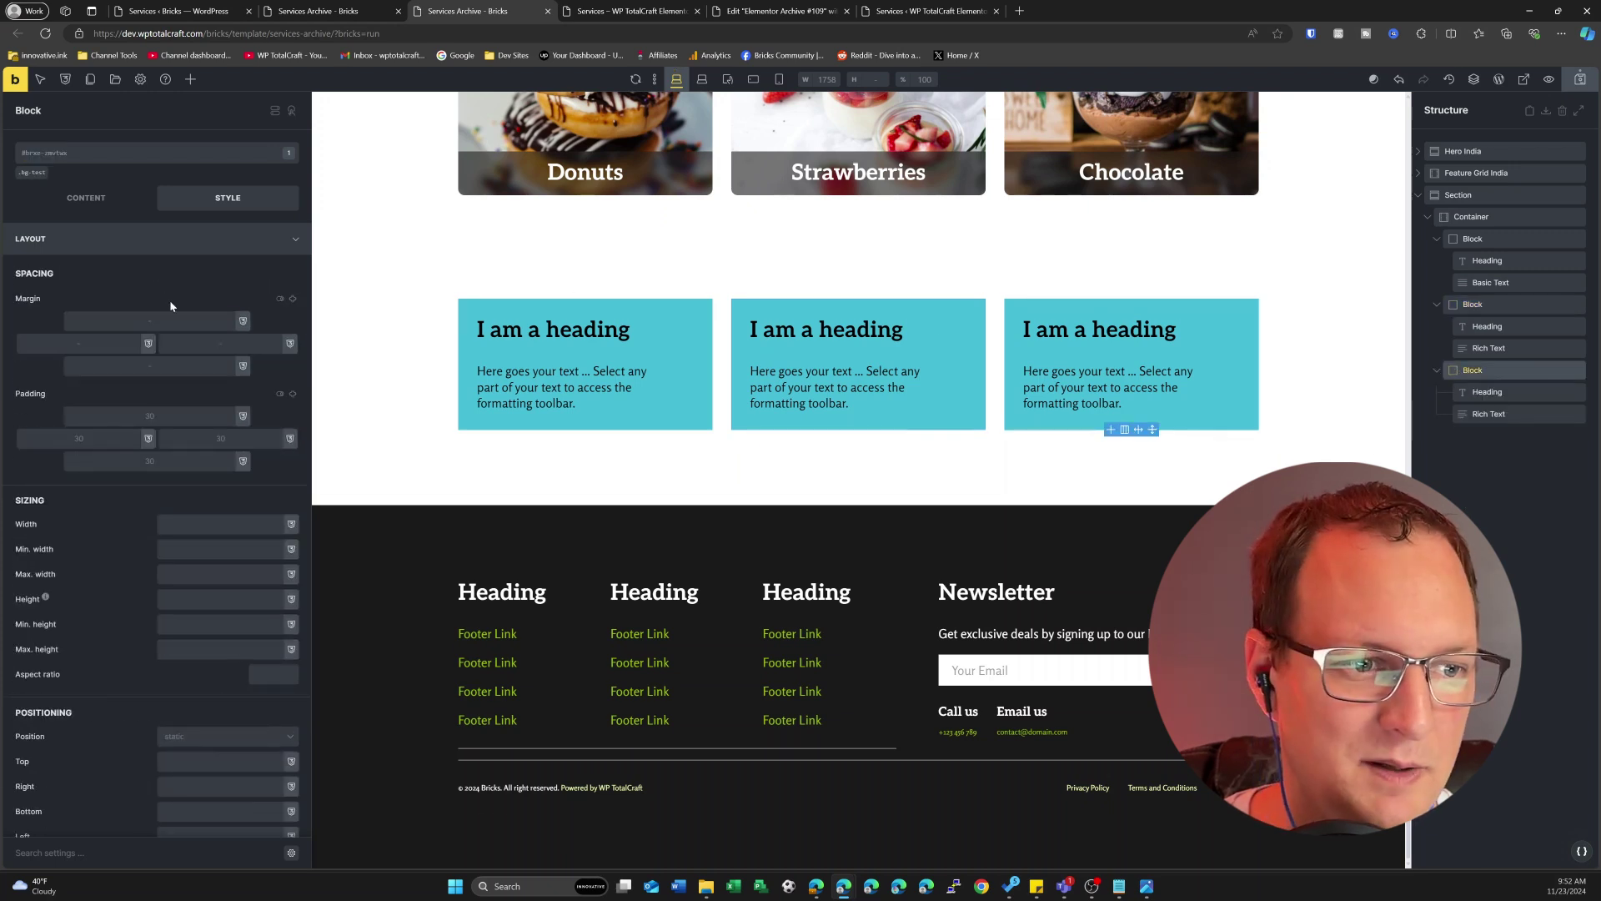
click(34, 173)
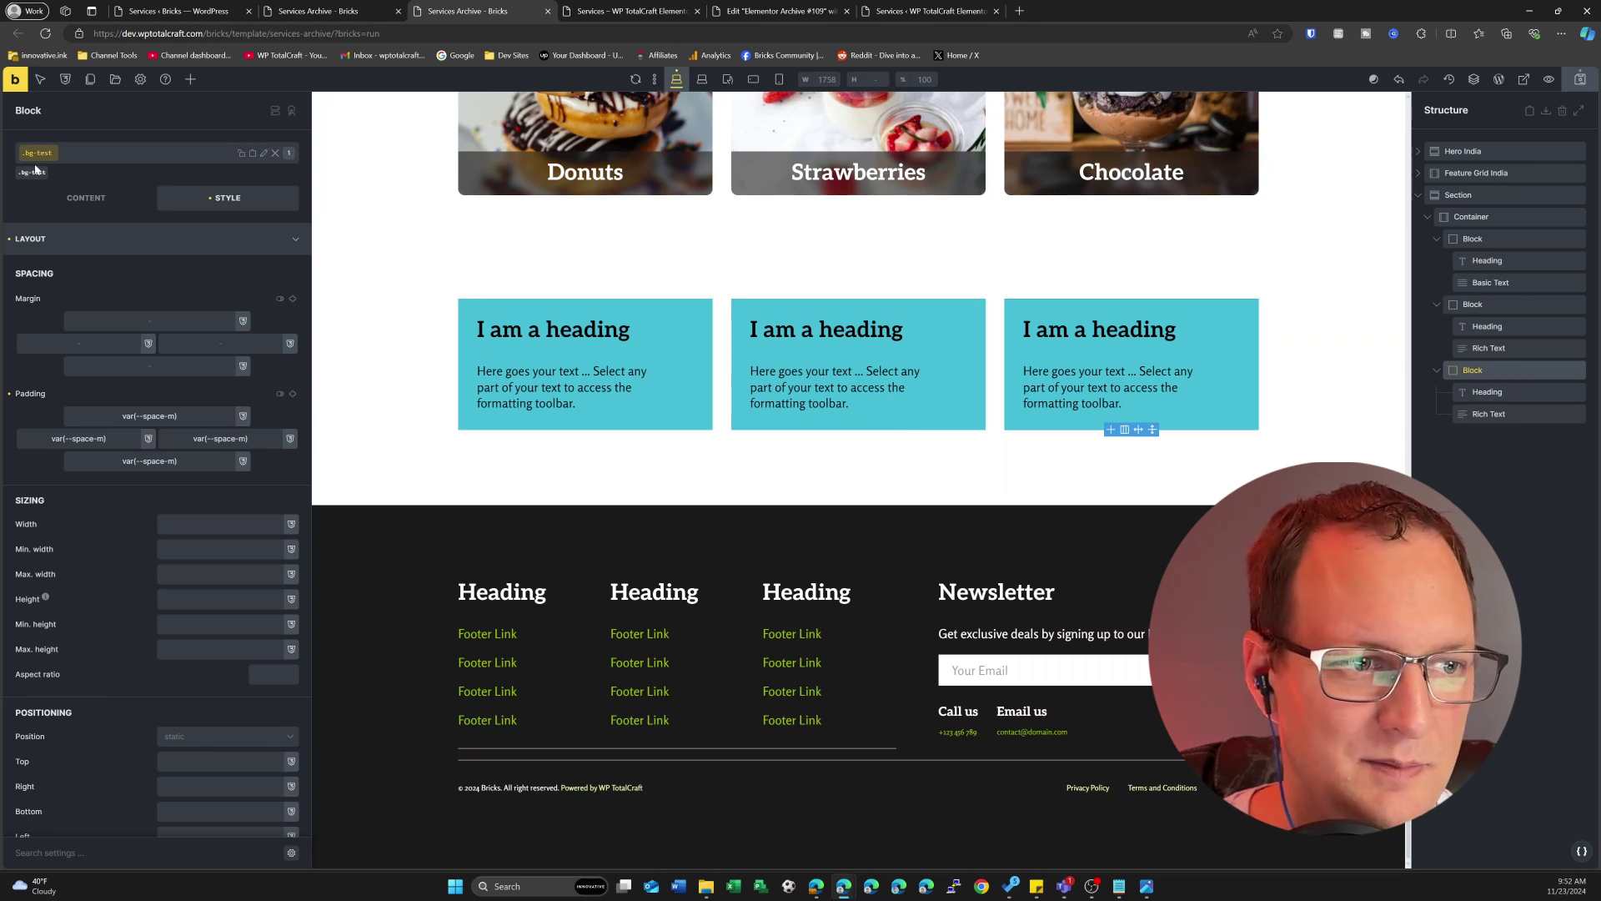
mouse_move(29, 166)
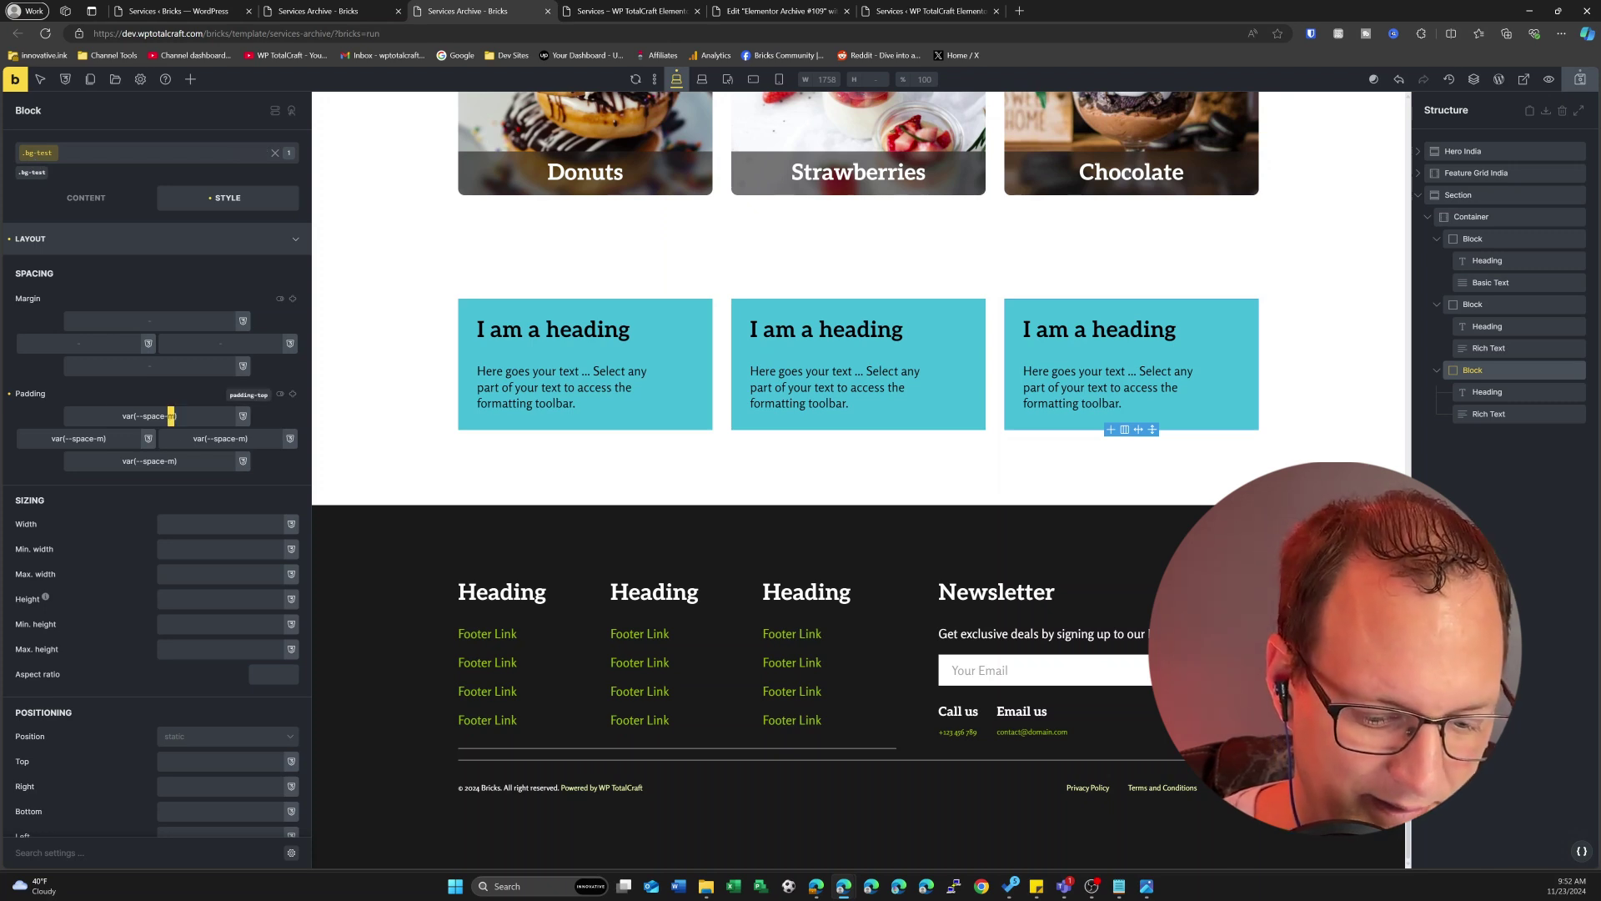
key(BackSpace)
text(l)
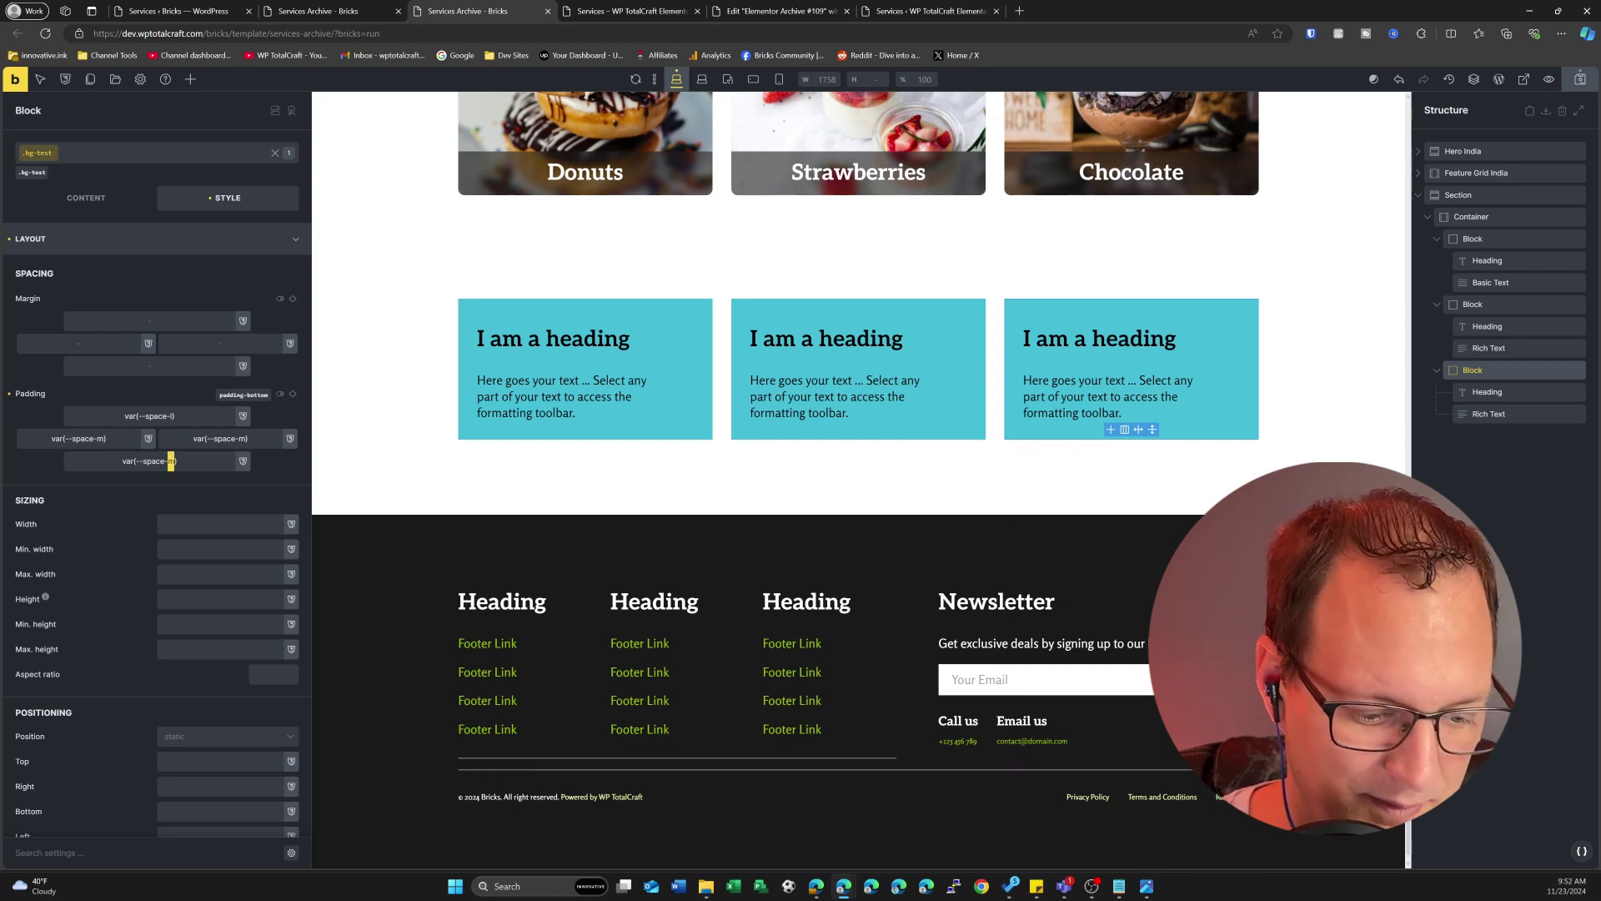
text(s)
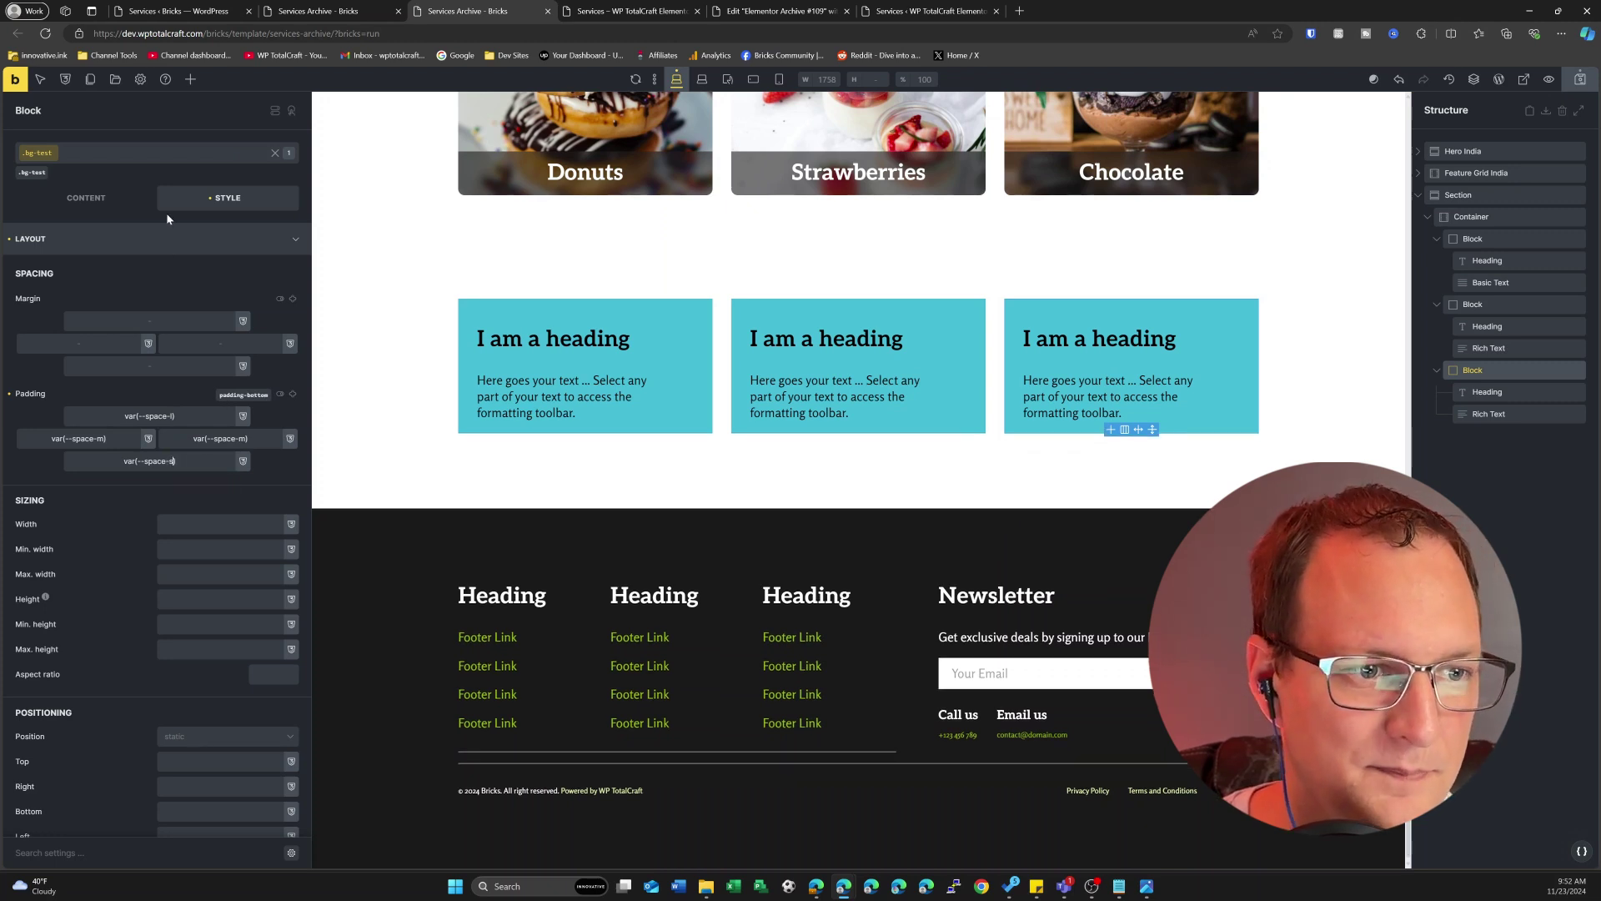
click(117, 203)
click(254, 204)
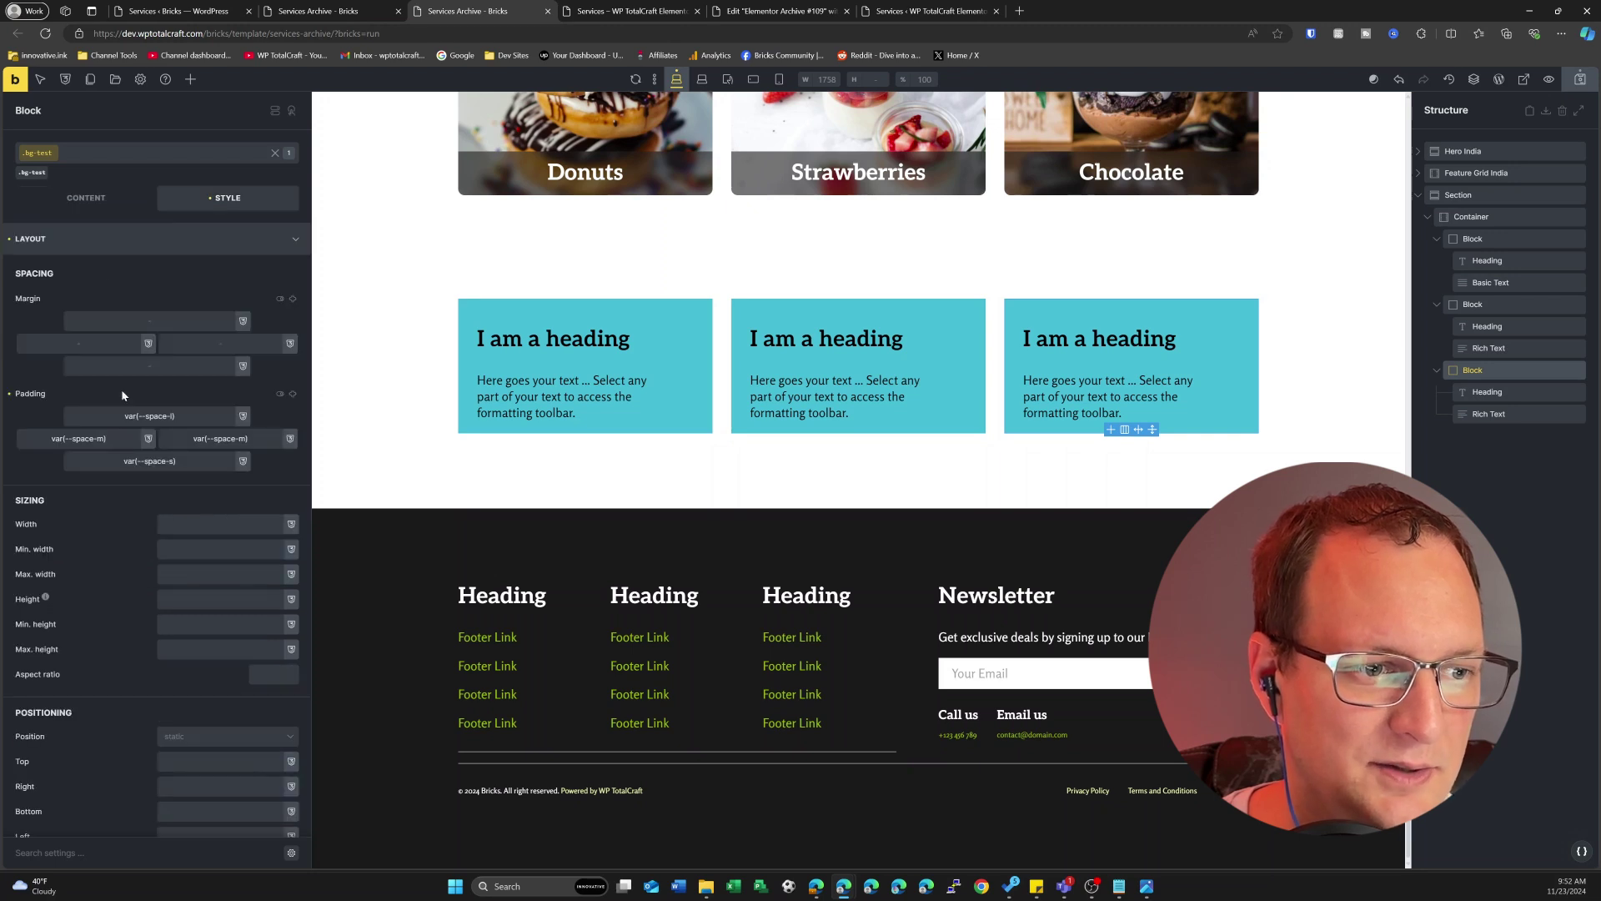
Step: Set the bg-test class background colour to var(--action-light) green and save the template
click(122, 239)
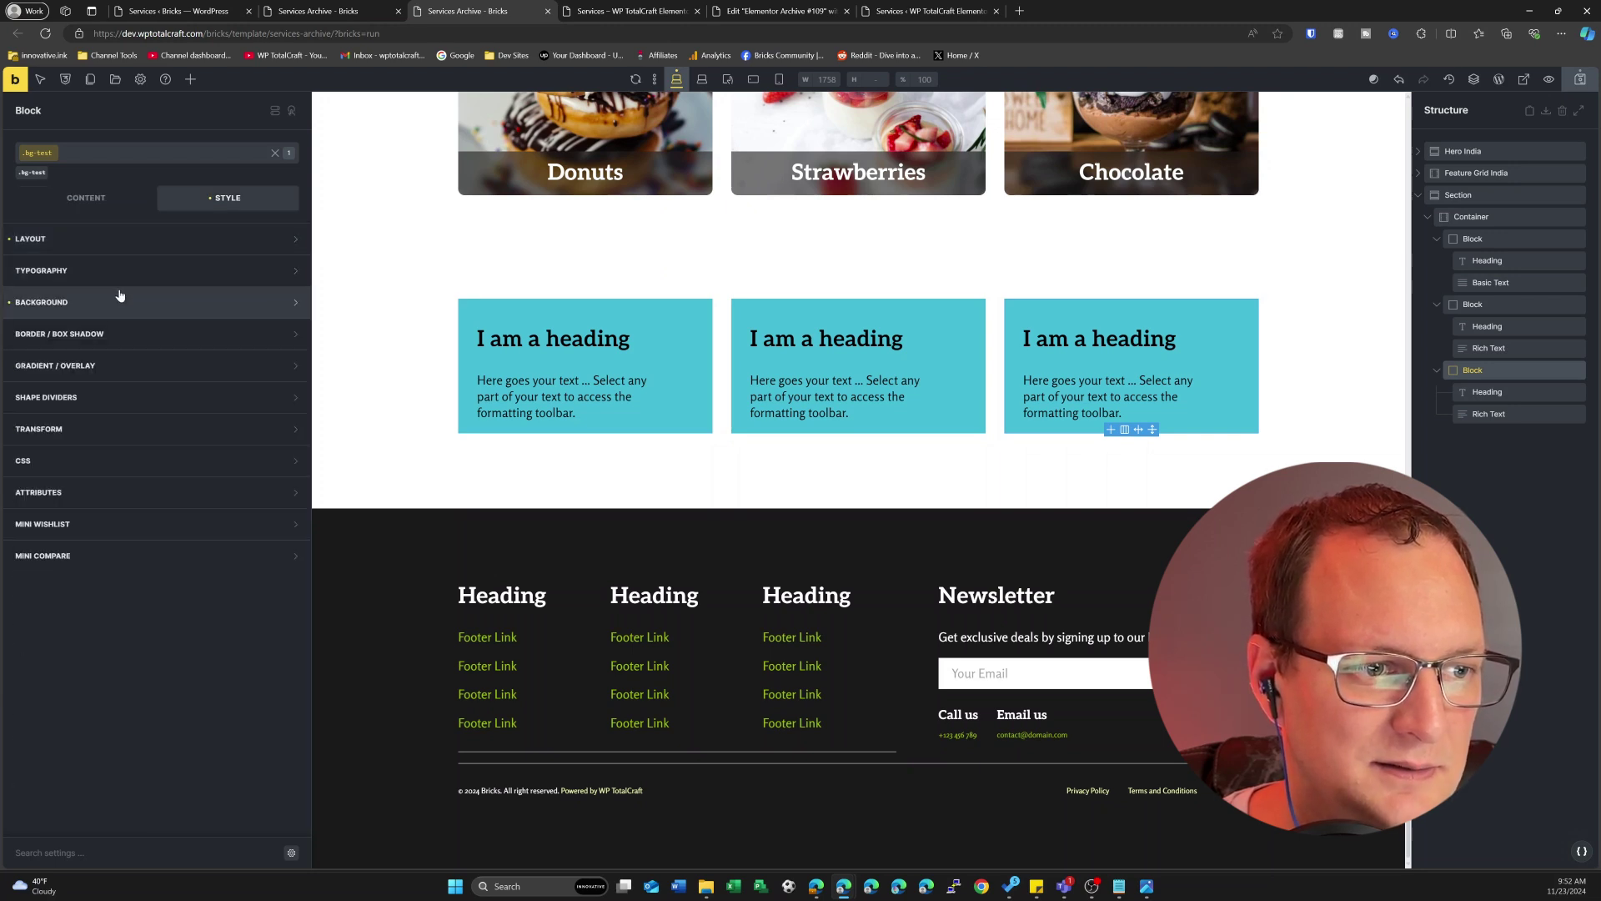
click(119, 297)
click(289, 333)
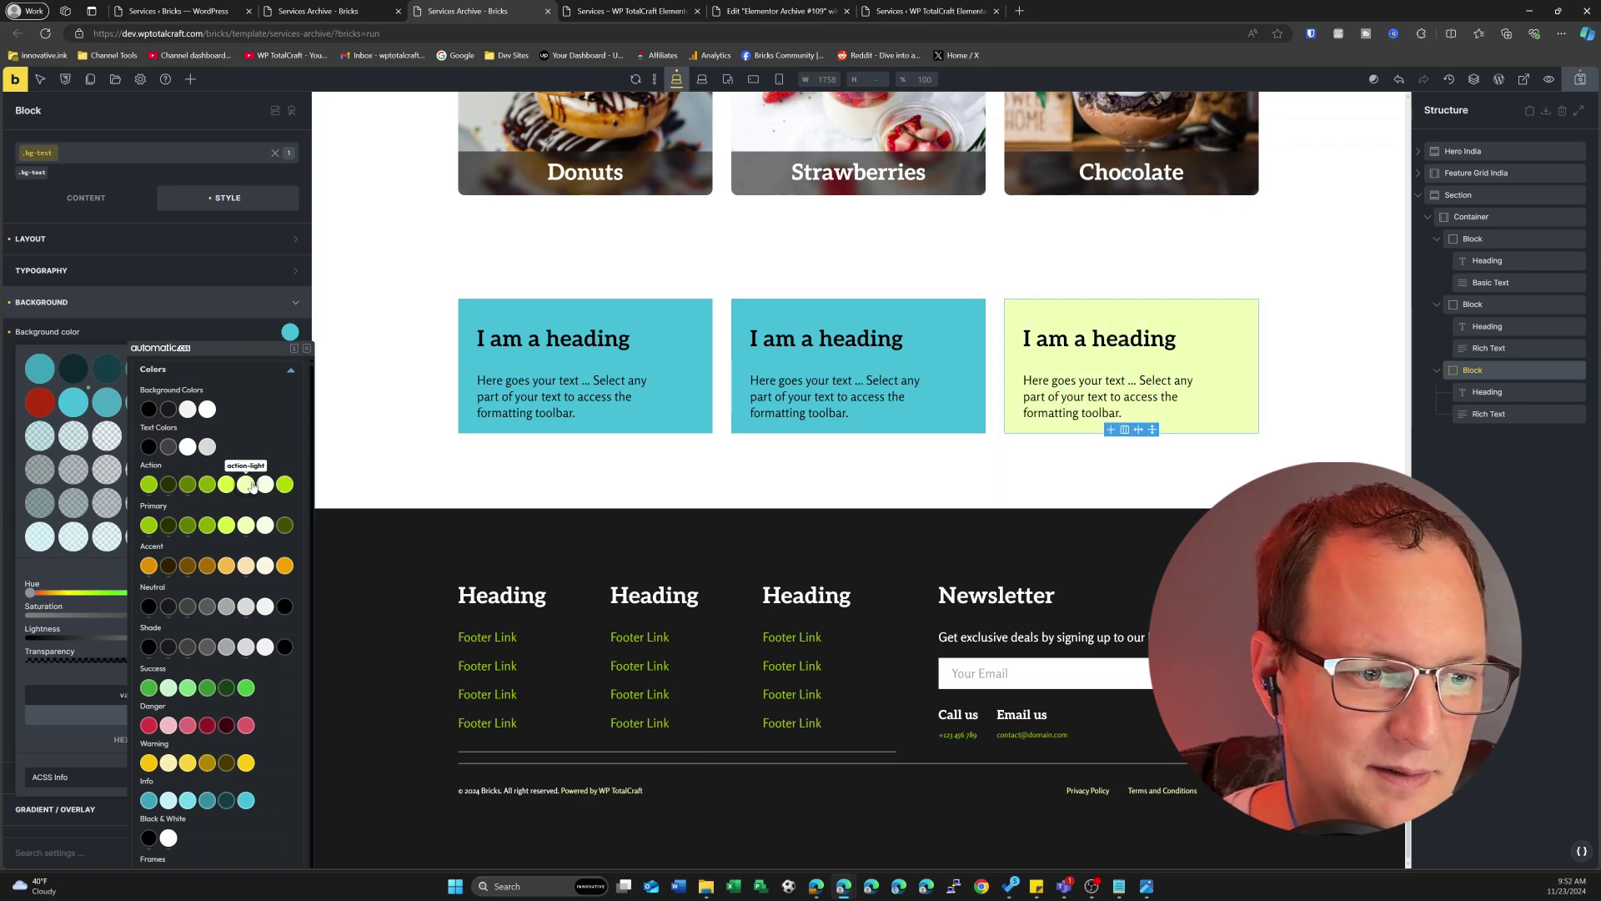
click(248, 485)
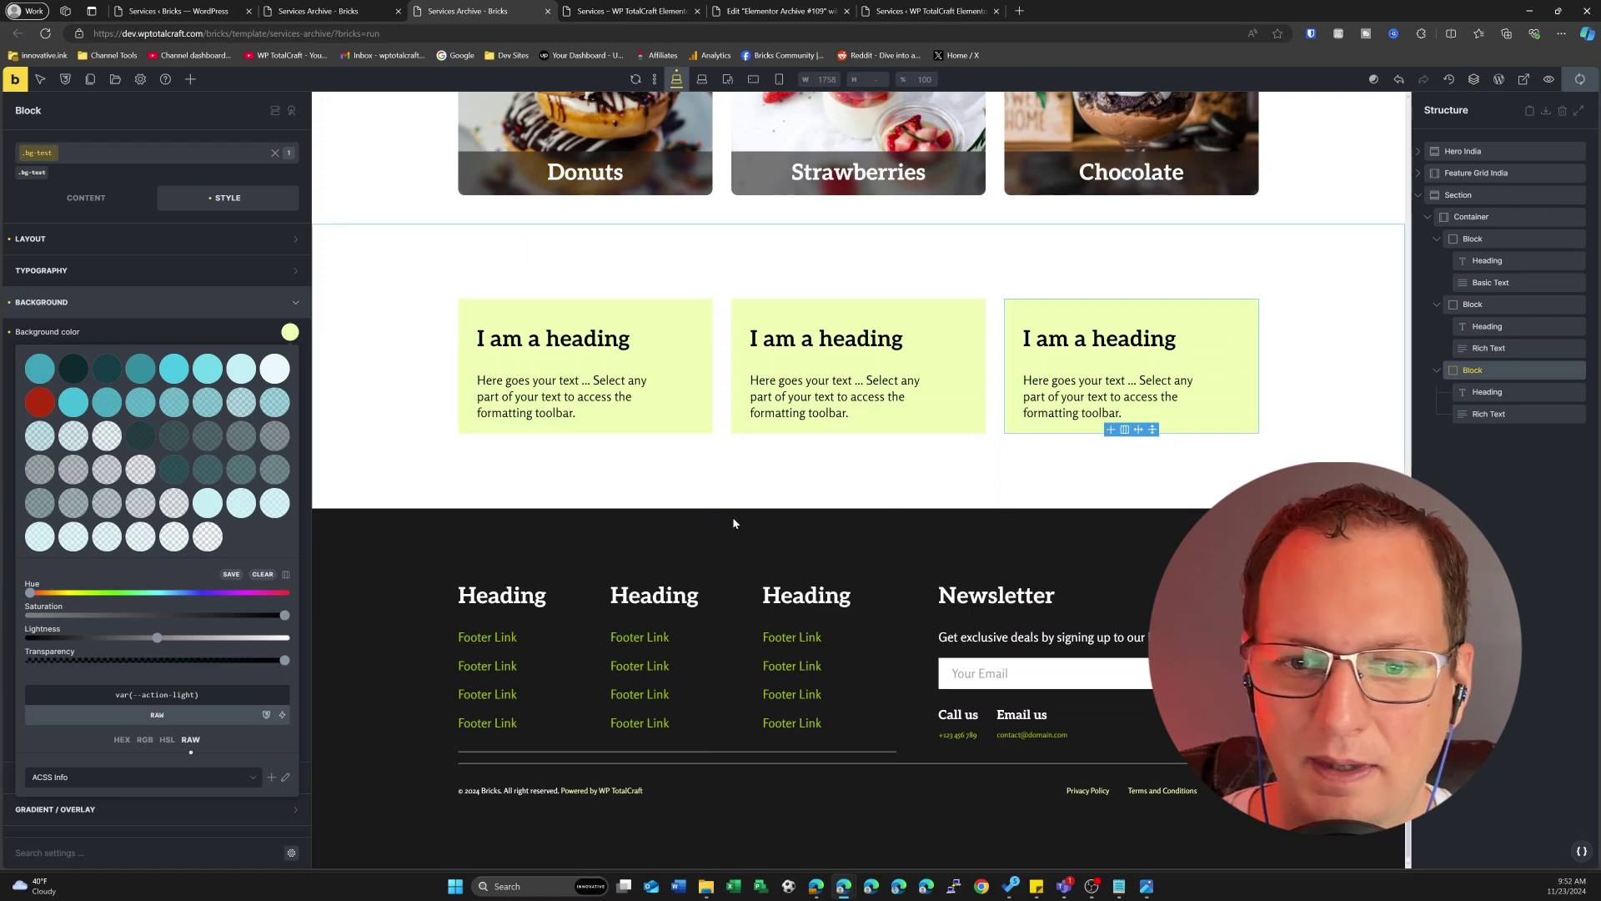
key(ctrl+s)
scroll(517, 417, up, 3)
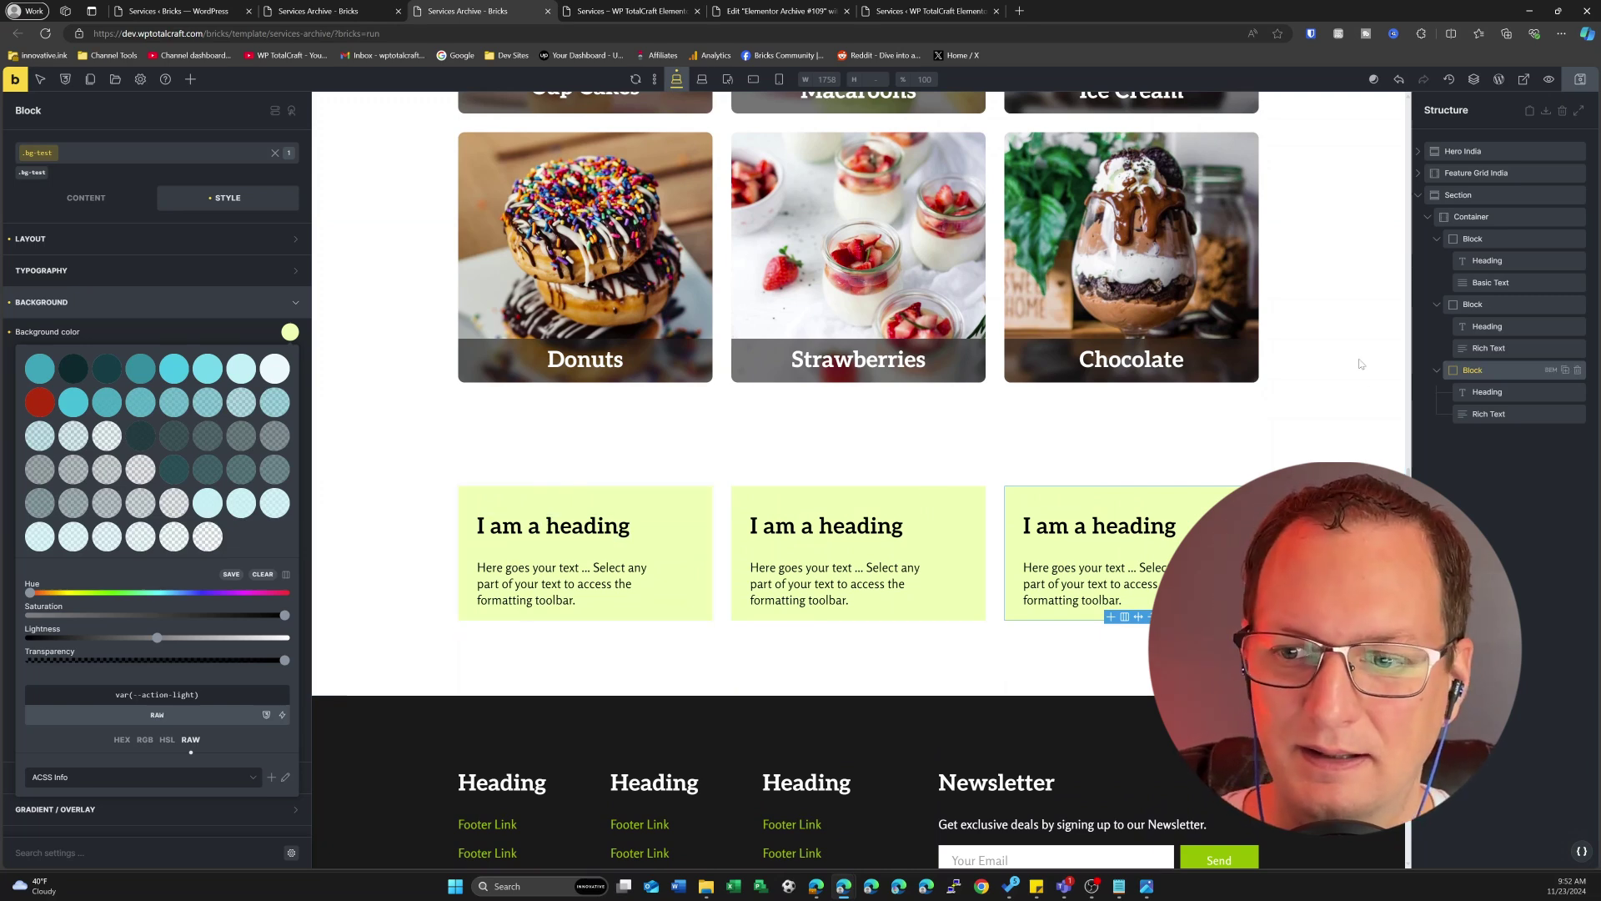
scroll(767, 360, up, 7)
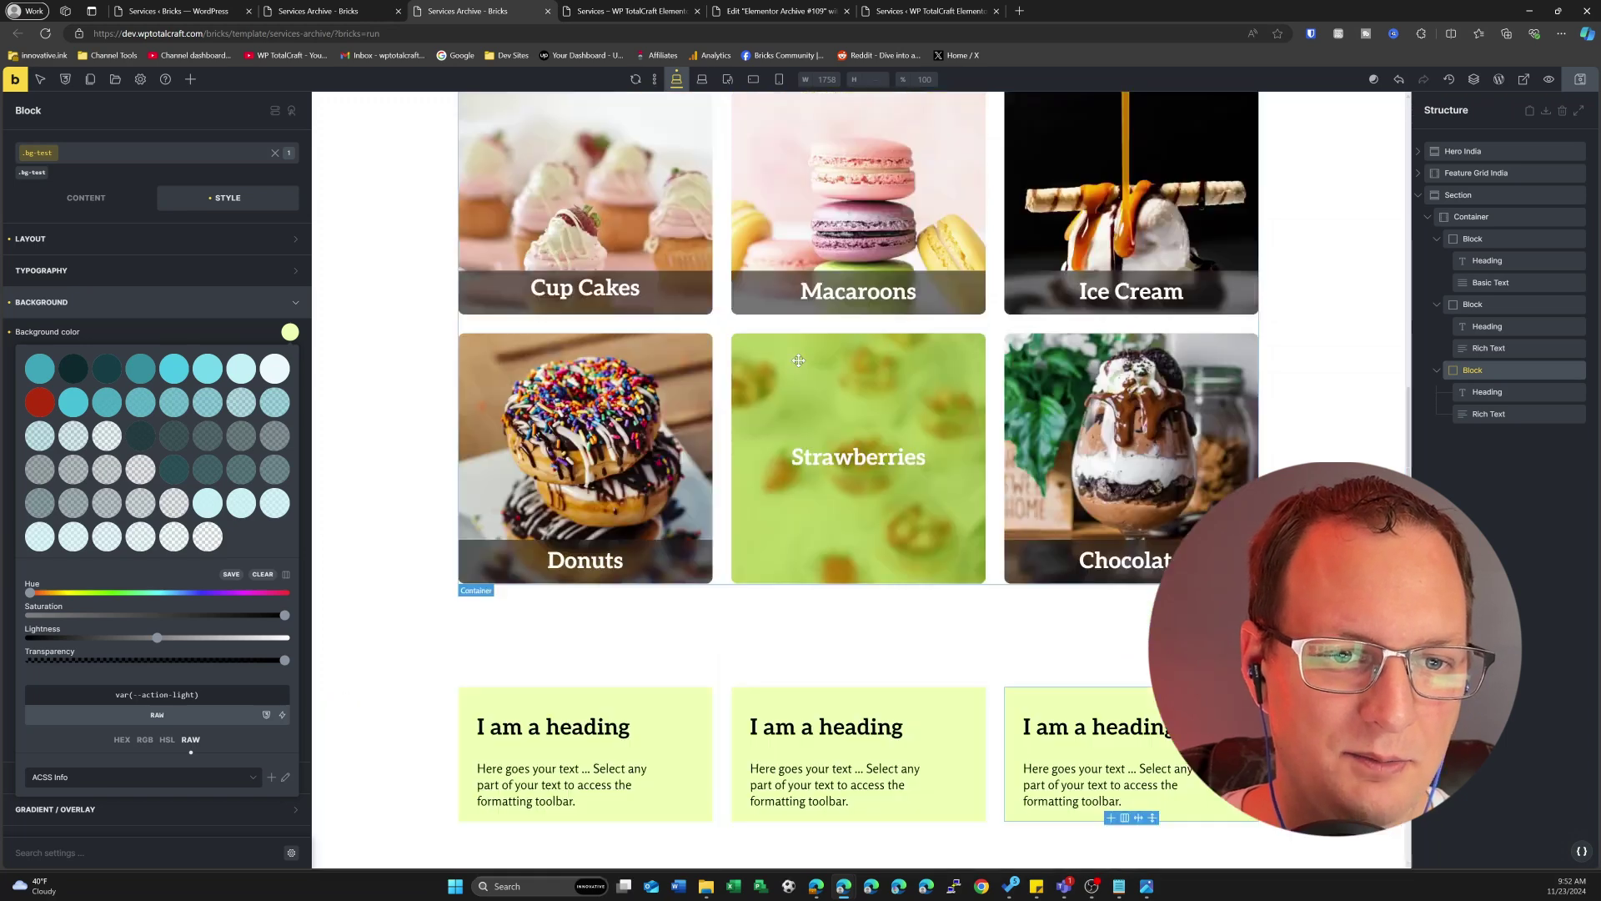
scroll(767, 360, down, 8)
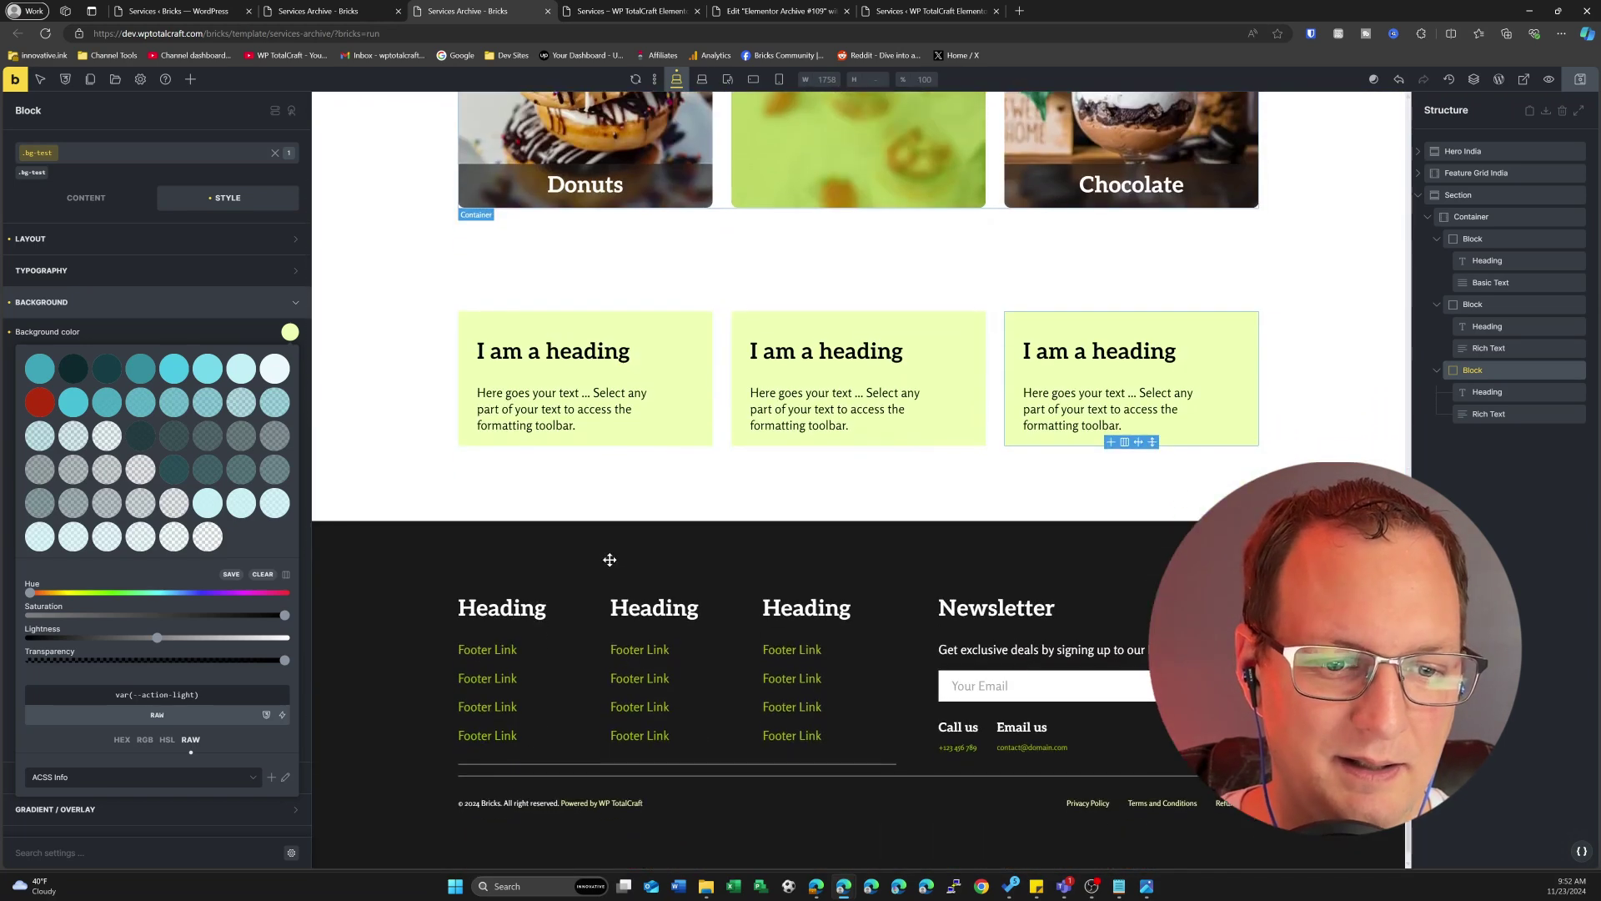